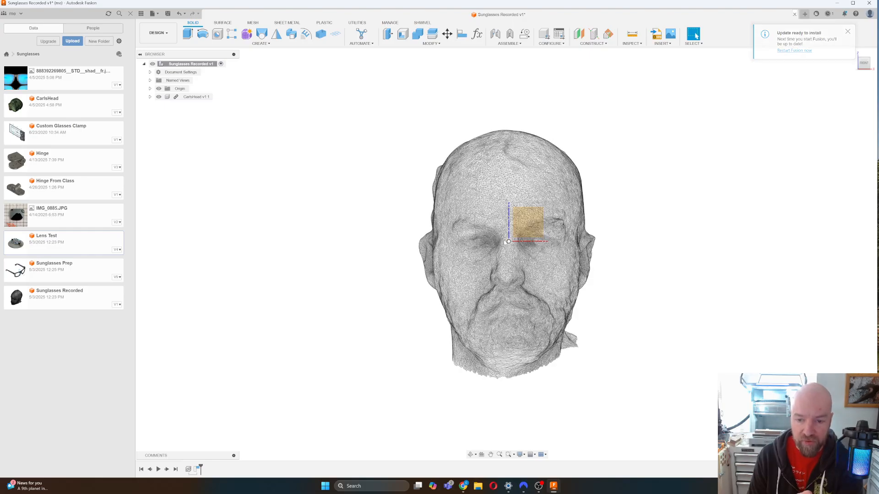
# Orbit the head to a side view, select the brow construction line, and return to Front.
pyautogui.moveTo(864, 65); pyautogui.dragTo(822, 67)
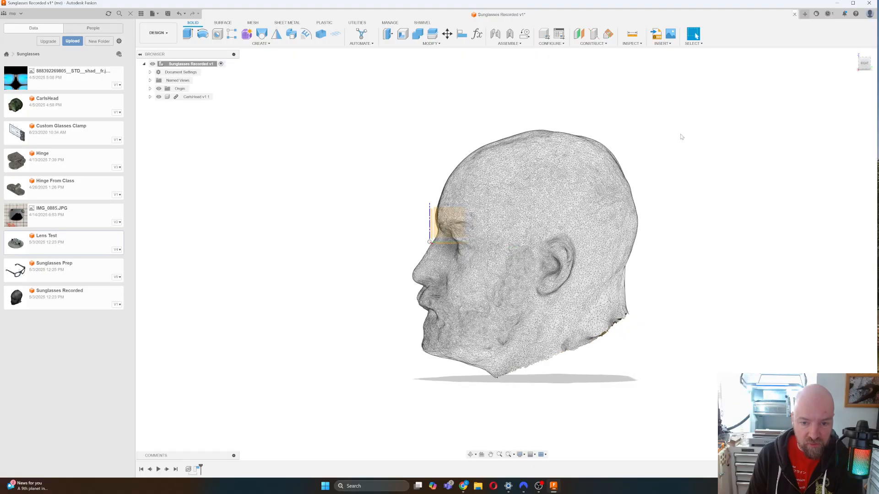
pyautogui.click(432, 231)
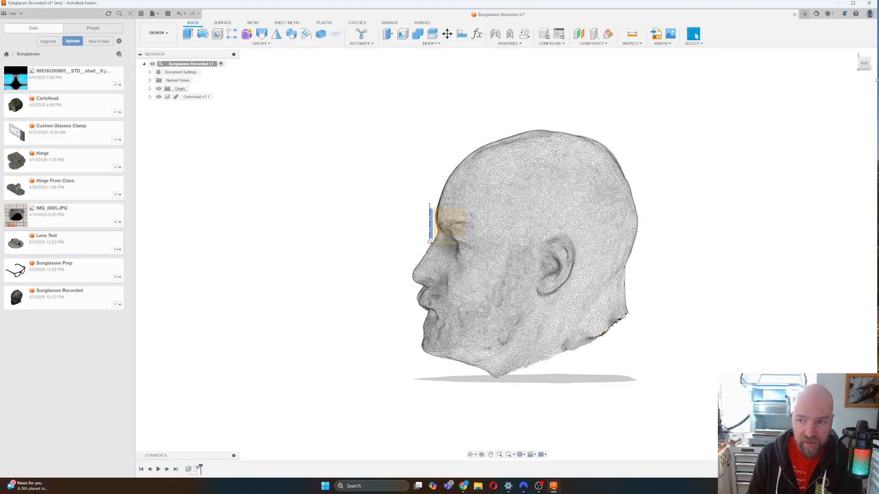
pyautogui.click(867, 68)
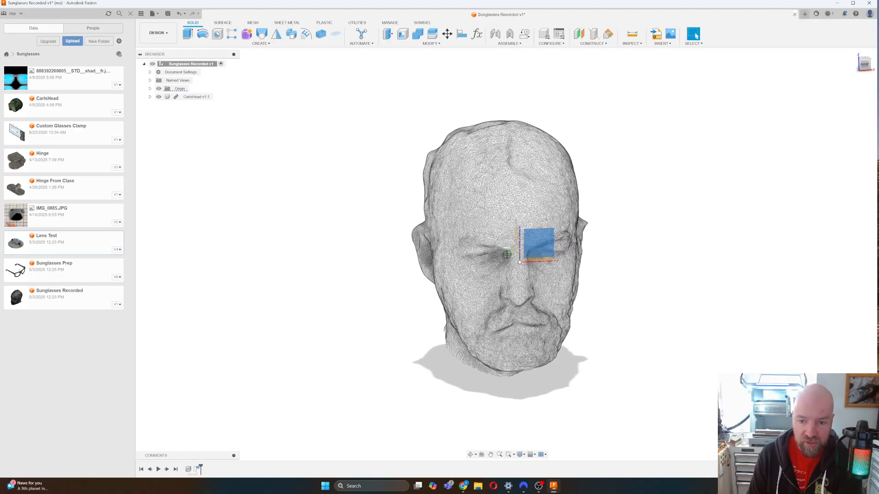
pyautogui.click(867, 67)
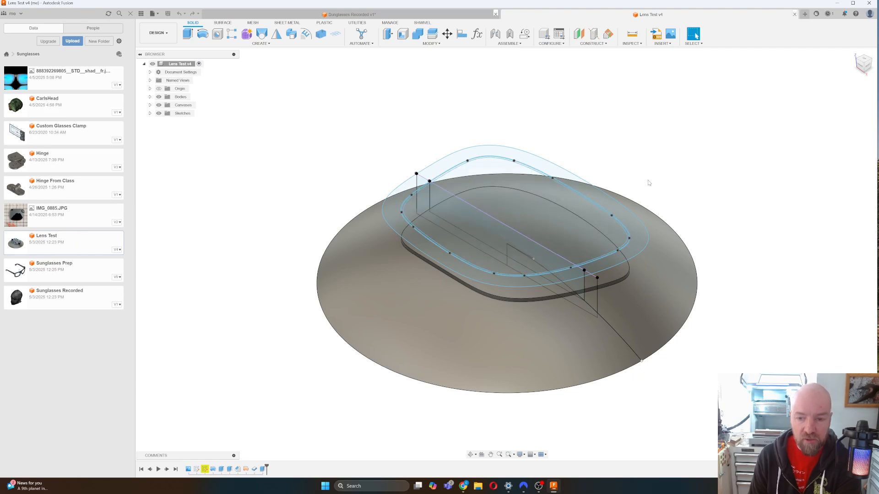
# Expand Bodies and Sketches and toggle visibility of the Lens Curve (1) disc and Profile sketch.
pyautogui.click(150, 97)
pyautogui.click(165, 113)
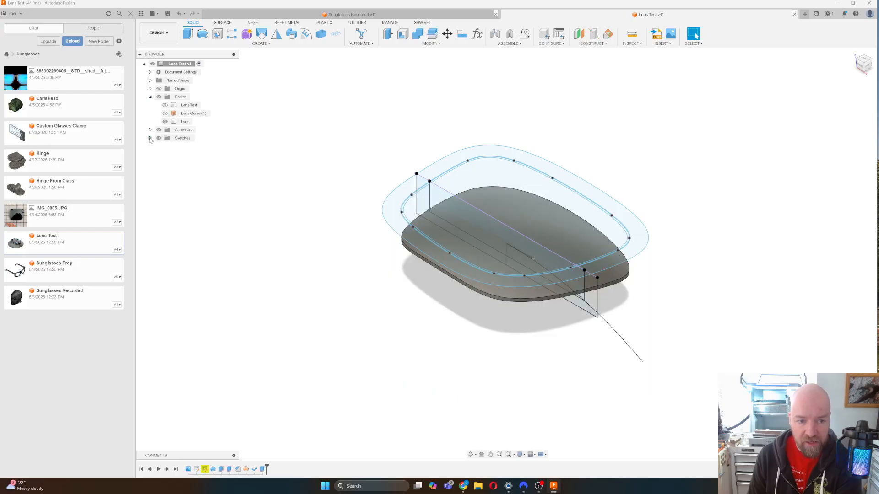
pyautogui.click(150, 138)
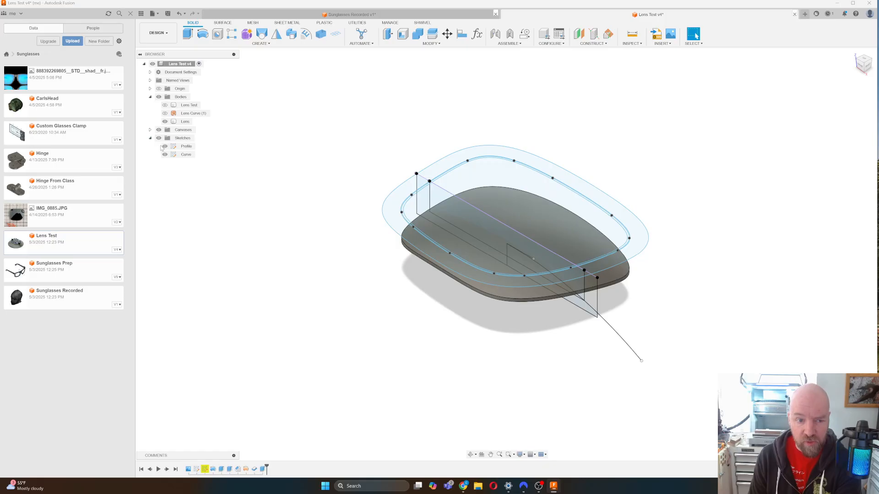
pyautogui.click(164, 146)
pyautogui.click(165, 146)
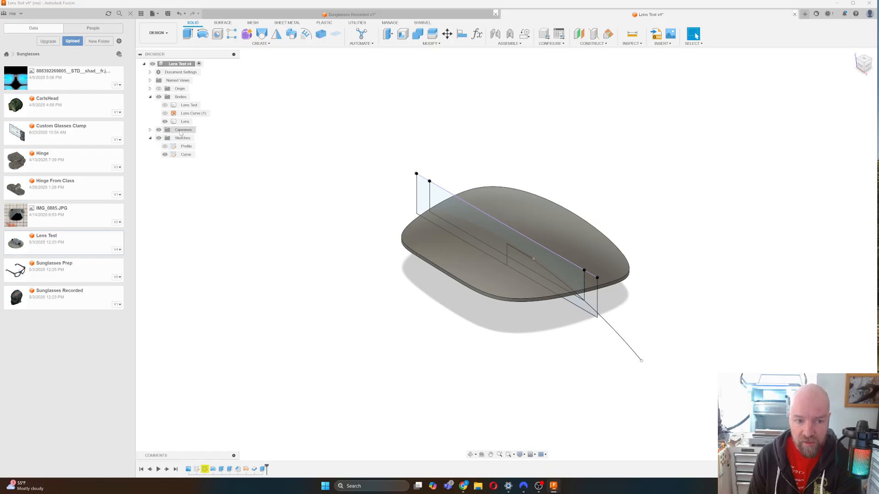
pyautogui.click(165, 113)
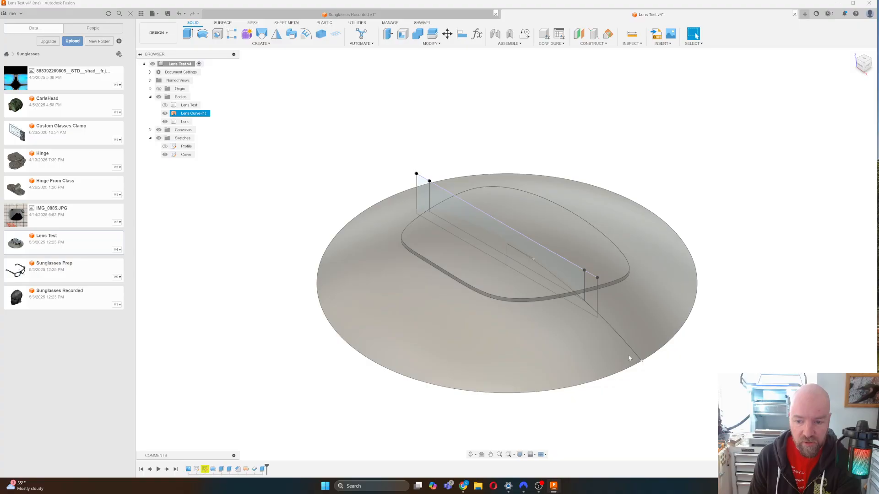
# Drag the Curve sketch's endpoint outward to enlarge Lens Curve (1), then select the Profile sketch.
pyautogui.click(630, 347)
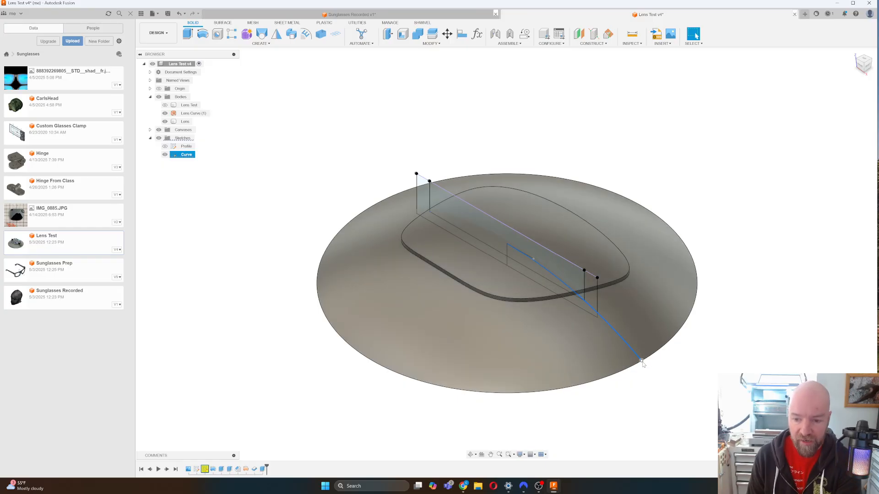
pyautogui.moveTo(642, 361); pyautogui.dragTo(648, 370)
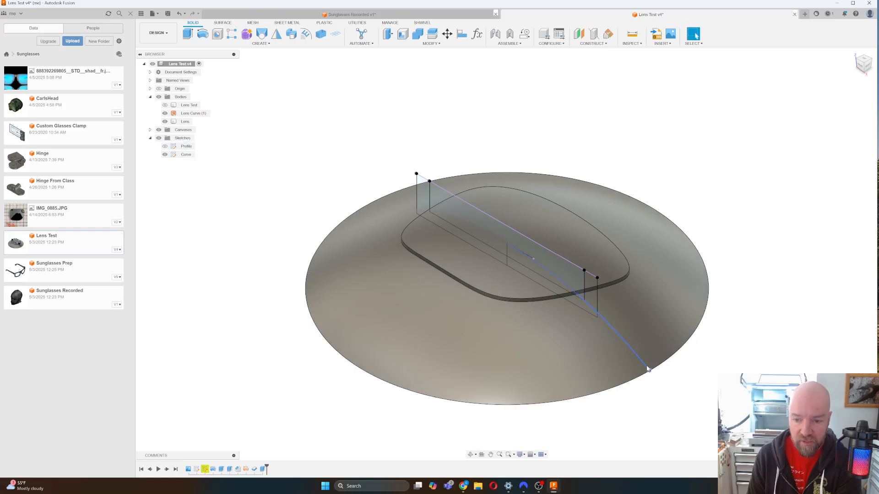
pyautogui.click(190, 149)
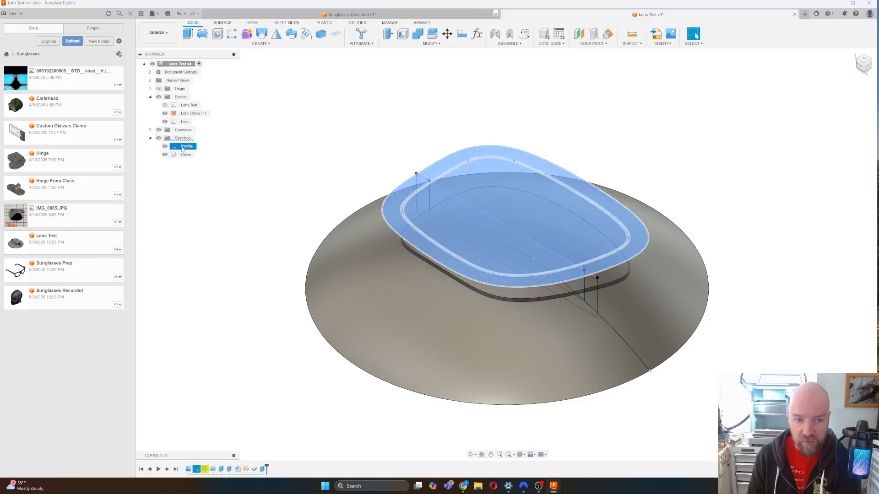
pyautogui.rightClick(183, 149)
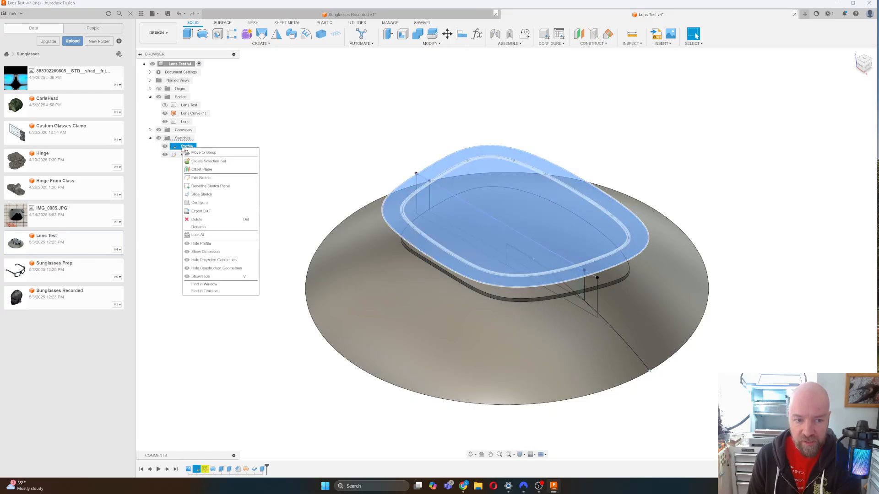
pyautogui.click(215, 178)
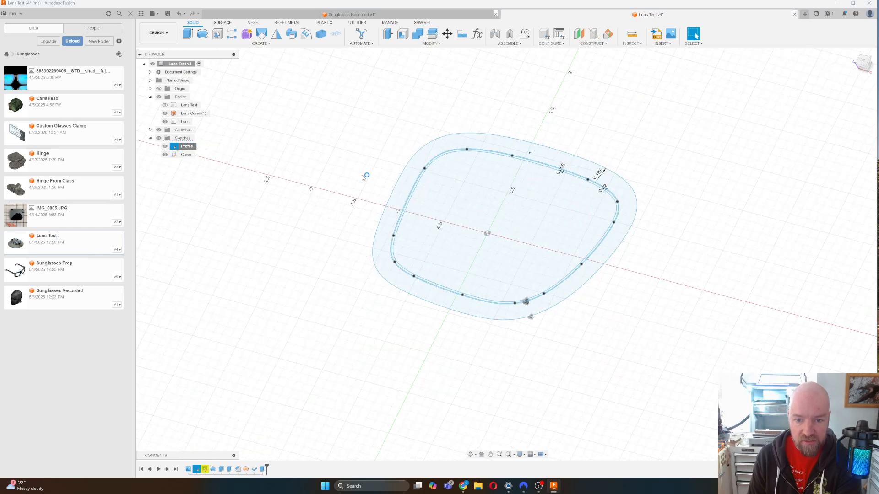
pyautogui.click(595, 157)
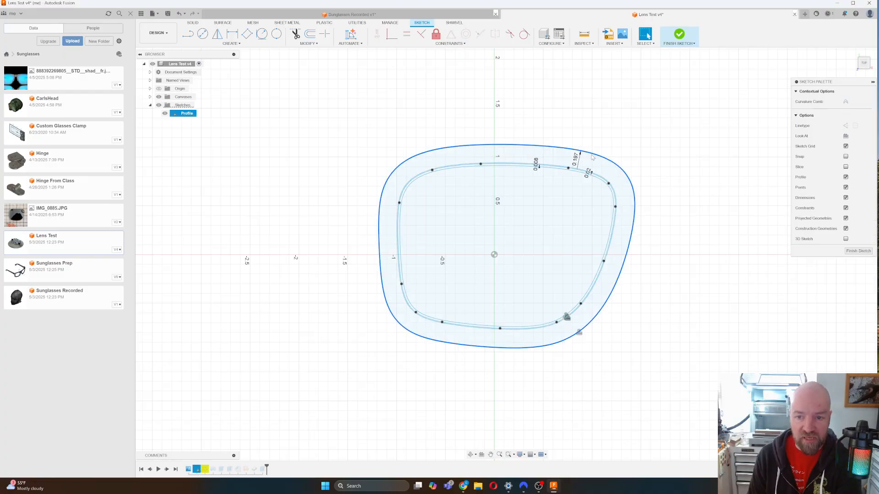
pyautogui.doubleClick(576, 159)
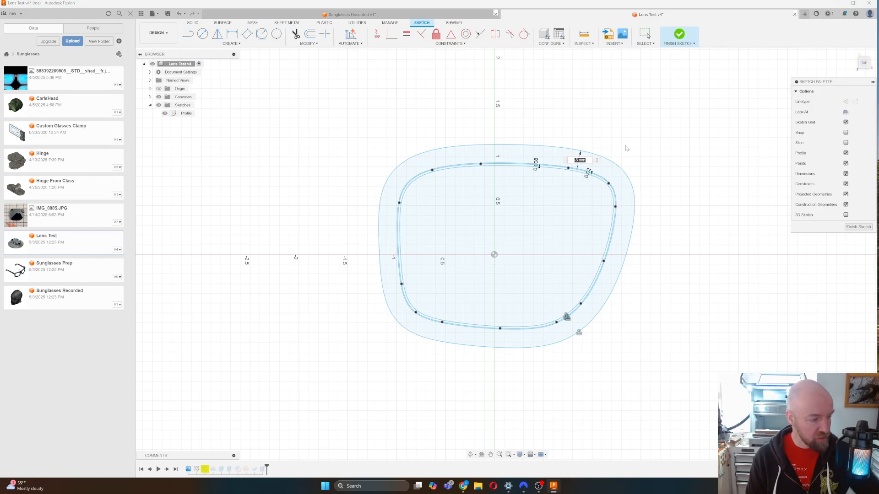
pyautogui.press('Return')
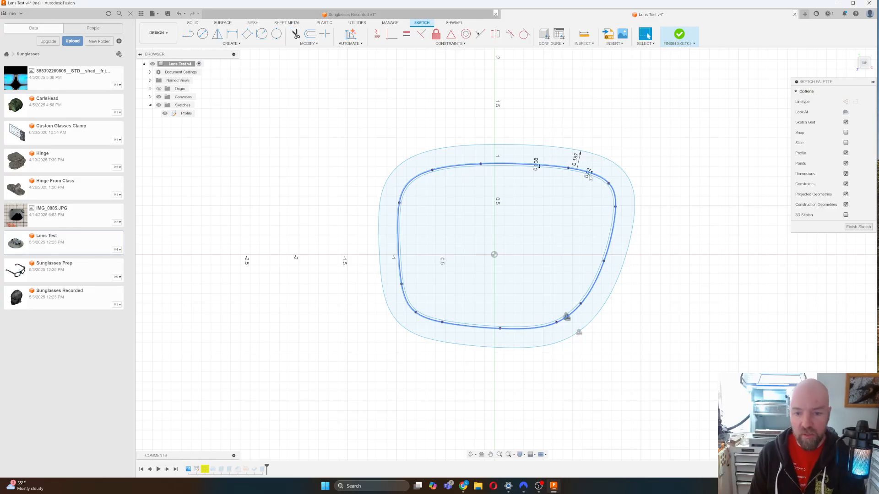
pyautogui.scroll(4, 591, 178)
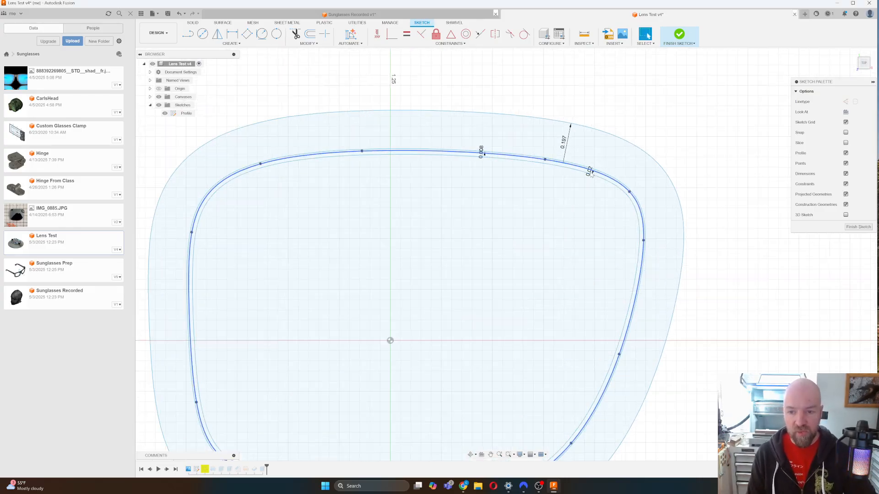
pyautogui.doubleClick(590, 179)
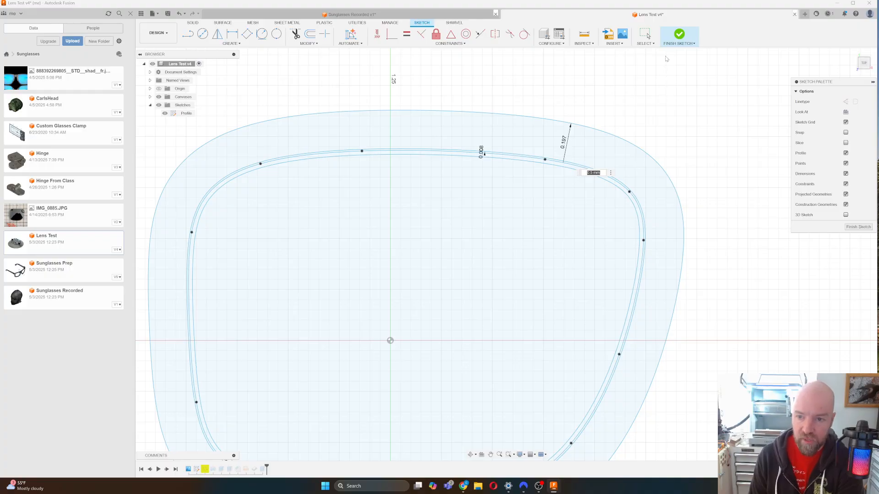
pyautogui.click(677, 38)
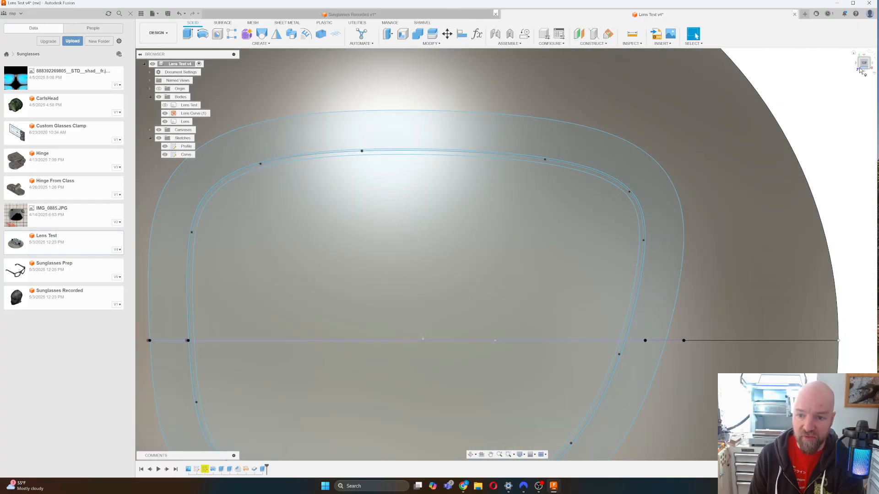
# Inspect Lens Curve (1) from an angled and Top view, then close Lens Test v4 discarding edits.
pyautogui.click(861, 69)
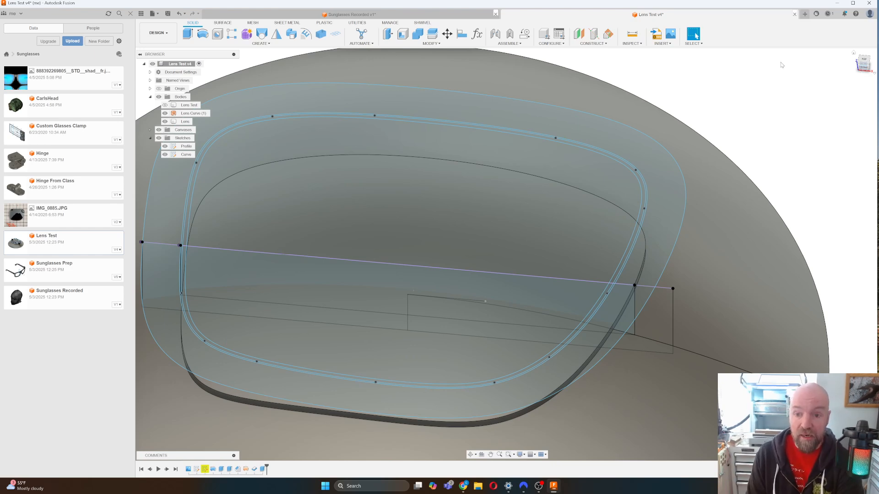
pyautogui.click(686, 126)
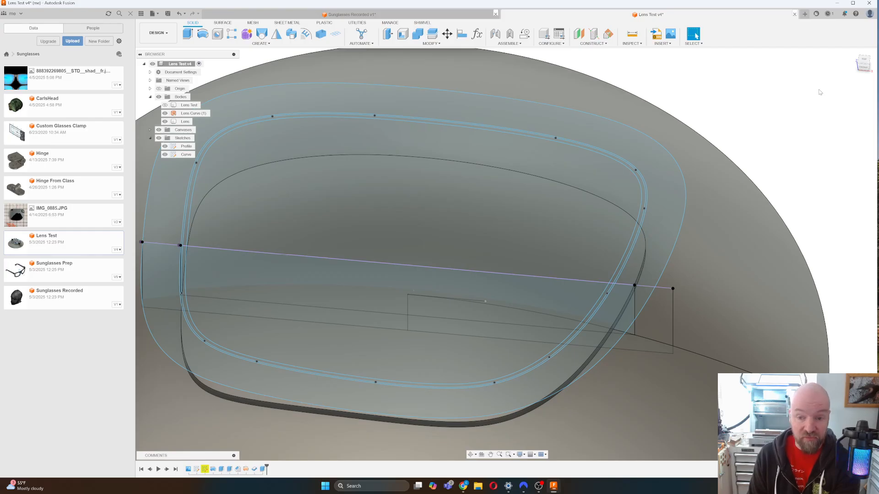
pyautogui.click(864, 61)
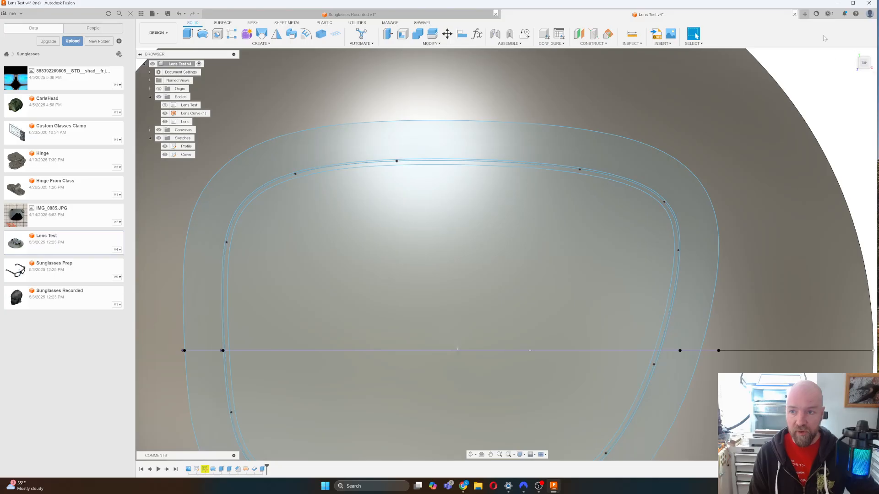
pyautogui.click(794, 14)
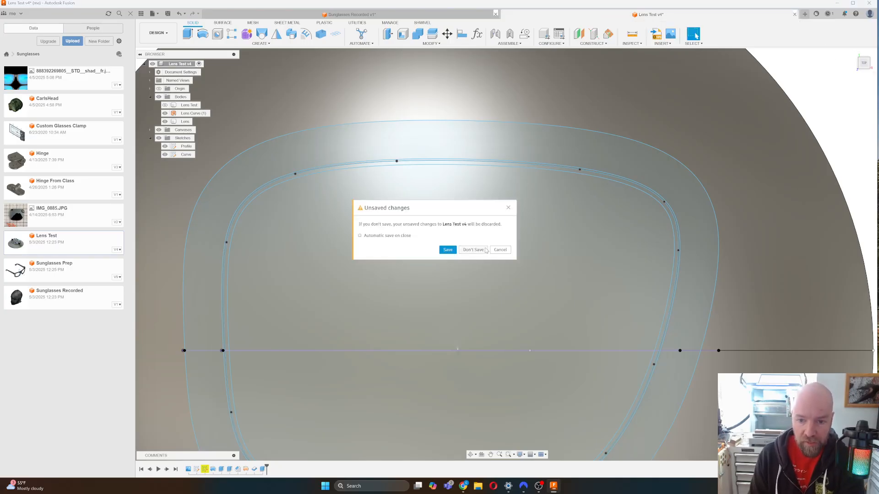
pyautogui.click(469, 251)
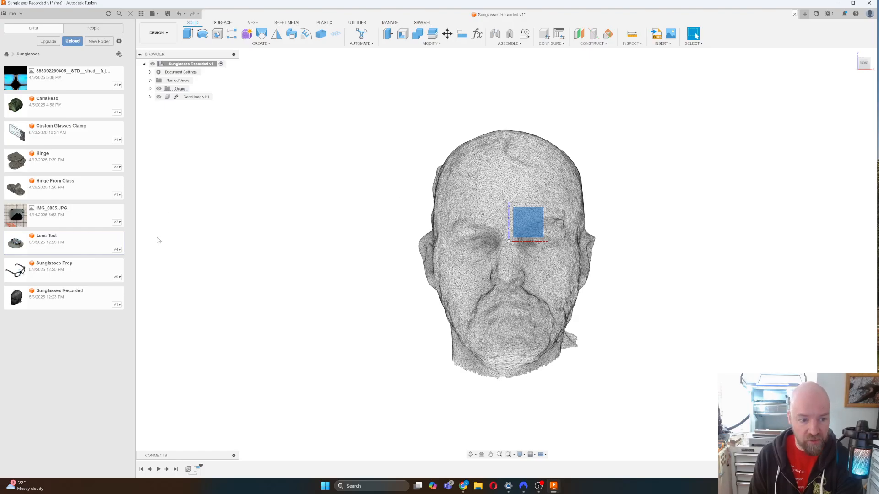
# Insert the Lens Test design from the Data Panel into the Sunglasses Recorded design.
pyautogui.rightClick(84, 245)
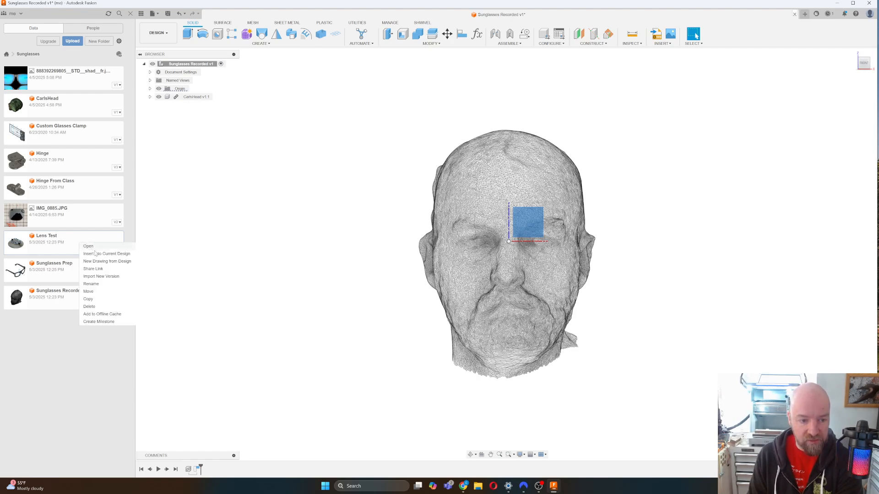
pyautogui.click(97, 254)
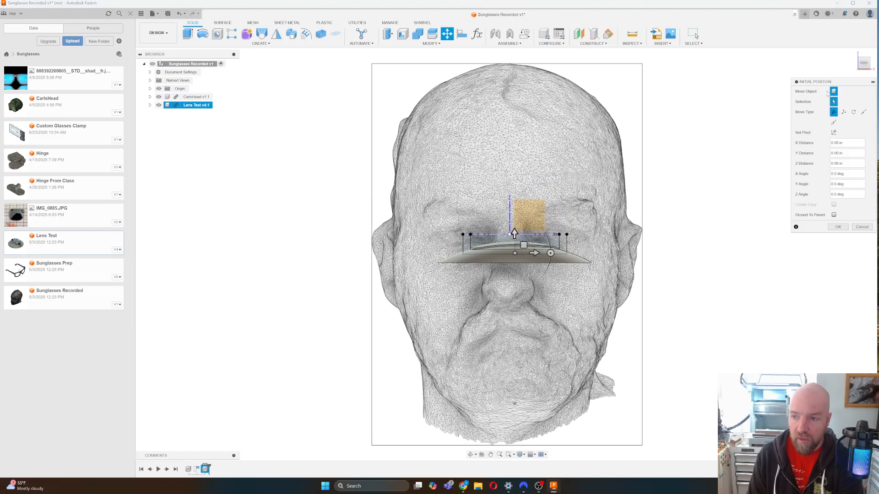
# Tilt the inserted lens upright and shift it over one eye to -1.46 in X, 0.315 in Y.
pyautogui.click(870, 67)
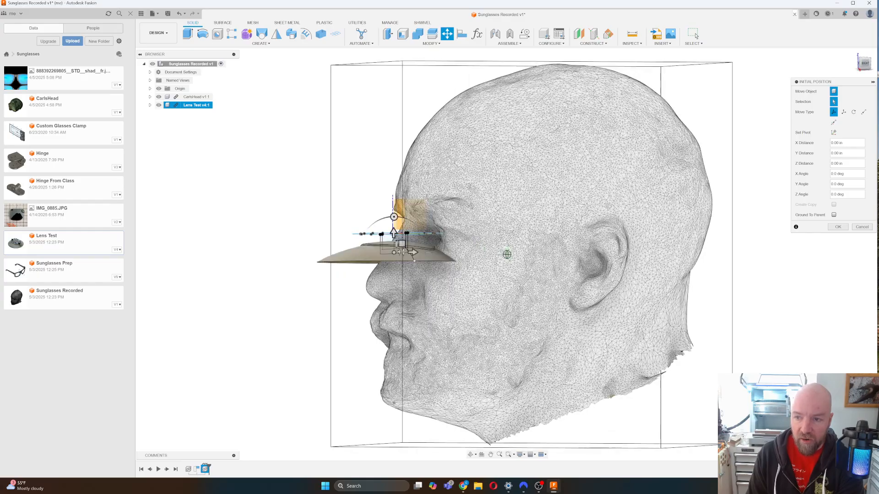
pyautogui.click(864, 63)
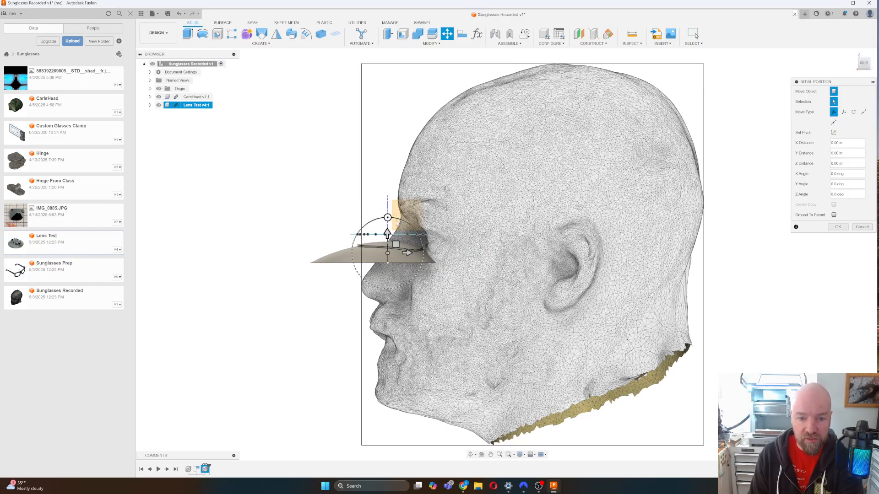
pyautogui.moveTo(388, 217); pyautogui.dragTo(350, 257)
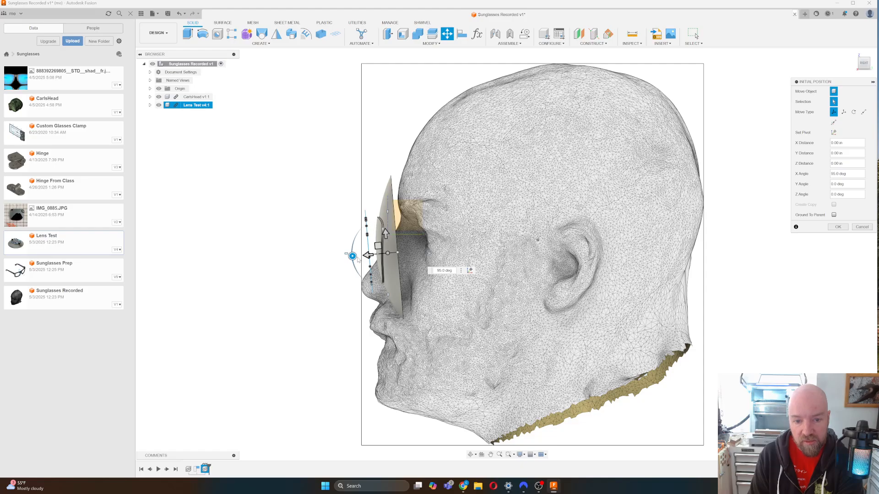
pyautogui.moveTo(352, 257); pyautogui.dragTo(352, 256)
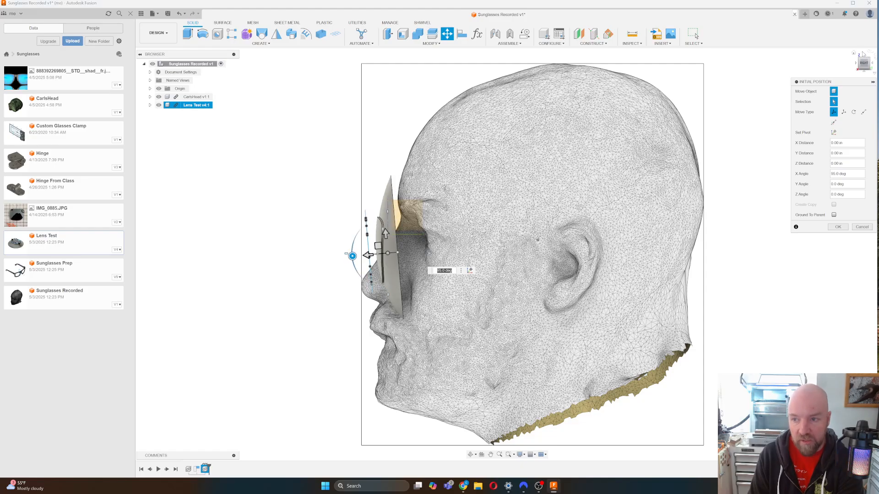
pyautogui.click(858, 66)
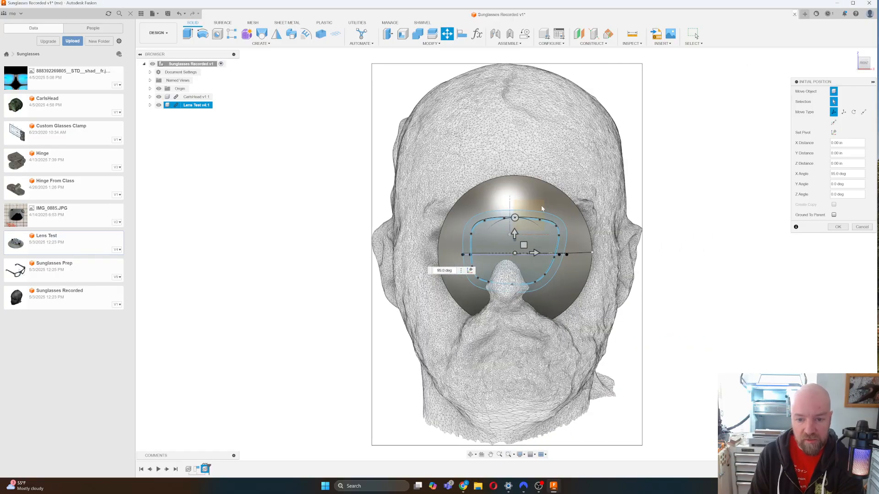
pyautogui.moveTo(525, 244); pyautogui.dragTo(464, 235)
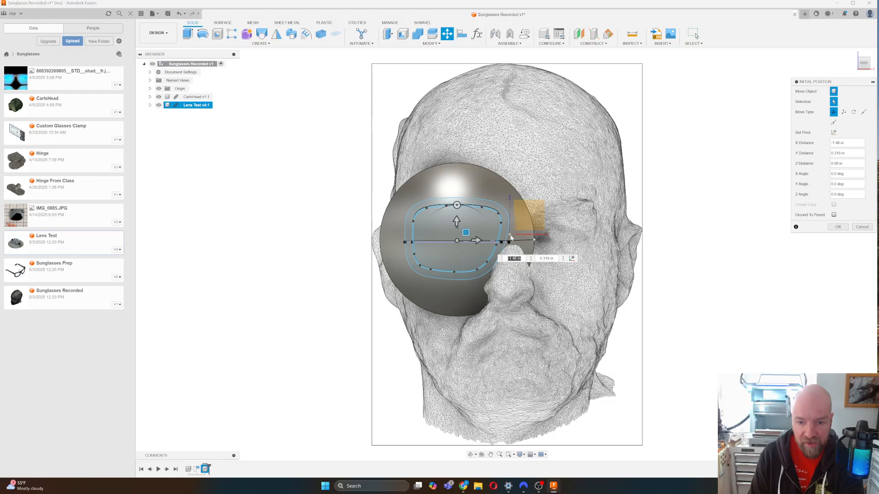
# Nudge and tilt the lens to about -0.048 in X and -0.013 in Y, checking Front and Top views.
pyautogui.moveTo(464, 233); pyautogui.dragTo(463, 233)
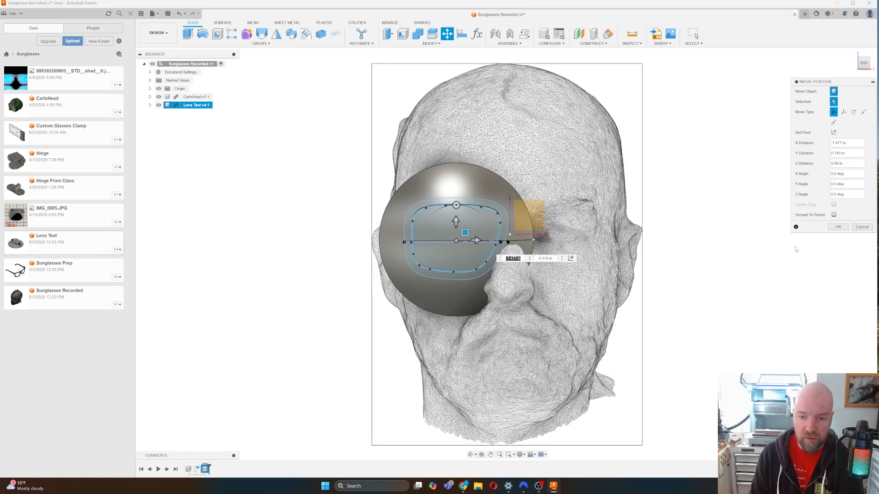
pyautogui.click(863, 55)
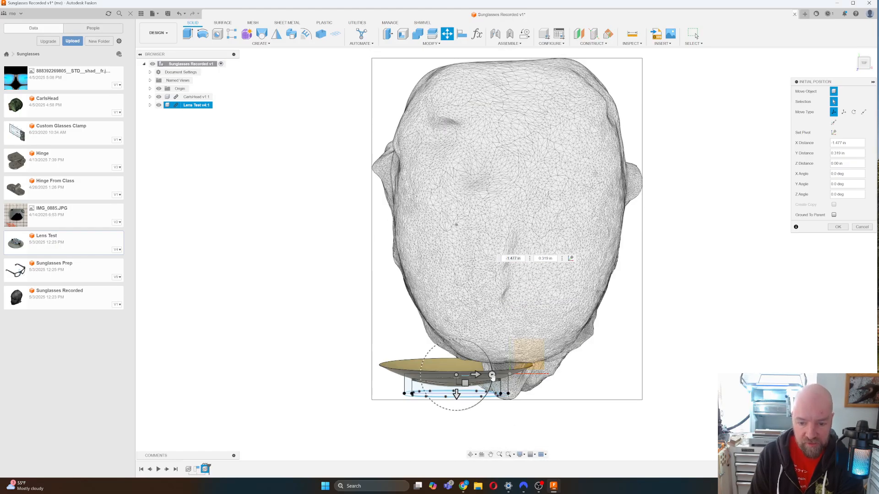
pyautogui.moveTo(492, 375); pyautogui.dragTo(464, 369)
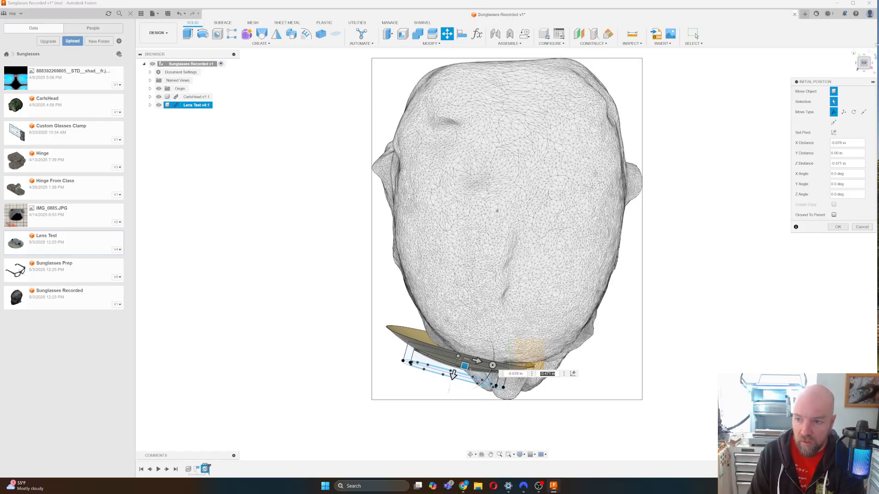
pyautogui.click(866, 68)
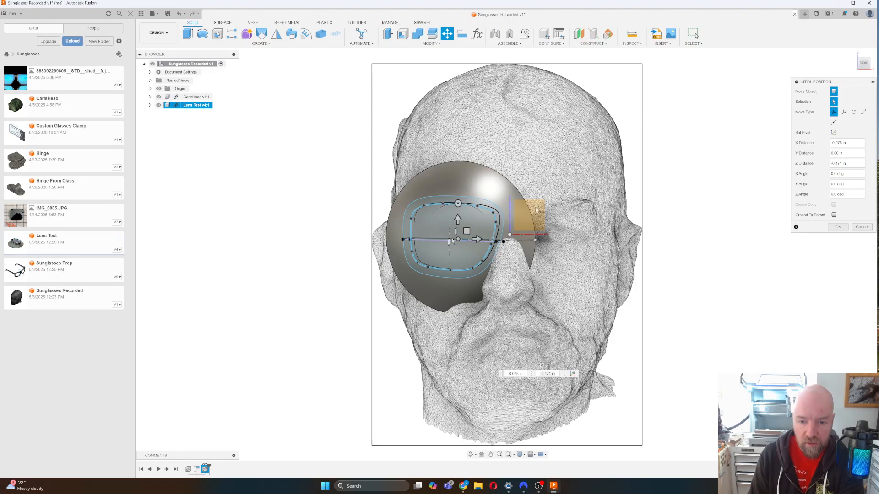
pyautogui.moveTo(467, 228); pyautogui.dragTo(476, 230)
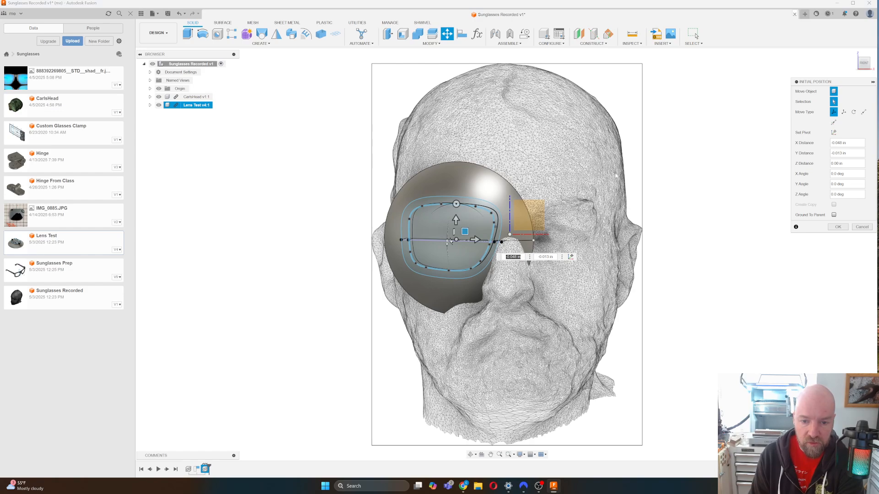
pyautogui.click(864, 59)
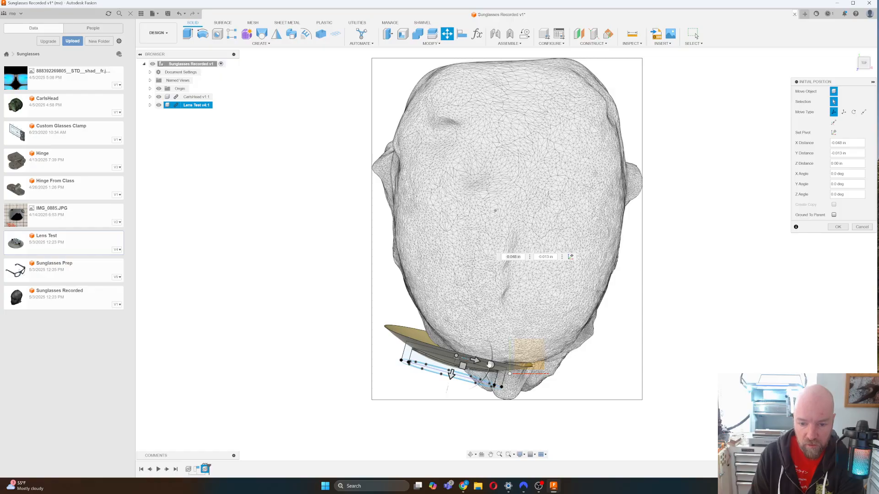
# Rotate the lens a further 5 degrees, check it from Top, and commit the move.
pyautogui.moveTo(490, 364); pyautogui.dragTo(491, 362)
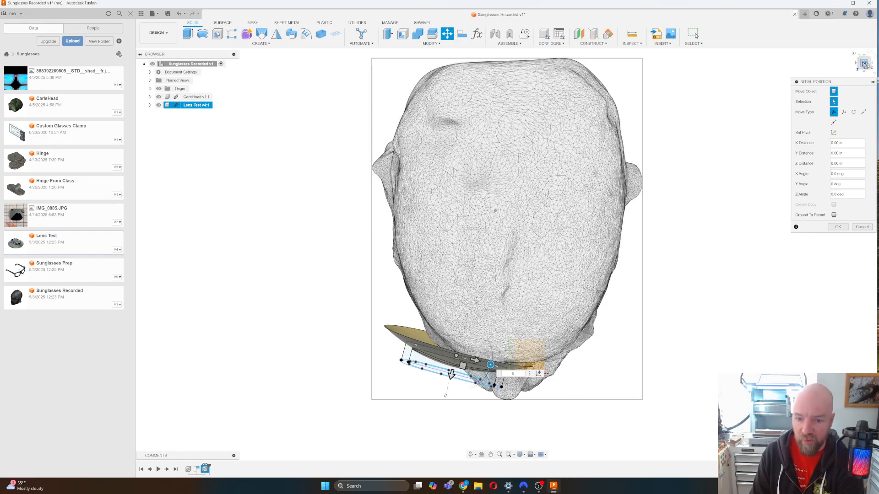
pyautogui.moveTo(865, 67); pyautogui.dragTo(865, 50)
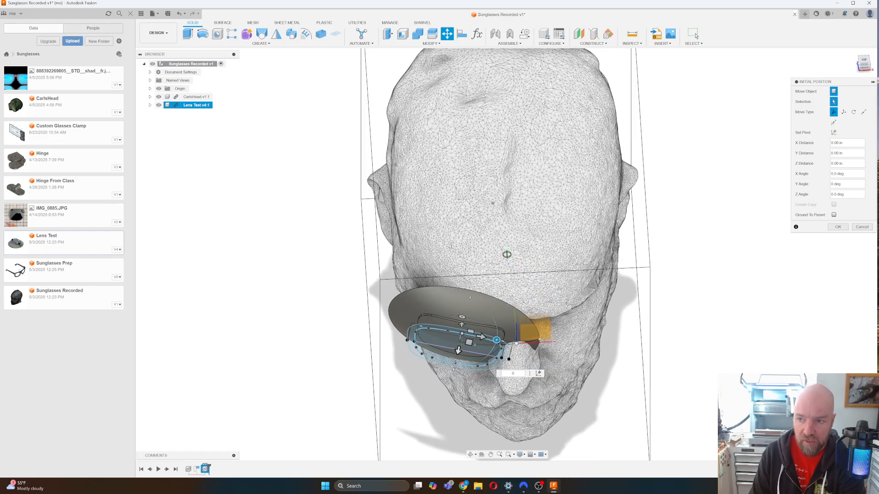
pyautogui.click(864, 60)
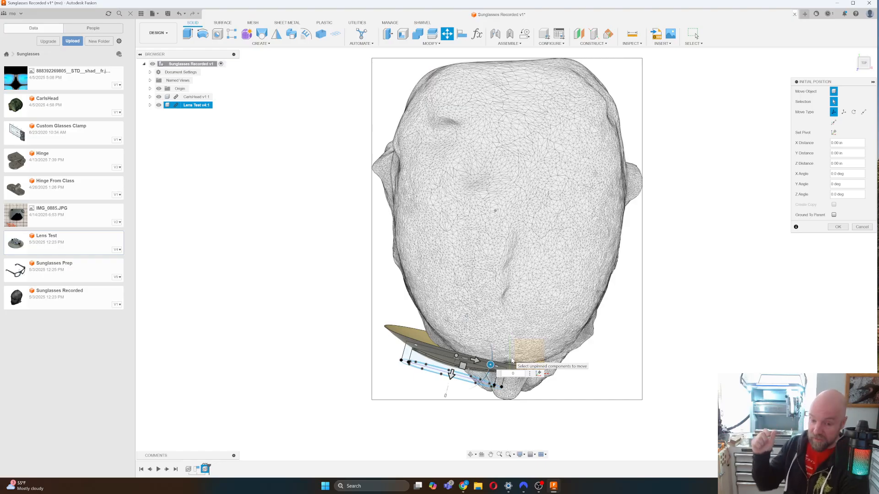
pyautogui.click(836, 228)
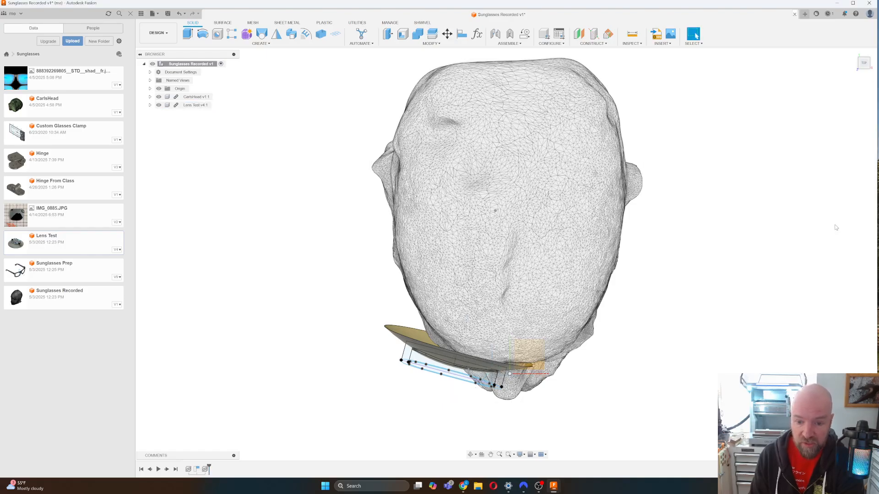
# Zoom in close on the lens outline and curved disc over the eye from above-left.
pyautogui.click(864, 72)
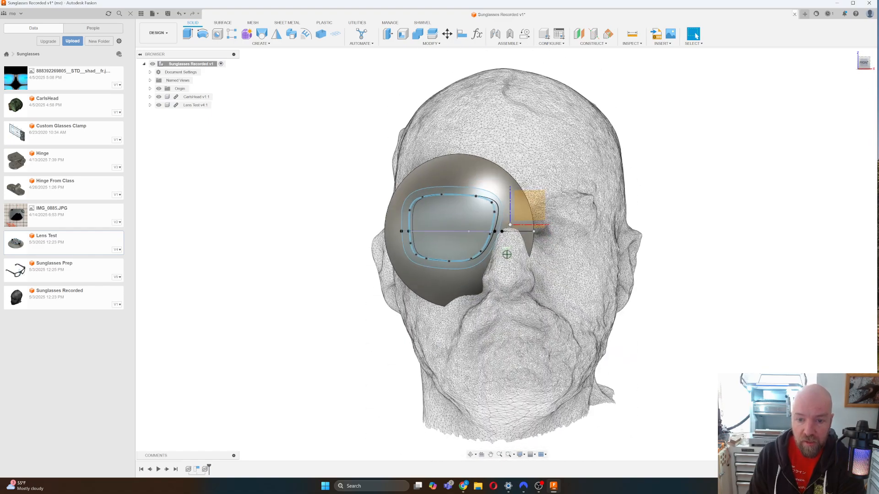
pyautogui.keyDown('shift'); pyautogui.moveTo(508, 230); pyautogui.dragTo(508, 243, button='middle'); pyautogui.keyUp('shift')
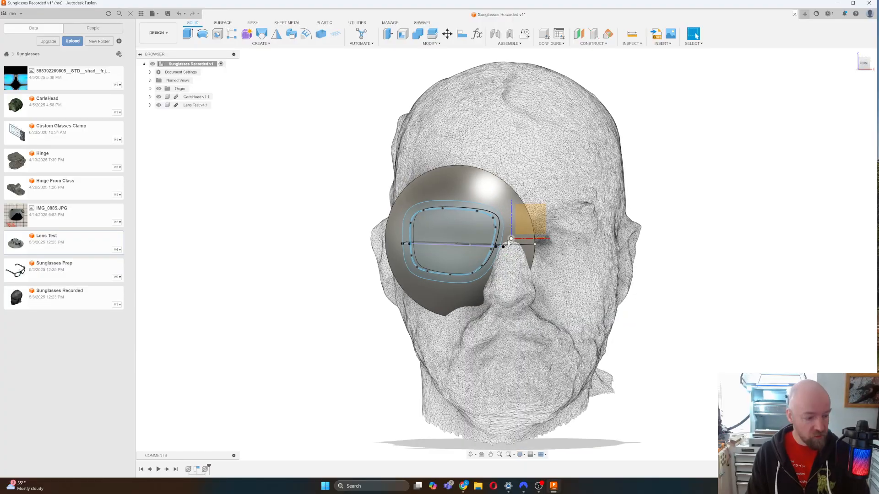
pyautogui.scroll(5, 508, 243)
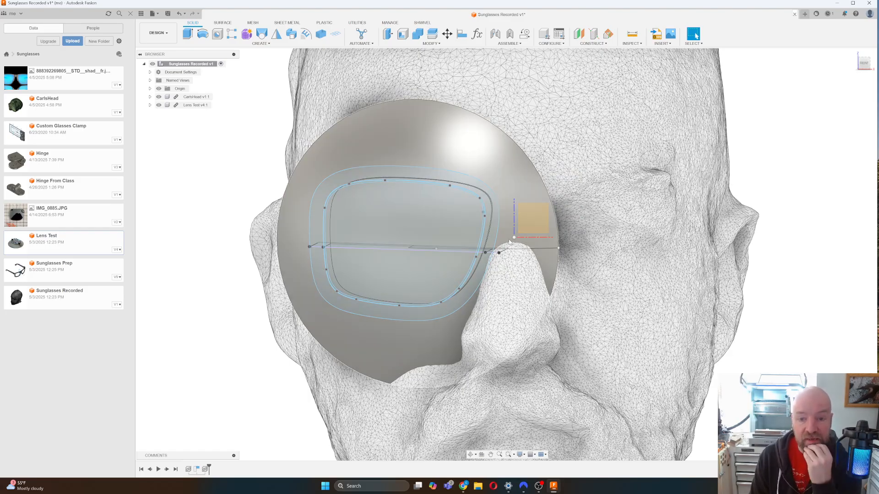
pyautogui.moveTo(864, 65); pyautogui.dragTo(872, 81)
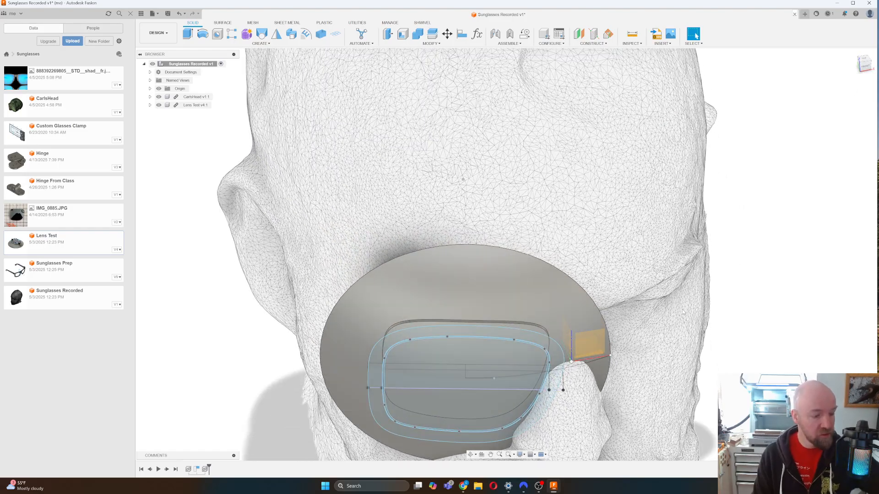
# Start an extrude on the ring-shaped lens frame profile, cancel it, and orbit to a side view.
pyautogui.press('e')
pyautogui.click(556, 351)
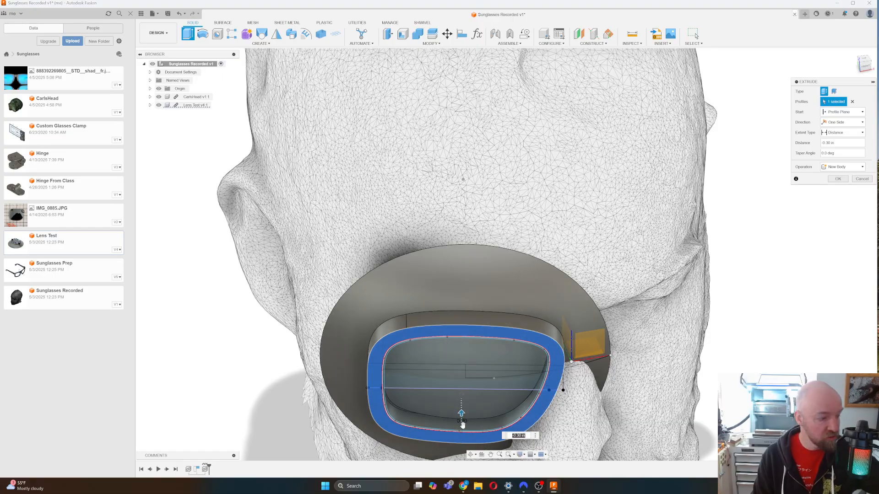
pyautogui.press('Escape')
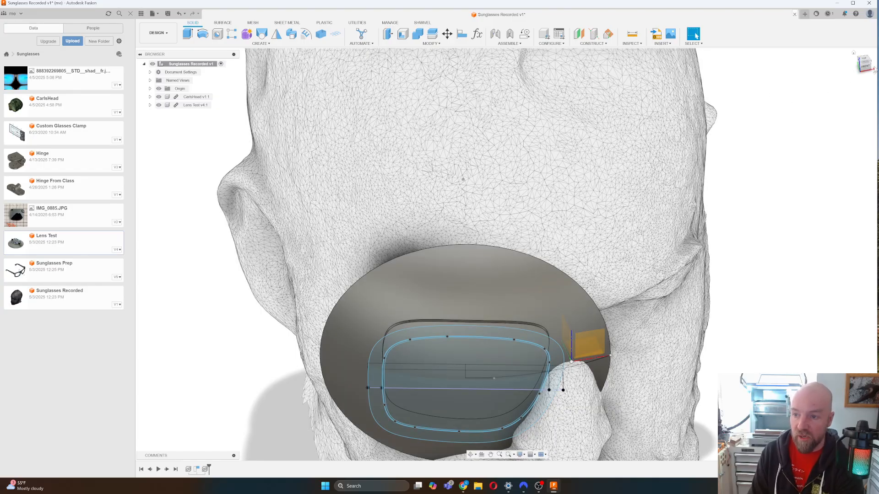
pyautogui.click(866, 66)
pyautogui.moveTo(873, 65); pyautogui.dragTo(868, 61)
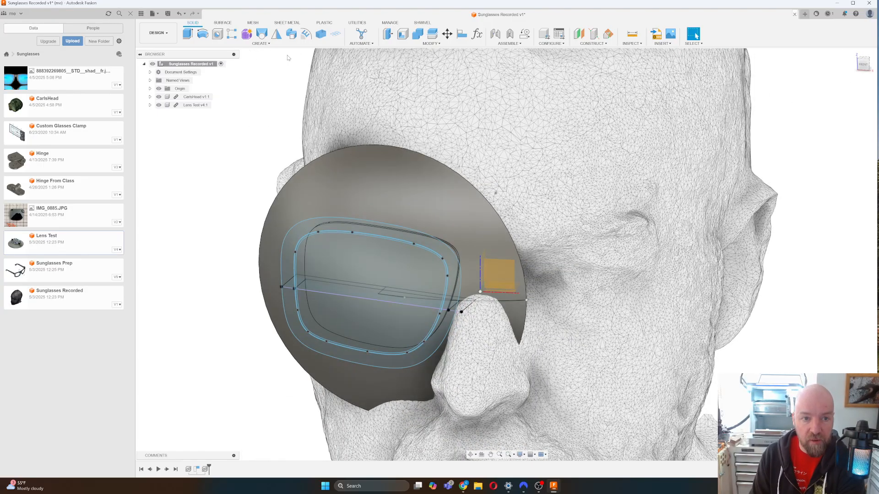
# Start a new component from the SURFACE tab's CREATE menu and name it 'Frame'.
pyautogui.click(223, 23)
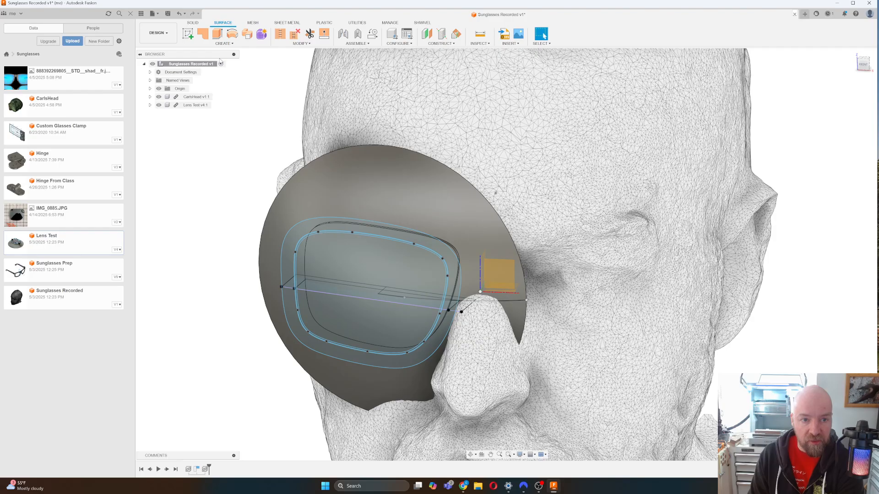
pyautogui.click(222, 44)
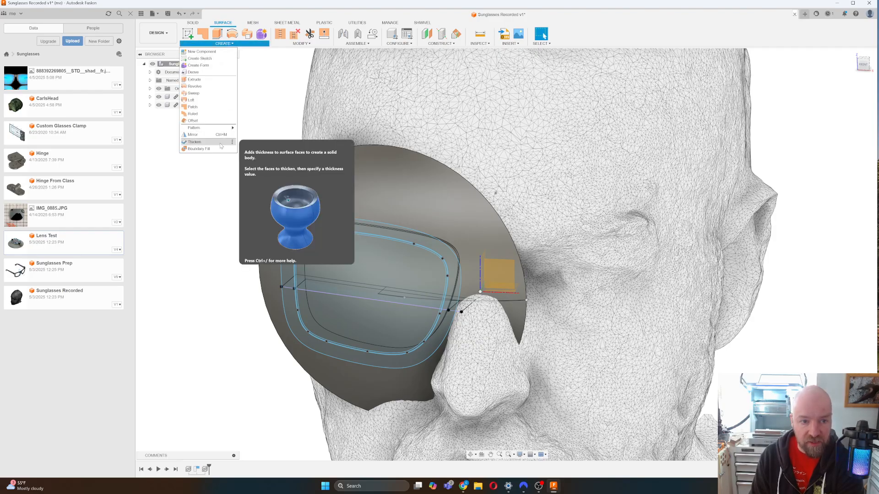
pyautogui.click(272, 96)
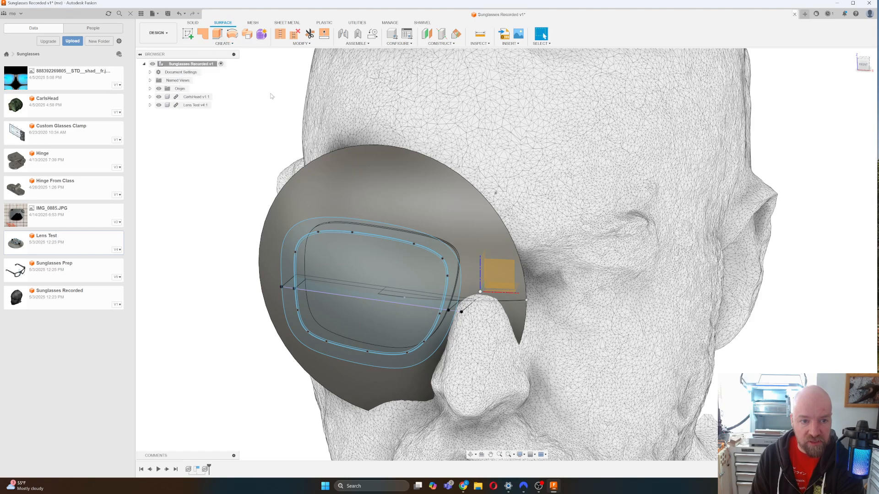
pyautogui.click(215, 44)
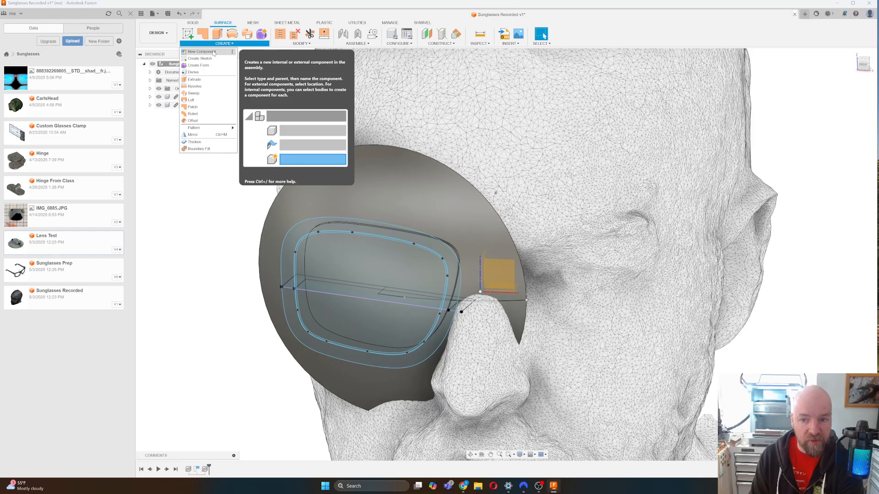
pyautogui.click(202, 52)
pyautogui.doubleClick(832, 111)
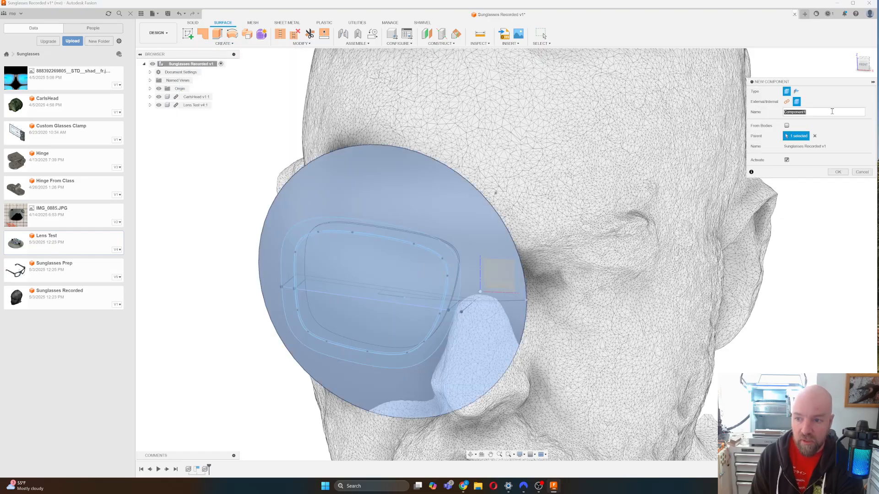
pyautogui.write('Frame')
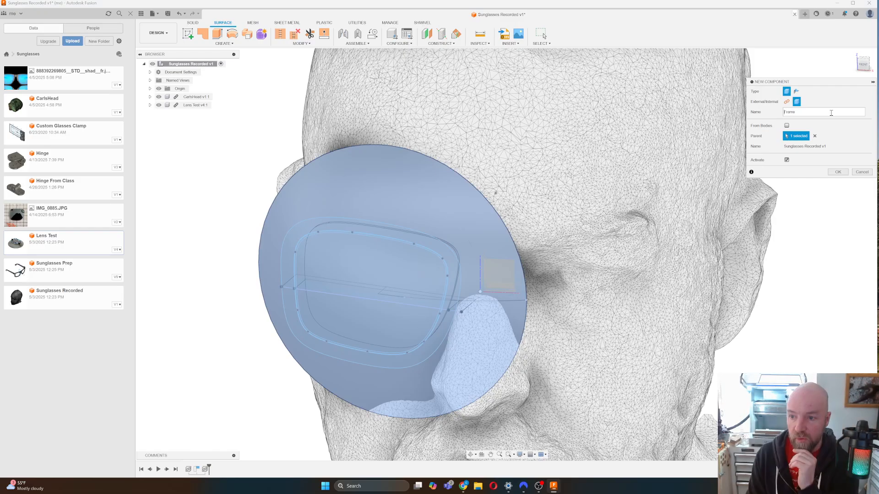
# Create the Frame component, then create a new component named 'Front' inside Frame.
pyautogui.click(836, 172)
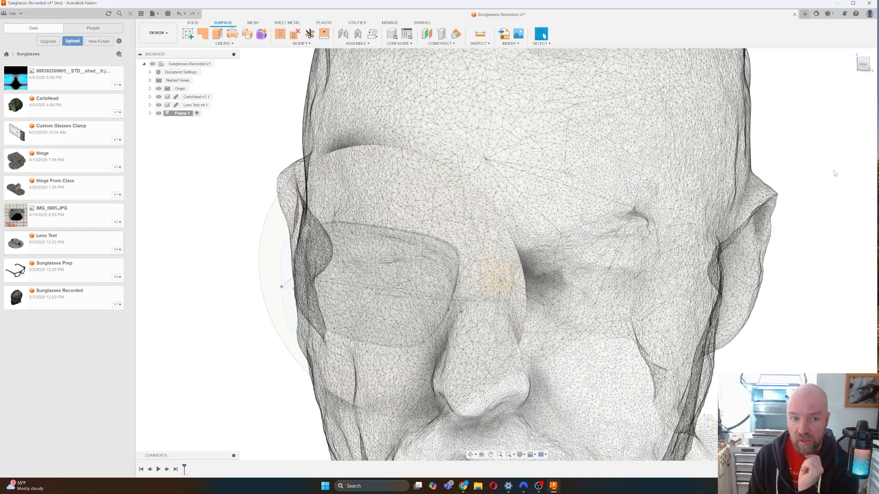
pyautogui.click(224, 43)
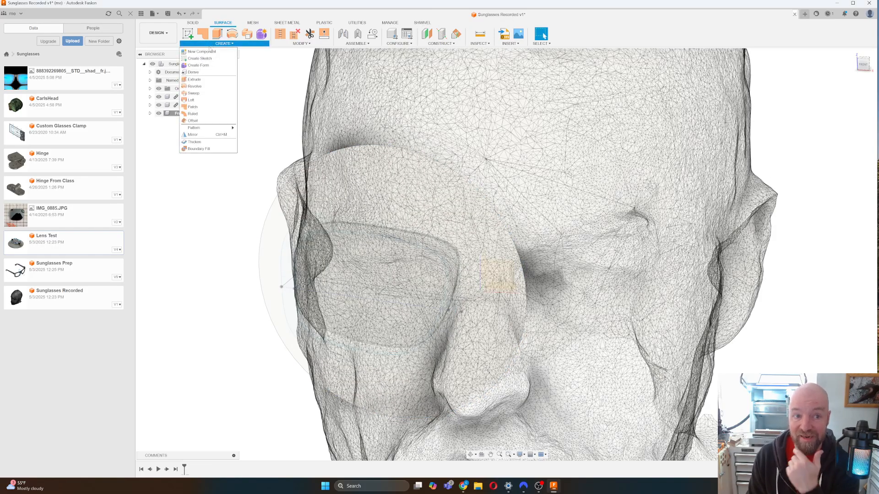
pyautogui.click(210, 53)
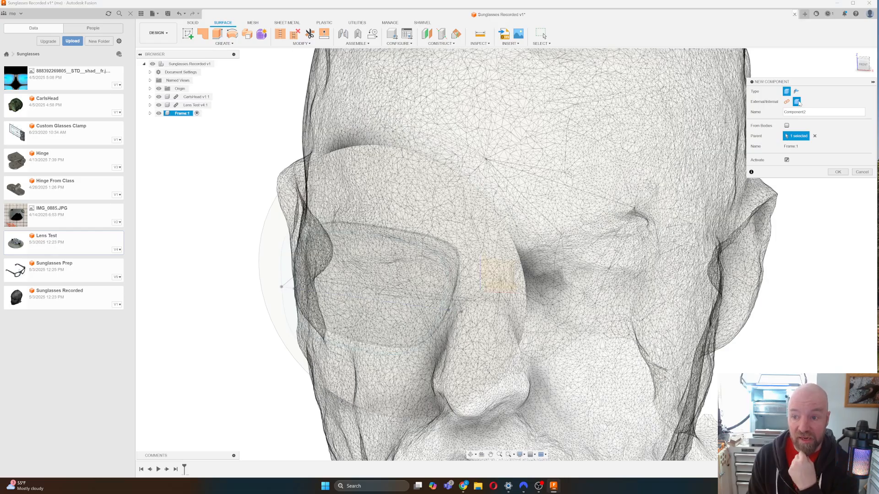
pyautogui.doubleClick(813, 112)
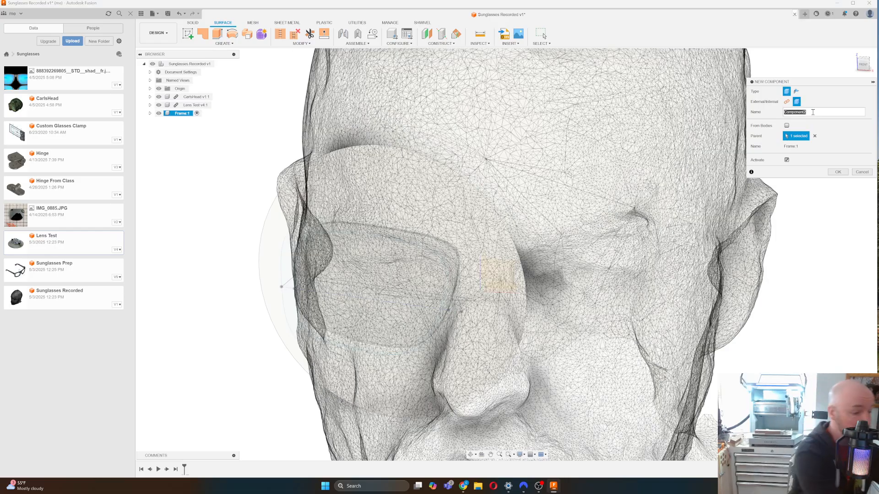
pyautogui.write('Front')
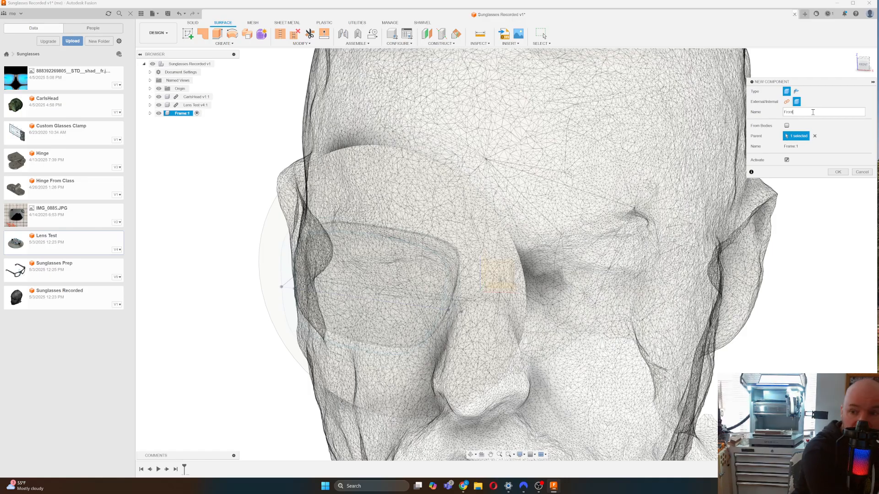
pyautogui.click(838, 172)
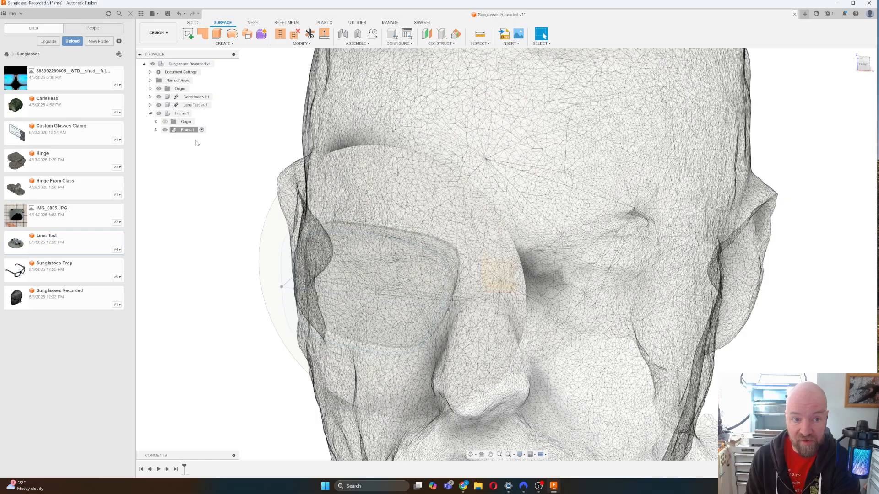
# Unfix the Front component from its parent and start the Thicken surface feature.
pyautogui.rightClick(181, 132)
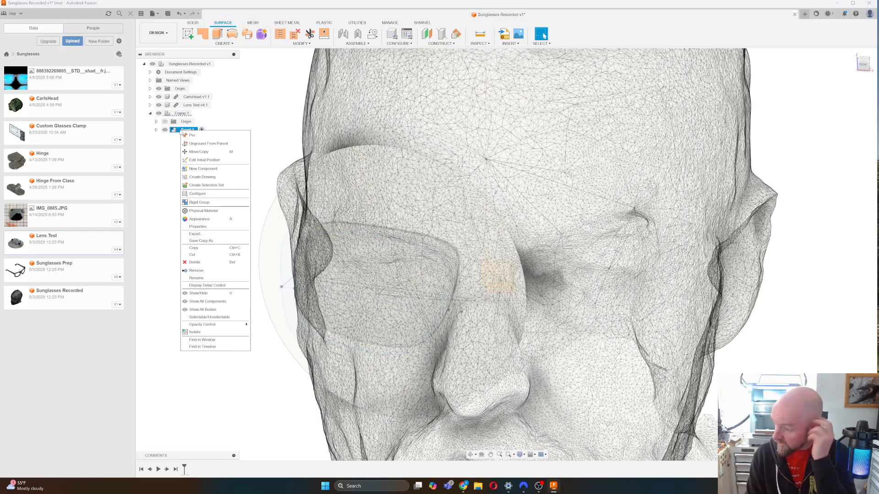
pyautogui.click(198, 144)
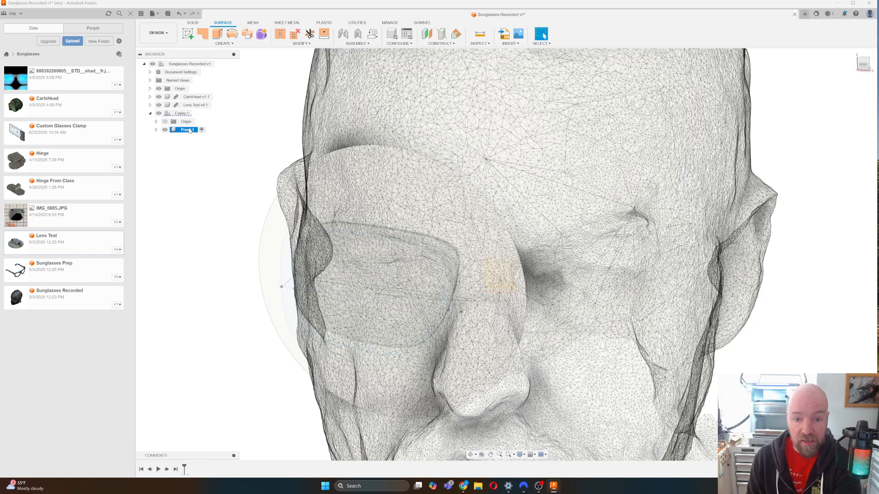
pyautogui.click(227, 45)
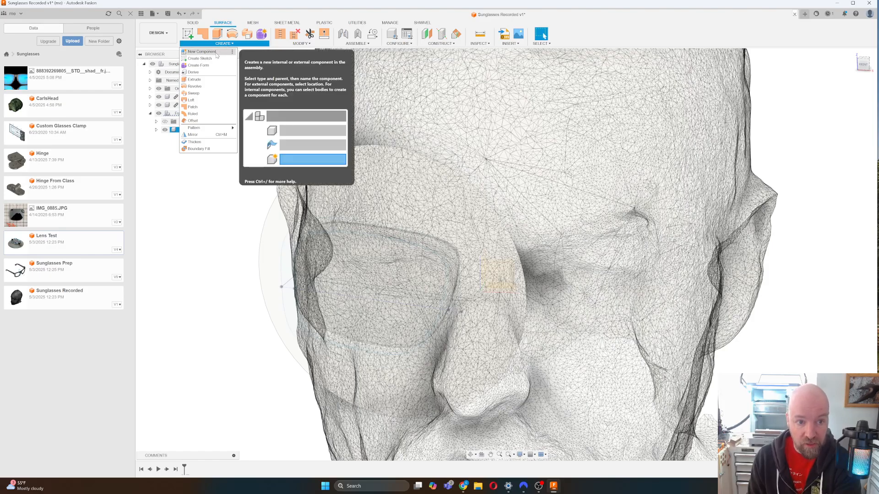
pyautogui.click(194, 142)
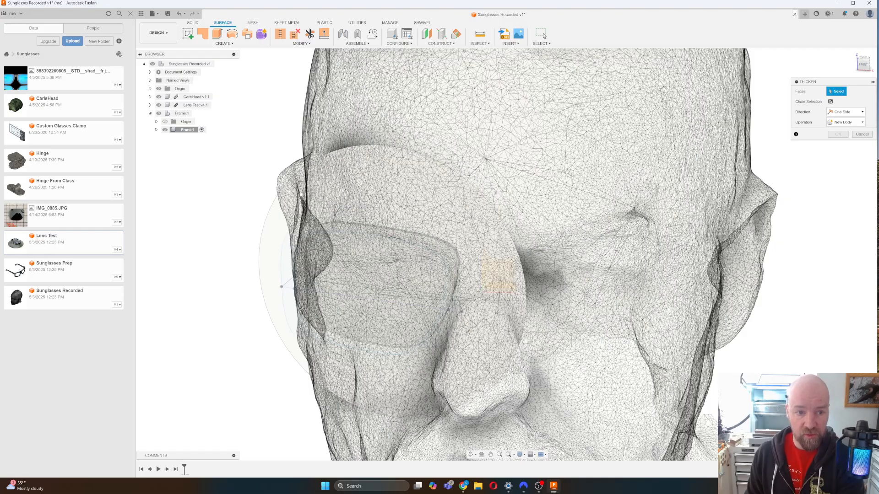
# Expand CarlsHead in the browser and cancel the open Thicken command.
pyautogui.click(150, 96)
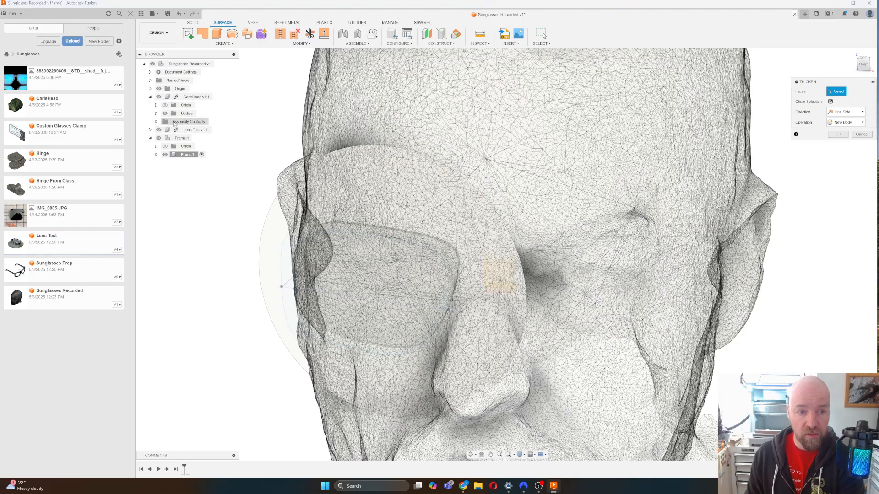
pyautogui.click(863, 134)
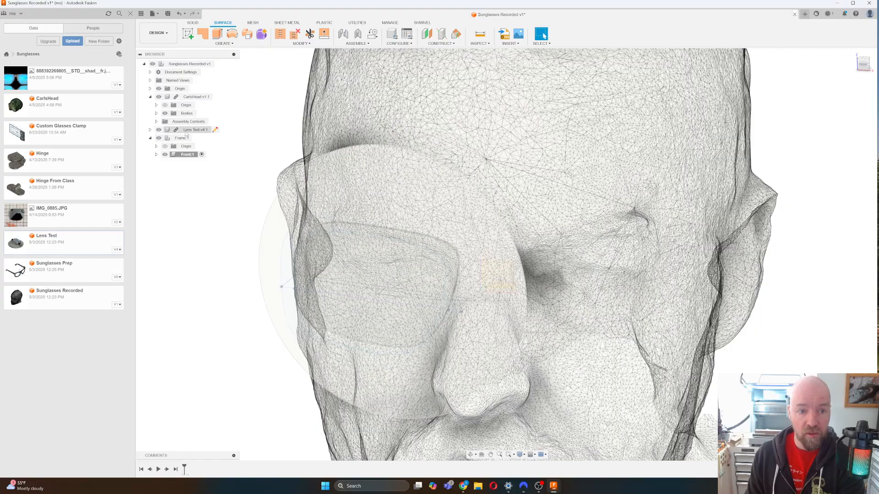
pyautogui.click(192, 130)
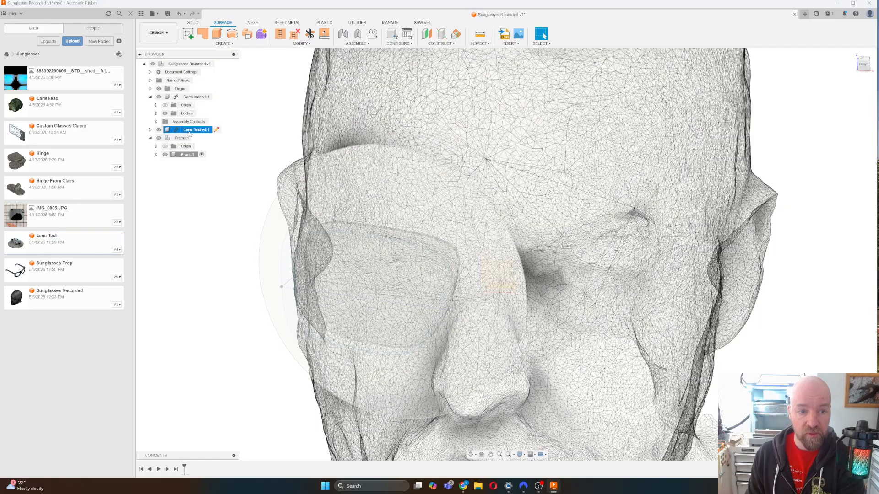
pyautogui.click(252, 128)
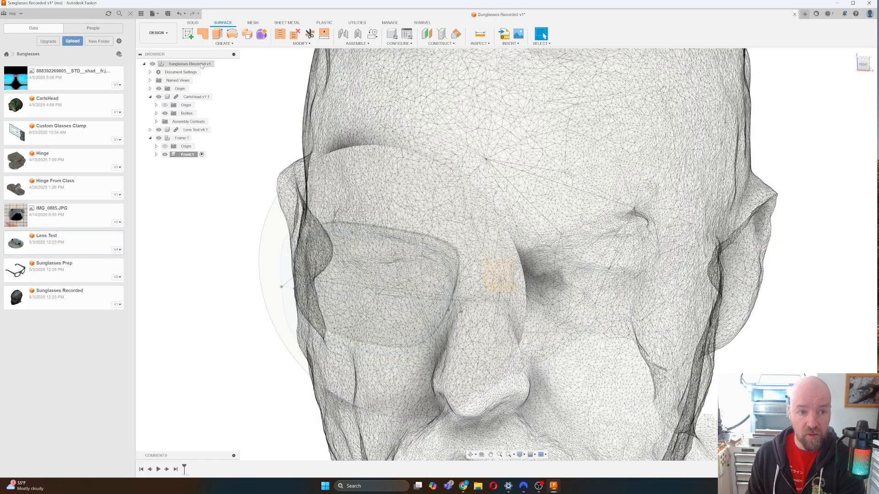
# Activate the top-level Sunglasses Recorded design, then start and cancel Thicken again.
pyautogui.click(220, 63)
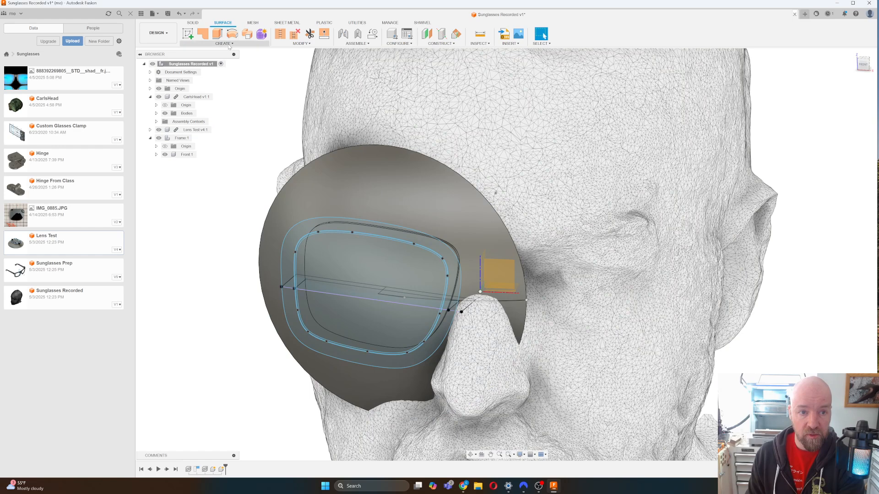
pyautogui.click(224, 44)
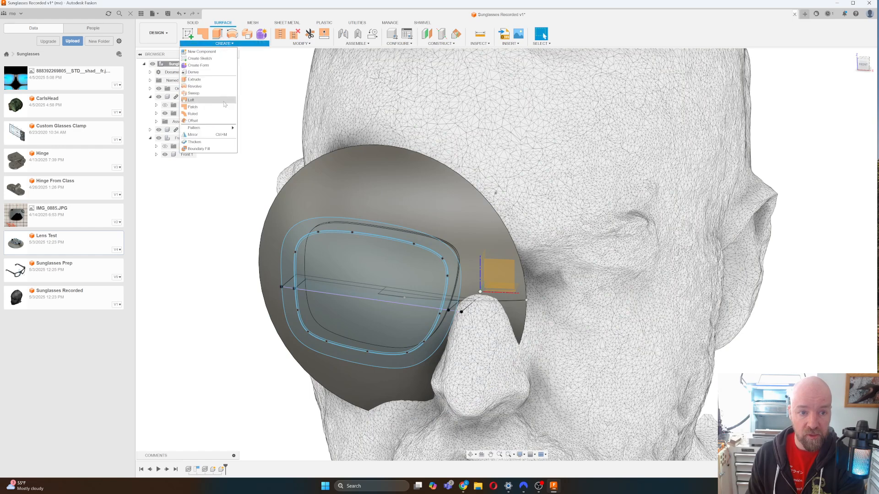
pyautogui.click(210, 141)
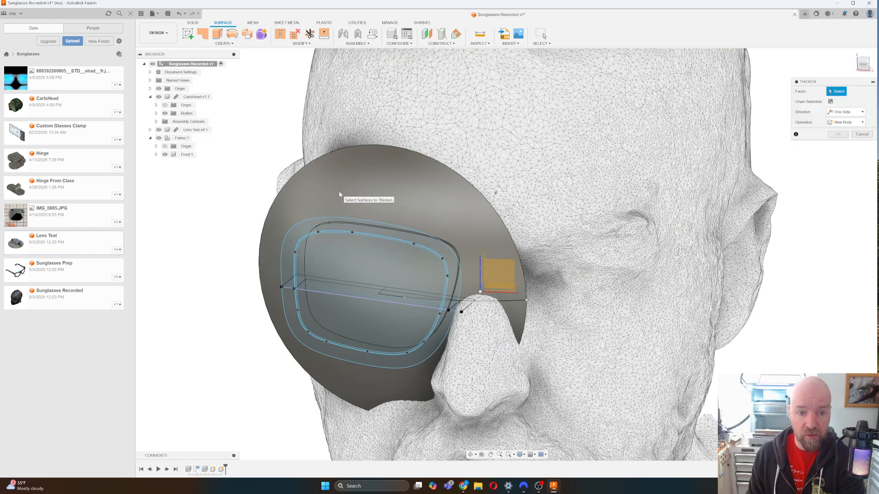
pyautogui.click(862, 134)
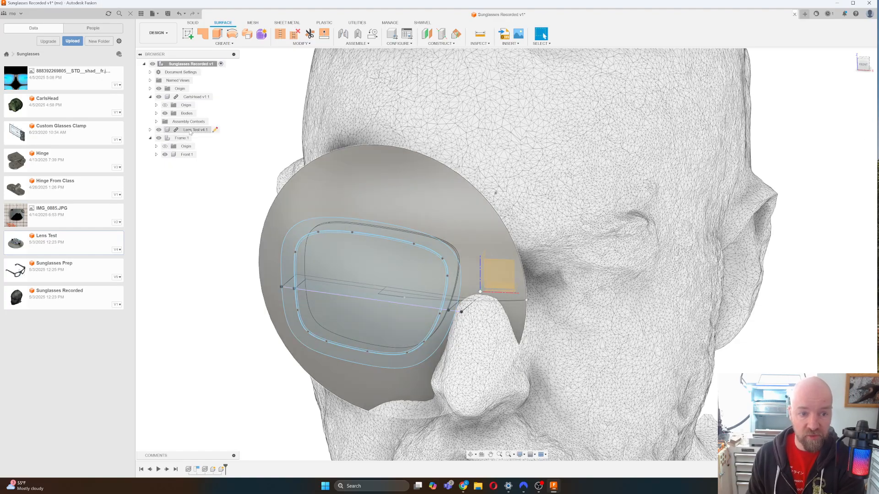
pyautogui.rightClick(191, 131)
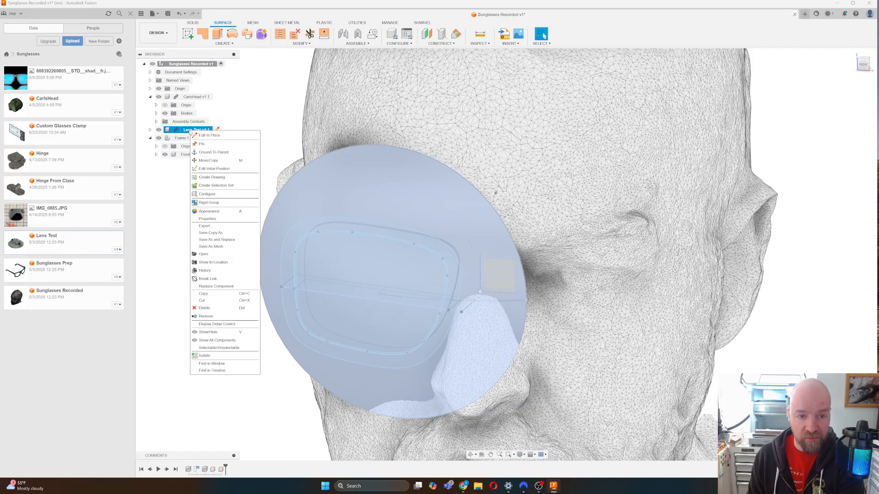
pyautogui.press('Escape')
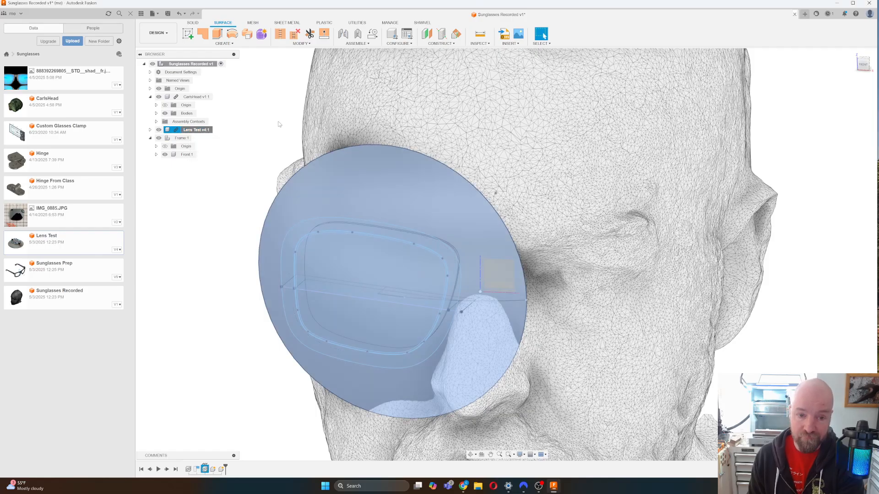
pyautogui.press('Escape')
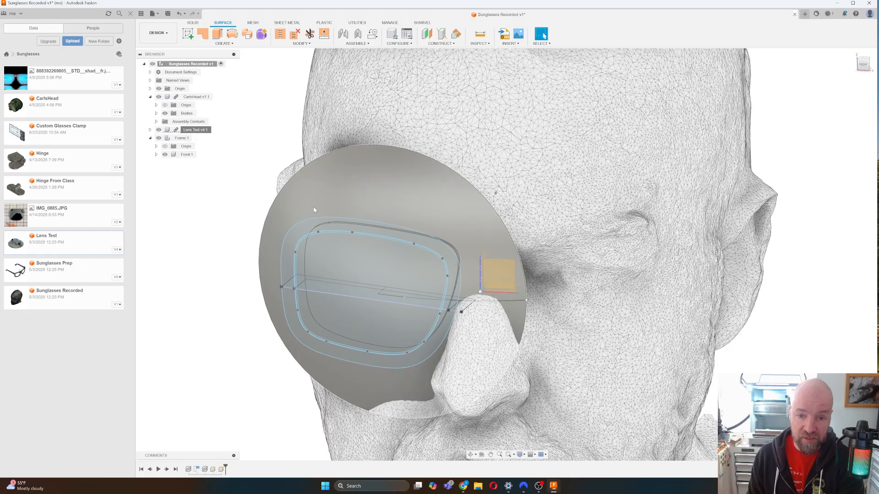
pyautogui.click(314, 210)
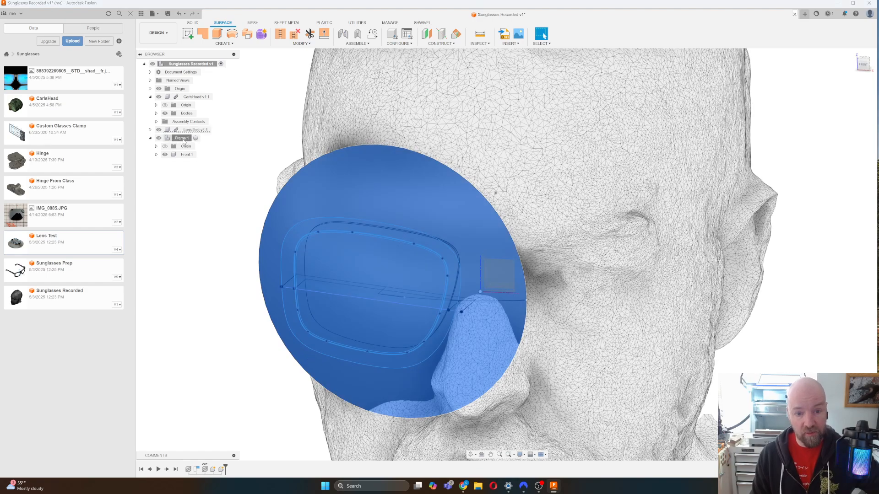
pyautogui.click(181, 137)
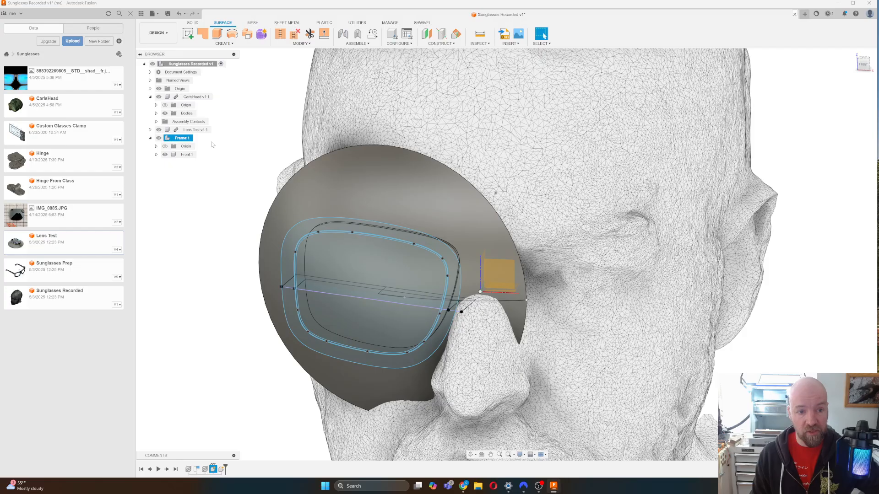
# Copy the Lens Curve (1) body from Lens Test's Bodies and paste it into Frame:1.
pyautogui.click(149, 130)
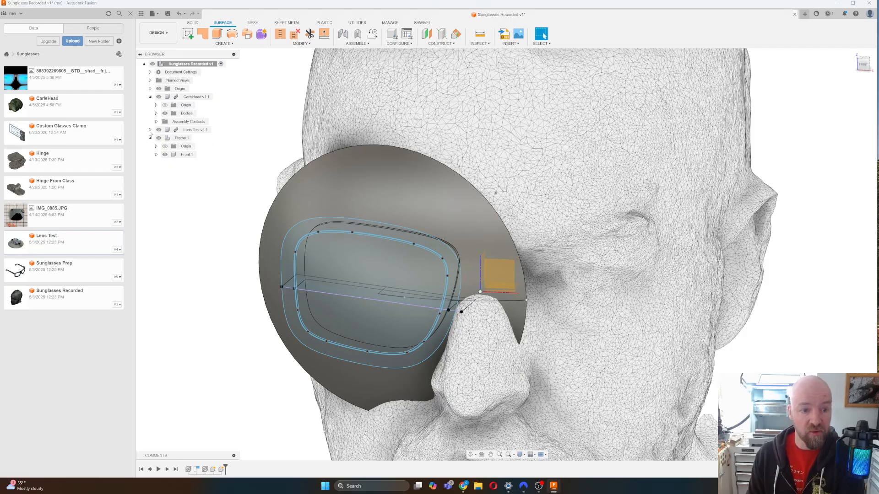
pyautogui.click(150, 130)
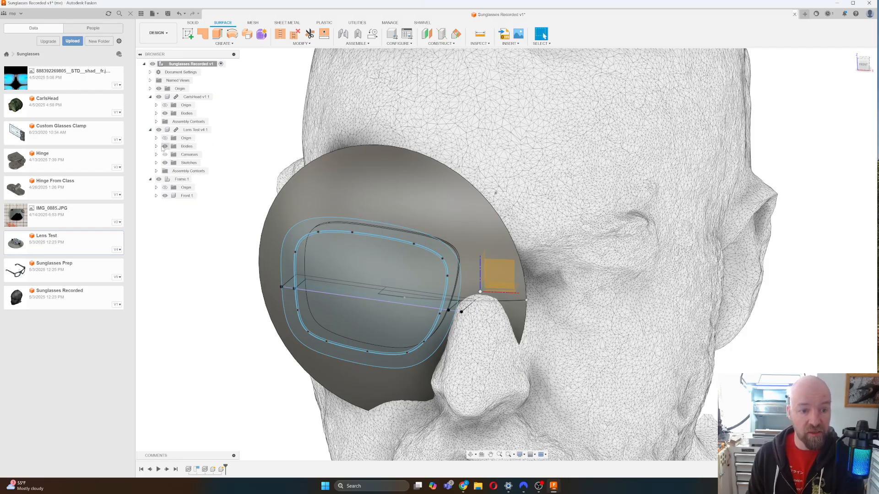
pyautogui.click(157, 146)
pyautogui.rightClick(191, 164)
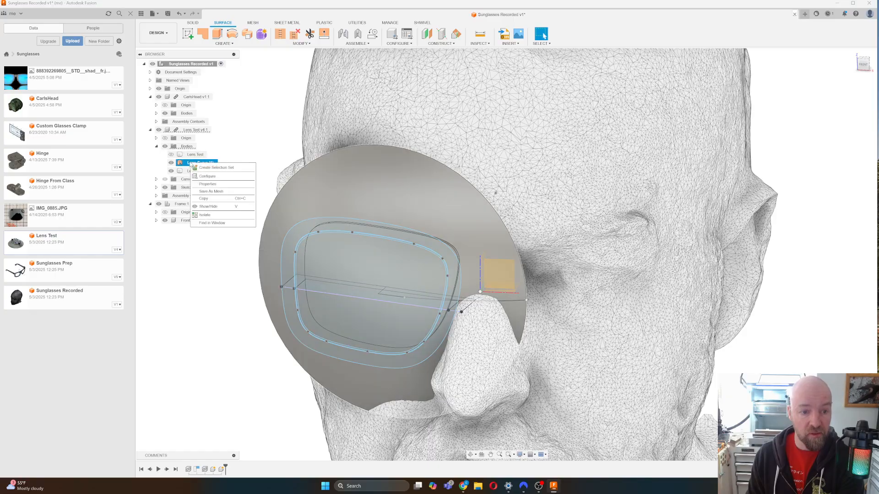
pyautogui.click(221, 199)
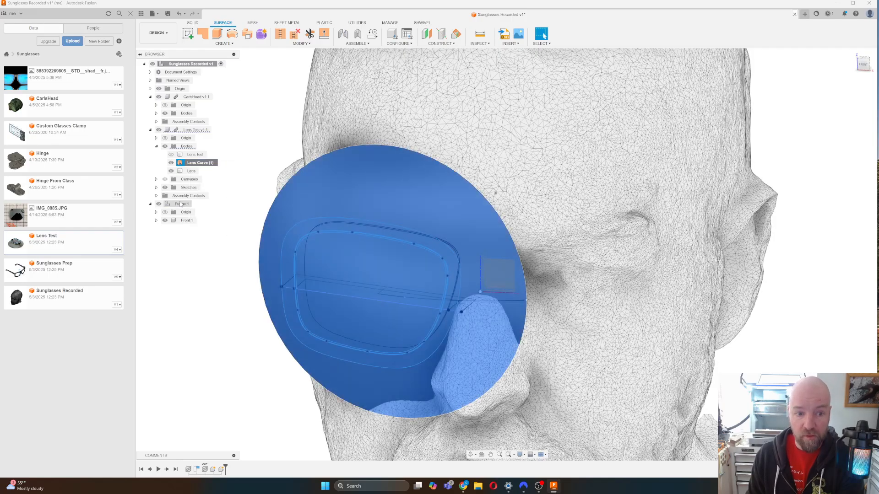
pyautogui.rightClick(182, 204)
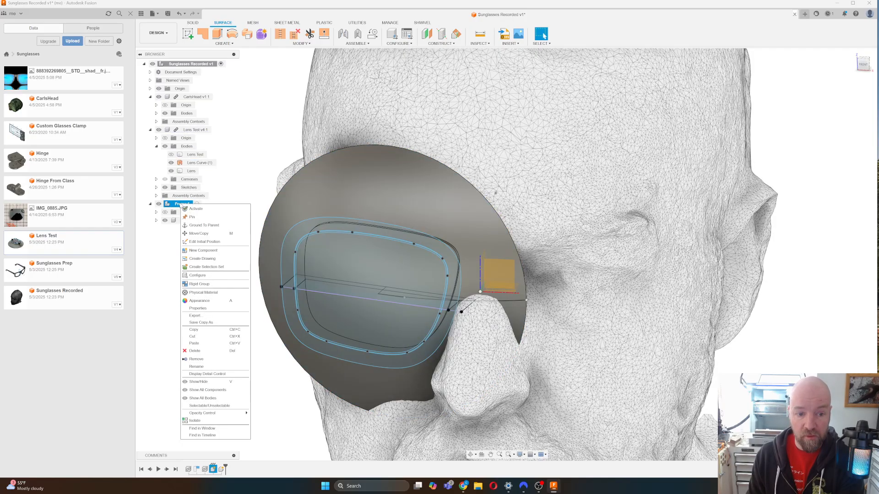
pyautogui.click(204, 343)
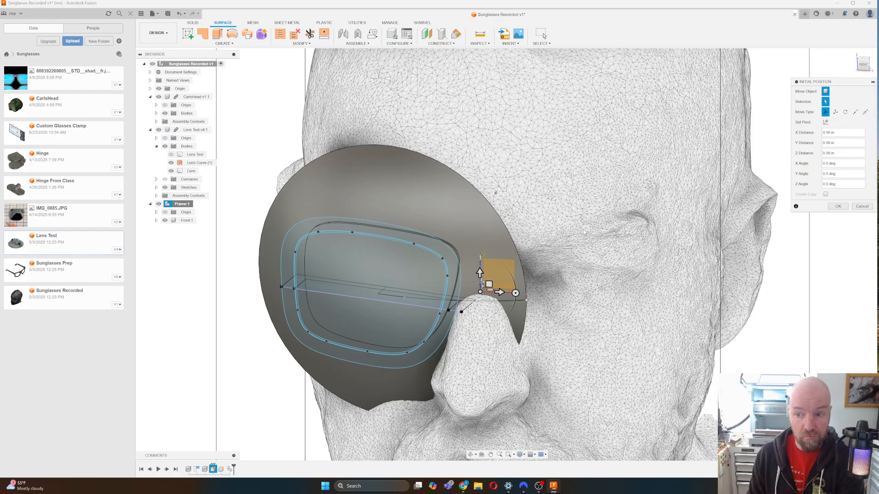
# Confirm the pasted Lens Curve (1) body's position and toggle Lens Test visibility off and on.
pyautogui.click(838, 207)
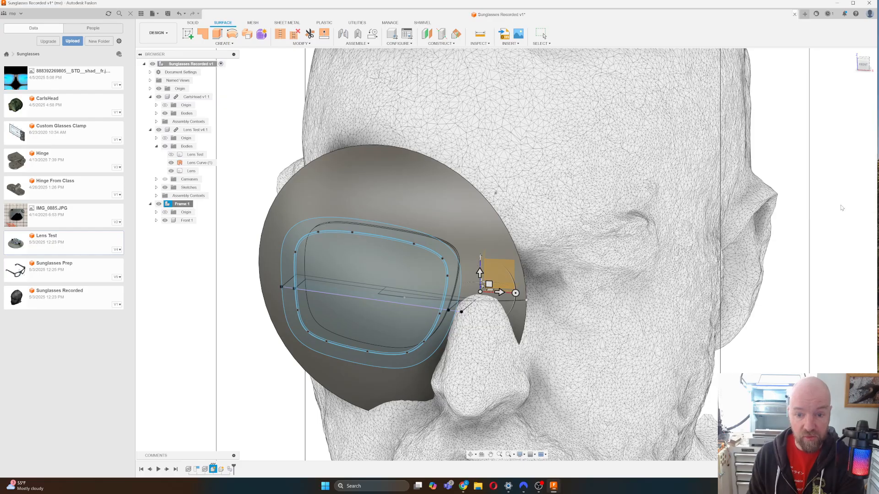
pyautogui.click(156, 221)
pyautogui.click(272, 188)
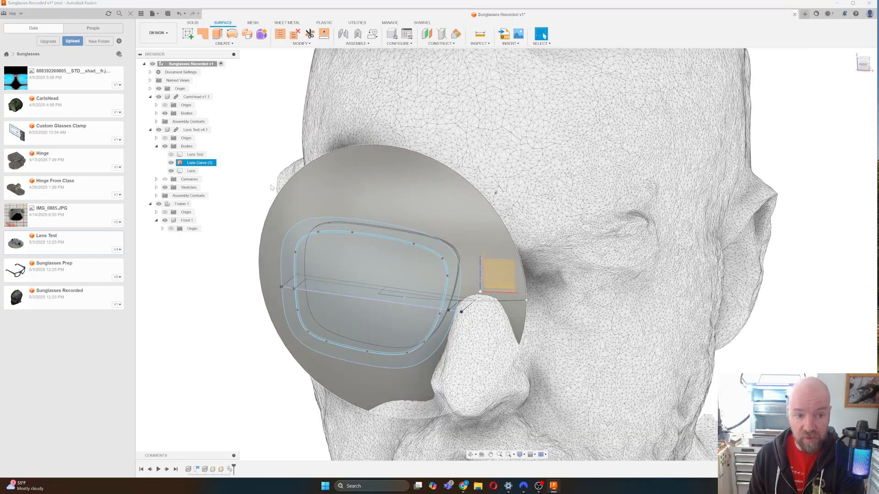
pyautogui.click(159, 130)
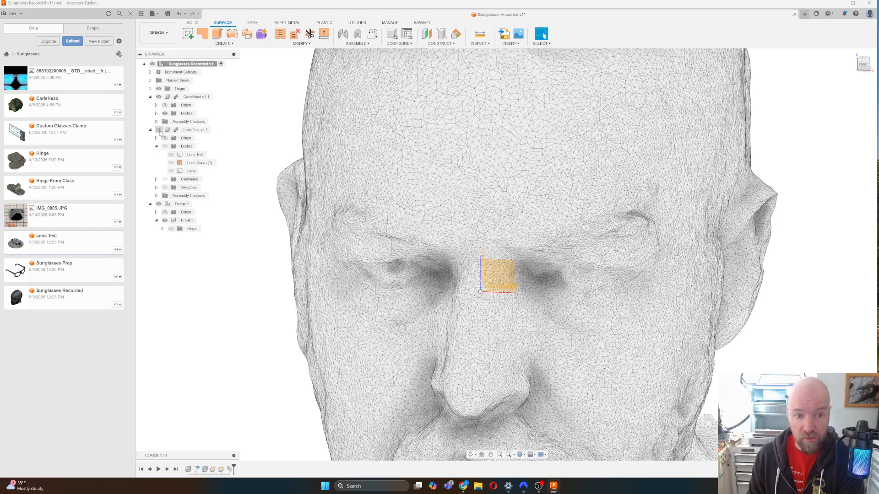
pyautogui.click(158, 130)
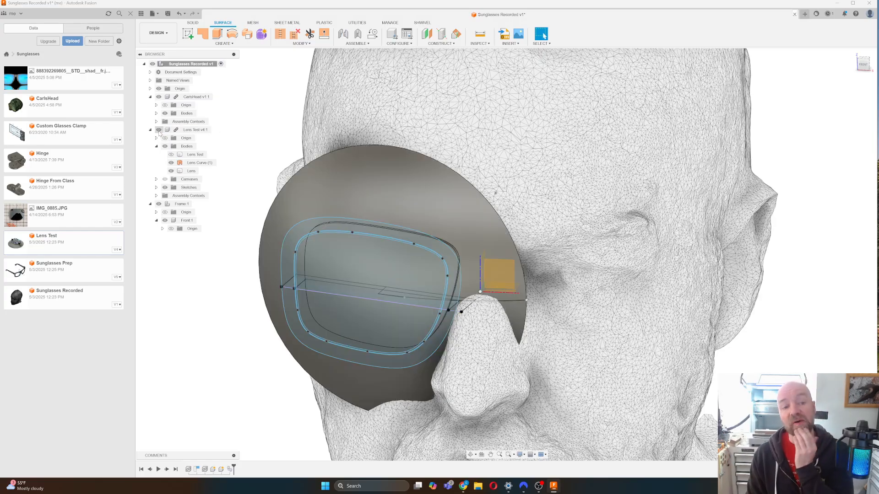
# Make Front:1 the active component and bring up the Insert options.
pyautogui.click(194, 221)
pyautogui.click(200, 221)
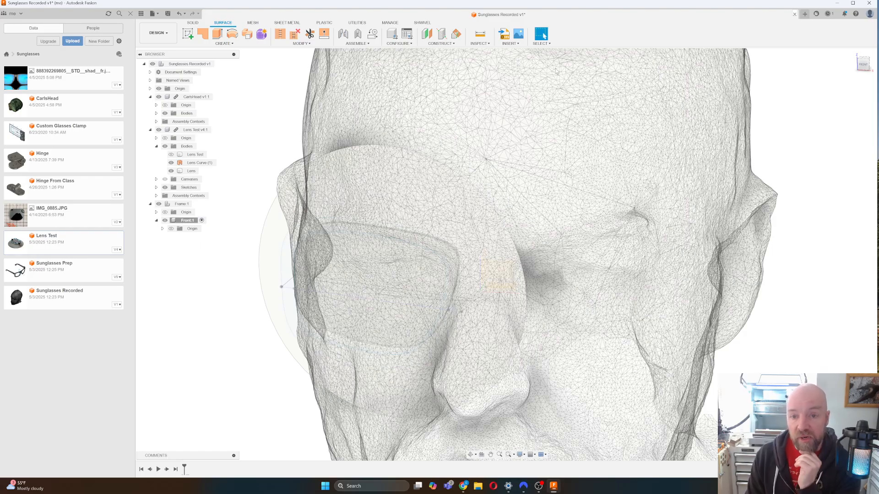
pyautogui.click(512, 44)
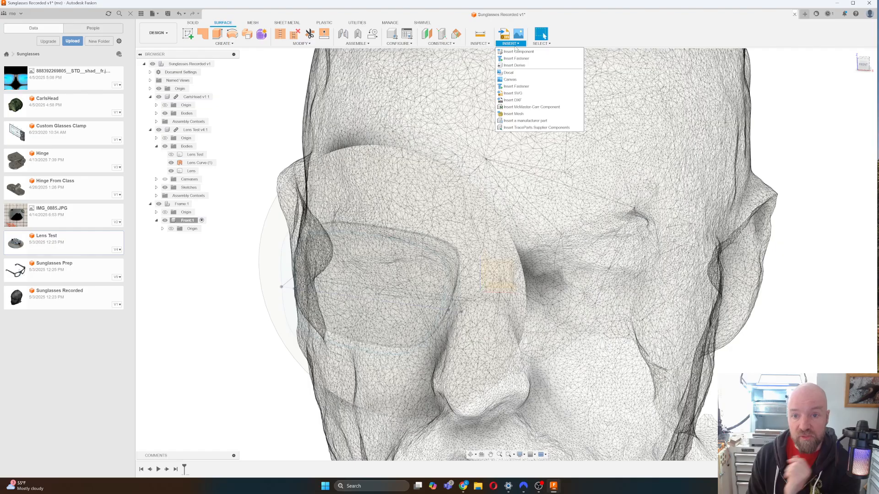
pyautogui.click(512, 67)
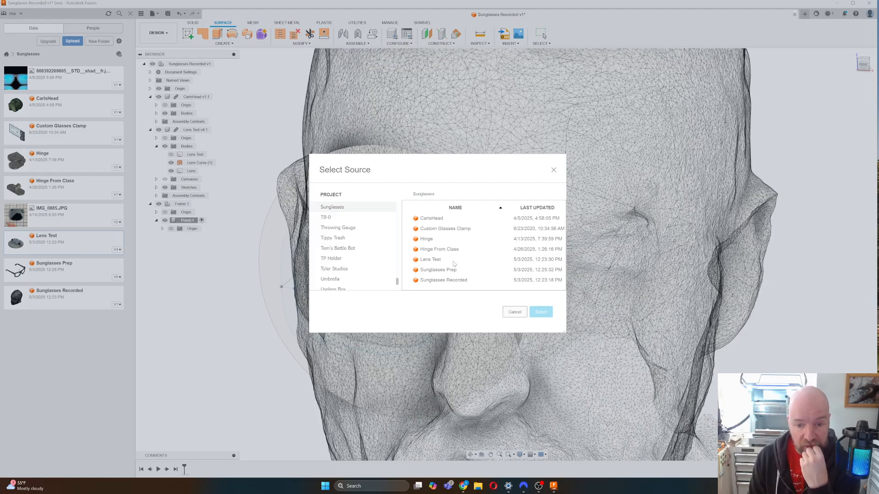
pyautogui.click(437, 260)
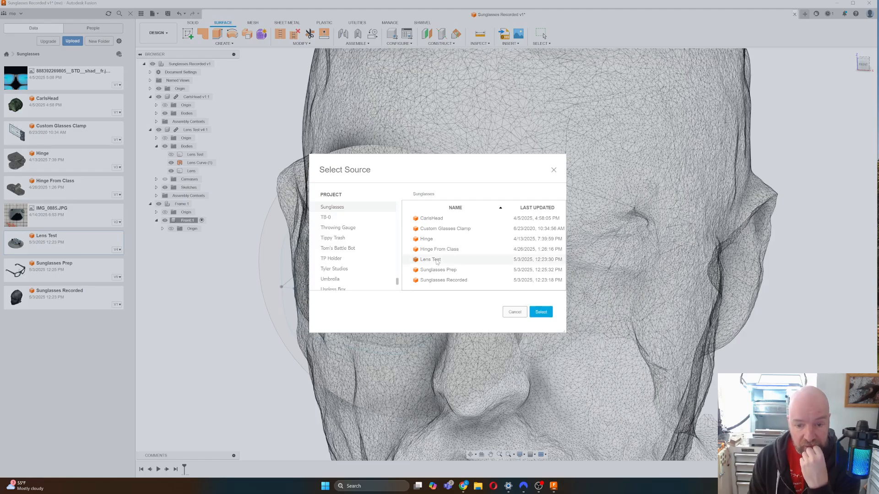
pyautogui.click(541, 313)
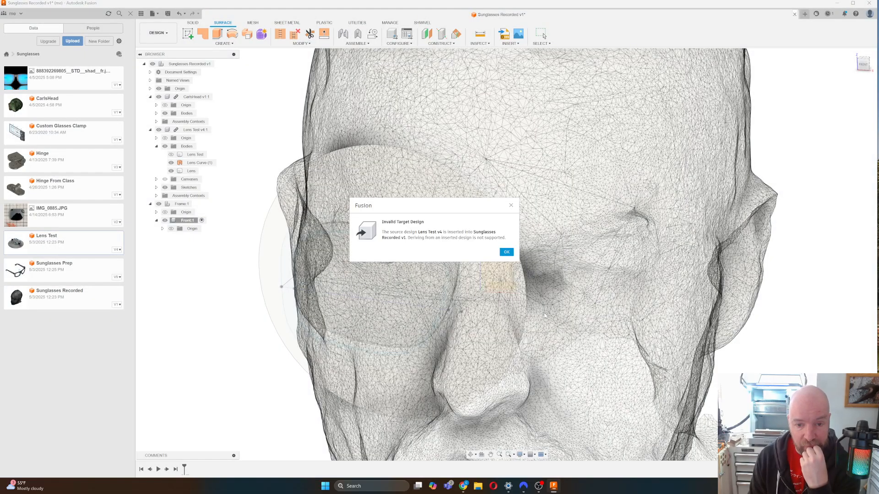
pyautogui.click(506, 254)
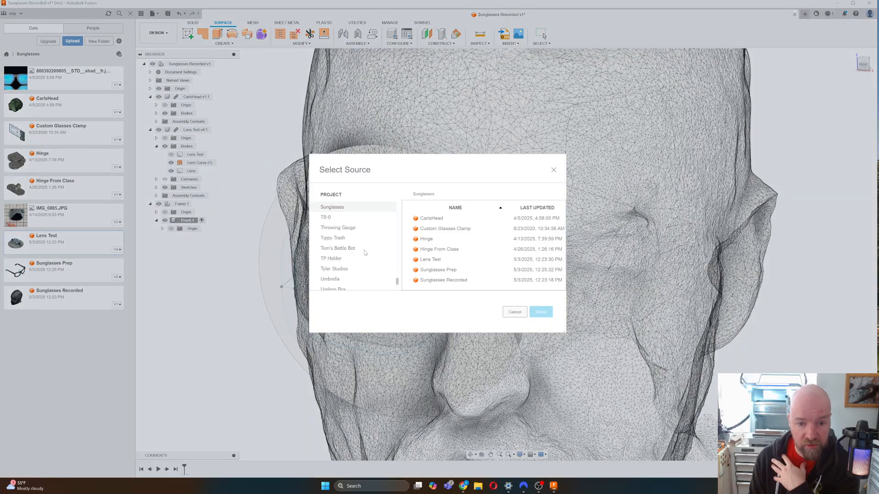
pyautogui.click(515, 312)
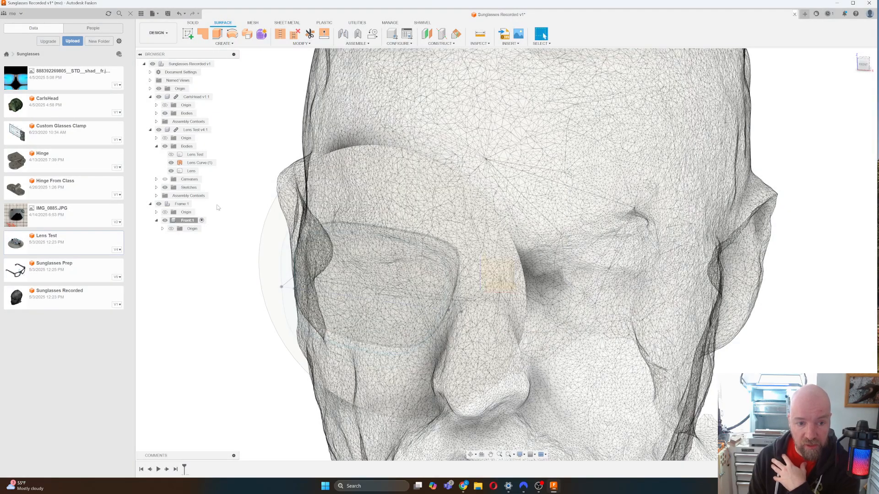
# Activate the top-level Sunglasses Recorded assembly and use the Lens Test component's options.
pyautogui.rightClick(192, 130)
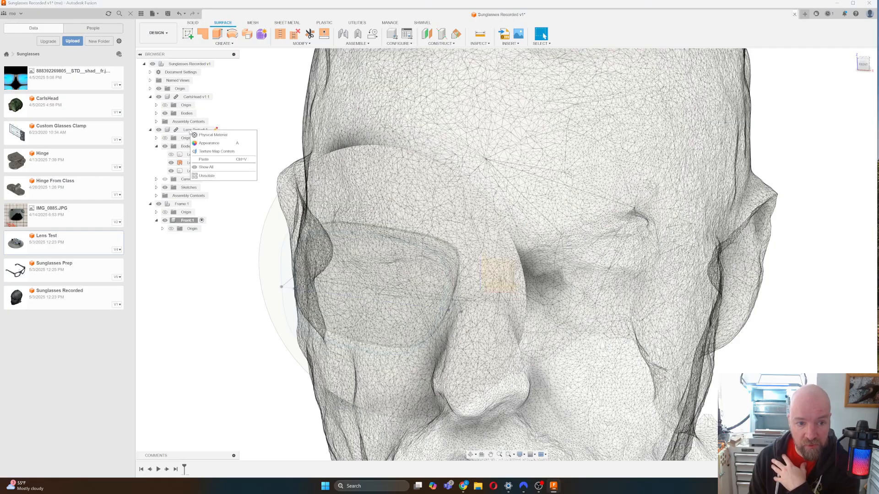
pyautogui.click(235, 193)
pyautogui.doubleClick(208, 65)
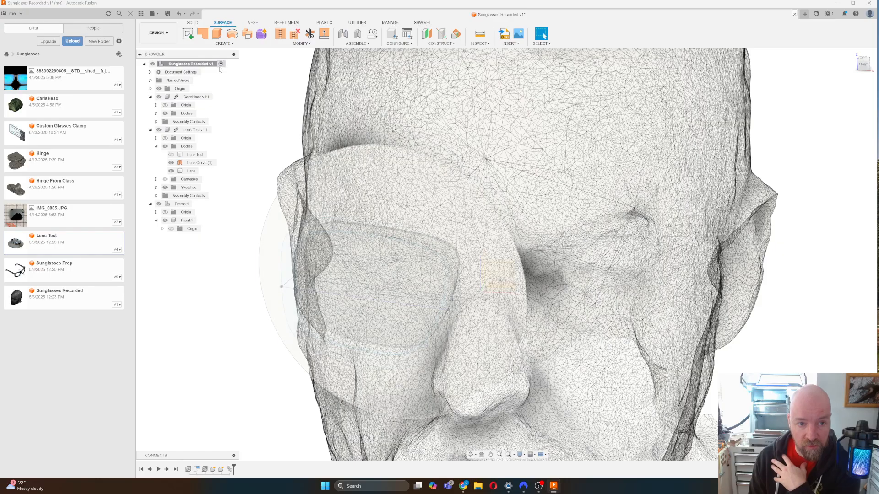
pyautogui.rightClick(196, 130)
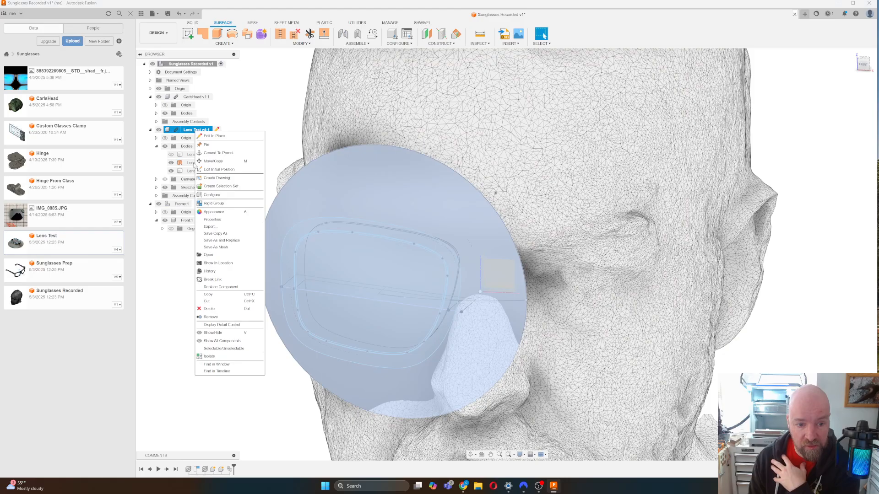
pyautogui.click(210, 283)
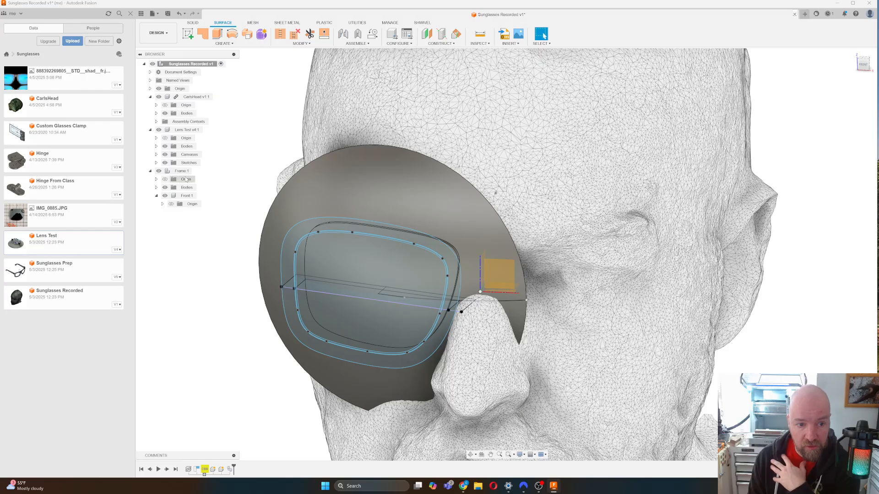
# Activate Front:1 and start a Thicken with the curved lens surface selected.
pyautogui.click(201, 196)
pyautogui.click(202, 196)
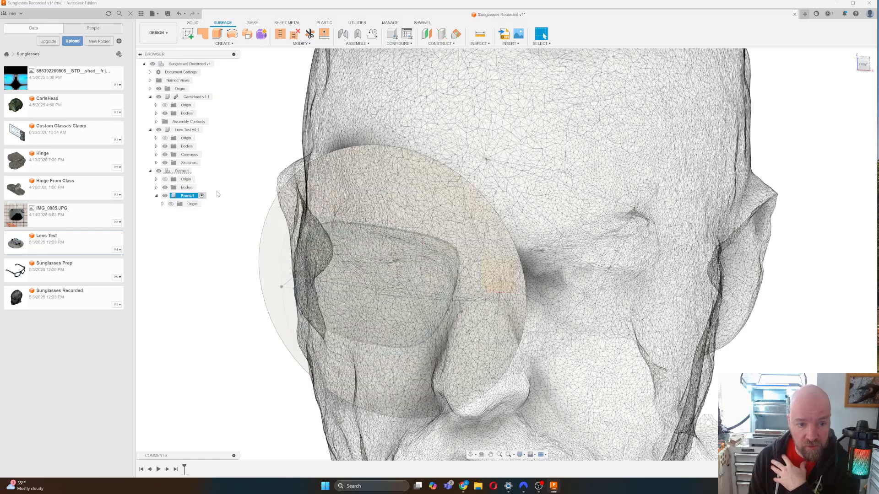
pyautogui.click(228, 44)
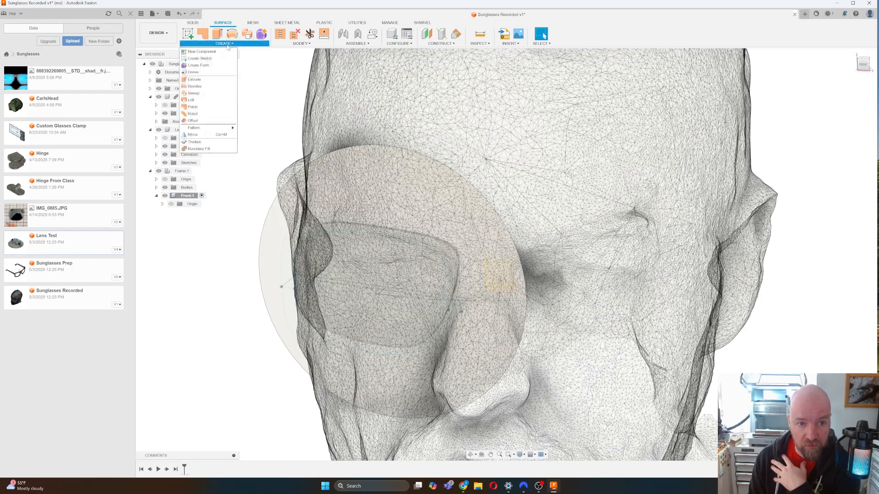
pyautogui.click(218, 135)
pyautogui.click(342, 185)
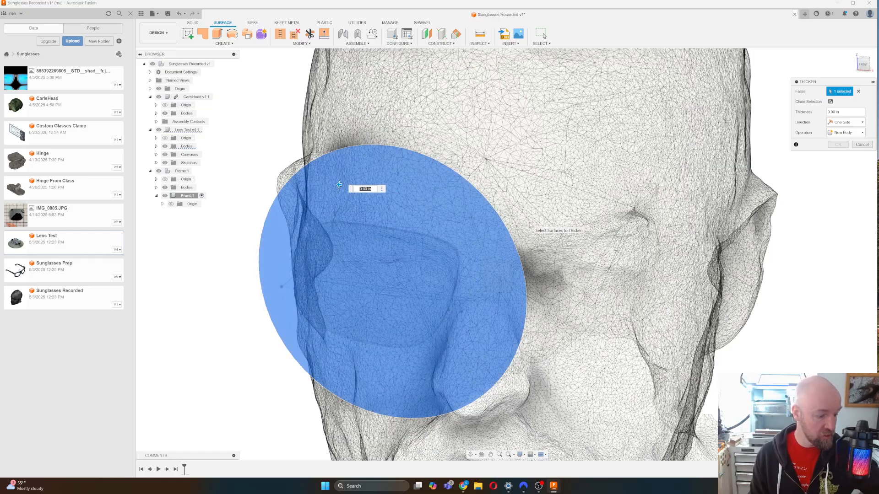
# Set the Thicken distance to 4 mm, check the thickness, and apply it as a new body.
pyautogui.write('4mm')
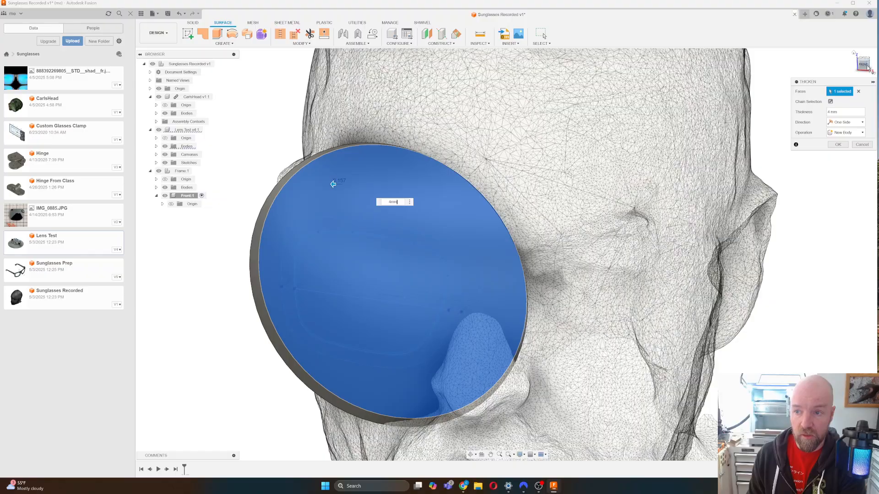
pyautogui.moveTo(333, 184)
pyautogui.keyDown('shift'); pyautogui.mouseDown(button='middle')
pyautogui.moveTo(340, 433)
pyautogui.moveTo(347, 351)
pyautogui.moveTo(427, 235)
pyautogui.moveTo(745, 161)
pyautogui.moveTo(362, 161)
pyautogui.mouseUp(button='middle'); pyautogui.keyUp('shift')
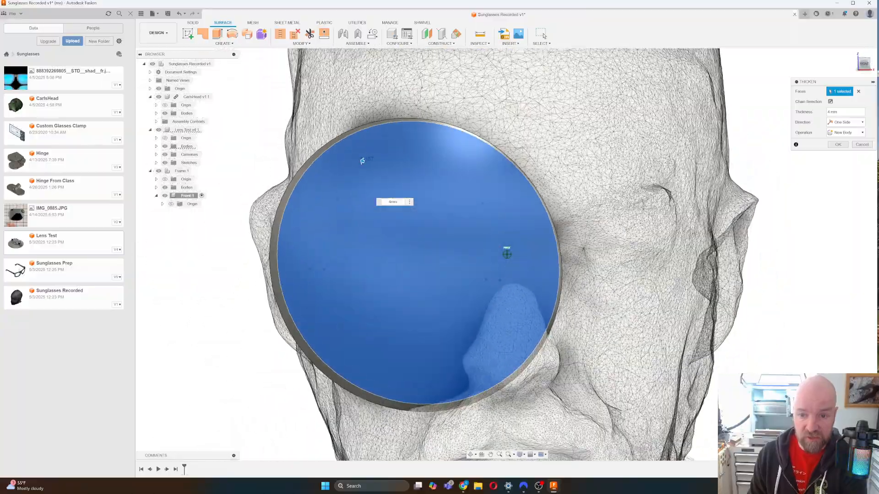
pyautogui.click(838, 145)
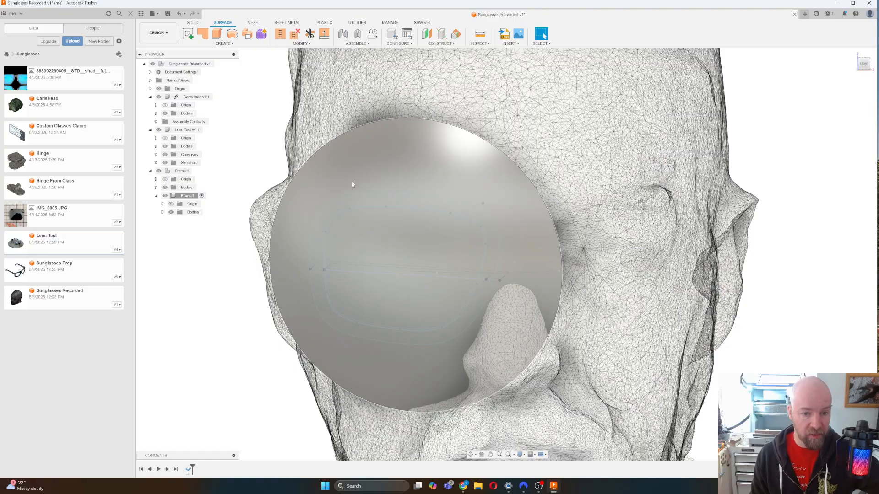
# Start an Extrude, hide the CarlsHead scanned head mesh, and recenter the lens disc.
pyautogui.press('e')
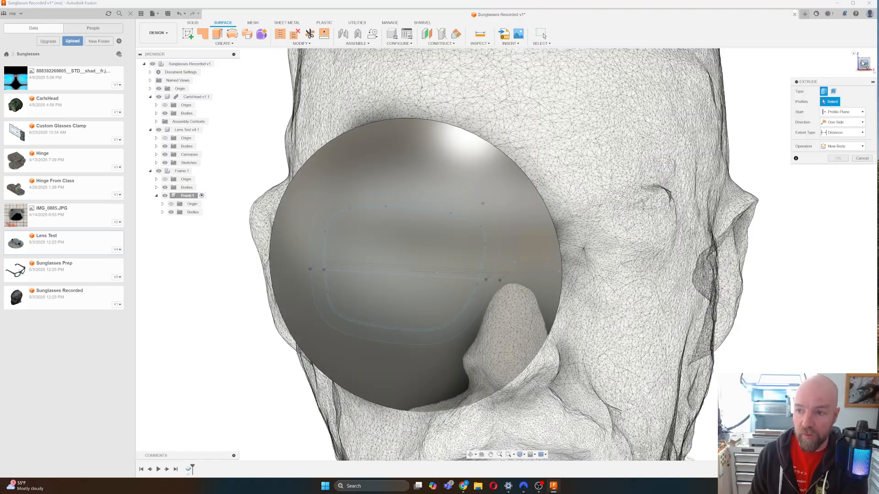
pyautogui.keyDown('shift'); pyautogui.moveTo(507, 255); pyautogui.dragTo(399, 86, button='middle'); pyautogui.keyUp('shift')
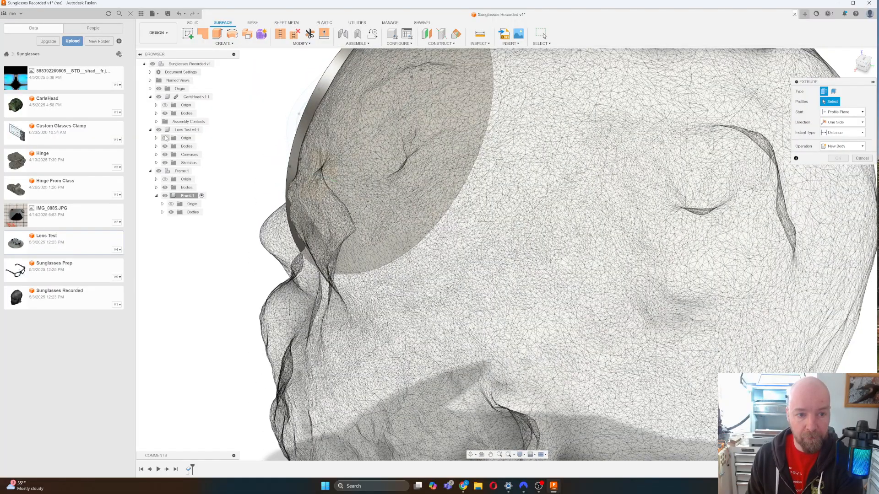
pyautogui.click(158, 97)
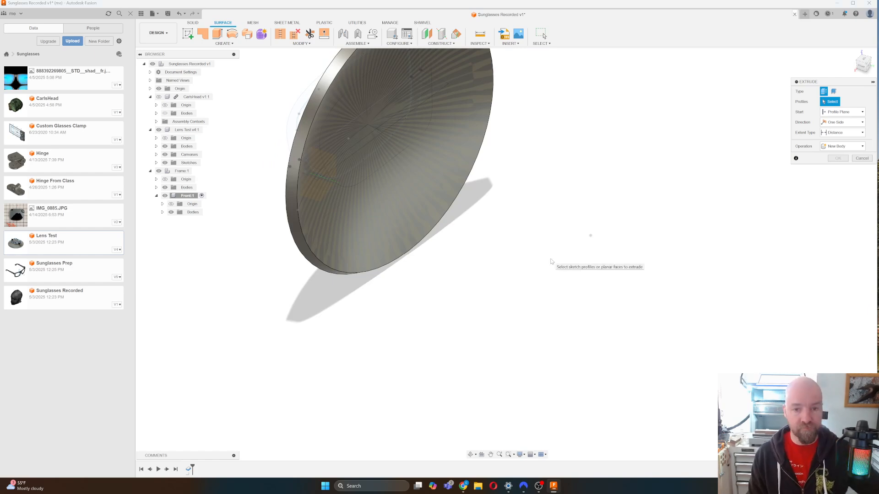
pyautogui.moveTo(517, 196); pyautogui.dragTo(518, 272, button='middle')
pyautogui.moveTo(390, 150); pyautogui.dragTo(391, 166, button='middle')
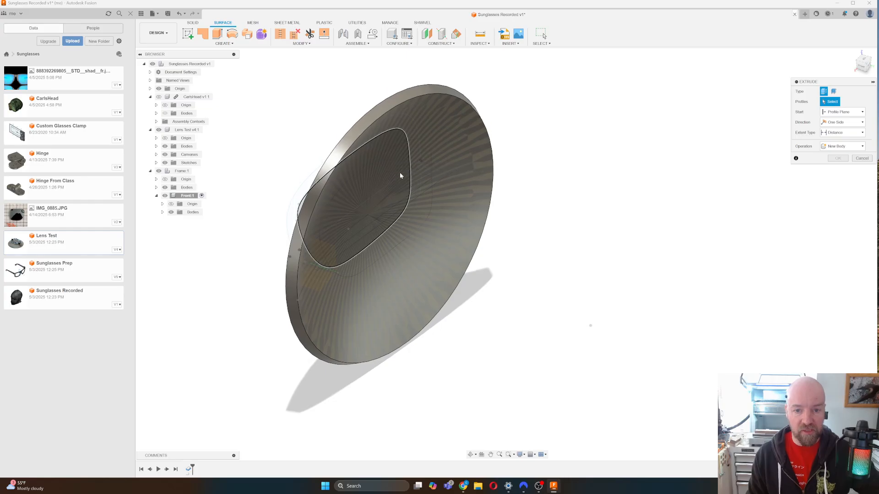
# Expand the Lens Test and Front:1 bodies, toggle Body1 visibility, and orbit to a side view.
pyautogui.click(156, 146)
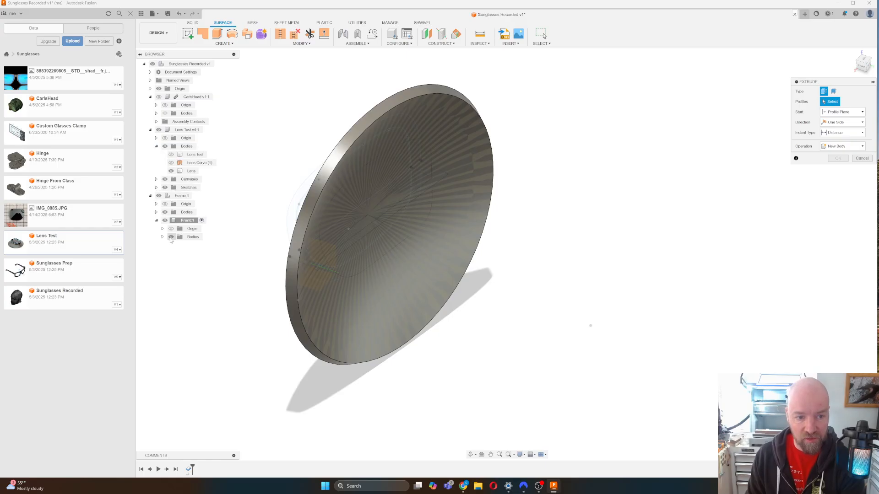
pyautogui.click(163, 237)
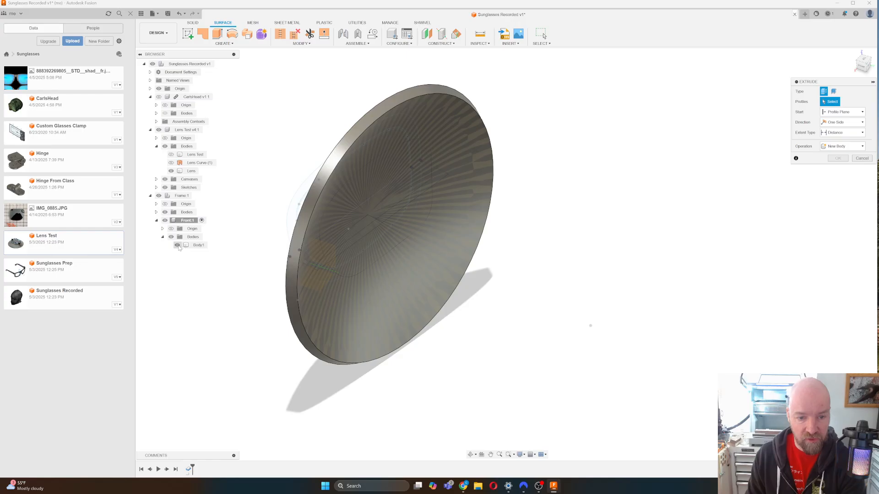
pyautogui.click(178, 245)
pyautogui.click(177, 245)
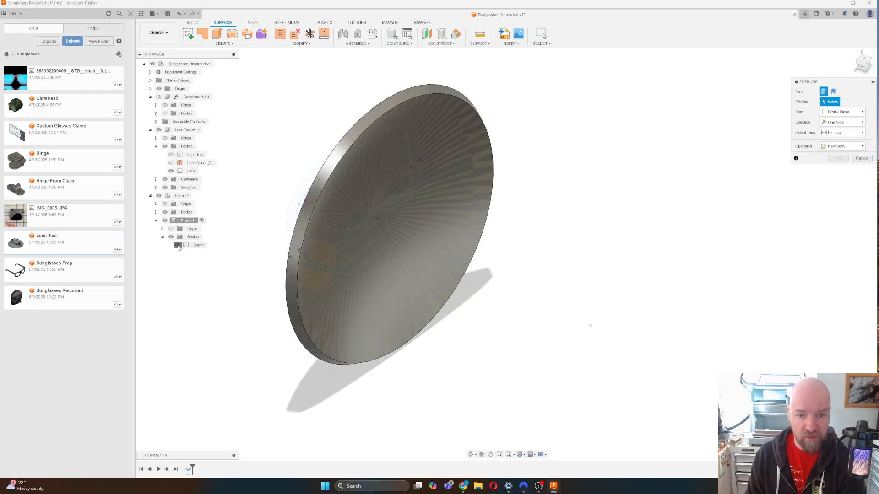
pyautogui.click(178, 245)
pyautogui.click(177, 246)
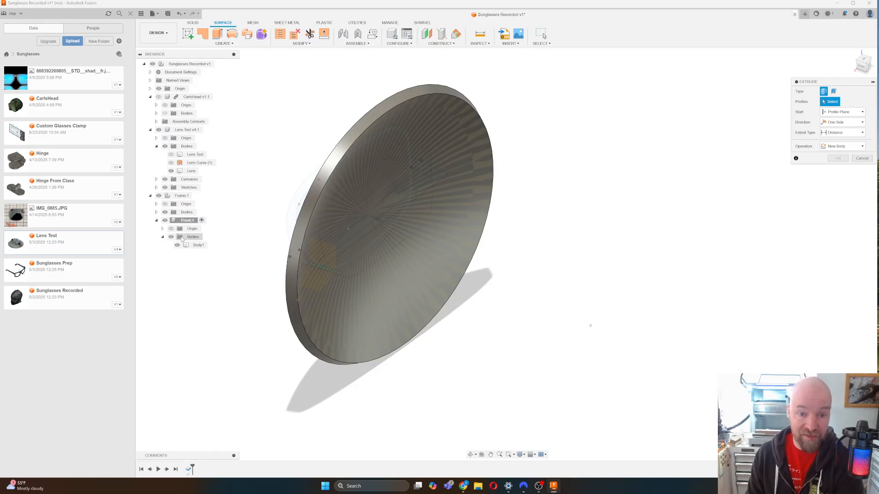
pyautogui.keyDown('shift'); pyautogui.moveTo(356, 167); pyautogui.dragTo(507, 253, button='middle'); pyautogui.keyUp('shift')
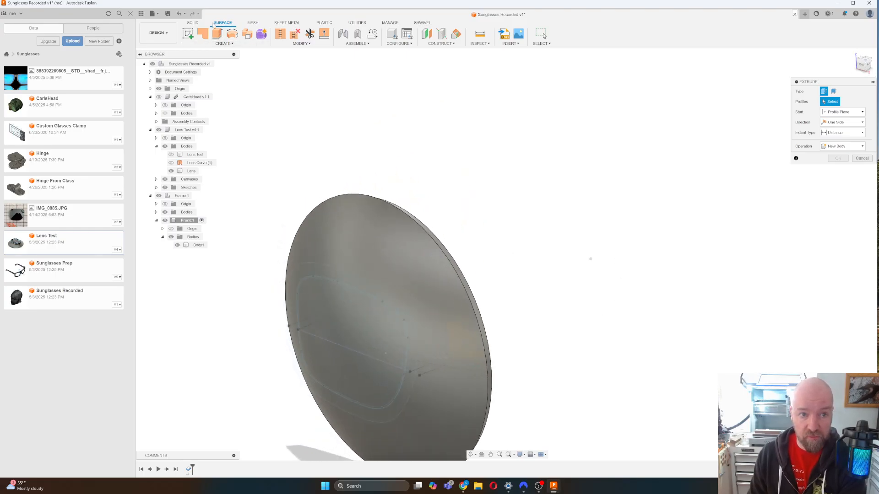
pyautogui.click(194, 24)
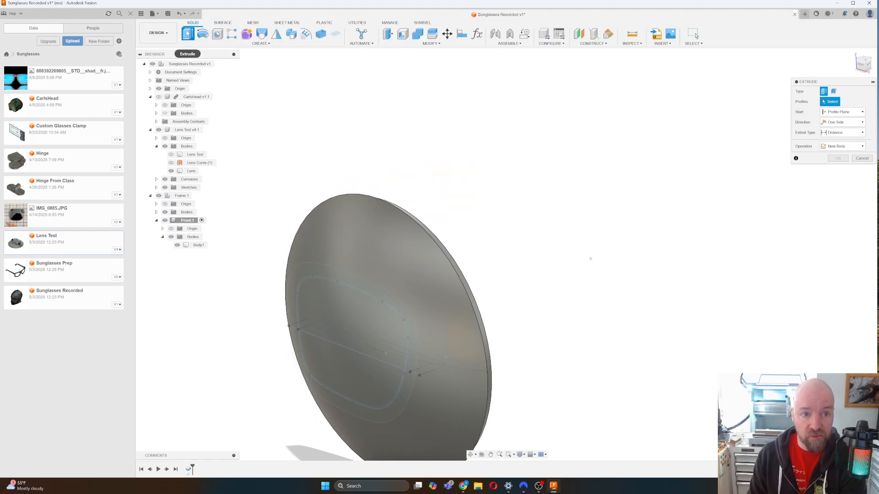
# Select the lens ring and both thin strip profiles for the extrude.
pyautogui.moveTo(804, 82); pyautogui.dragTo(668, 146)
pyautogui.click(386, 302)
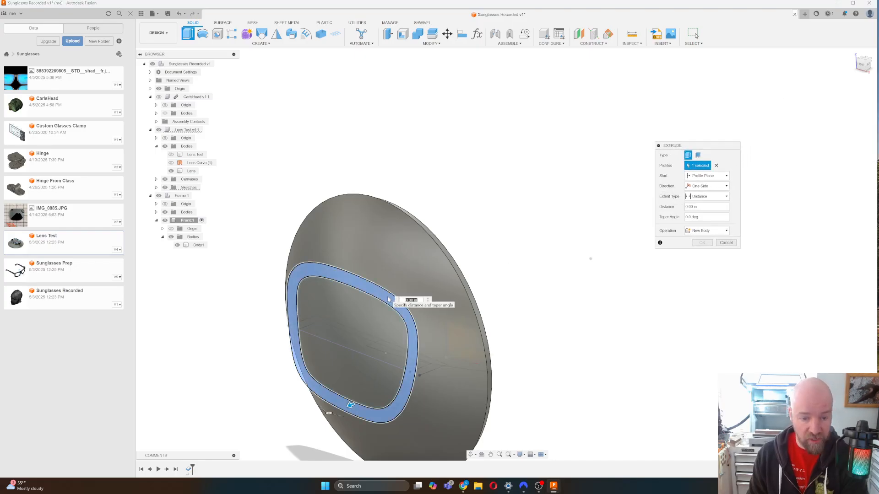
pyautogui.scroll(2, 389, 300)
pyautogui.scroll(2, 388, 300)
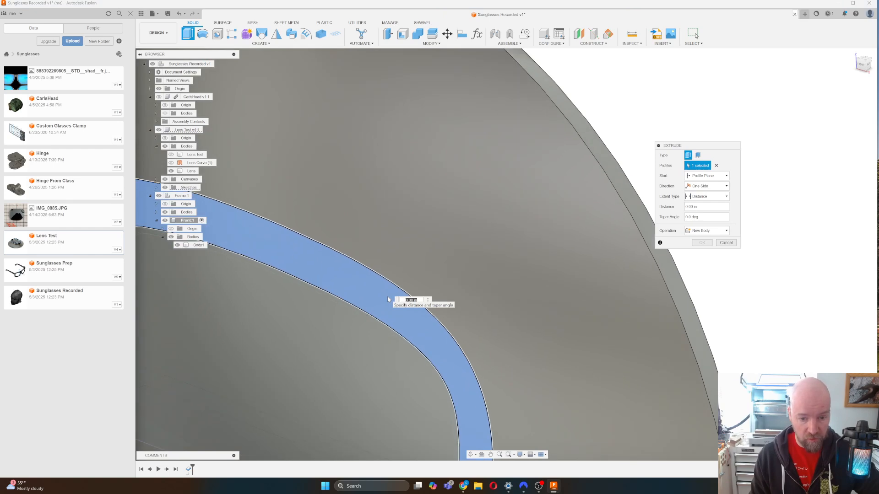
pyautogui.scroll(3, 402, 337)
pyautogui.click(402, 343)
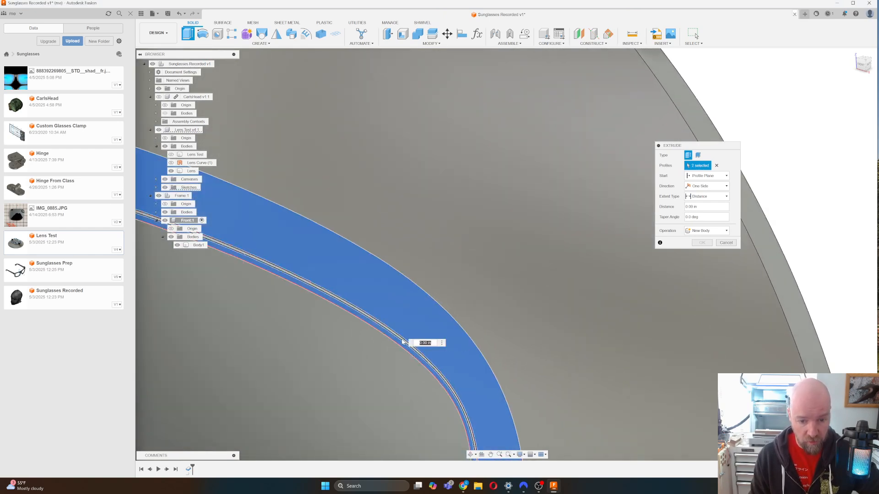
pyautogui.click(404, 341)
pyautogui.scroll(-5, 436, 272)
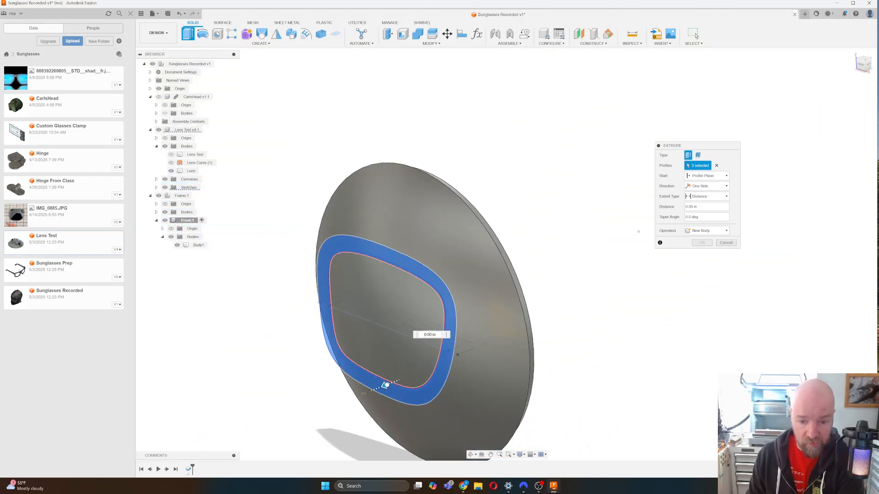
pyautogui.moveTo(386, 385); pyautogui.dragTo(419, 358)
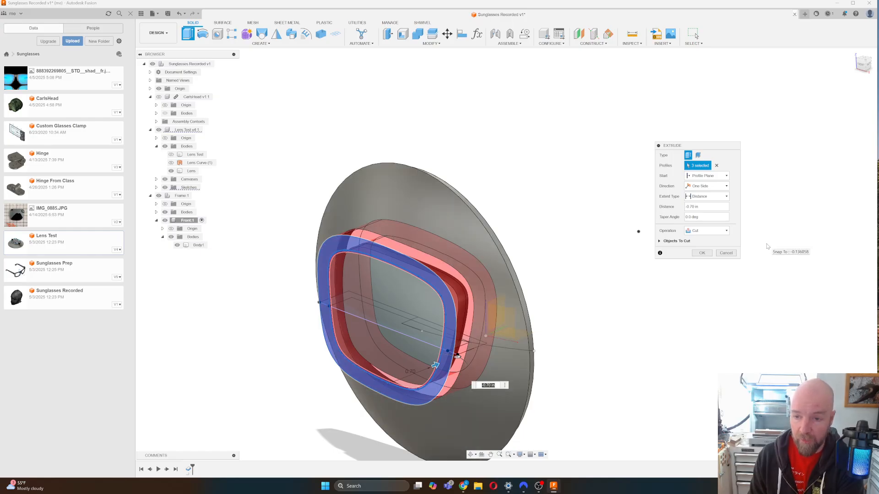
# Set Extent to All, exclude Lens from the cut, intersect with Body1, then show Lens.
pyautogui.click(711, 197)
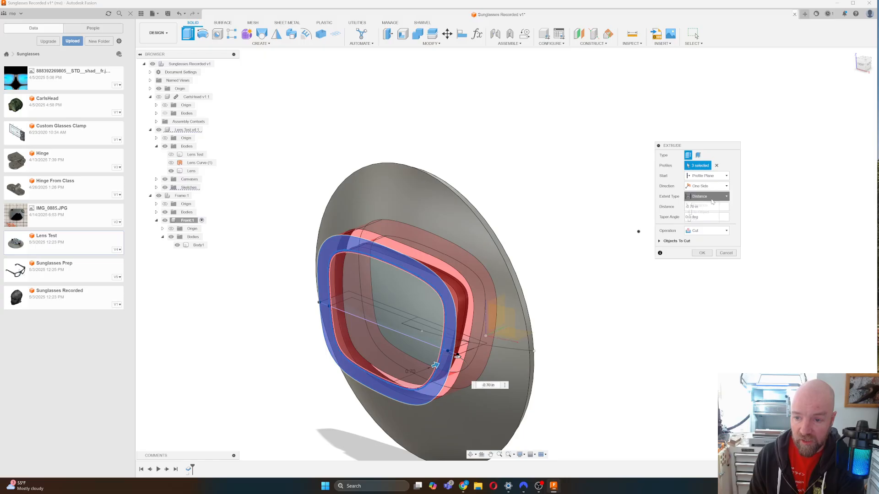
pyautogui.click(709, 221)
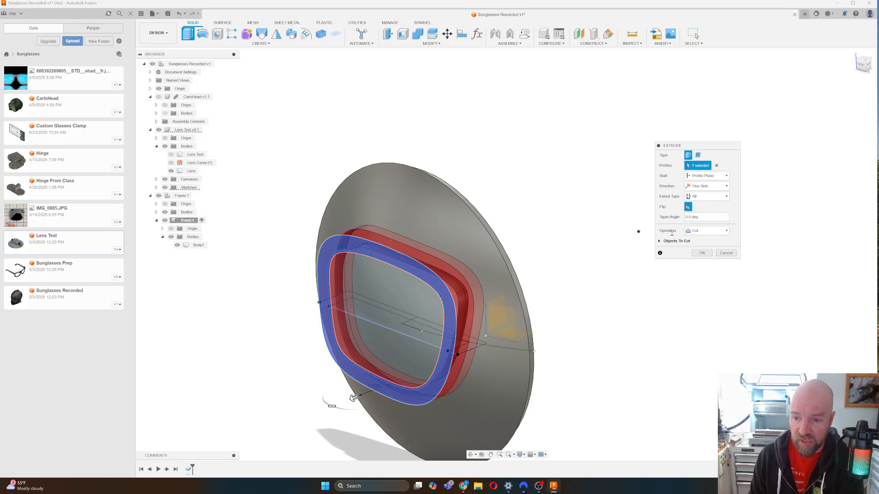
pyautogui.click(659, 240)
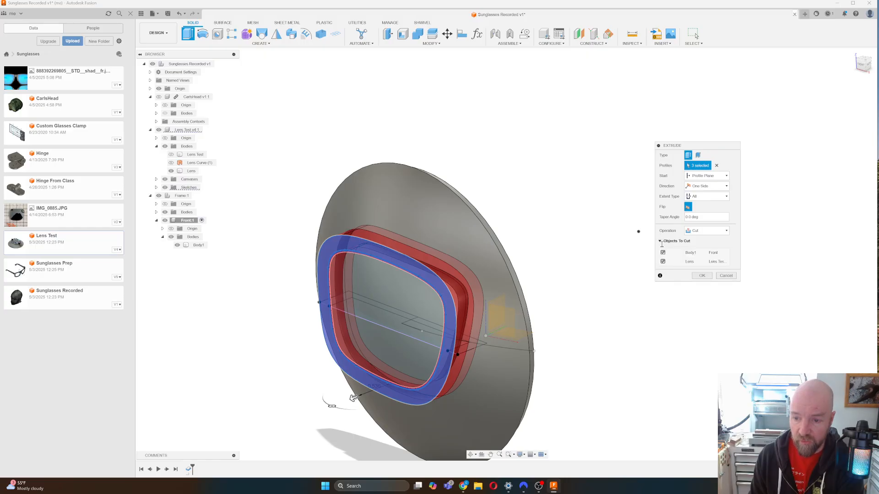
pyautogui.click(663, 262)
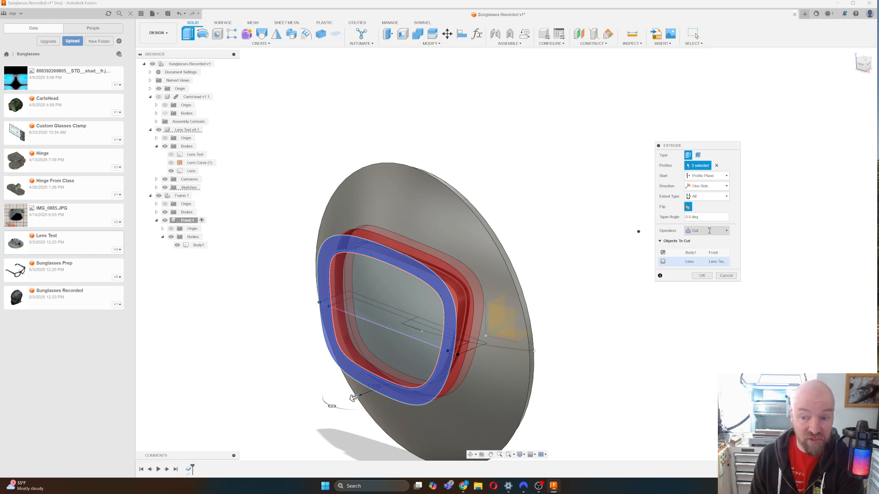
pyautogui.click(709, 231)
pyautogui.click(710, 257)
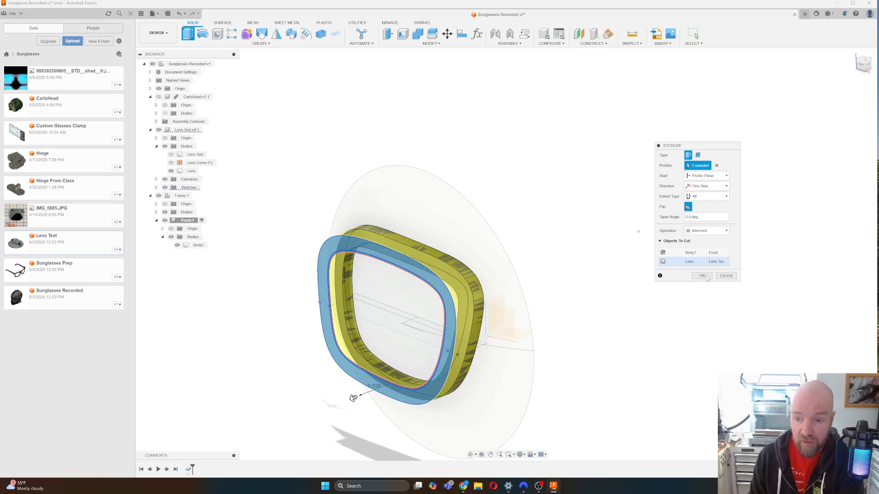
pyautogui.click(705, 277)
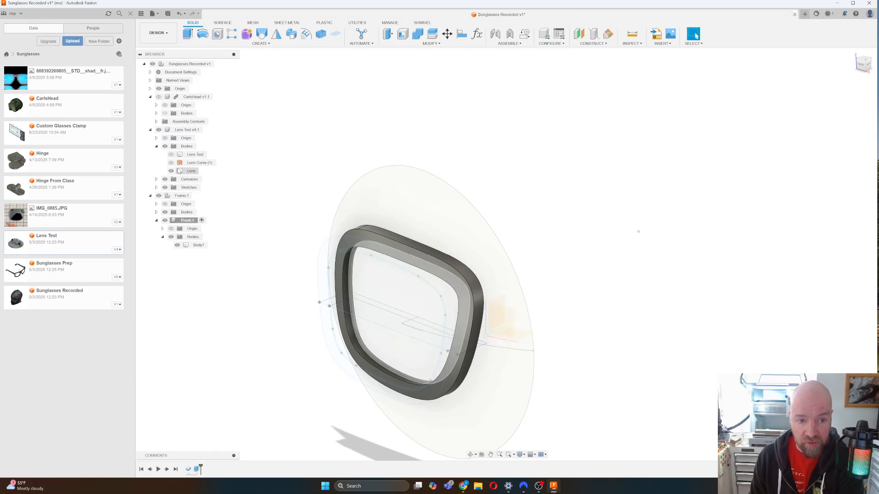
pyautogui.click(171, 156)
pyautogui.click(171, 155)
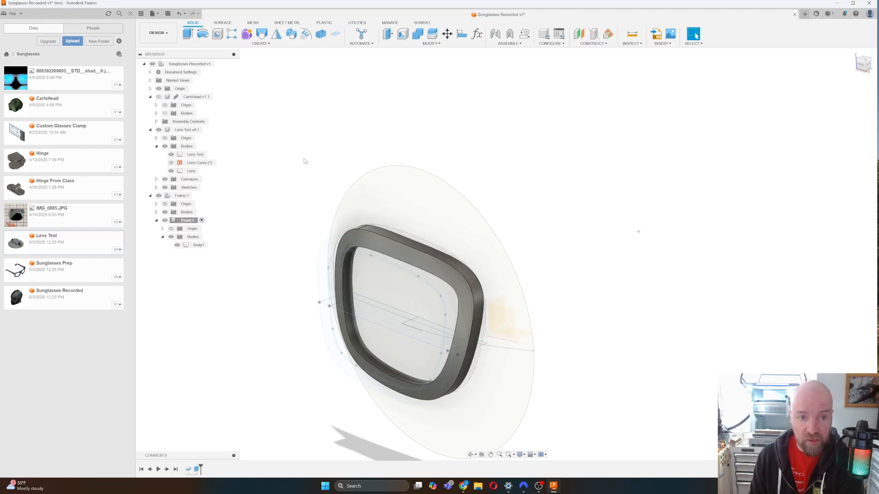
# Set up a Combine cut of the frame body with the Lens Test body, then abandon it.
pyautogui.click(418, 37)
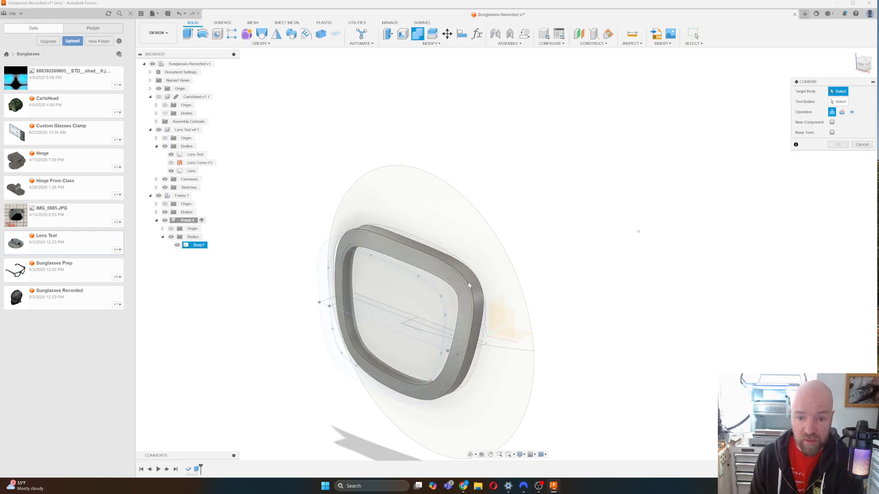
pyautogui.click(386, 243)
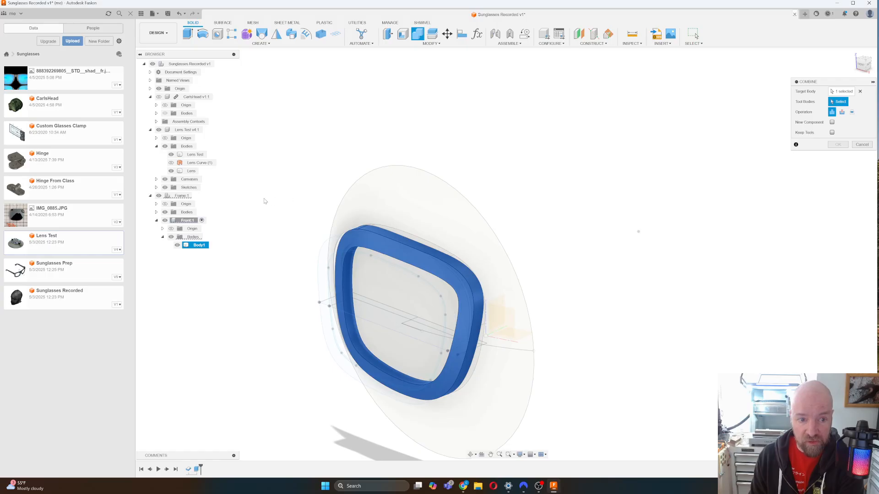
pyautogui.click(196, 154)
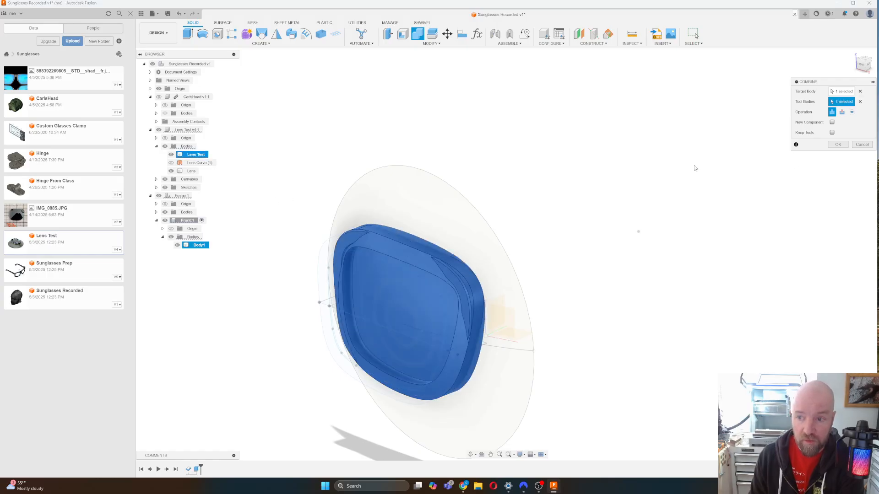
pyautogui.click(843, 112)
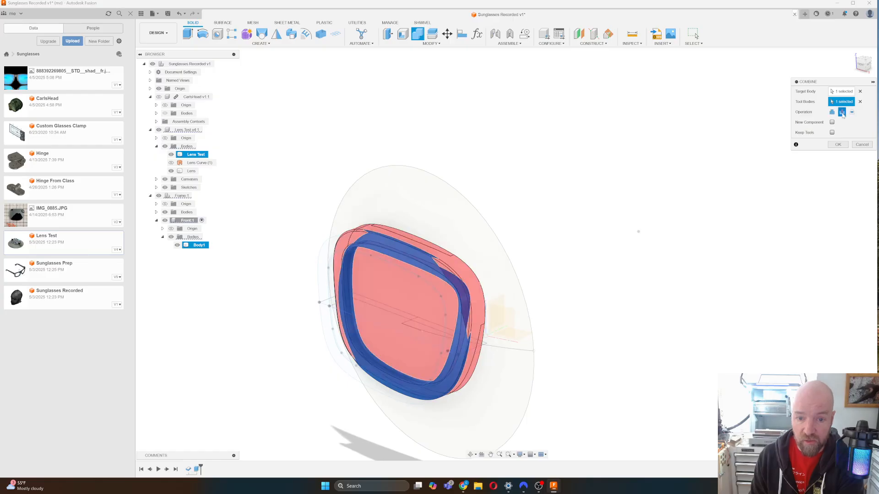
pyautogui.click(859, 145)
pyautogui.click(195, 156)
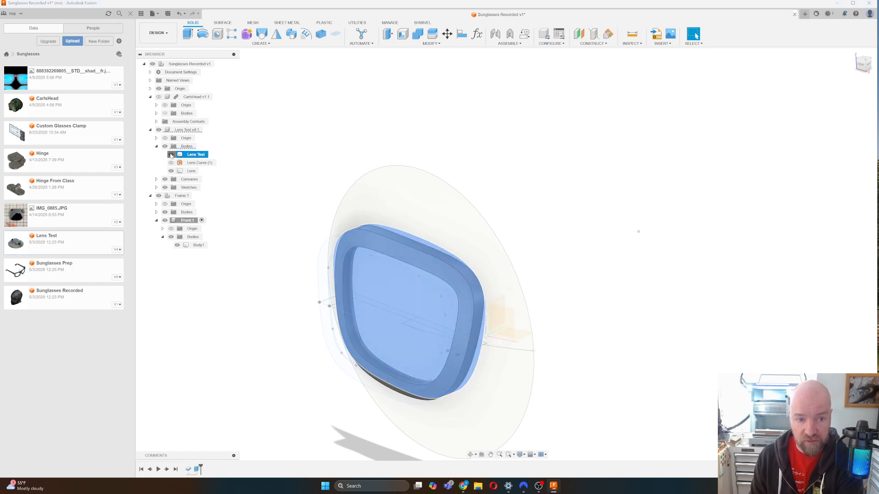
pyautogui.click(240, 158)
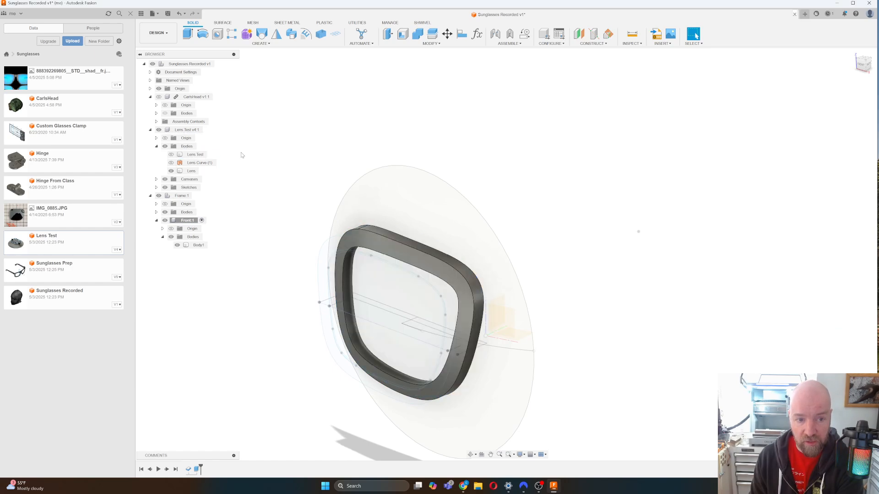
# Combine-cut the Lens body from the frame body Body1 with Keep Tools checked.
pyautogui.click(419, 35)
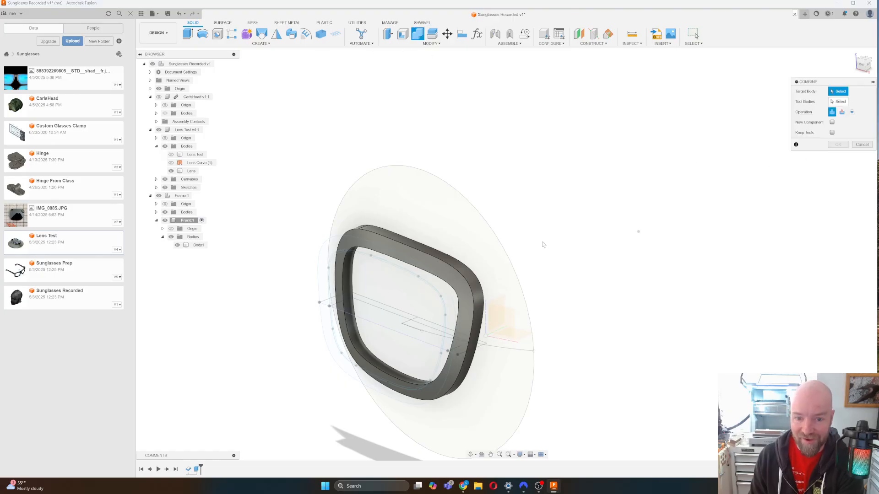
pyautogui.click(460, 263)
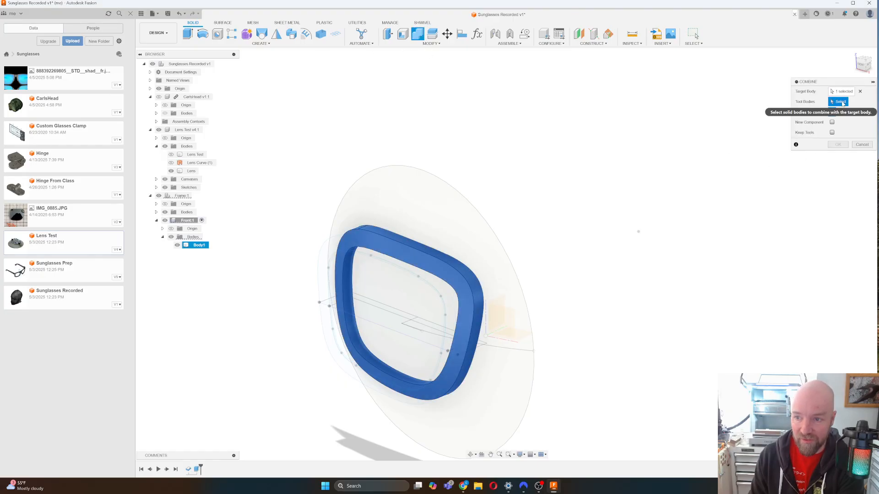
pyautogui.click(192, 172)
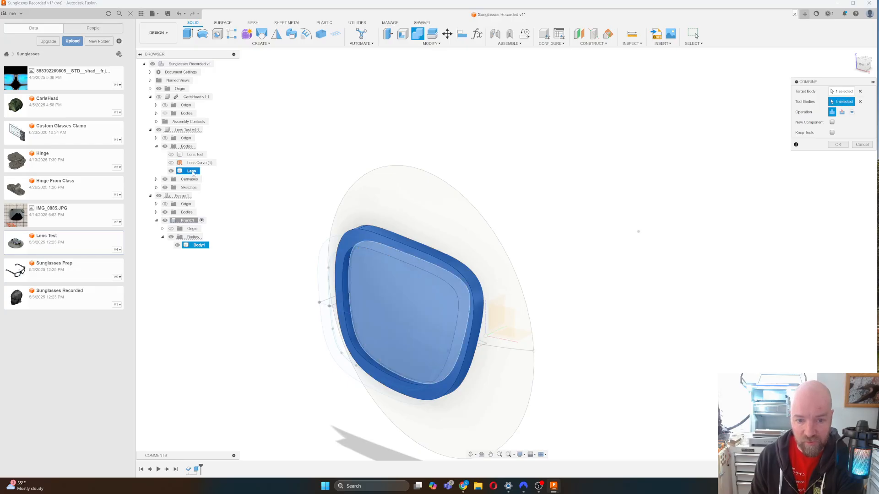
pyautogui.click(844, 112)
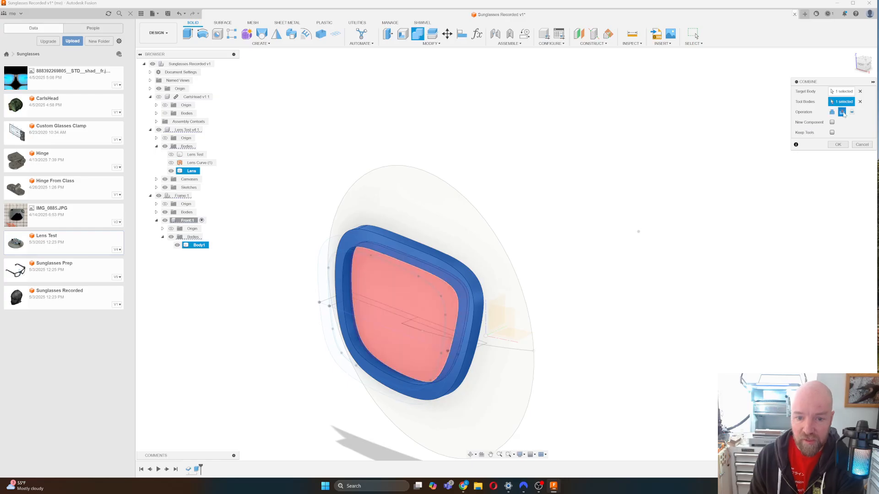
pyautogui.click(832, 133)
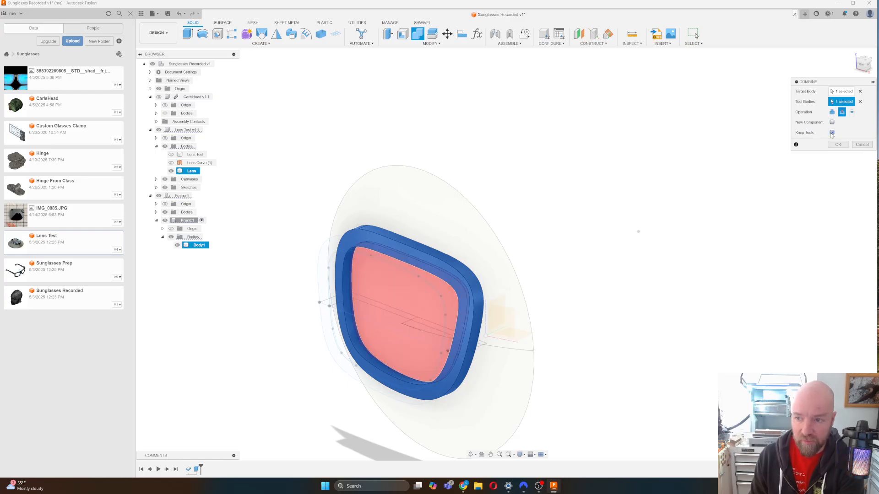
pyautogui.click(837, 144)
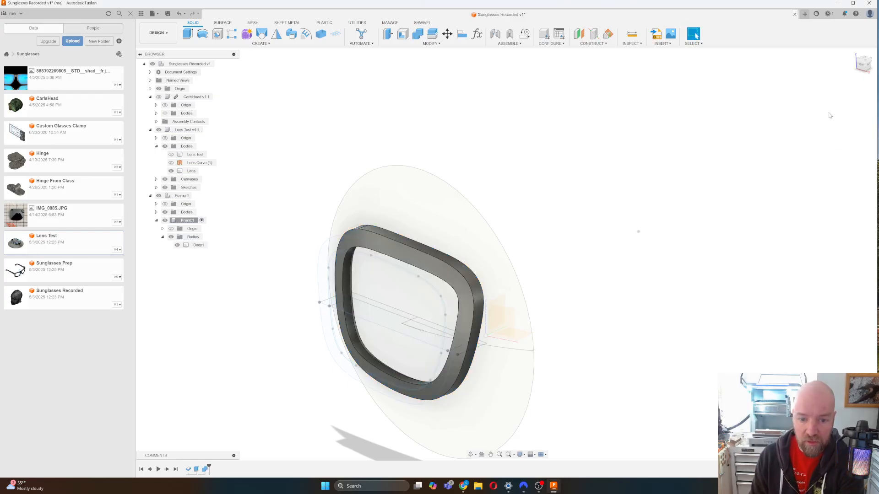
pyautogui.moveTo(863, 67); pyautogui.dragTo(824, 67)
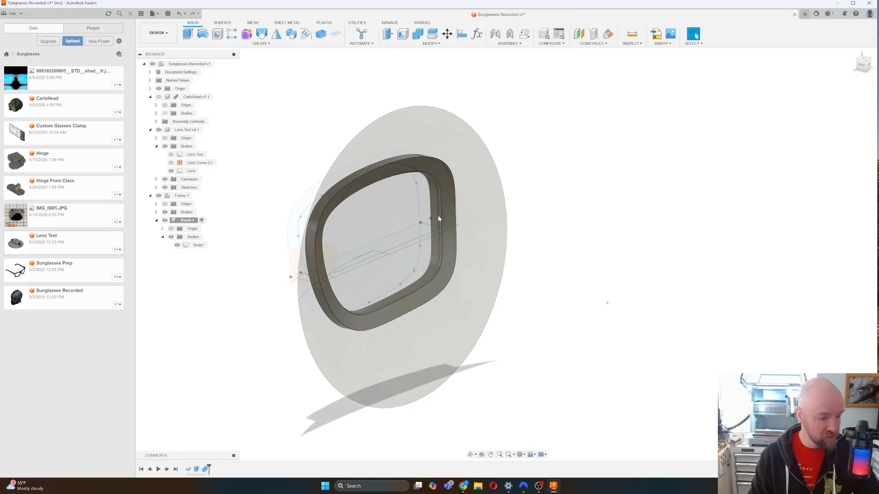
pyautogui.moveTo(431, 215); pyautogui.dragTo(406, 215, button='middle')
pyautogui.scroll(5, 405, 215)
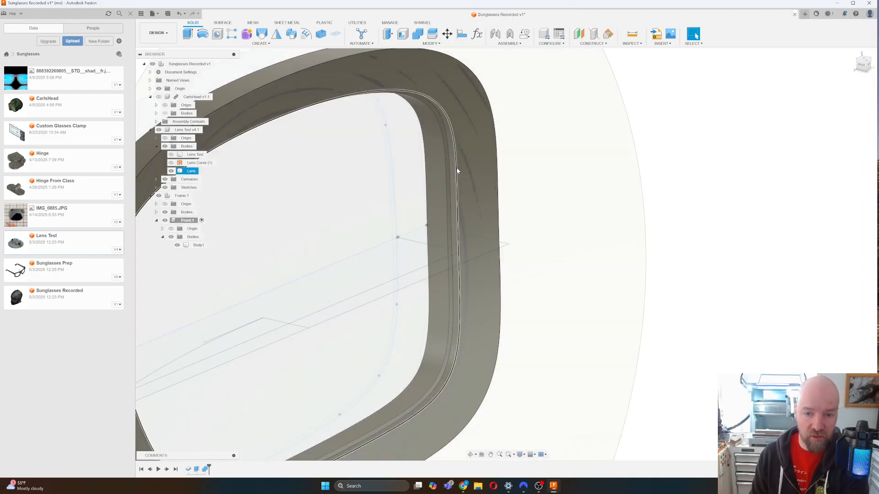
pyautogui.scroll(-5, 603, 156)
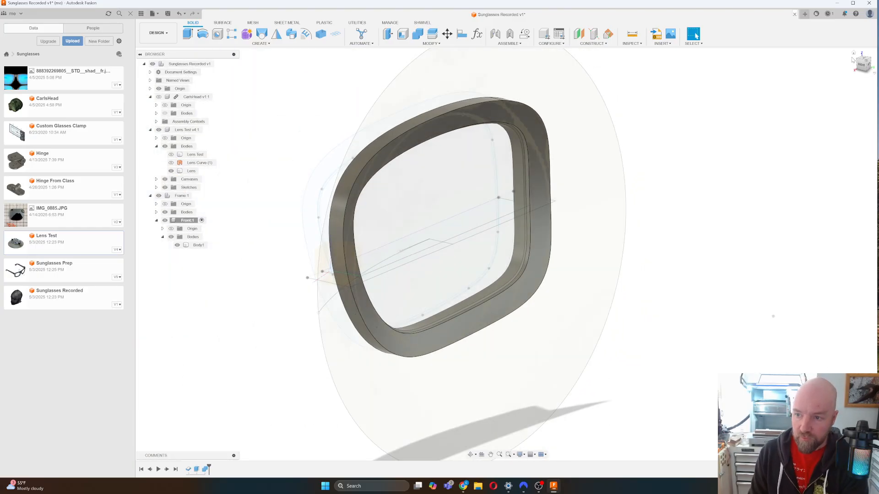
pyautogui.moveTo(863, 63); pyautogui.dragTo(864, 63)
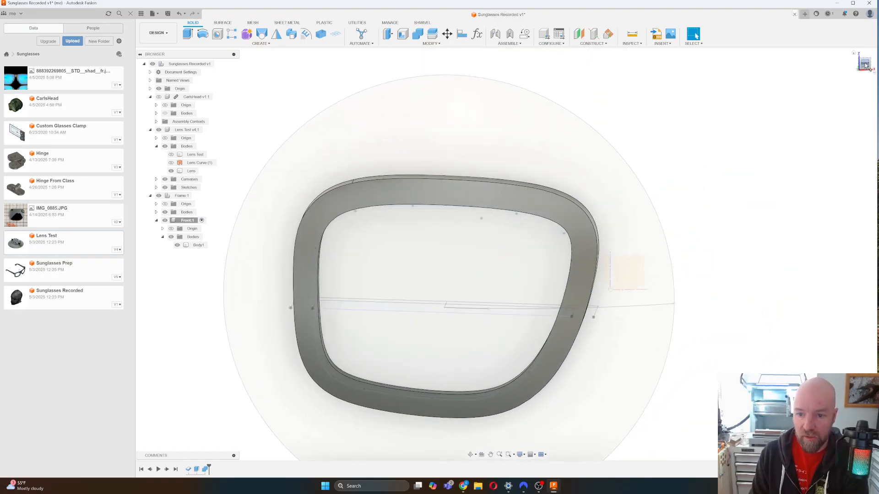
pyautogui.click(864, 64)
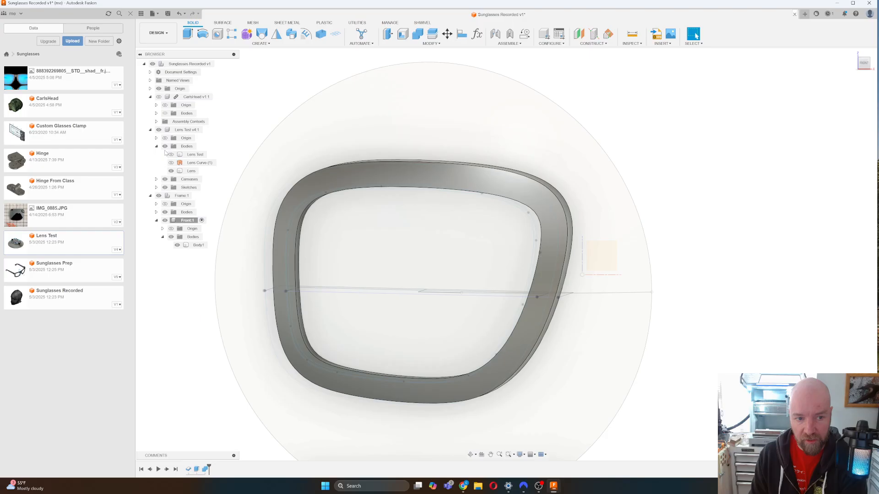
# Show the CarlsHead mesh behind the frame, return to Front view and start moving the frame body.
pyautogui.click(159, 98)
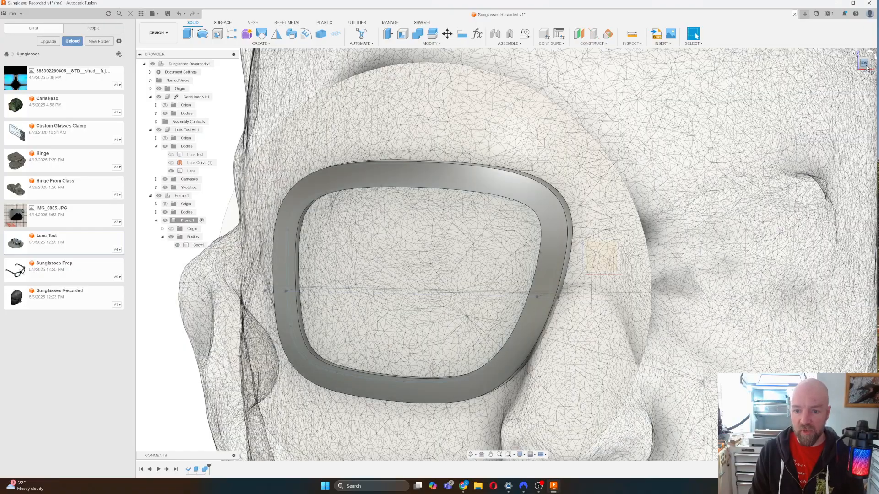
pyautogui.keyDown('shift'); pyautogui.moveTo(506, 255); pyautogui.dragTo(506, 254, button='middle'); pyautogui.keyUp('shift')
pyautogui.click(865, 65)
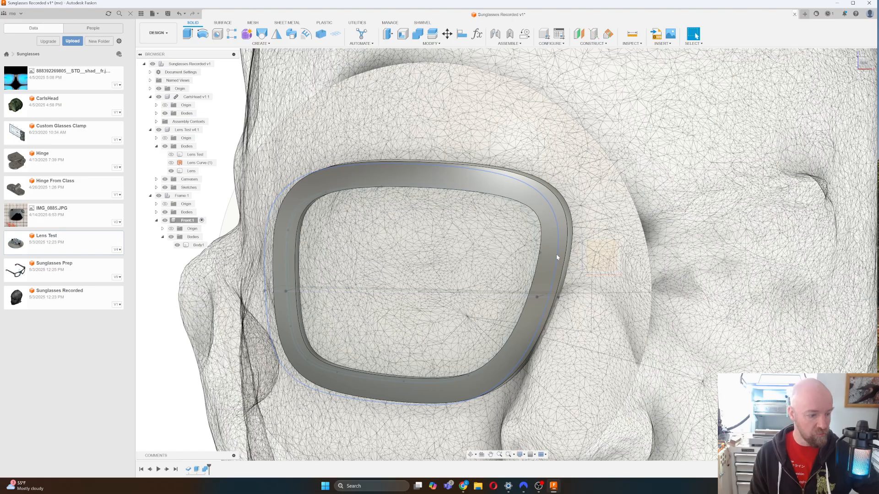
pyautogui.press('m')
pyautogui.click(557, 258)
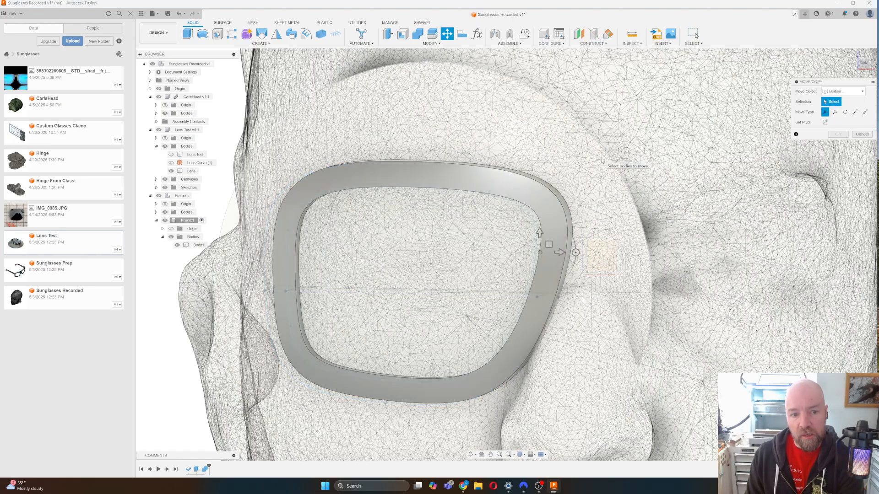
# Move the Frame:1 and Lens Test v4:1 components about -0.073 in X and -0.024 in Z.
pyautogui.click(846, 91)
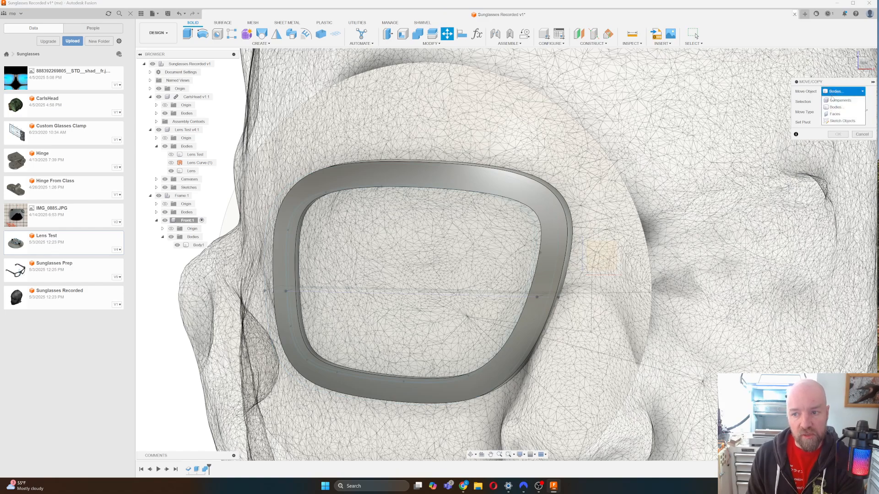
pyautogui.click(842, 98)
pyautogui.click(444, 186)
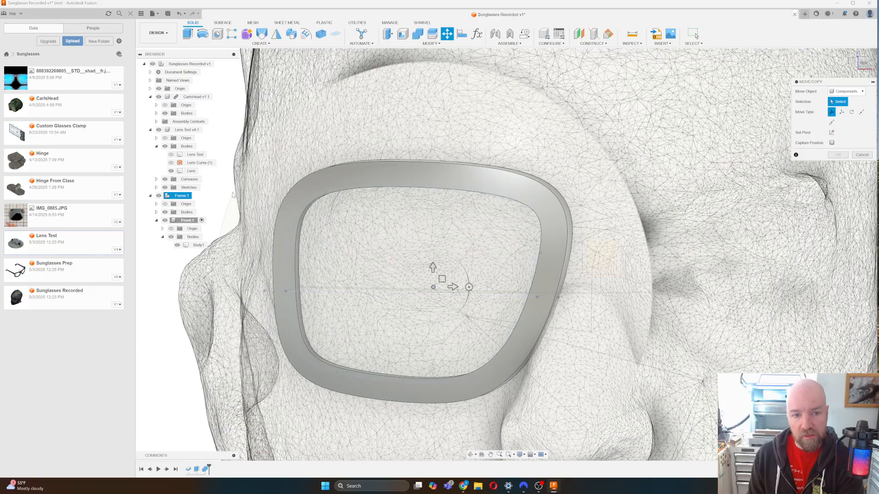
pyautogui.click(183, 196)
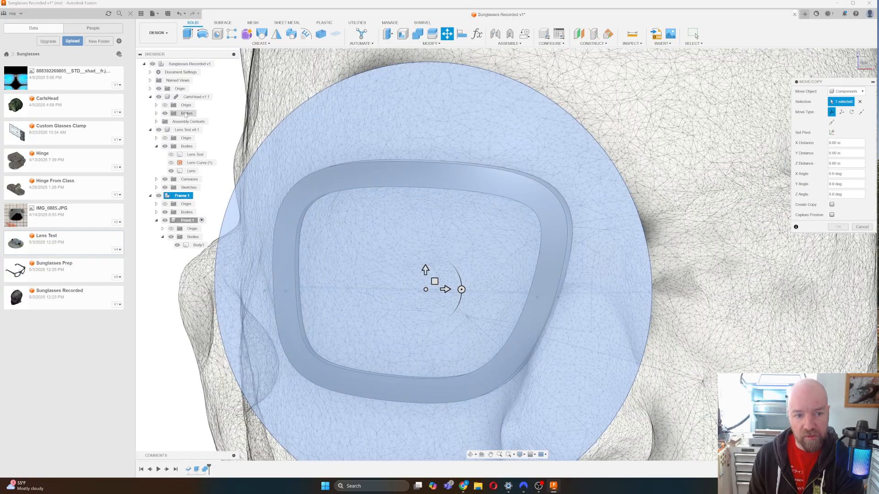
pyautogui.keyDown('ctrl'); pyautogui.click(183, 130); pyautogui.keyUp('ctrl')
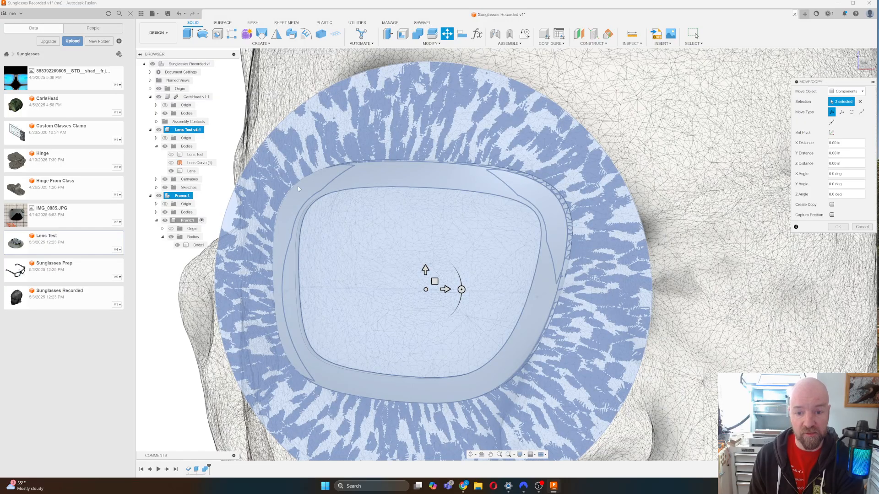
pyautogui.moveTo(435, 282); pyautogui.dragTo(426, 284)
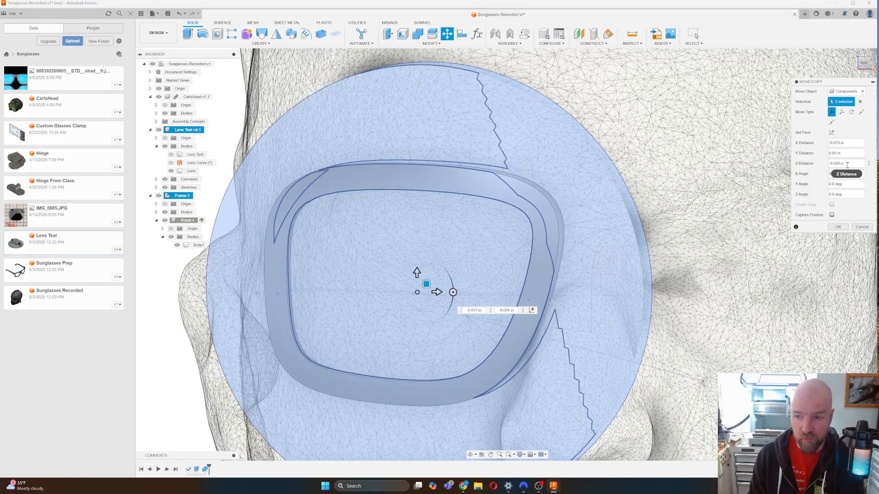
pyautogui.click(838, 227)
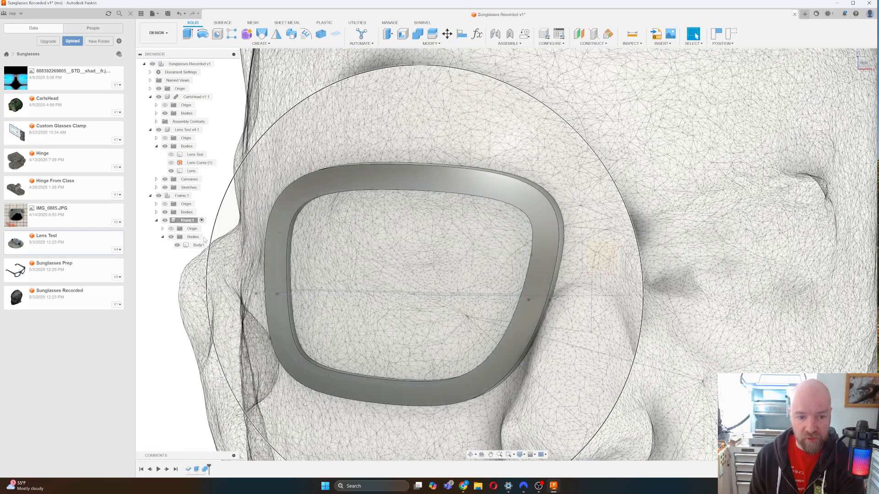
# Select Front:1 and roll the timeline back before Combine1 to reveal the uncut lens sphere.
pyautogui.click(188, 220)
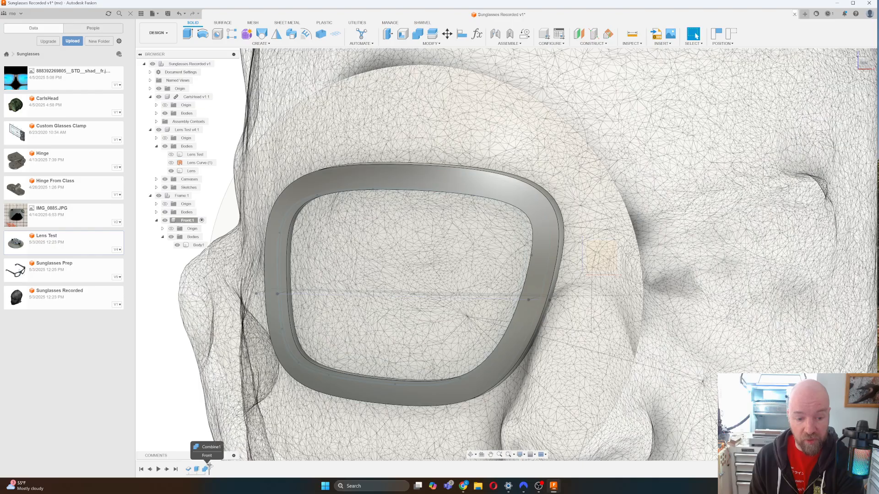
pyautogui.moveTo(208, 467); pyautogui.dragTo(192, 468)
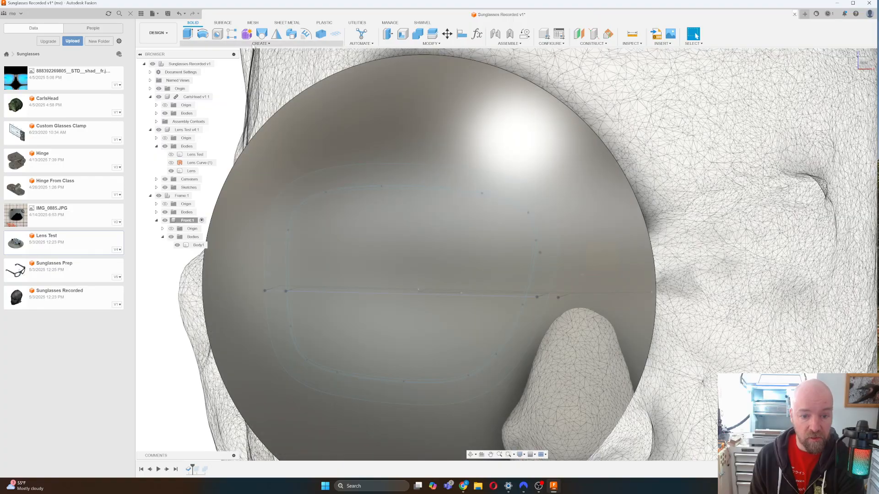
pyautogui.click(256, 44)
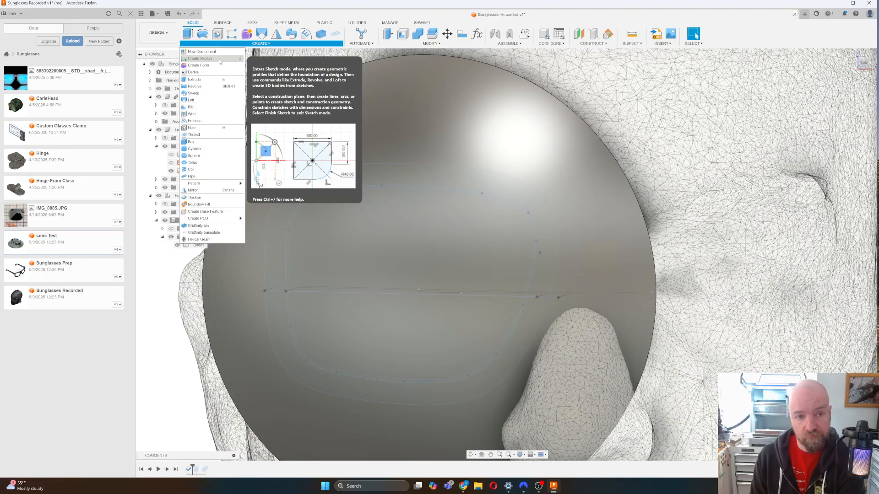
# Start a sketch on the front plane and project the lens's outer and inner outlines into it.
pyautogui.click(200, 59)
pyautogui.click(594, 258)
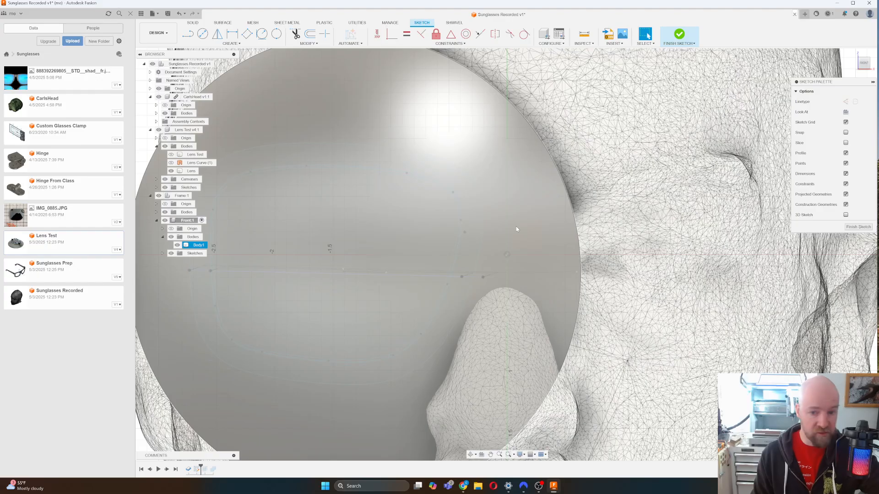
pyautogui.press('p')
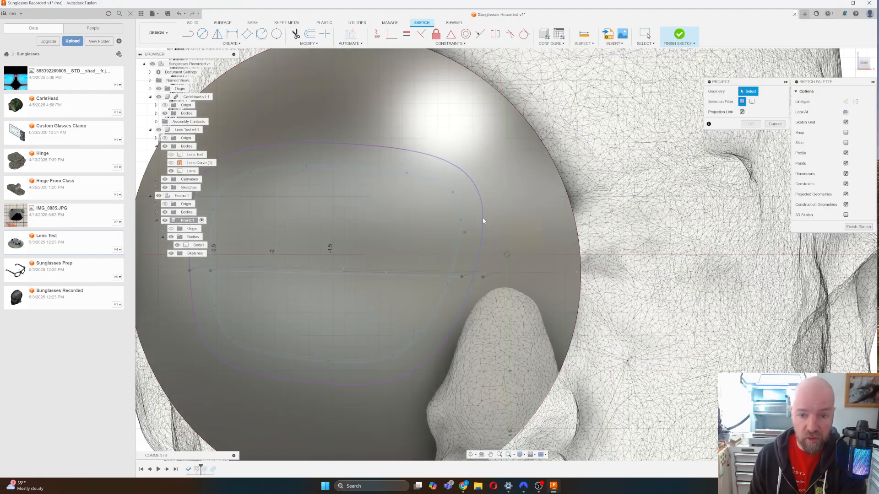
pyautogui.click(482, 218)
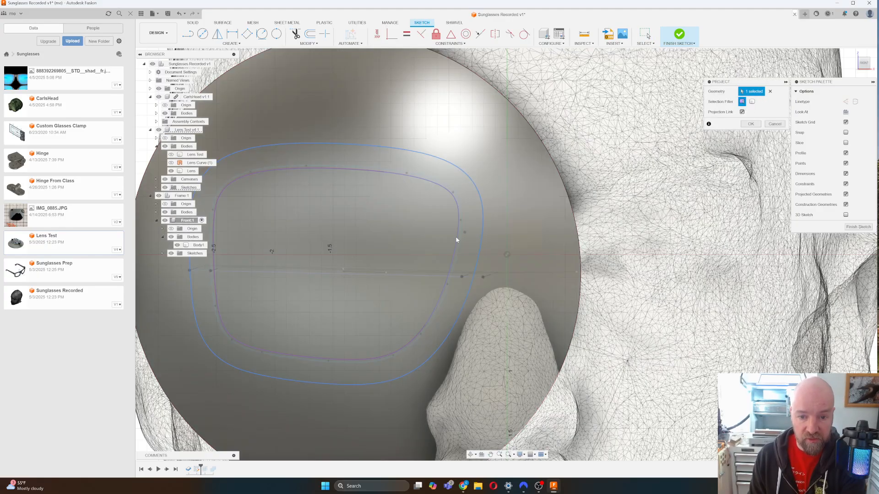
pyautogui.click(458, 240)
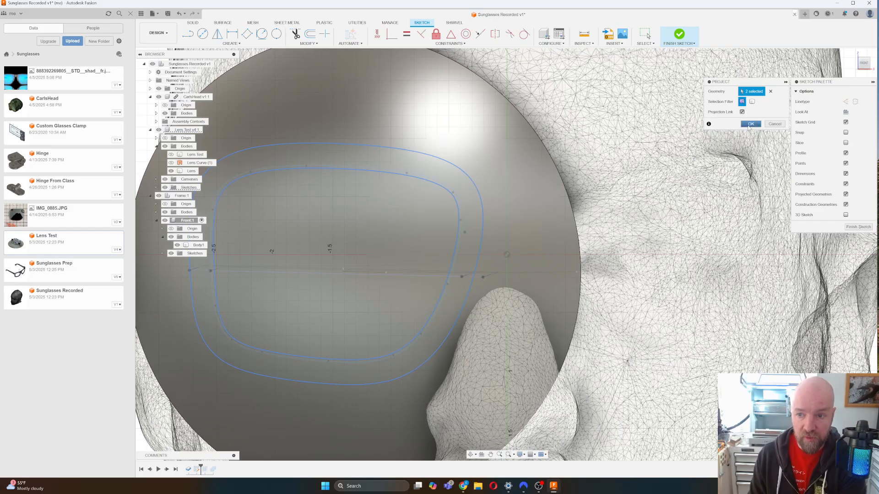
pyautogui.click(748, 126)
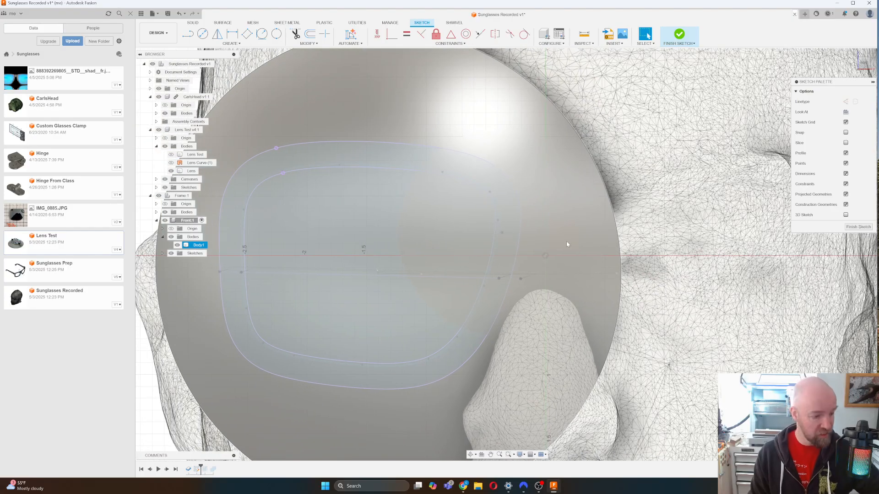
# Draw a vertical tab line right of the lens and dimension it 0.75.
pyautogui.press('l')
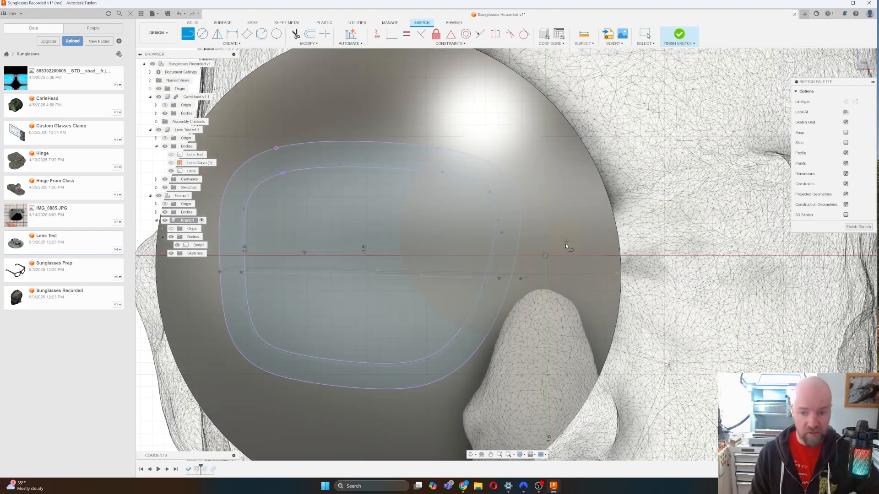
pyautogui.click(546, 256)
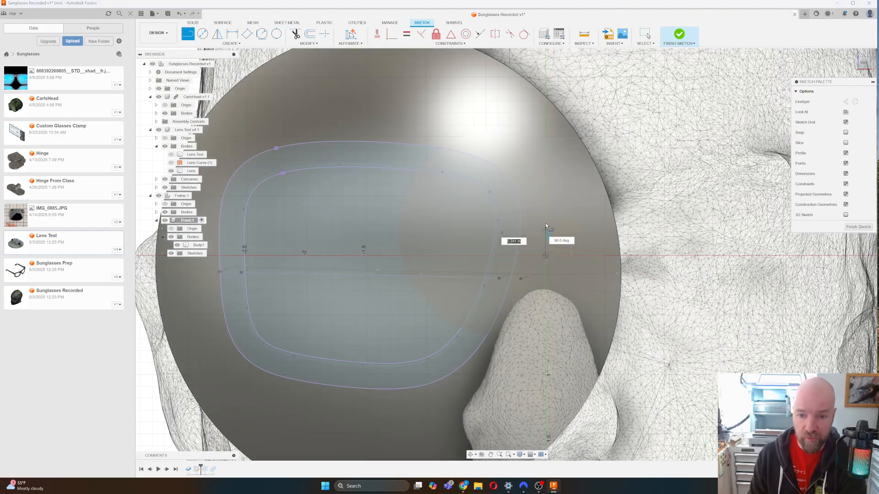
pyautogui.click(546, 166)
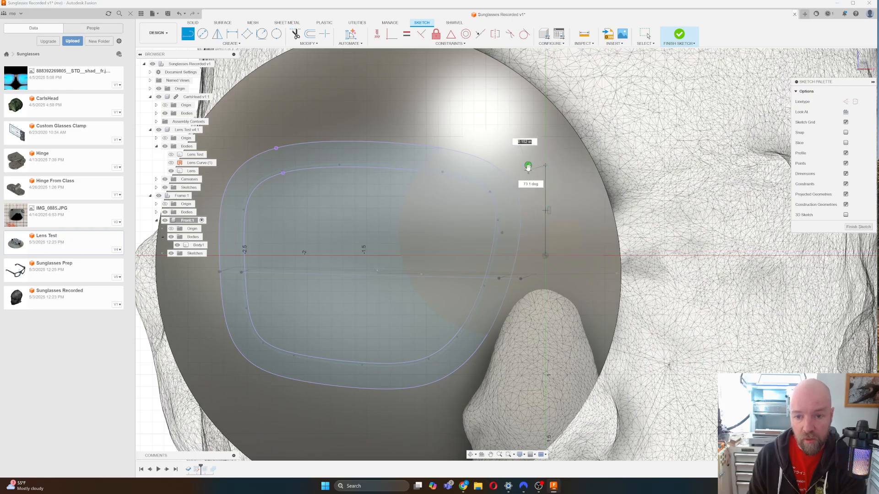
pyautogui.press('Escape')
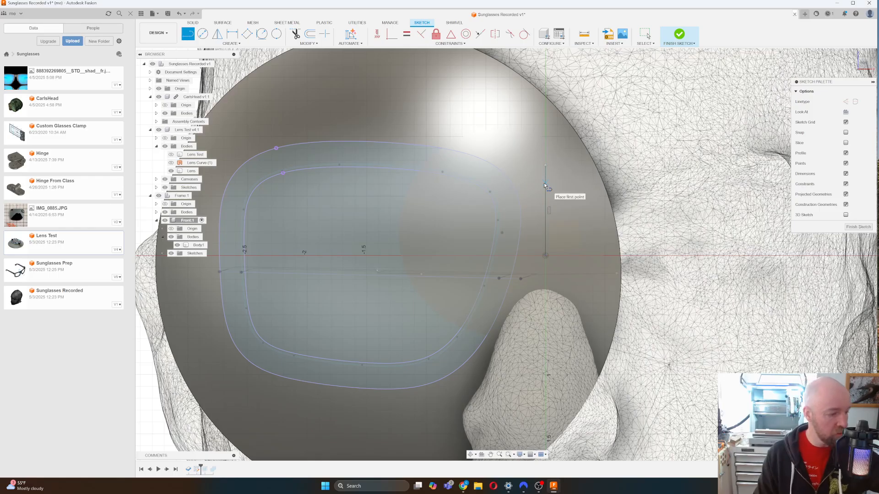
pyautogui.press('Escape')
pyautogui.press('r')
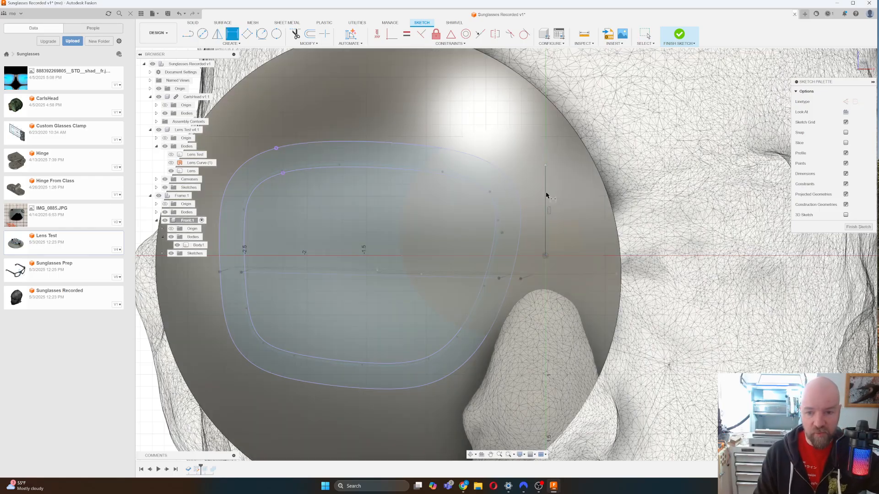
pyautogui.press('d')
pyautogui.click(546, 197)
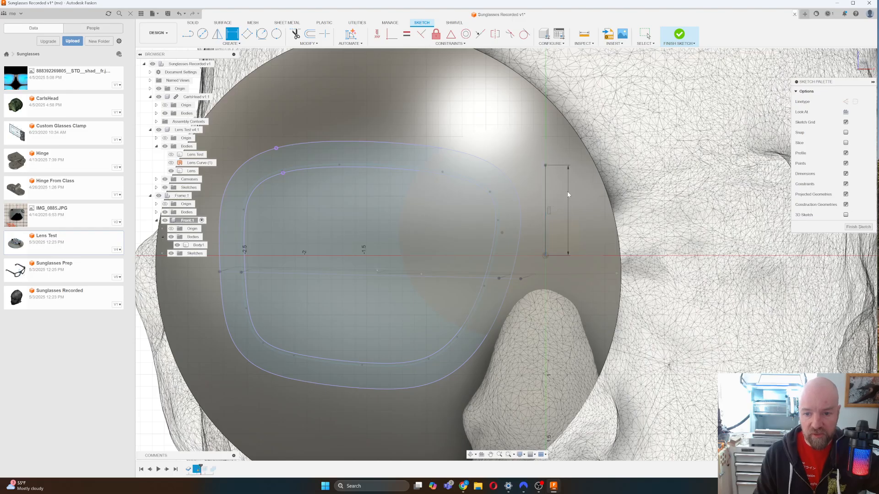
pyautogui.click(584, 237)
pyautogui.press('BackSpace')
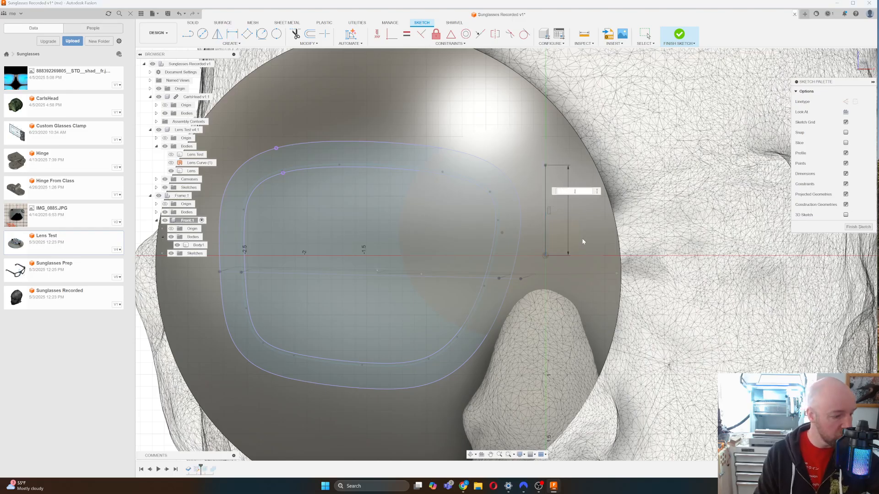
pyautogui.write('.75')
pyautogui.press('Return')
pyautogui.press('r')
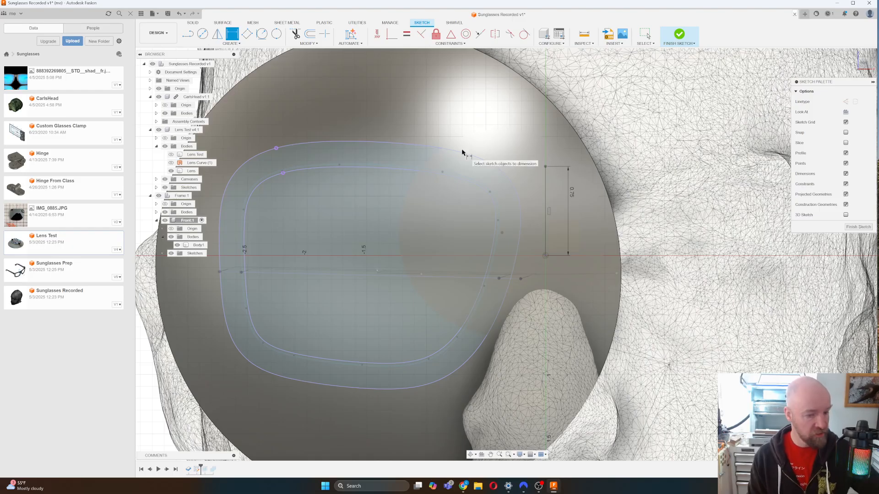
# Draw a 0.50 vertical line left of the lens and shift it slightly downward.
pyautogui.hscroll(-2, 462, 152)
pyautogui.hscroll(-1, 306, 198)
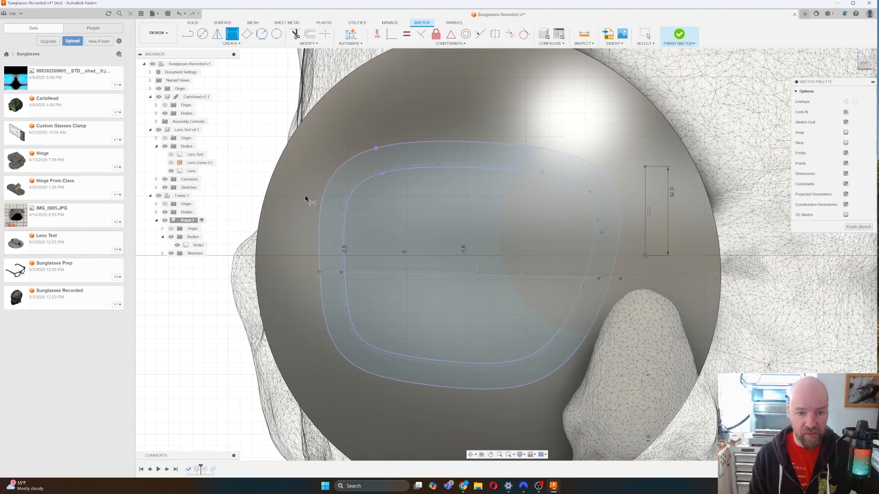
pyautogui.click(203, 44)
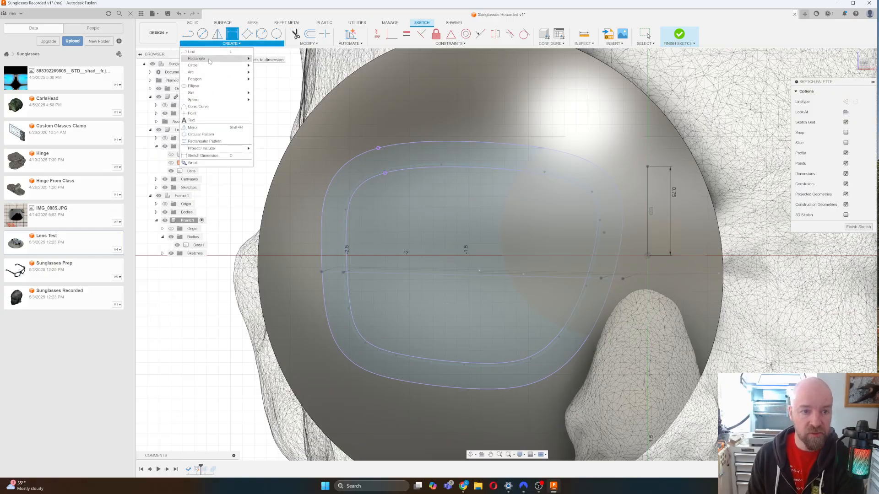
pyautogui.click(209, 52)
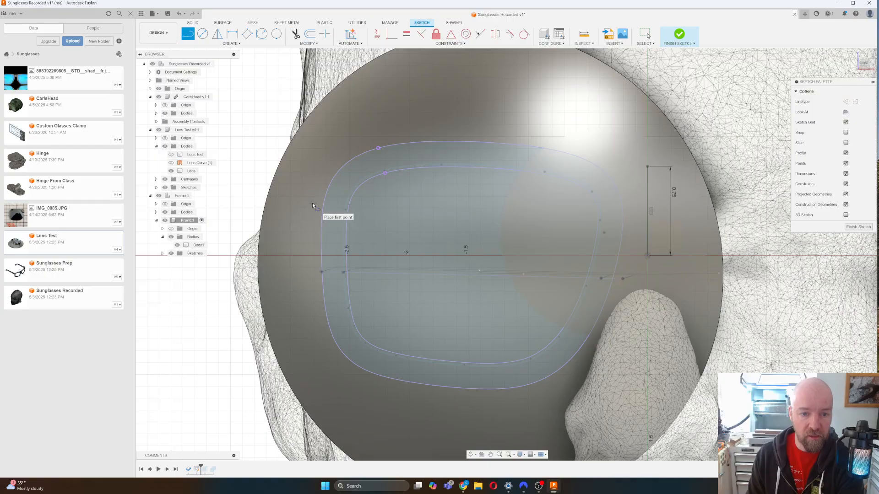
pyautogui.click(314, 209)
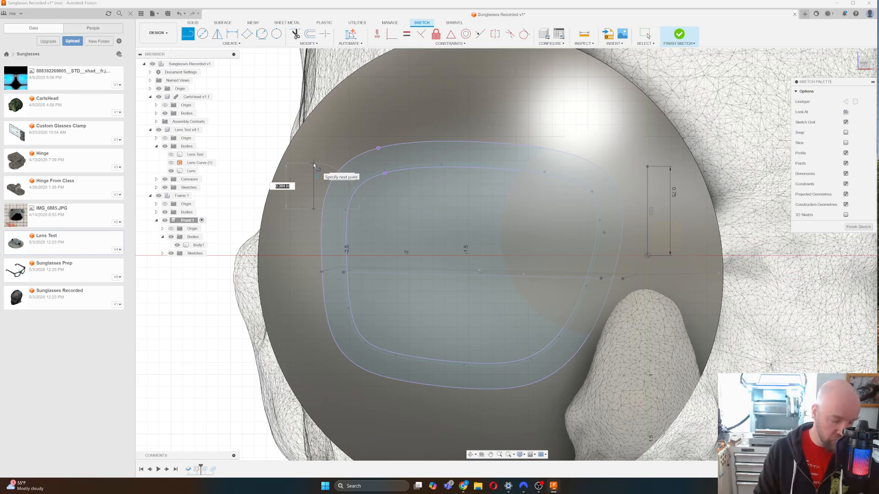
pyautogui.write('.5')
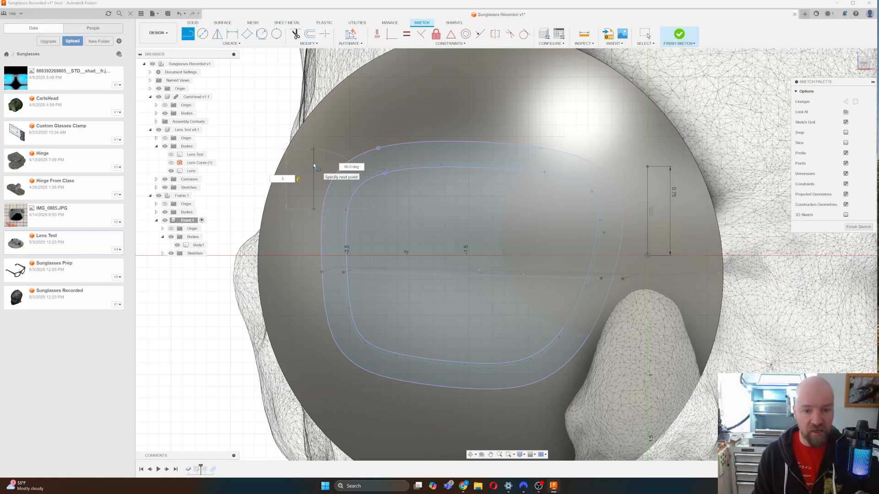
pyautogui.press('Return')
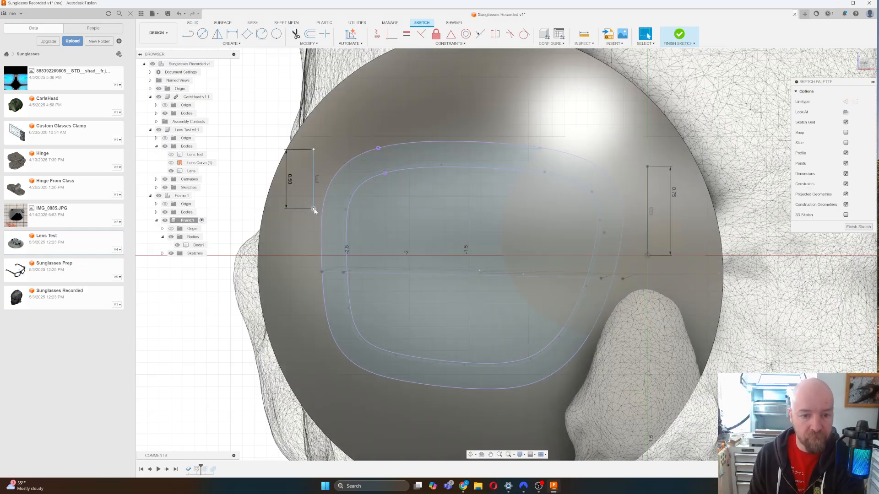
pyautogui.moveTo(314, 210); pyautogui.dragTo(311, 218)
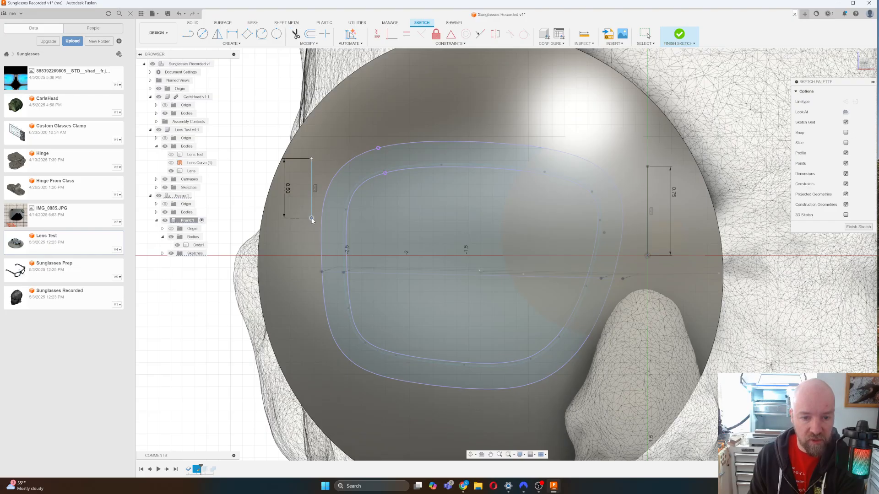
pyautogui.moveTo(311, 219); pyautogui.dragTo(312, 218)
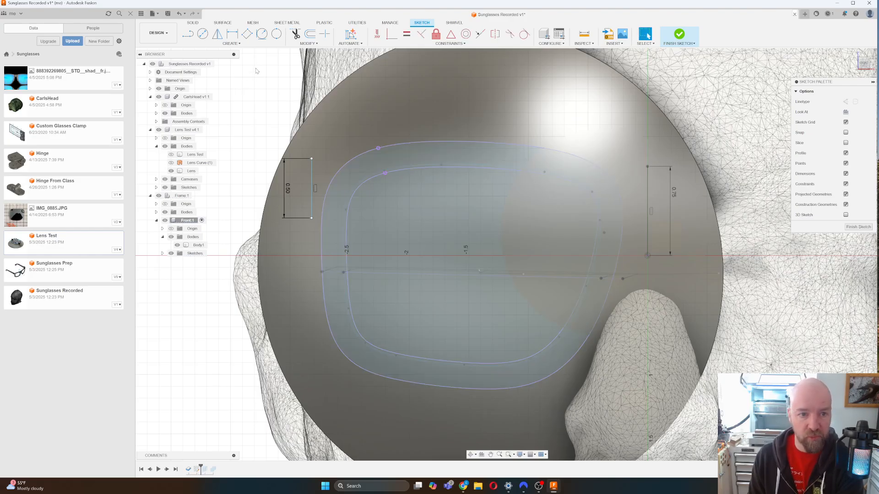
pyautogui.click(224, 43)
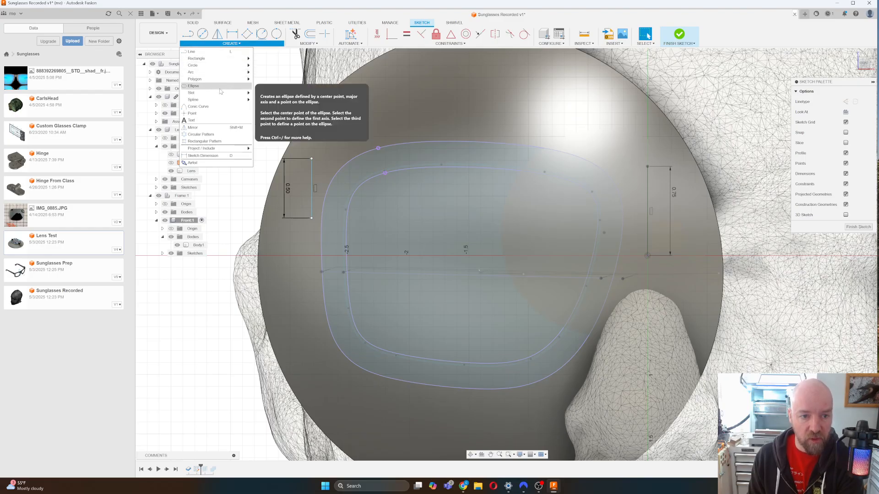
# Draw 3-point arcs joining the 0.50 line's top and bottom to the outer lens outline.
pyautogui.moveTo(220, 92)
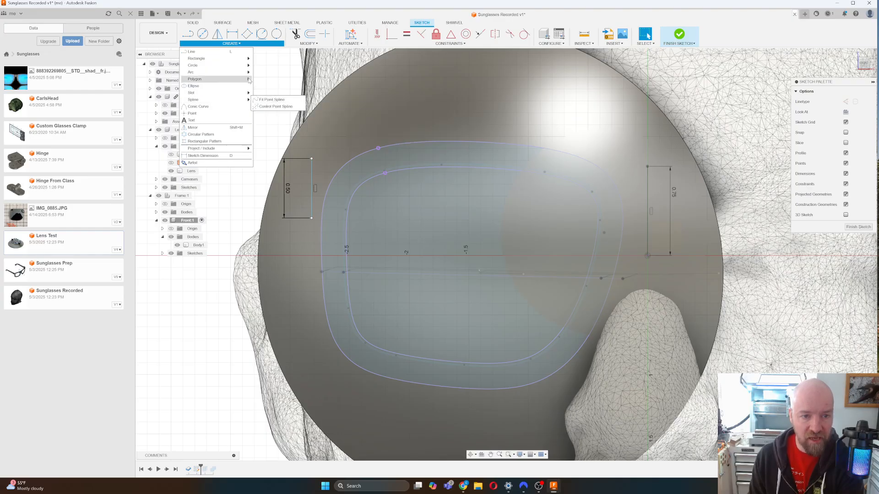
pyautogui.moveTo(229, 72)
pyautogui.click(266, 72)
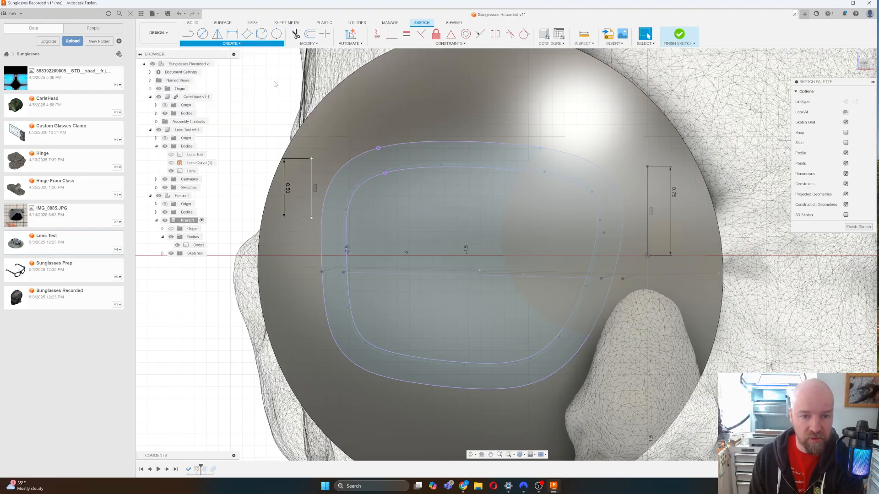
pyautogui.click(312, 159)
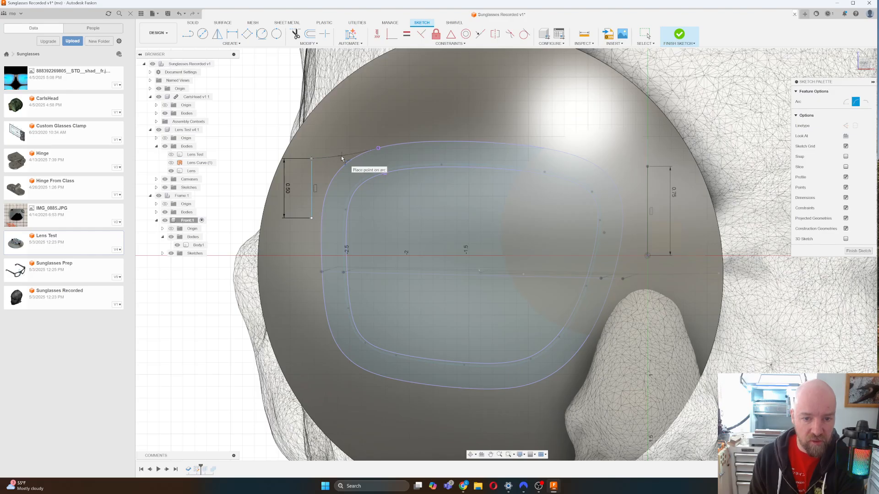
pyautogui.click(341, 158)
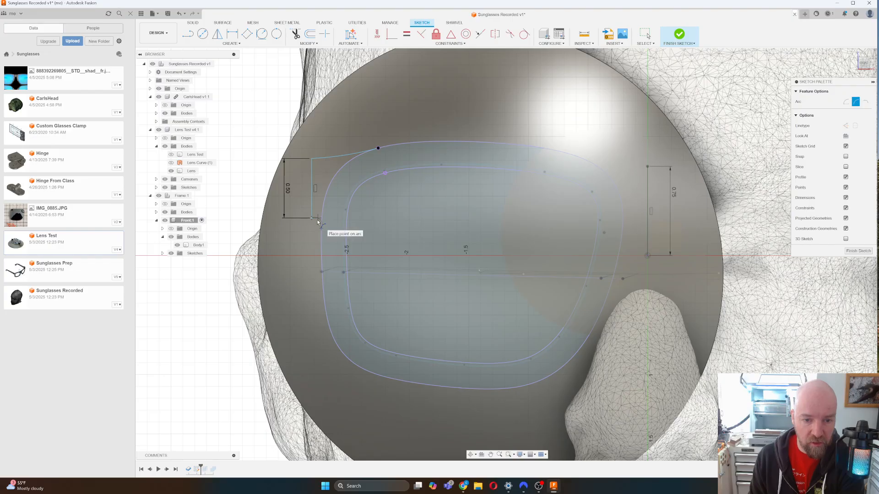
pyautogui.scroll(8, 314, 223)
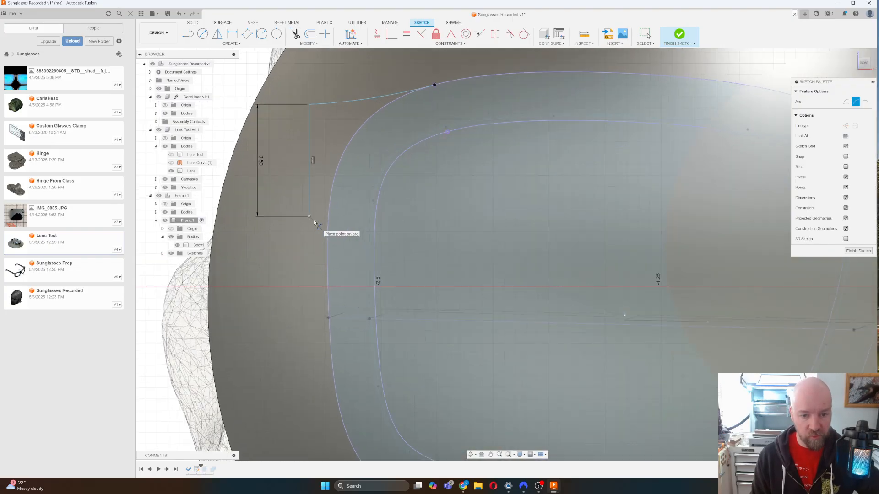
pyautogui.scroll(3, 314, 223)
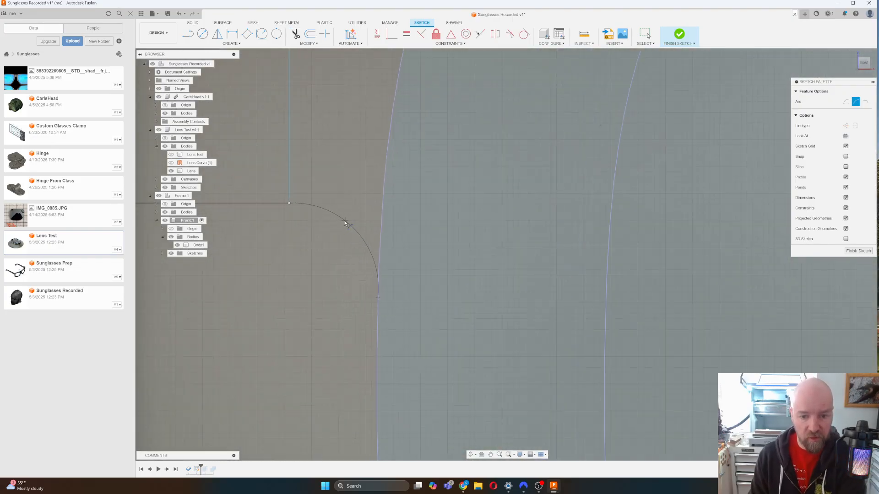
pyautogui.click(341, 223)
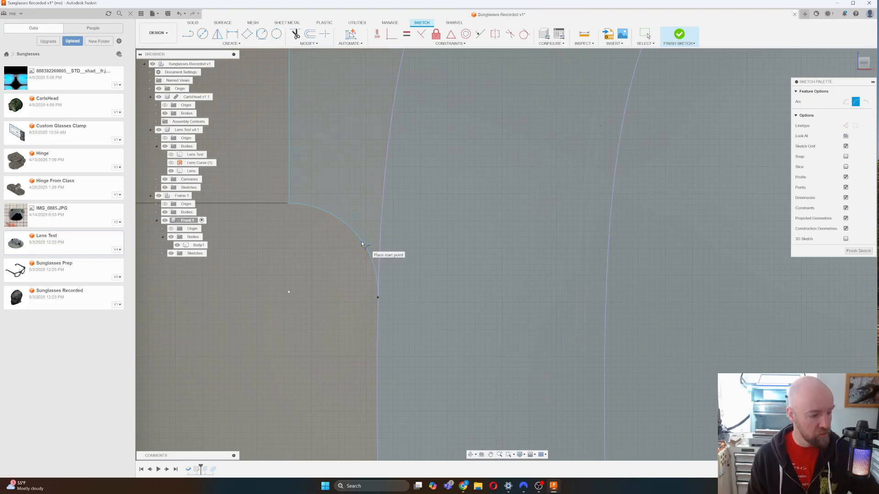
pyautogui.scroll(-3, 362, 245)
pyautogui.scroll(-5, 345, 307)
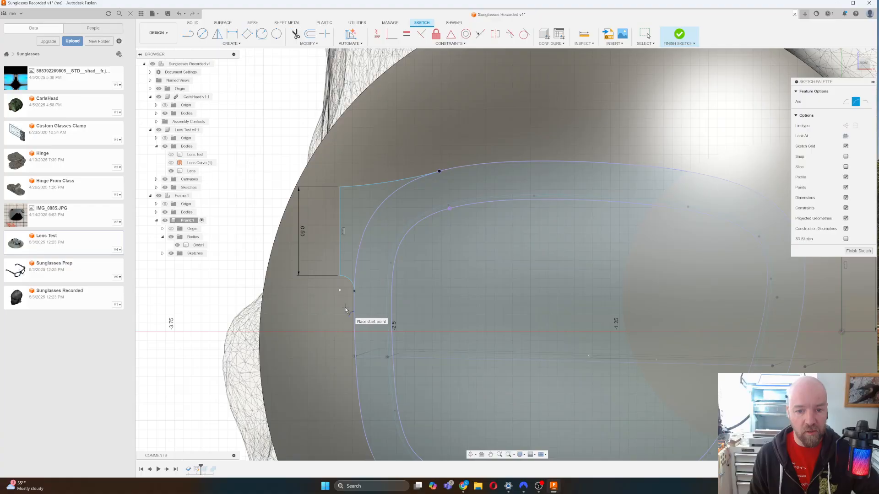
pyautogui.scroll(5, 445, 155)
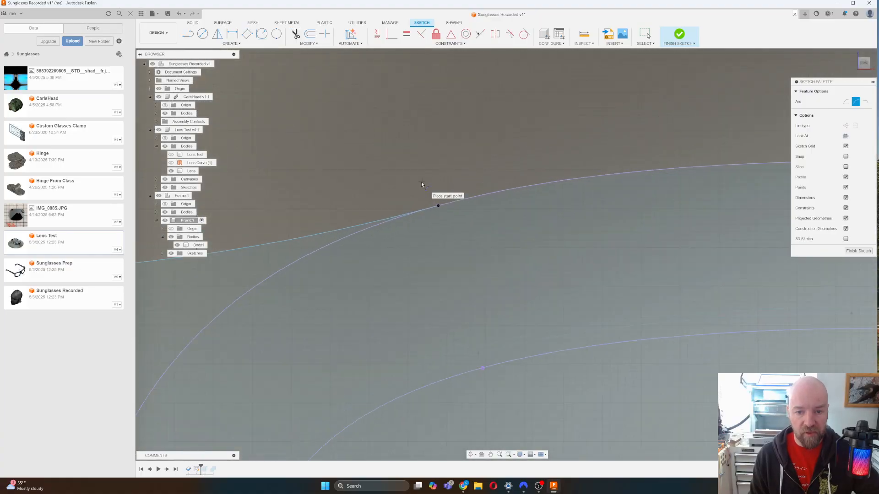
pyautogui.scroll(-5, 385, 232)
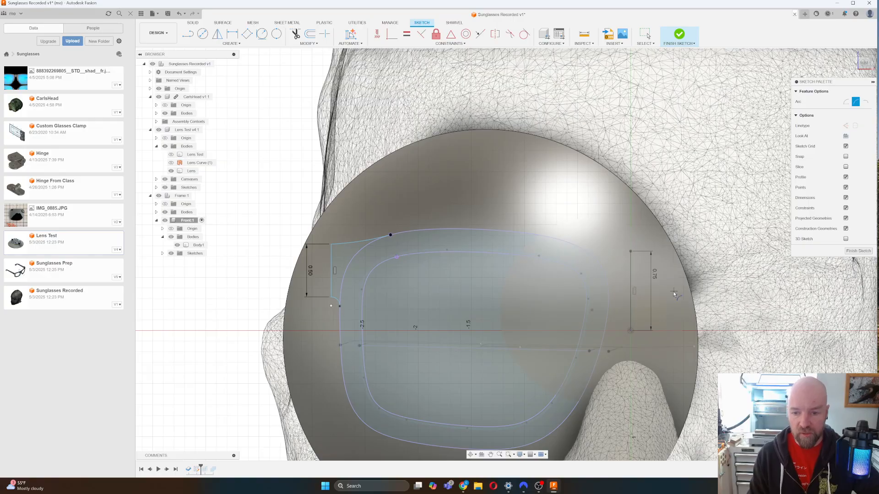
pyautogui.scroll(5, 661, 270)
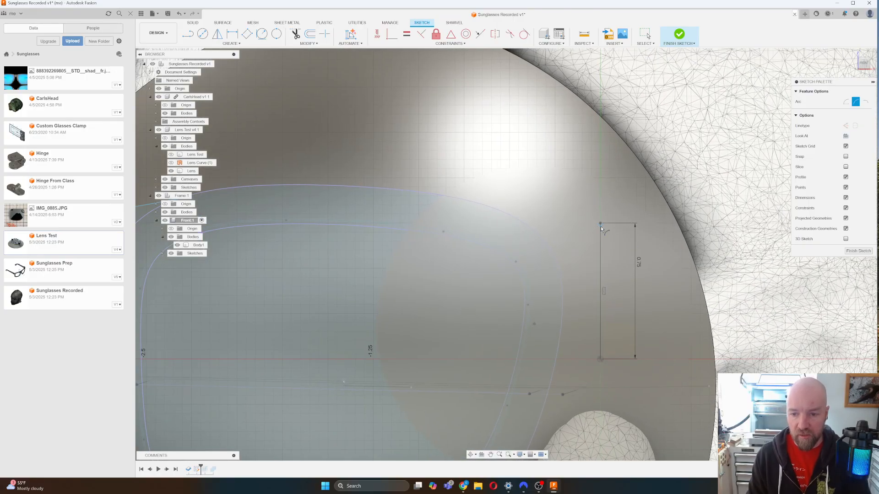
# Draw a short horizontal line left from the 0.75 line's top and make it construction.
pyautogui.click(600, 223)
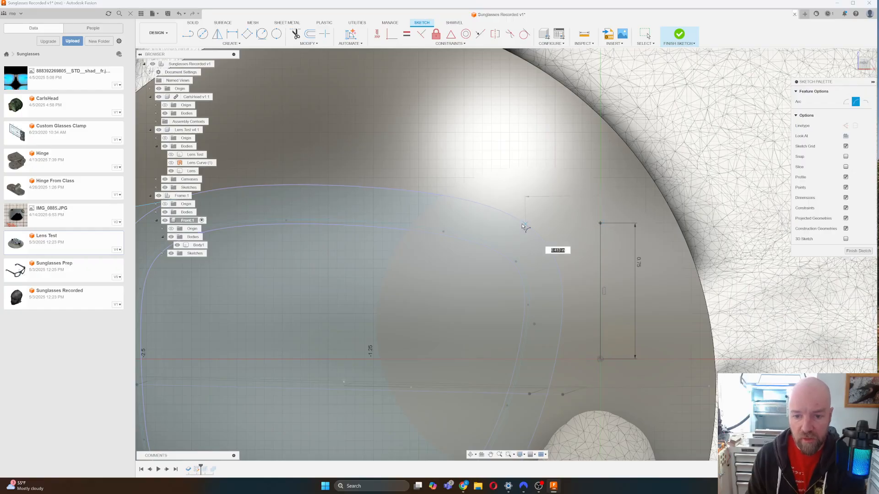
pyautogui.click(497, 210)
pyautogui.press('Escape')
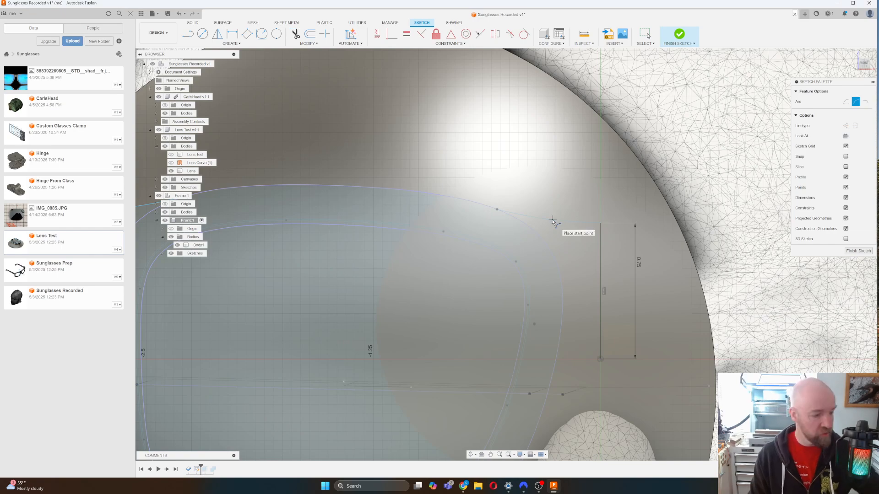
pyautogui.press('Escape')
pyautogui.press('Escape')
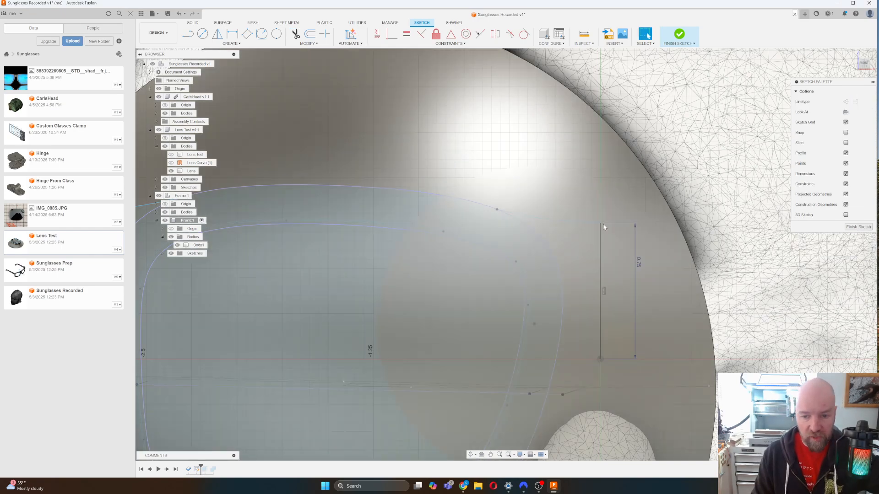
pyautogui.press('l')
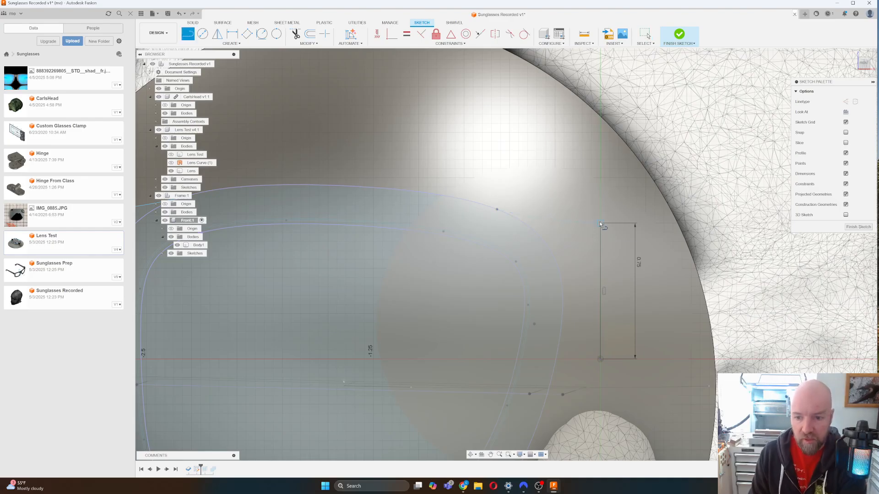
pyautogui.click(601, 225)
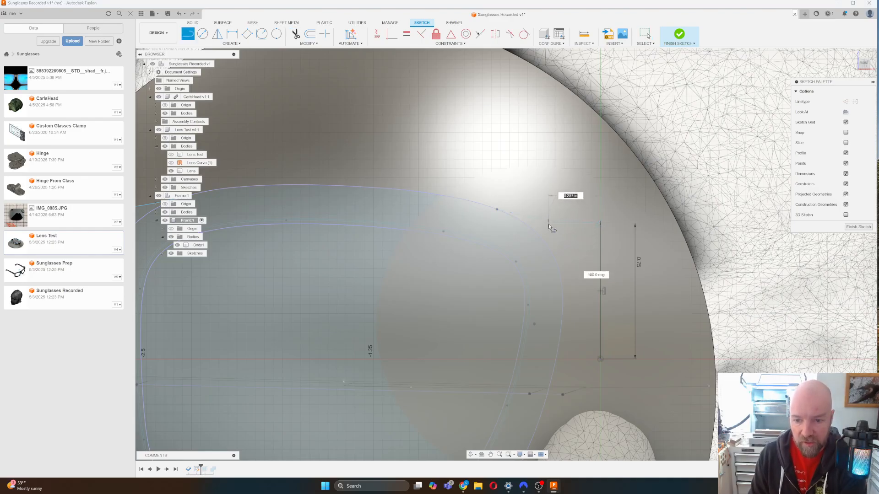
pyautogui.click(548, 224)
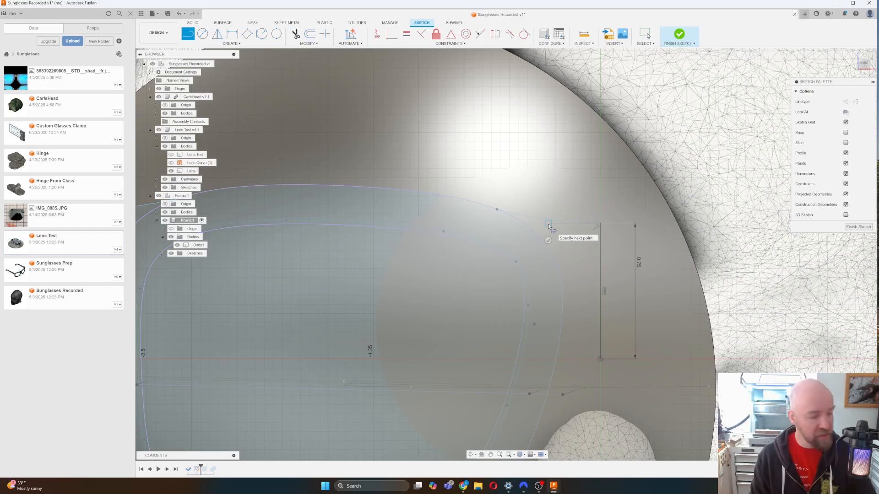
pyautogui.press('Escape')
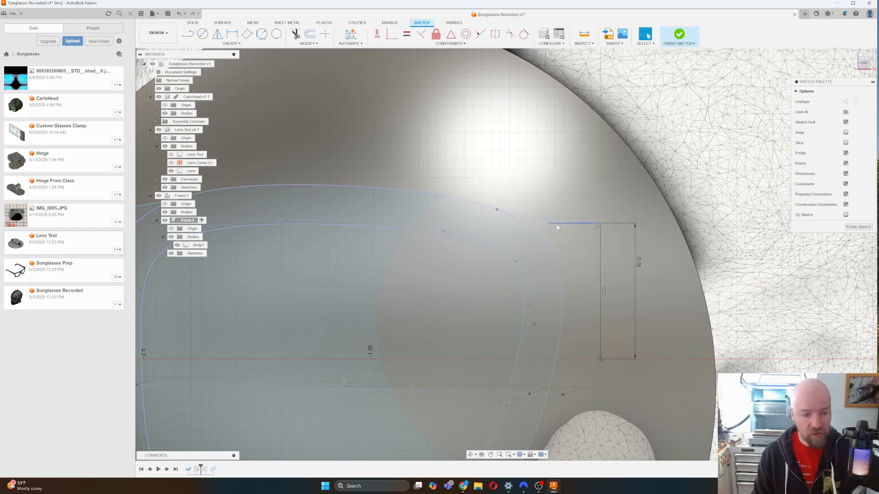
pyautogui.click(557, 224)
pyautogui.press('x')
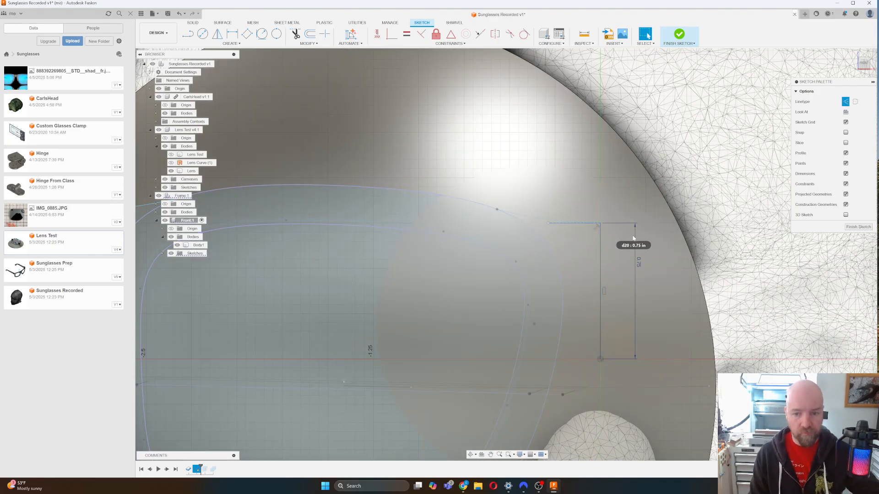
pyautogui.scroll(-3, 633, 236)
pyautogui.click(269, 167)
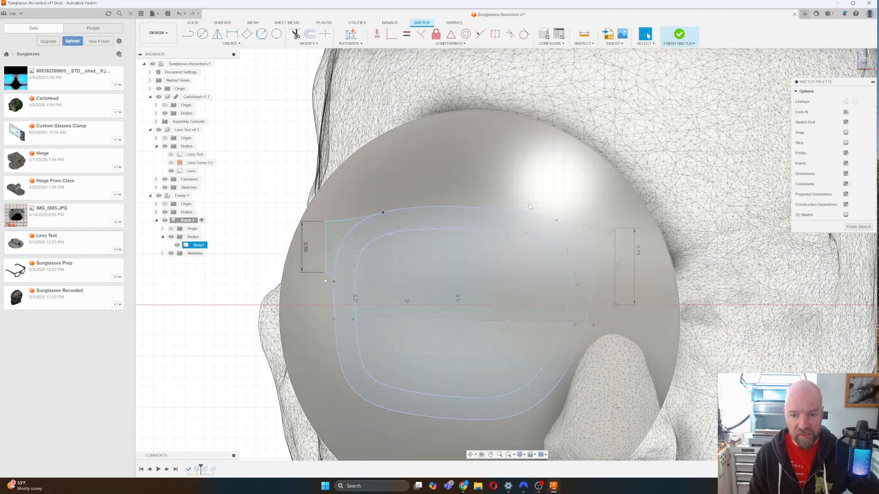
# Make the frame's upper outer curve tangent to the short construction line.
pyautogui.scroll(3, 597, 219)
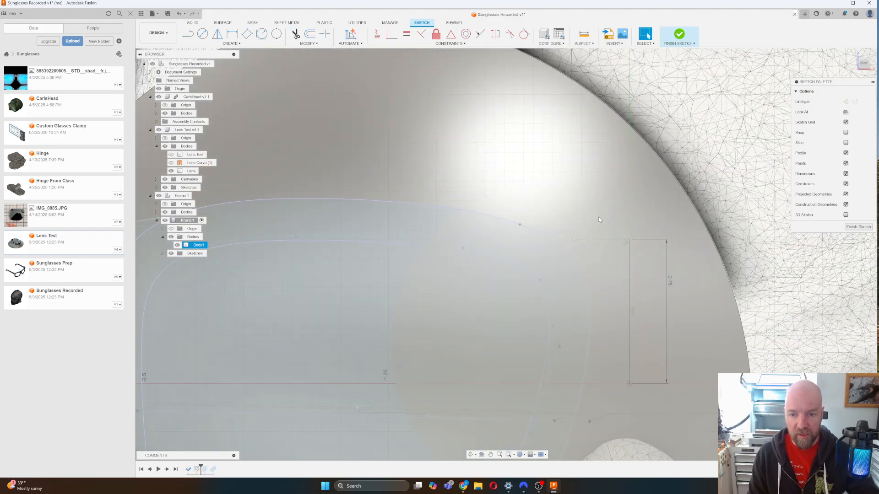
pyautogui.click(436, 53)
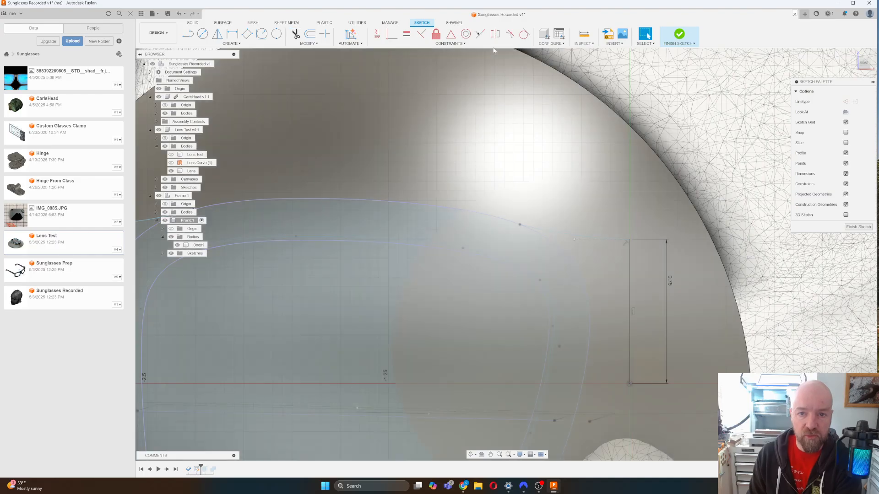
pyautogui.click(453, 44)
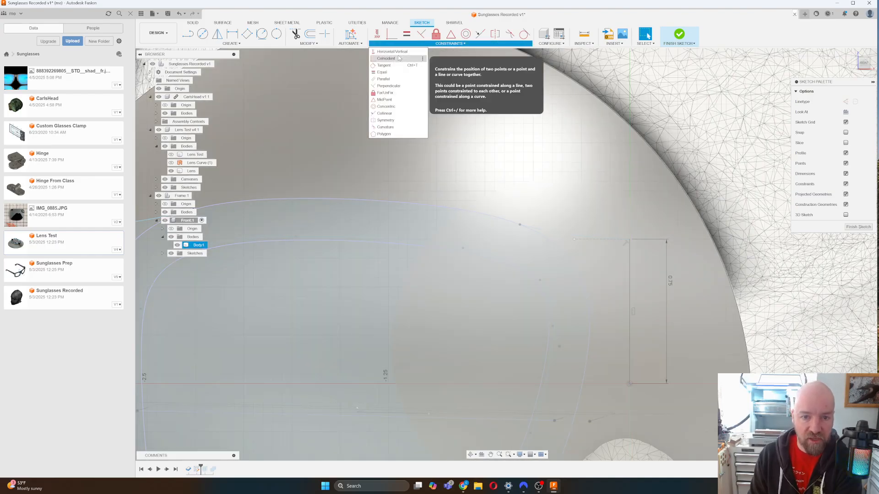
pyautogui.click(439, 85)
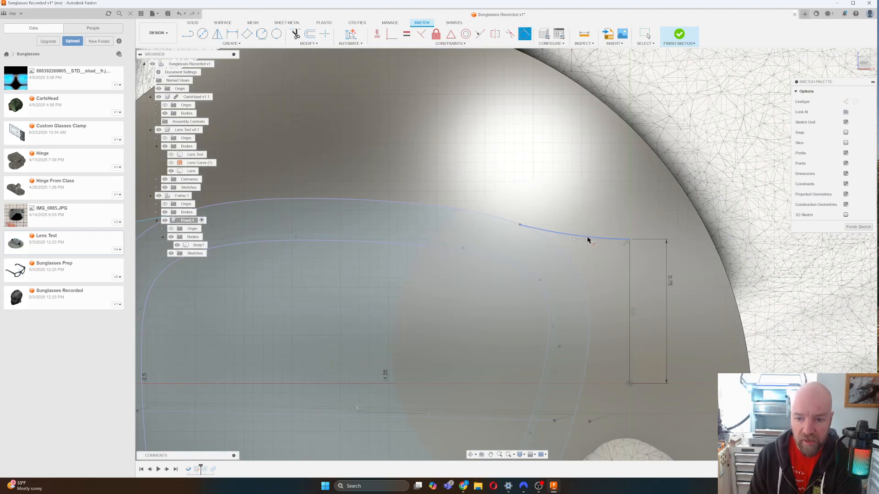
pyautogui.click(589, 238)
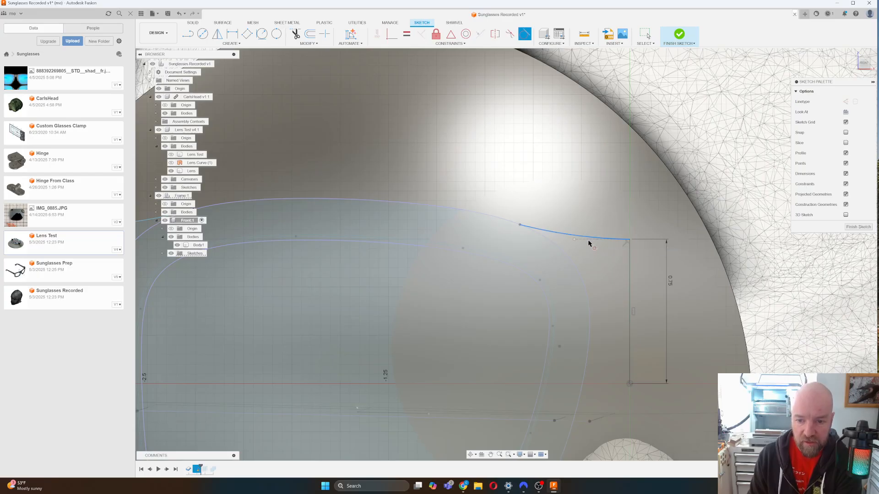
pyautogui.click(588, 243)
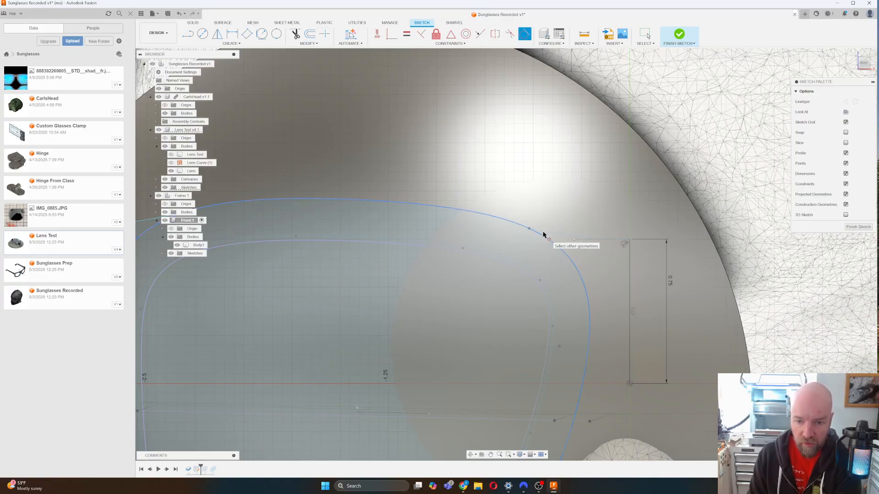
pyautogui.press('Escape')
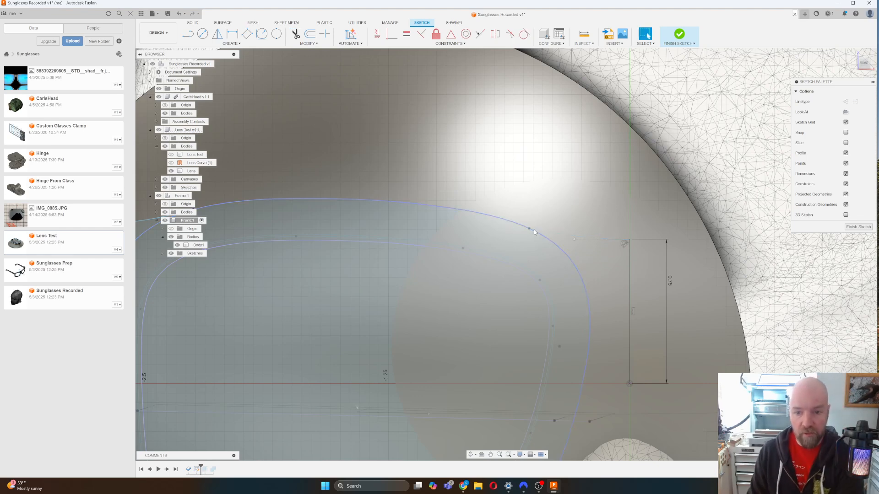
pyautogui.click(529, 229)
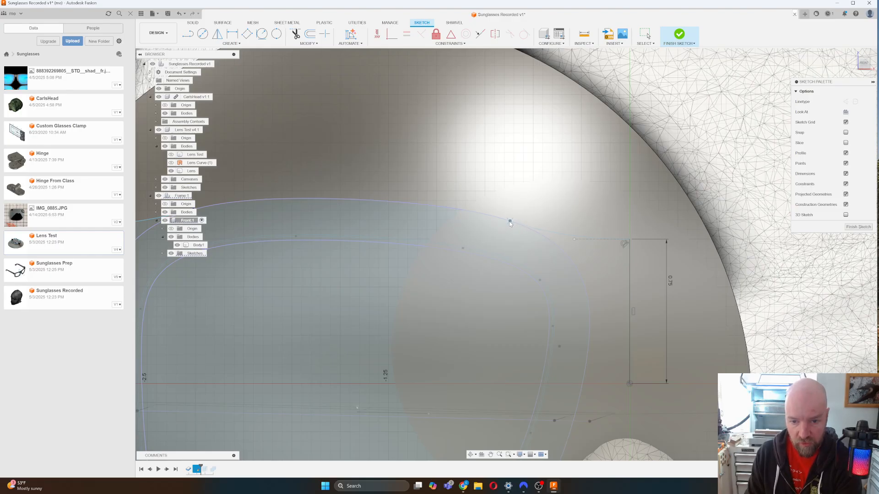
pyautogui.click(545, 218)
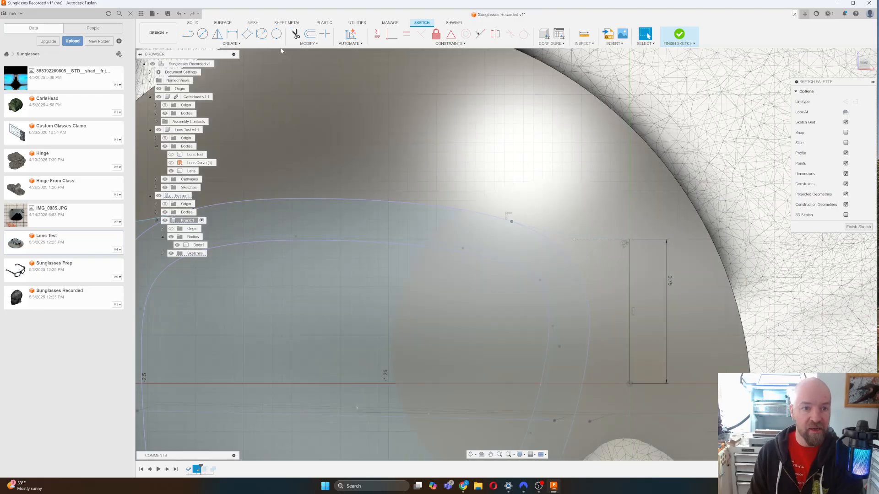
# Start a center-point arc with its centre near the tab's lower corner.
pyautogui.click(231, 43)
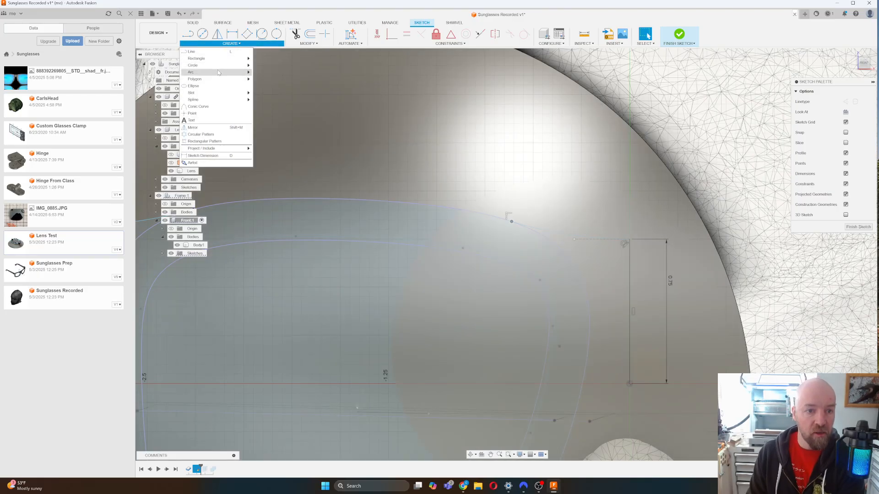
pyautogui.moveTo(235, 74)
pyautogui.click(271, 79)
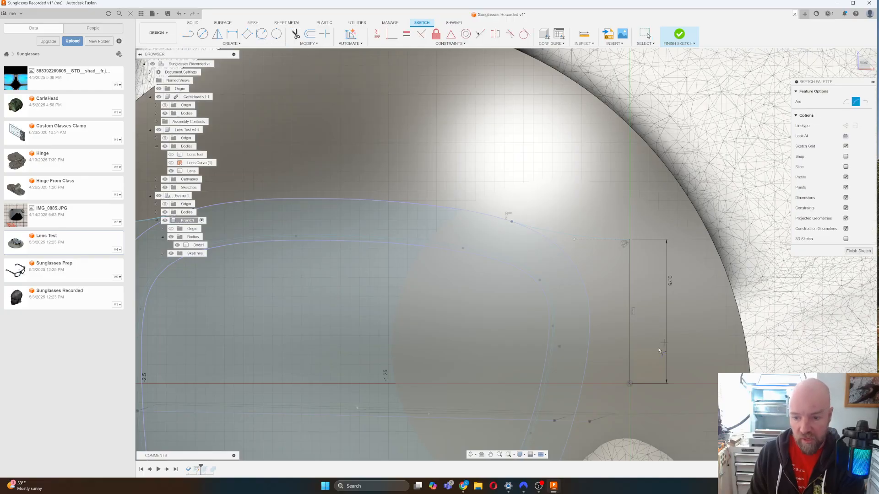
pyautogui.click(626, 343)
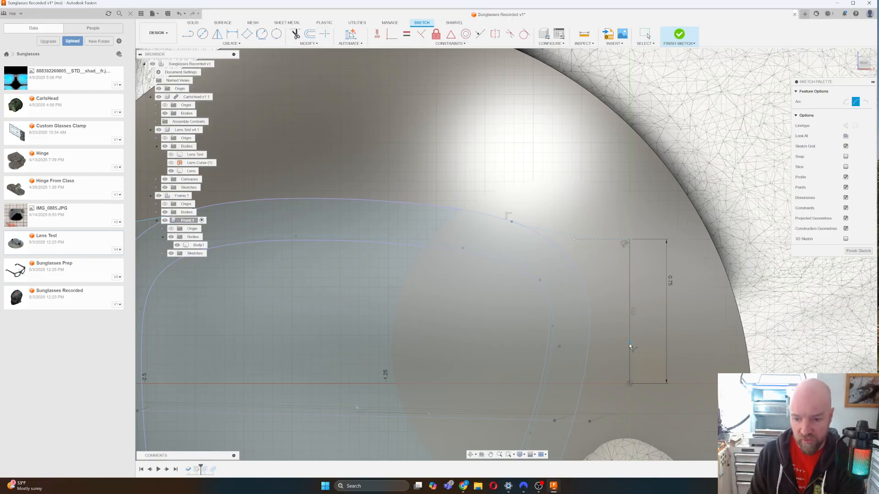
# Complete the corner arc on the frame outline and draw a short line from the tab edge to it.
pyautogui.click(582, 387)
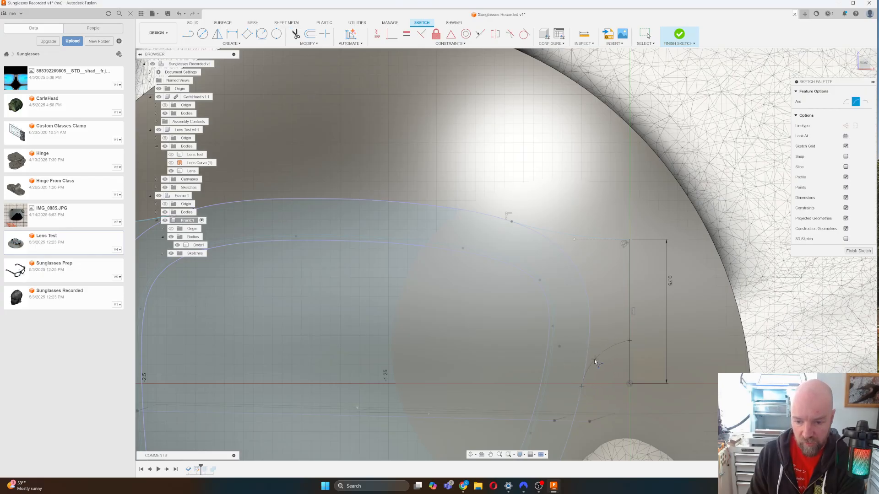
pyautogui.click(594, 359)
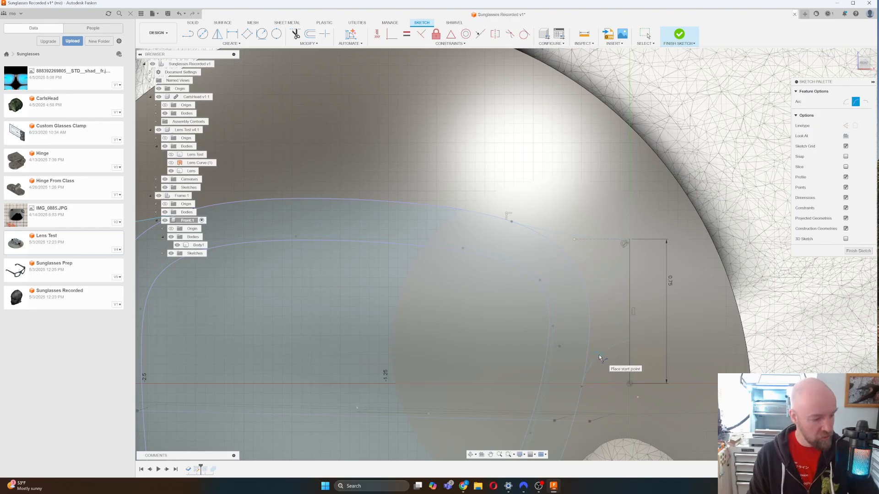
pyautogui.press('l')
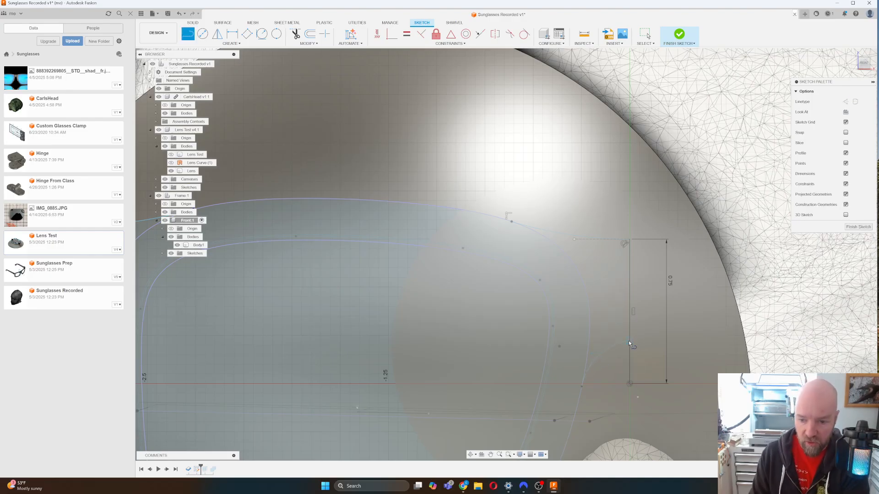
pyautogui.click(629, 341)
pyautogui.click(604, 339)
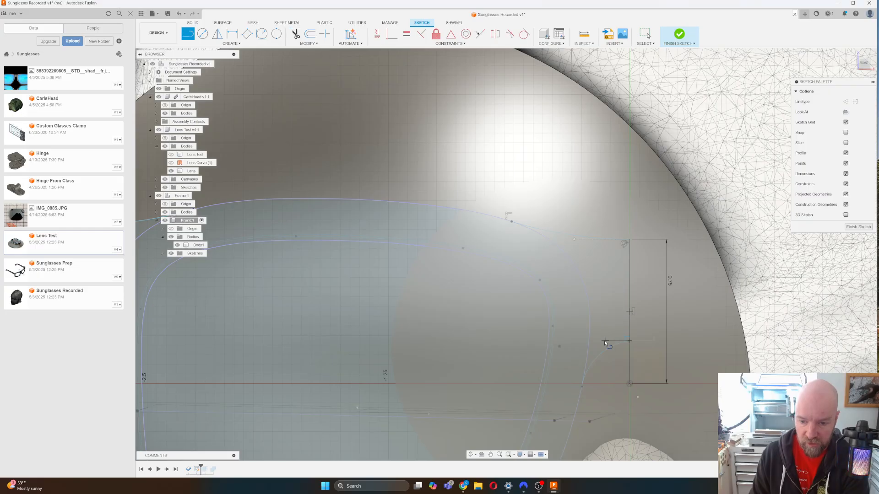
pyautogui.press('Escape')
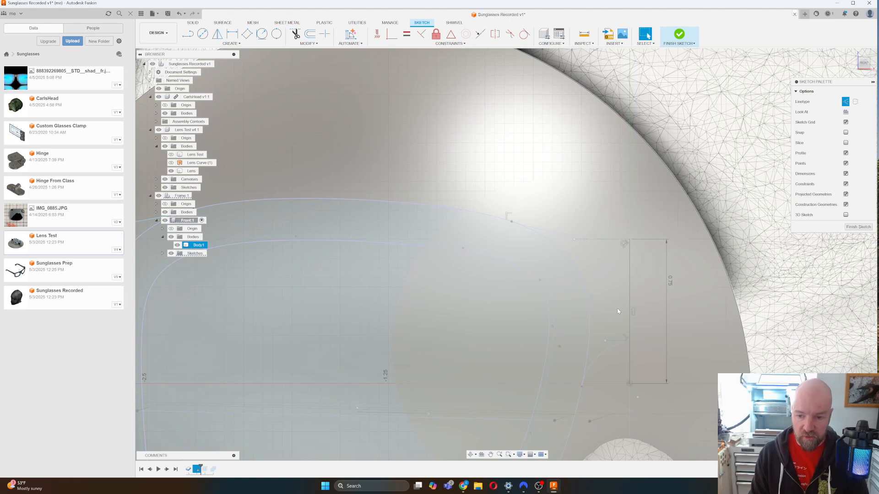
# Constrain the lower corner arc tangent to the new short horizontal line.
pyautogui.scroll(-5, 670, 295)
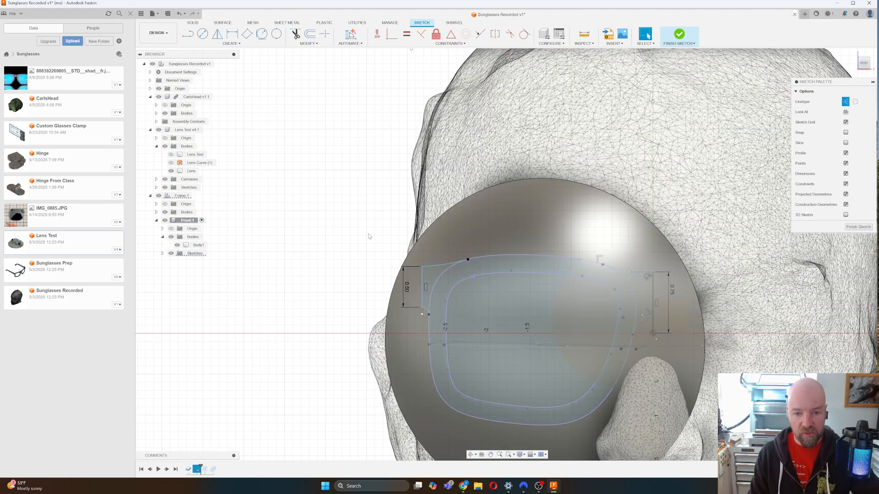
pyautogui.scroll(5, 658, 304)
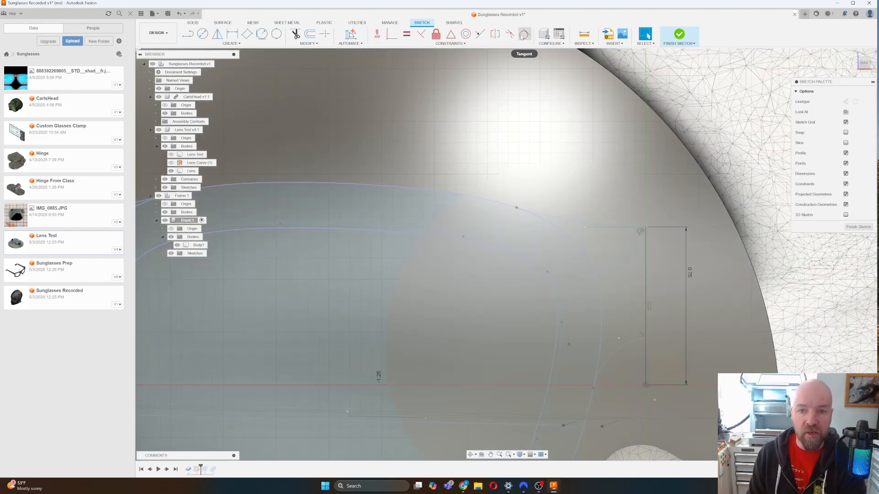
pyautogui.click(524, 34)
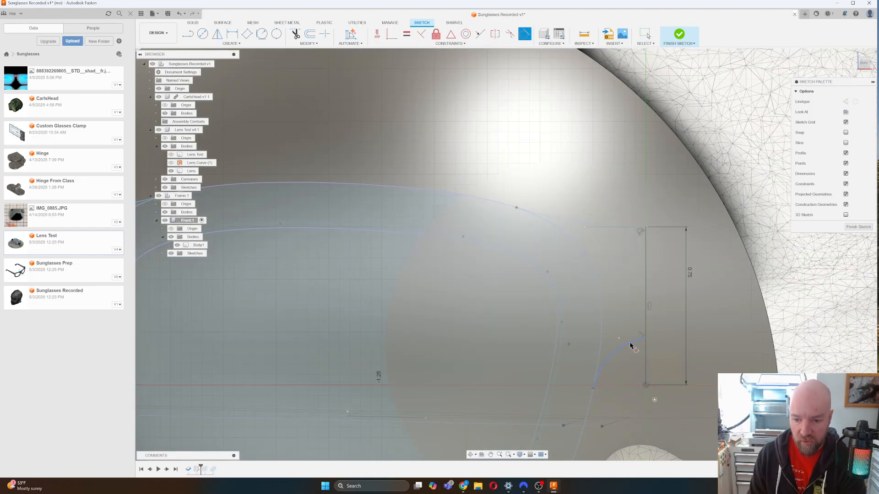
pyautogui.click(631, 345)
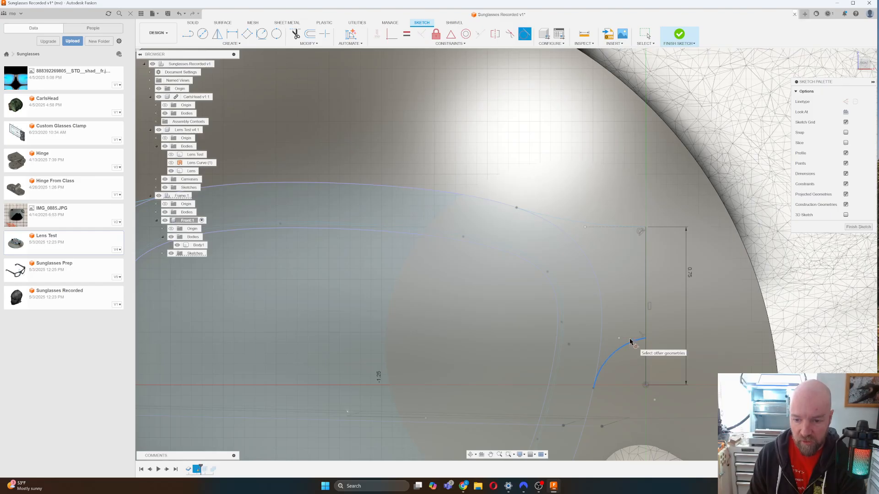
pyautogui.click(630, 339)
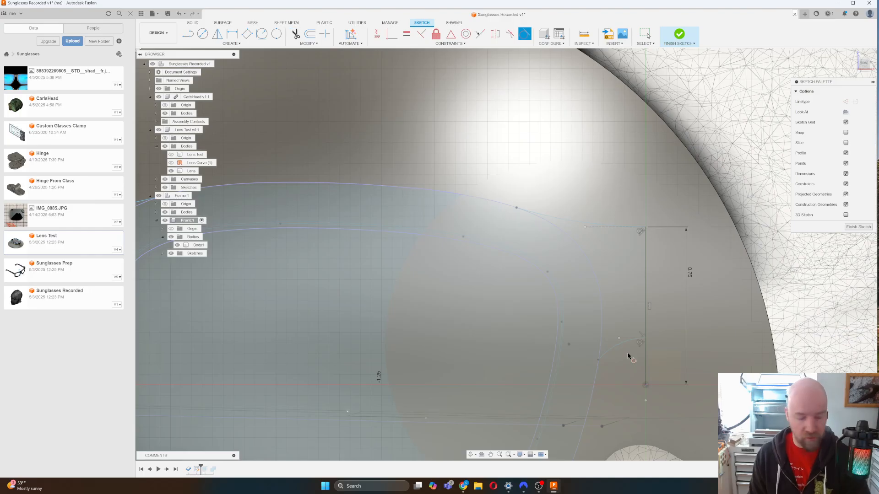
pyautogui.press('Escape')
pyautogui.click(629, 356)
pyautogui.press('Escape')
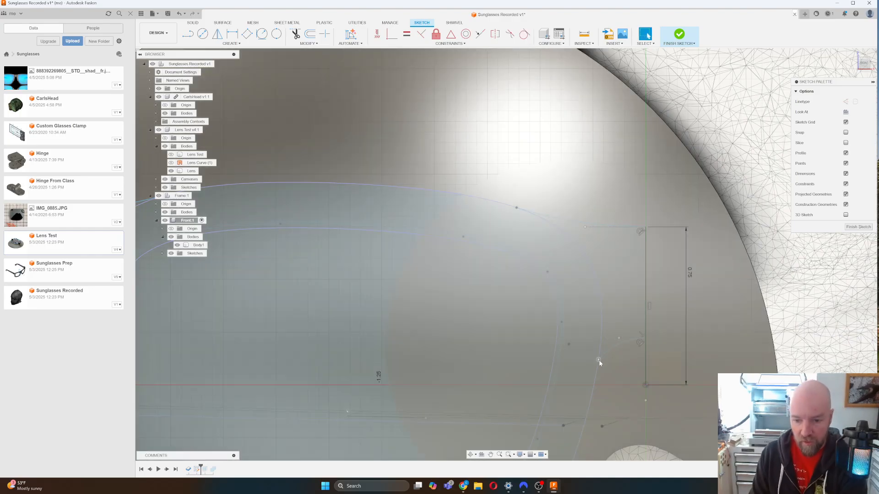
pyautogui.click(596, 371)
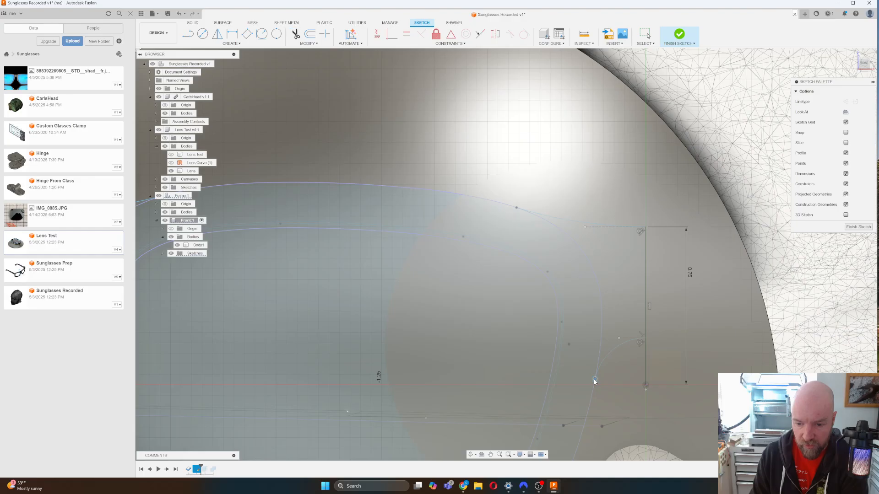
pyautogui.click(595, 383)
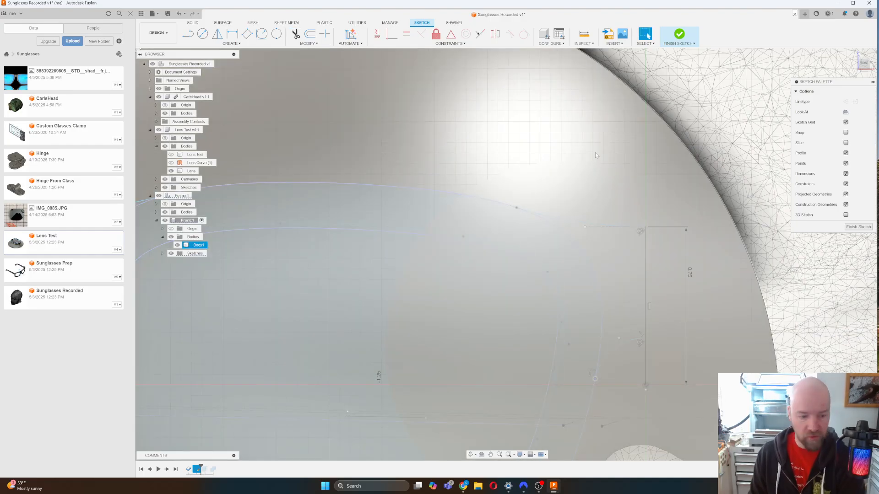
pyautogui.scroll(-5, 596, 155)
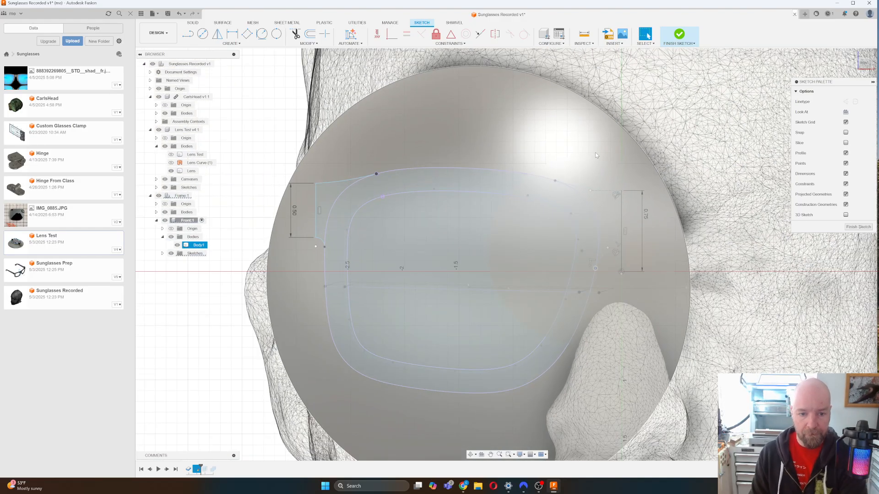
# Finish the sketch, roll the timeline forward and edit the frame Extrude with its profiles cleared.
pyautogui.press('Escape')
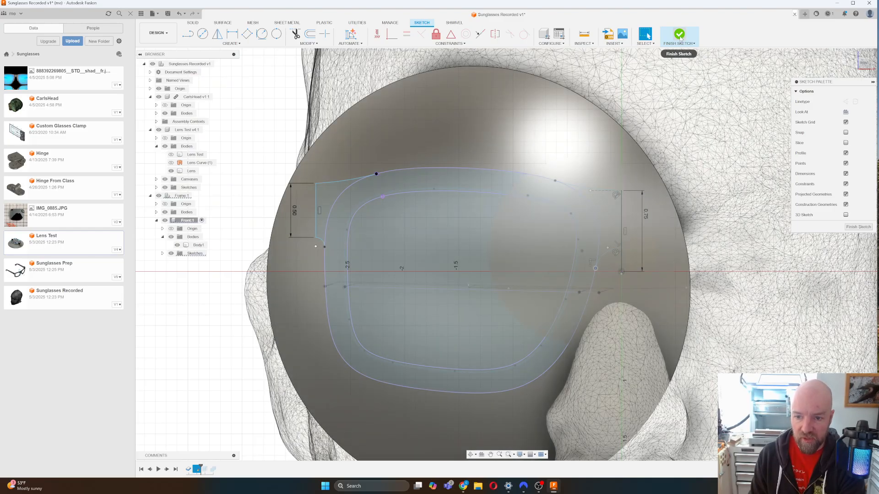
pyautogui.click(681, 38)
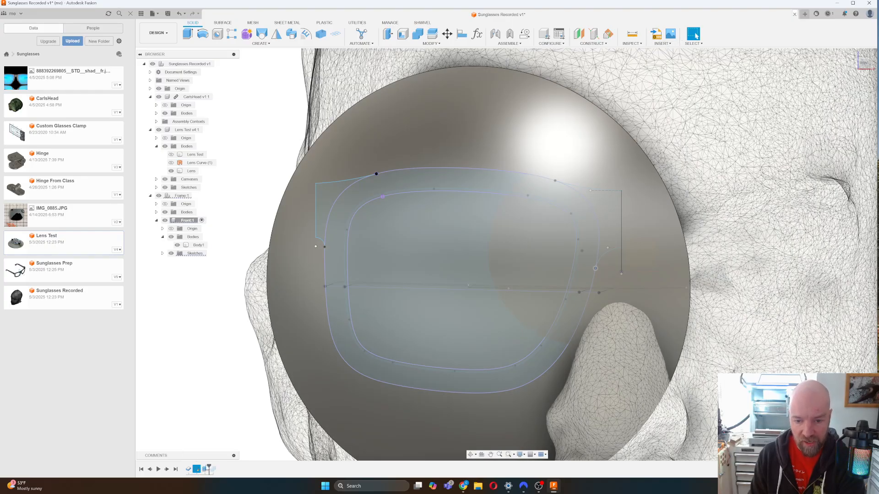
pyautogui.moveTo(201, 467); pyautogui.dragTo(209, 468)
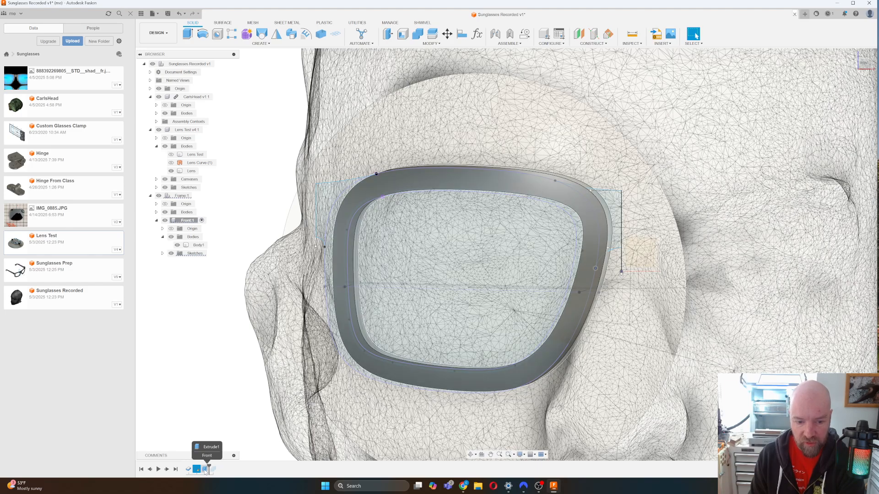
pyautogui.rightClick(206, 470)
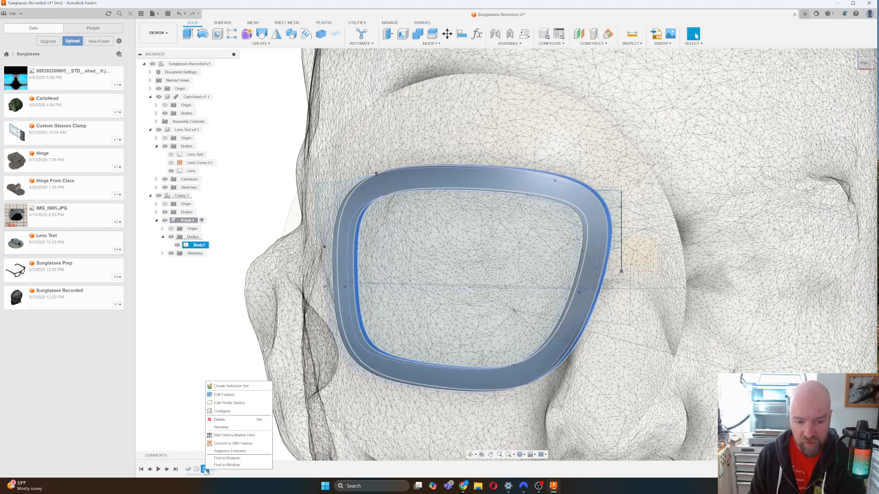
pyautogui.click(218, 396)
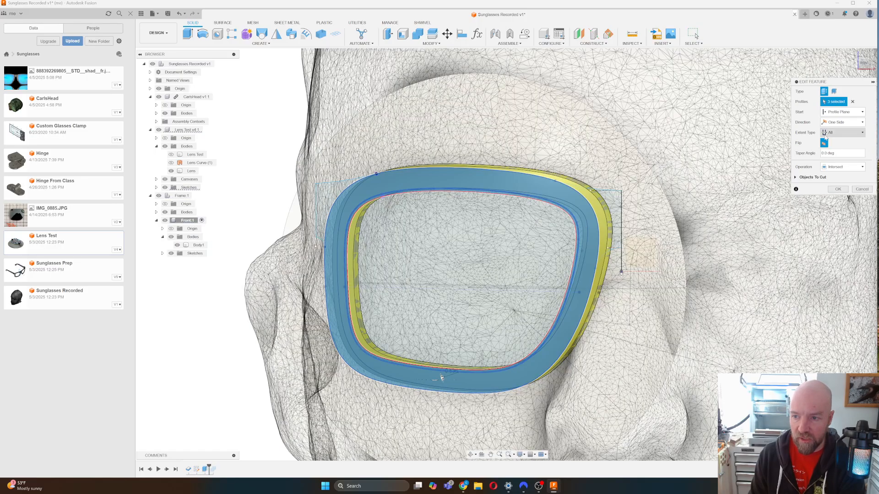
pyautogui.click(852, 102)
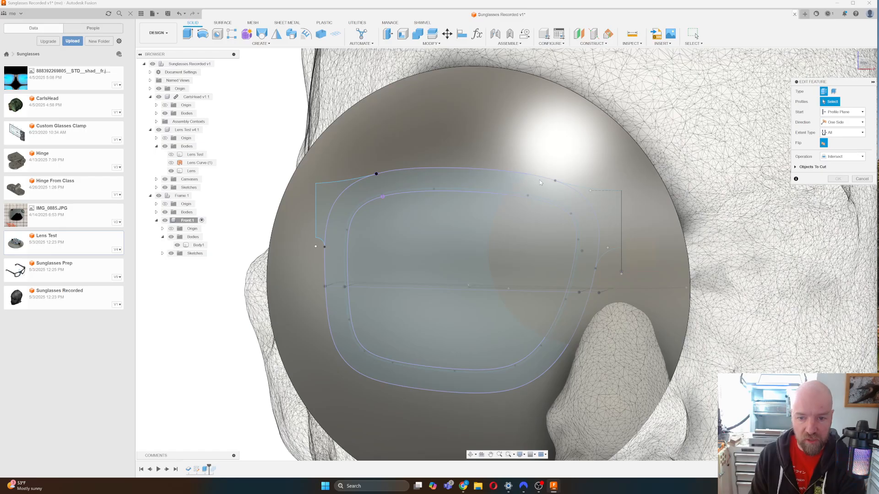
# Select the right tab and frame ring profiles, with a Distance extent and New Body operation.
pyautogui.click(595, 204)
pyautogui.click(577, 212)
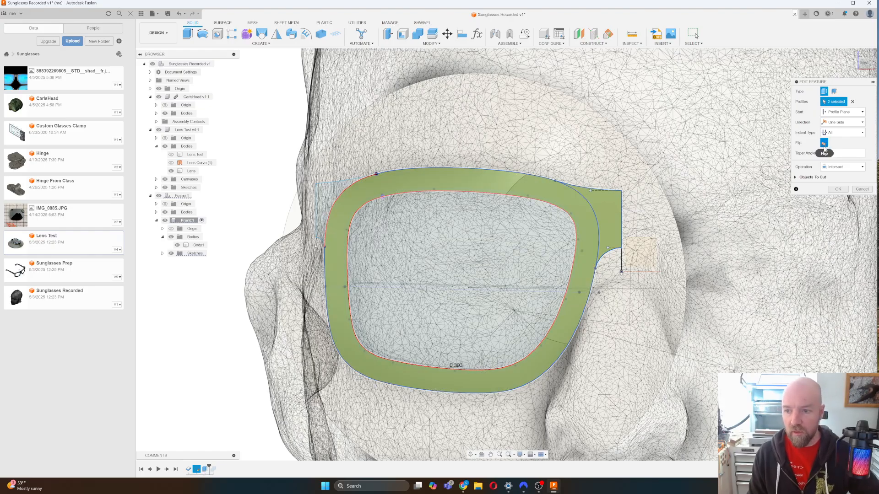
pyautogui.click(847, 132)
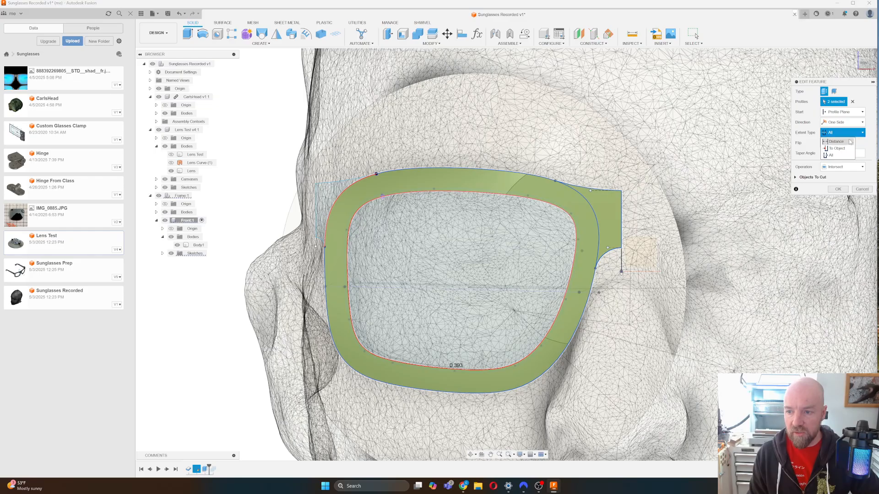
pyautogui.click(850, 142)
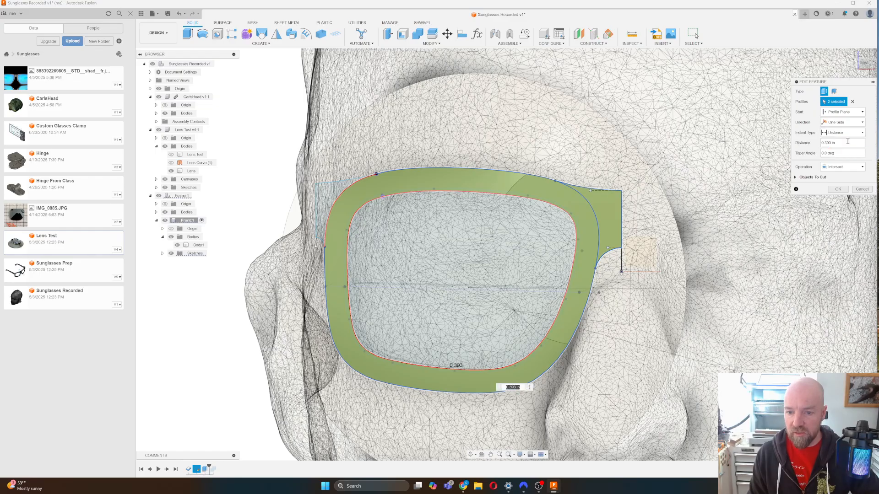
pyautogui.click(842, 167)
pyautogui.click(838, 201)
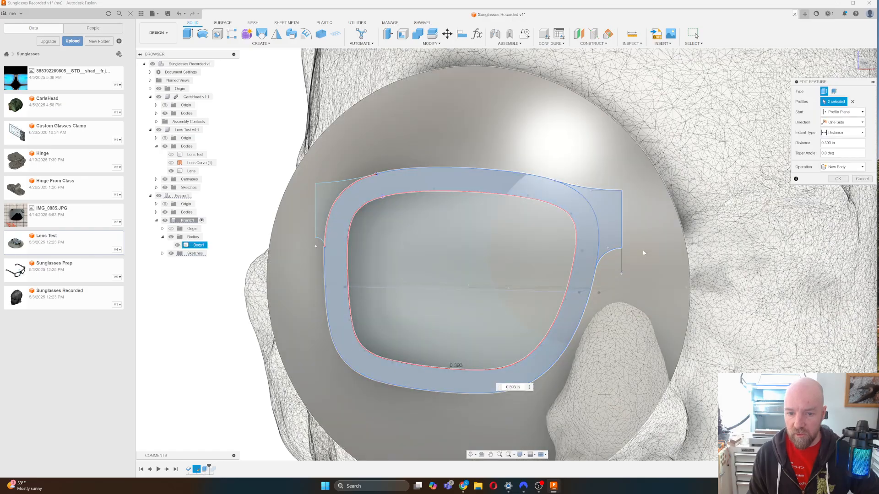
# Add the left tab profile, keep a one-sided direction, and drag the depth to 0.90 in.
pyautogui.scroll(10, 594, 252)
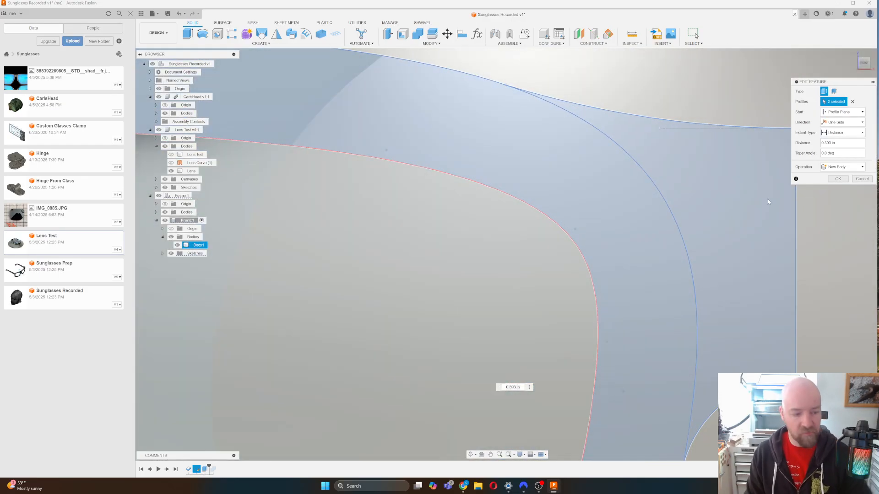
pyautogui.scroll(-15, 764, 200)
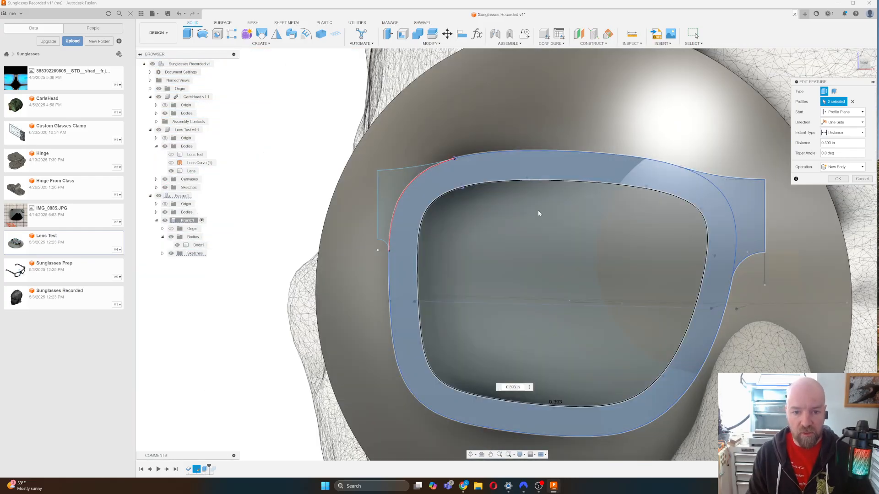
pyautogui.click(396, 184)
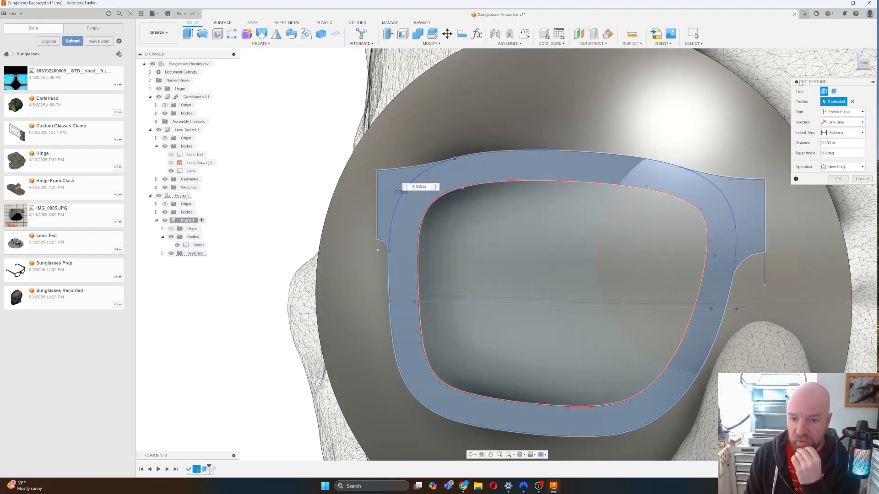
pyautogui.click(844, 122)
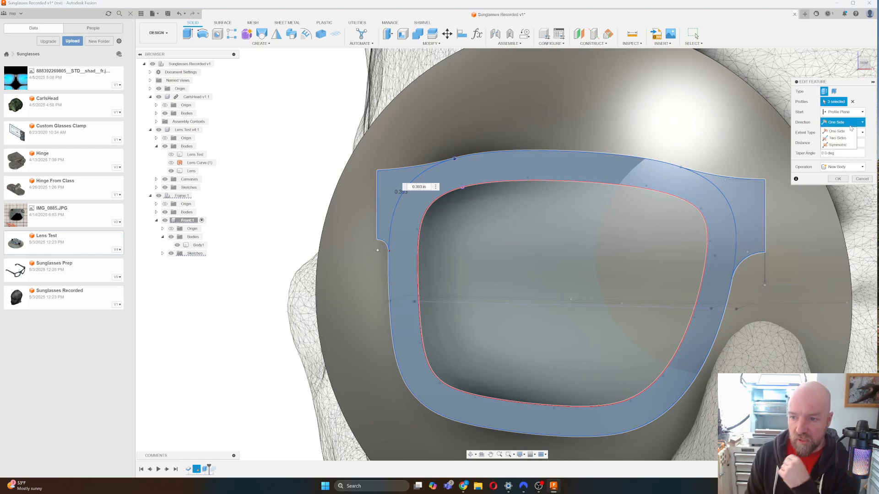
pyautogui.click(869, 100)
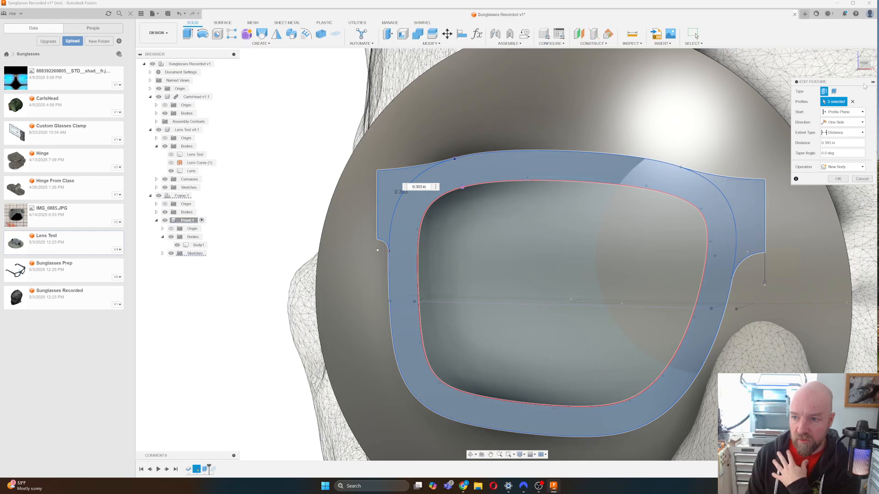
pyautogui.click(863, 68)
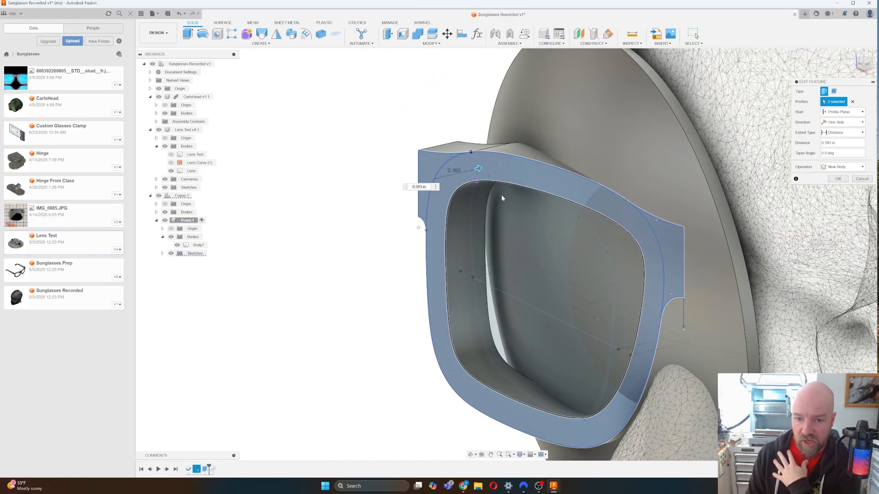
pyautogui.moveTo(480, 169); pyautogui.dragTo(534, 148)
# Orbit around the frame's left side and switch the extrude direction to Two Sides.
pyautogui.moveTo(535, 148)
pyautogui.keyDown('shift'); pyautogui.mouseDown(button='middle')
pyautogui.moveTo(660, 158)
pyautogui.moveTo(653, 132)
pyautogui.moveTo(759, 64)
pyautogui.mouseUp(button='middle'); pyautogui.keyUp('shift')
pyautogui.keyDown('shift'); pyautogui.moveTo(507, 254); pyautogui.dragTo(582, 284, button='middle'); pyautogui.keyUp('shift')
pyautogui.keyDown('shift'); pyautogui.moveTo(714, 101); pyautogui.dragTo(786, 123, button='middle'); pyautogui.keyUp('shift')
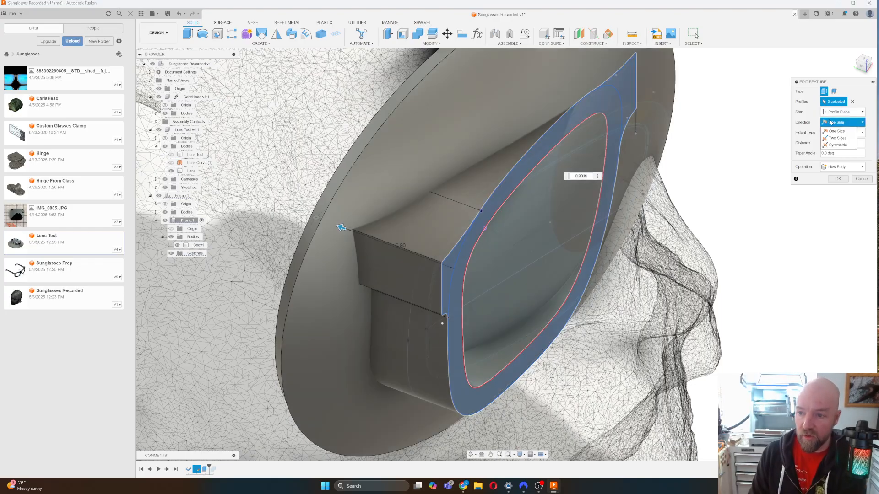
pyautogui.click(832, 137)
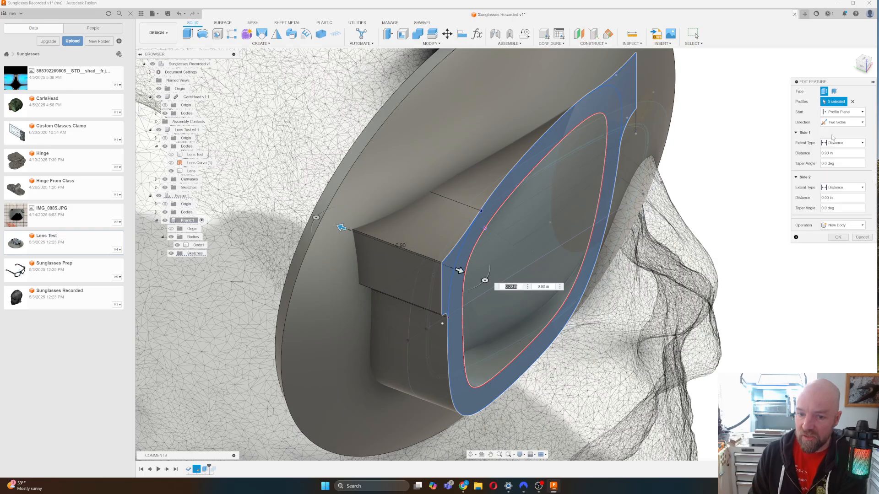
# Extend Side 2 to 0.20 in, set the operation to Intersect, and expand Objects To Cut.
pyautogui.moveTo(460, 270); pyautogui.dragTo(483, 280)
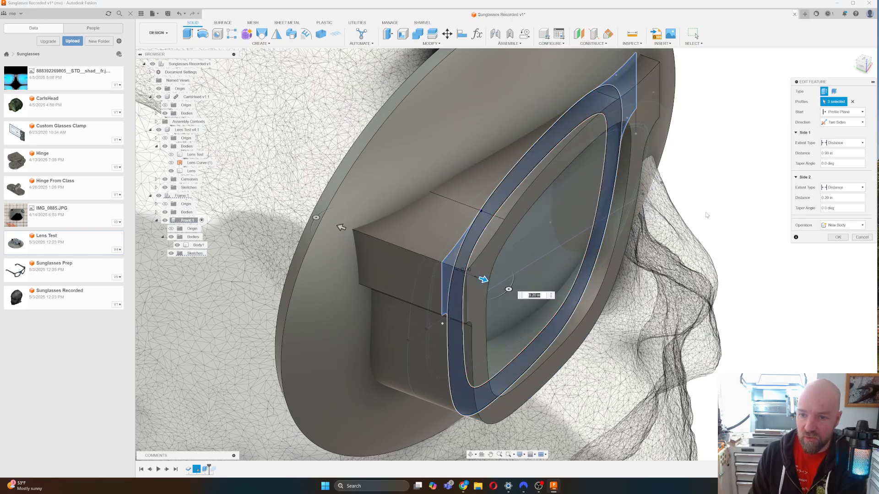
pyautogui.click(831, 226)
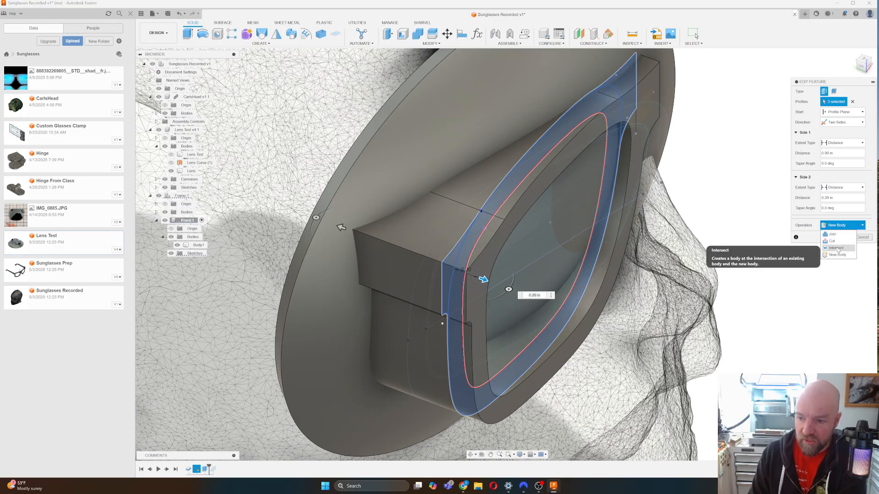
pyautogui.click(832, 235)
pyautogui.click(835, 226)
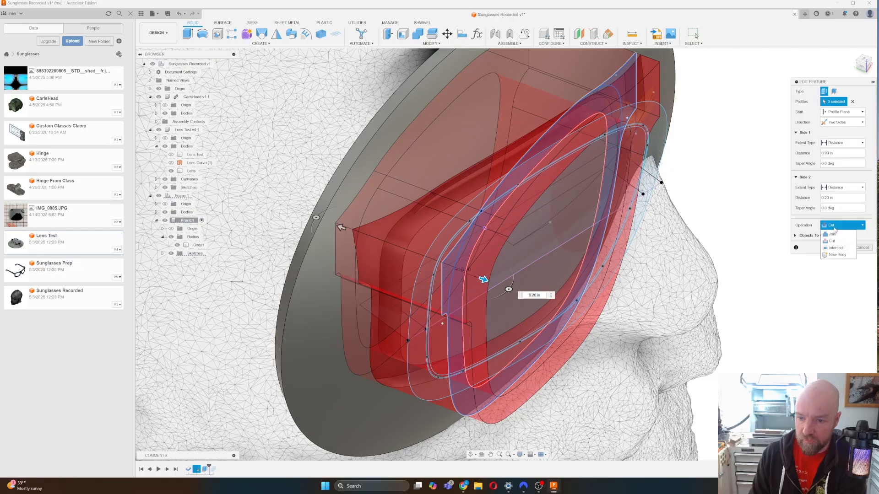
pyautogui.click(834, 243)
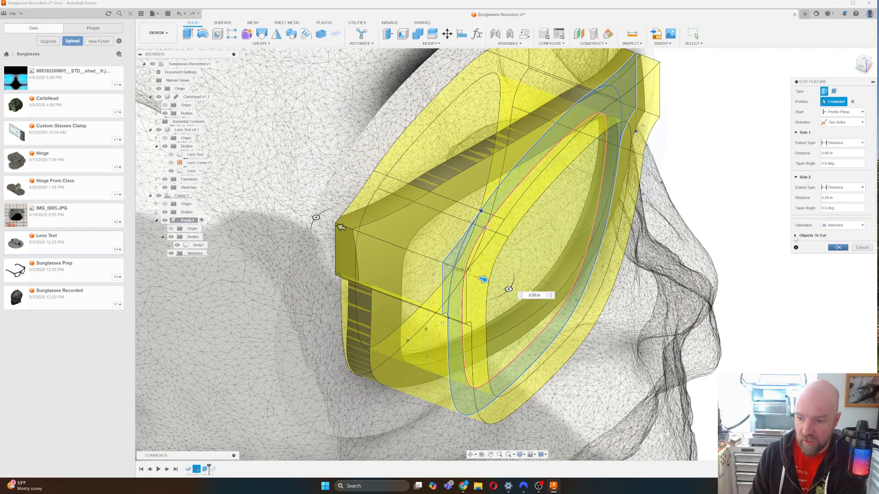
pyautogui.click(796, 236)
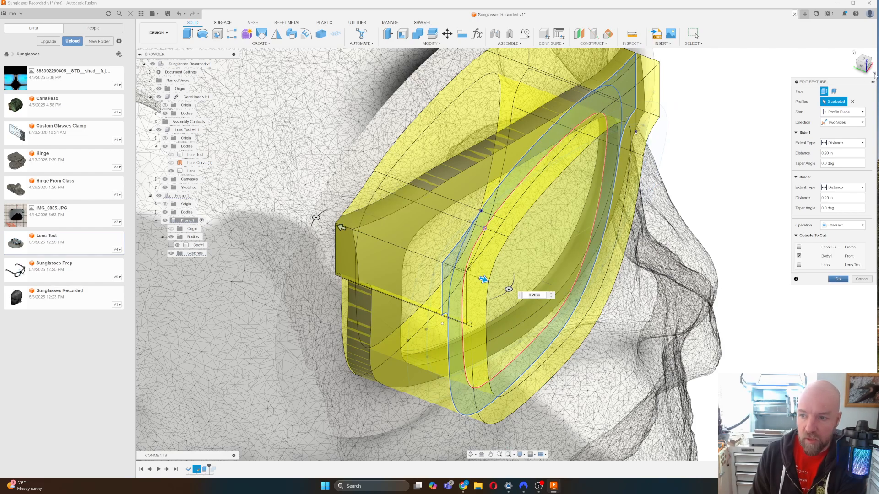
# Check the two-sided frame extrusion from the LEFT view and a near side-on angle.
pyautogui.click(862, 69)
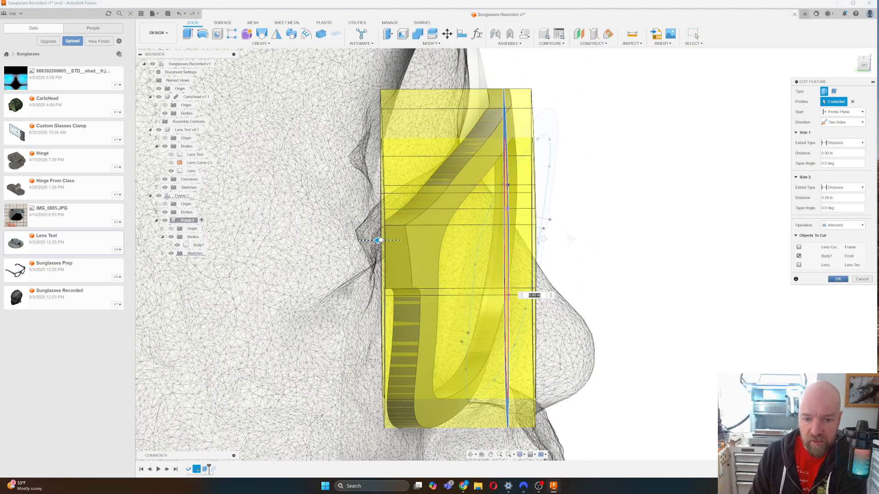
pyautogui.click(378, 240)
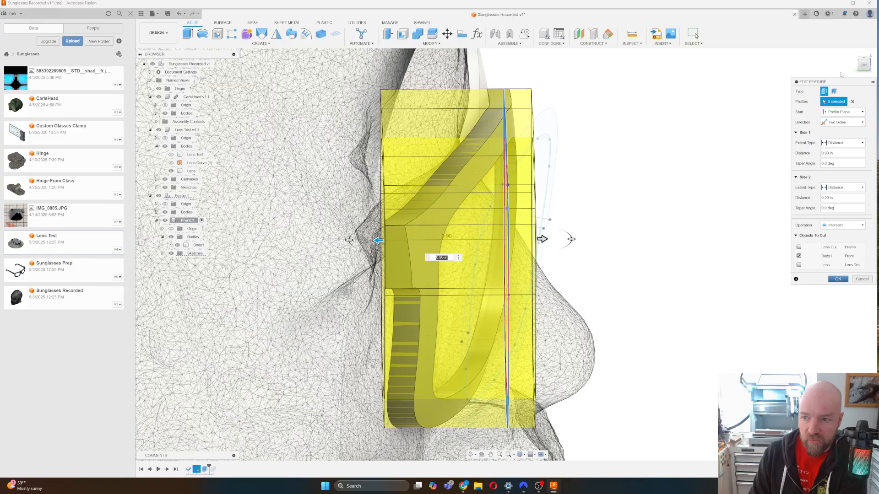
pyautogui.click(863, 67)
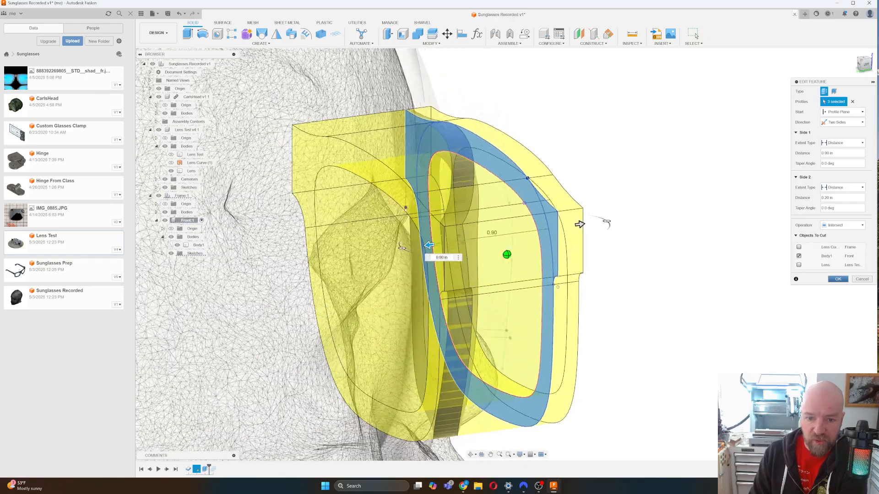
pyautogui.keyDown('shift'); pyautogui.moveTo(506, 254); pyautogui.dragTo(451, 251, button='middle'); pyautogui.keyUp('shift')
pyautogui.click(865, 67)
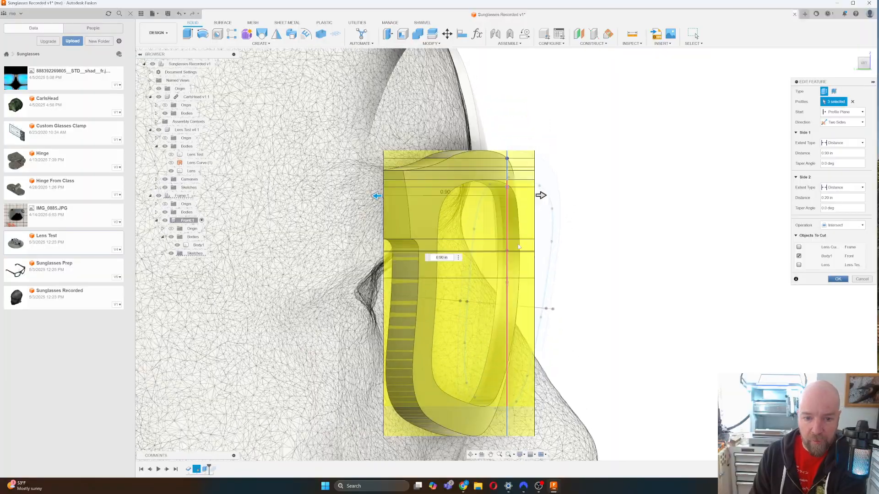
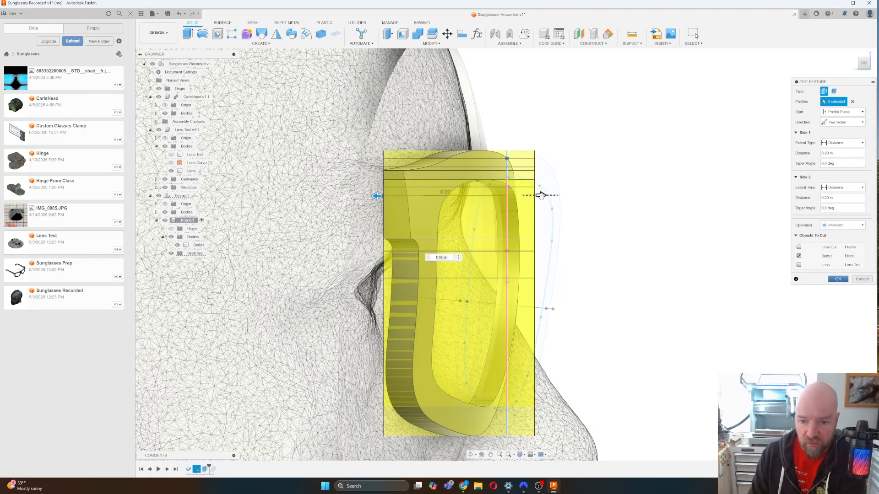
# Narrow the extrusion's Side 2 to 0.10 in, check it from Front and Top, and apply.
pyautogui.moveTo(538, 195); pyautogui.dragTo(528, 196)
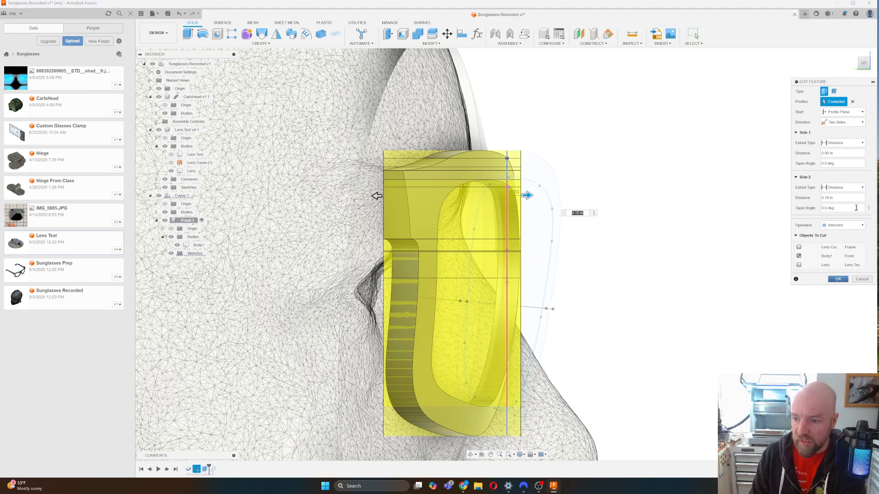
pyautogui.click(870, 68)
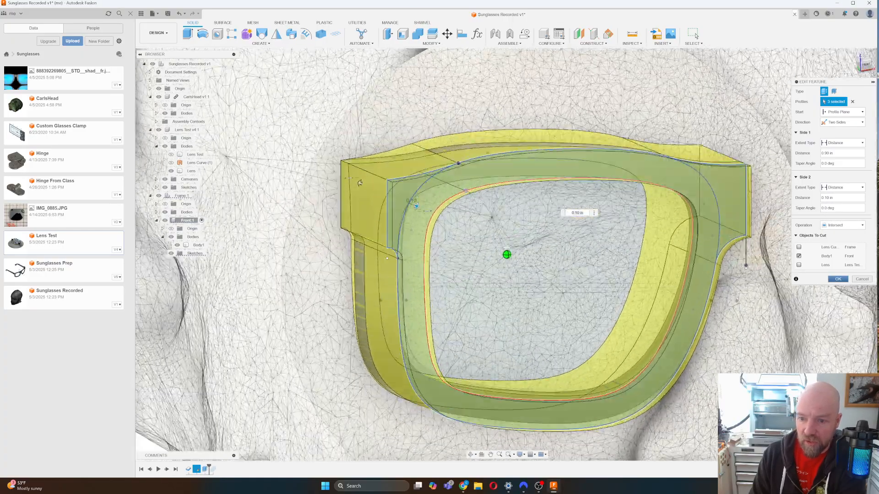
pyautogui.keyDown('shift'); pyautogui.moveTo(507, 255); pyautogui.dragTo(509, 376, button='middle'); pyautogui.keyUp('shift')
pyautogui.click(865, 66)
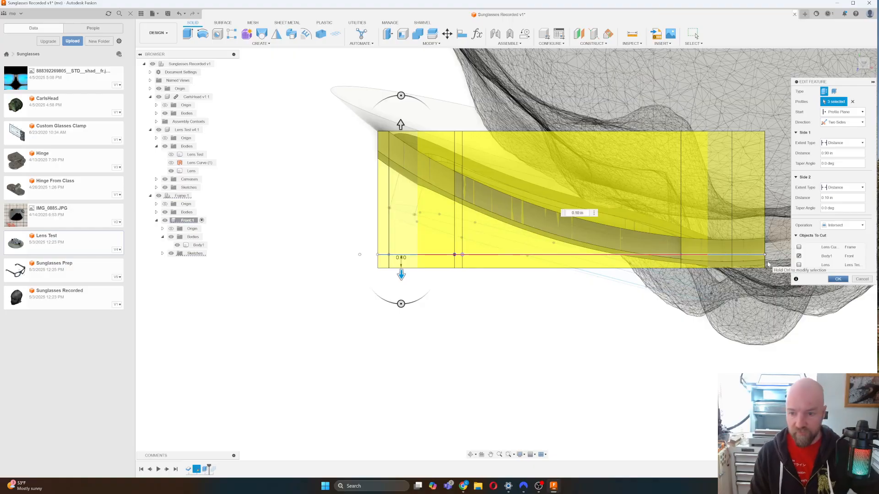
pyautogui.scroll(3, 768, 264)
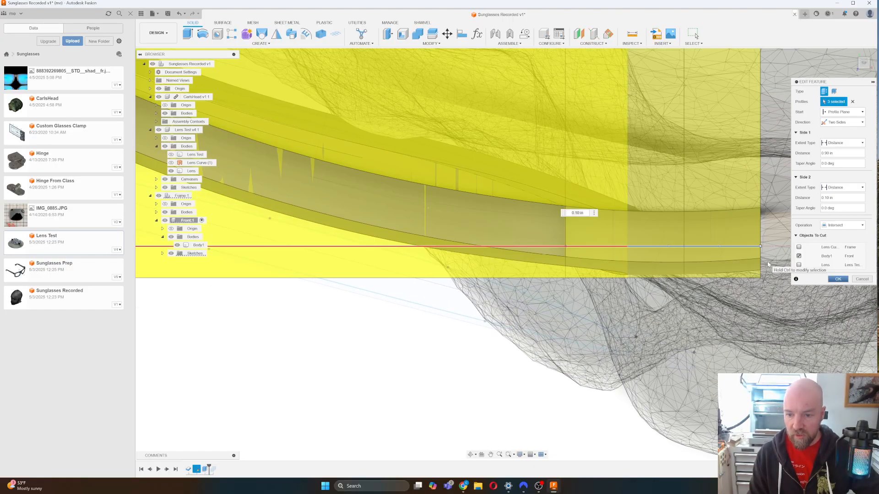
pyautogui.scroll(-5, 768, 264)
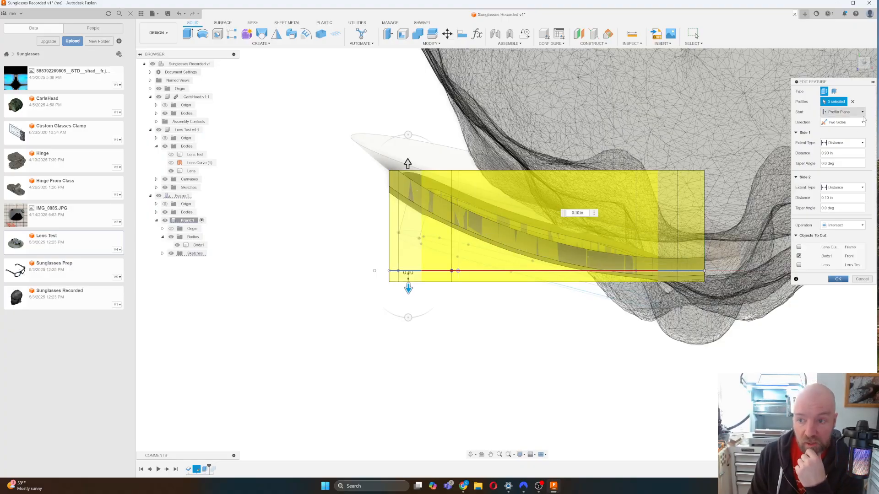
pyautogui.moveTo(864, 64)
pyautogui.mouseDown()
pyautogui.moveTo(878, 82)
pyautogui.moveTo(862, 64)
pyautogui.mouseUp()
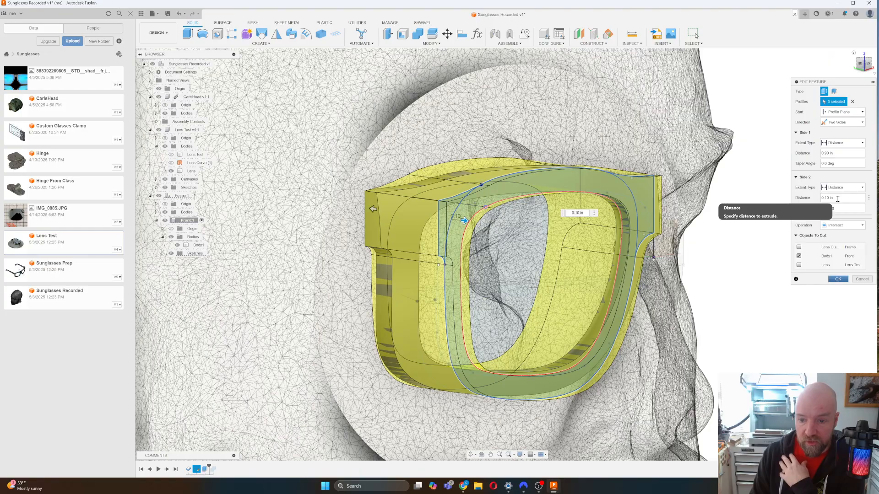
pyautogui.click(839, 280)
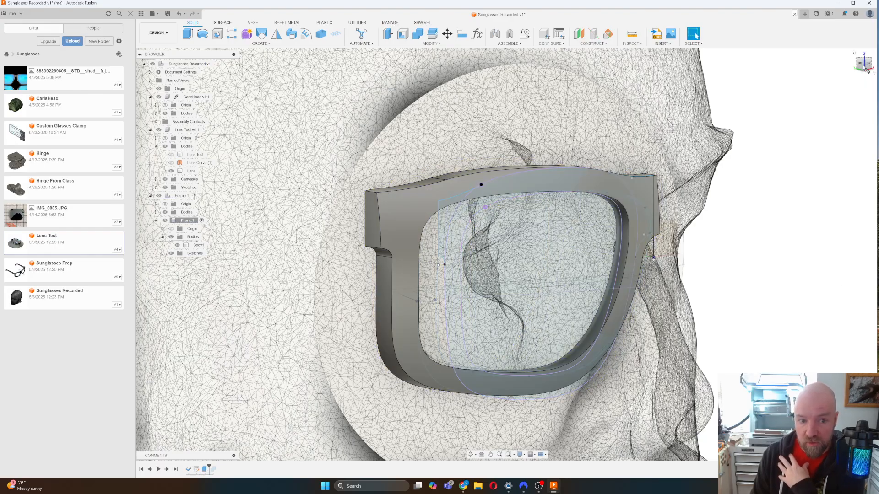
# Open and close the Mirror tool unused, then roll the timeline forward past the Mirror feature.
pyautogui.moveTo(864, 67); pyautogui.dragTo(876, 81)
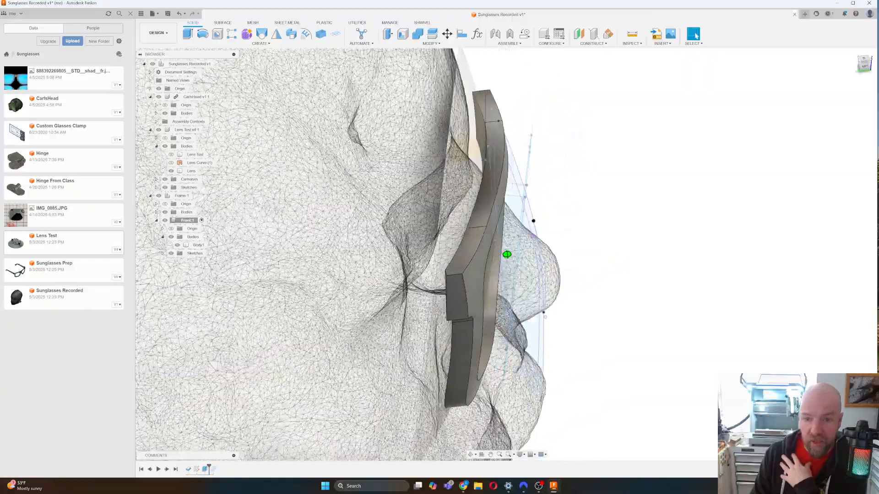
pyautogui.moveTo(507, 255)
pyautogui.keyDown('shift'); pyautogui.mouseDown(button='middle')
pyautogui.moveTo(396, 245)
pyautogui.moveTo(513, 256)
pyautogui.mouseUp(button='middle'); pyautogui.keyUp('shift')
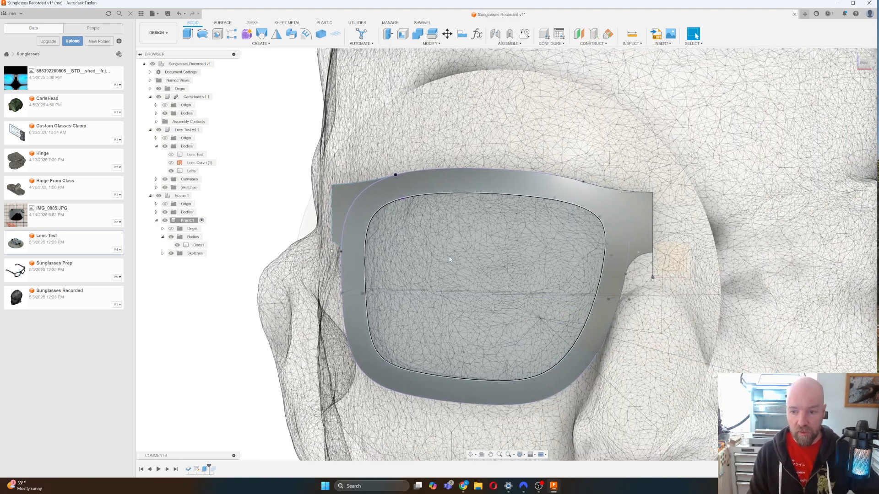
pyautogui.scroll(-2, 450, 259)
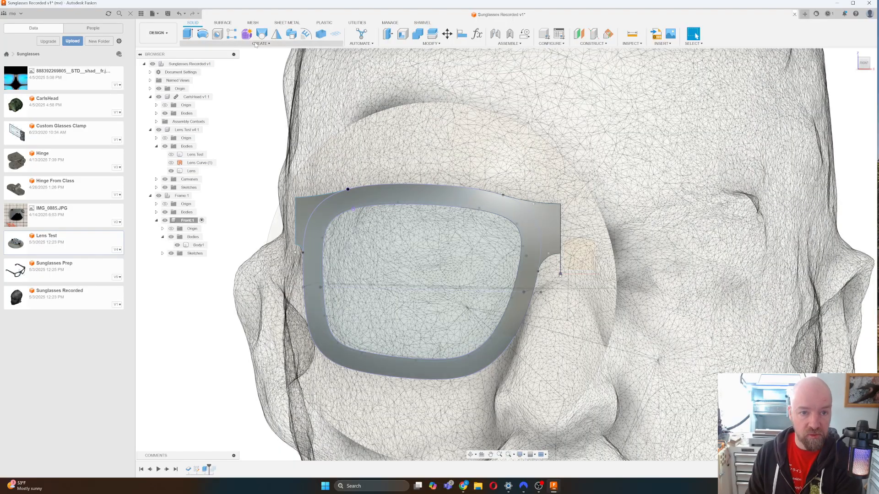
pyautogui.click(260, 44)
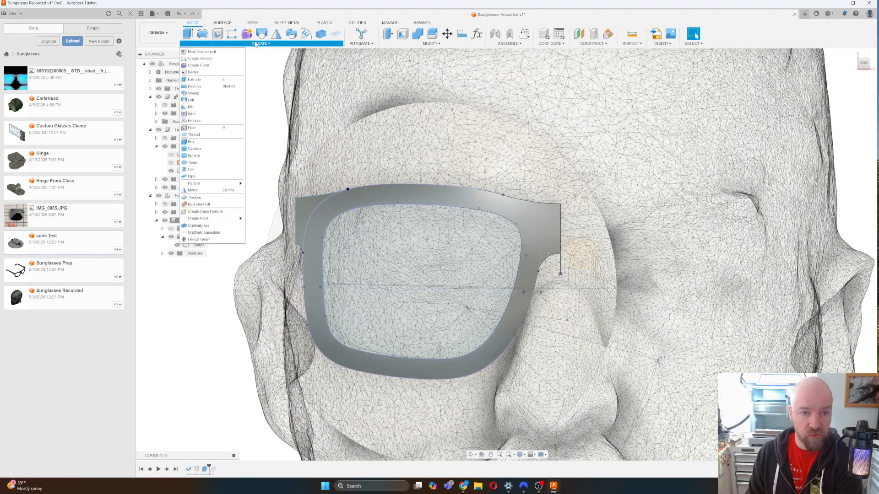
pyautogui.click(212, 193)
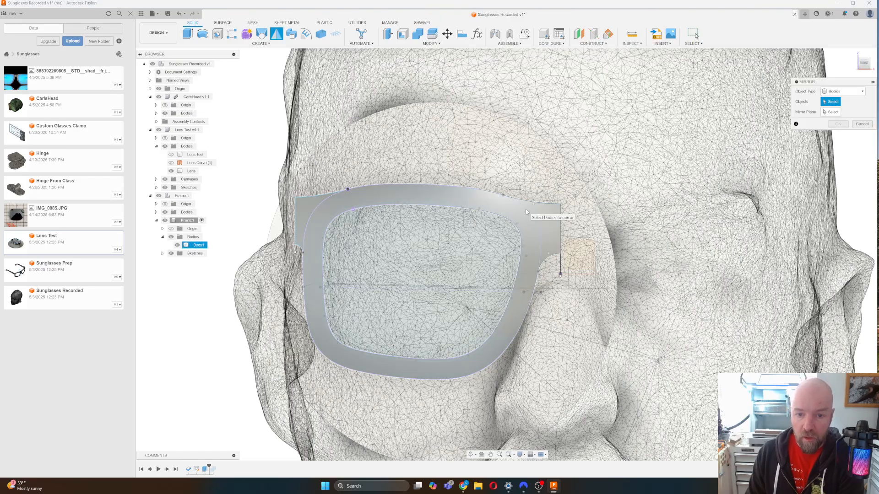
pyautogui.click(861, 123)
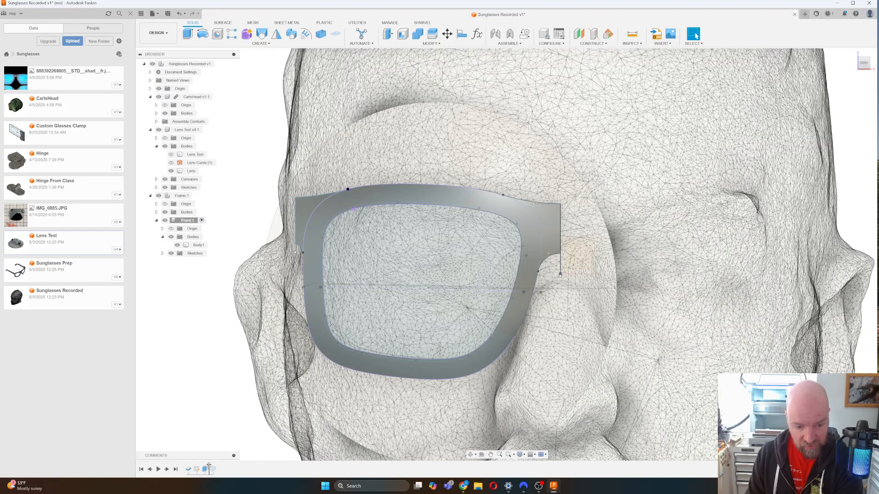
pyautogui.moveTo(208, 468); pyautogui.dragTo(217, 467)
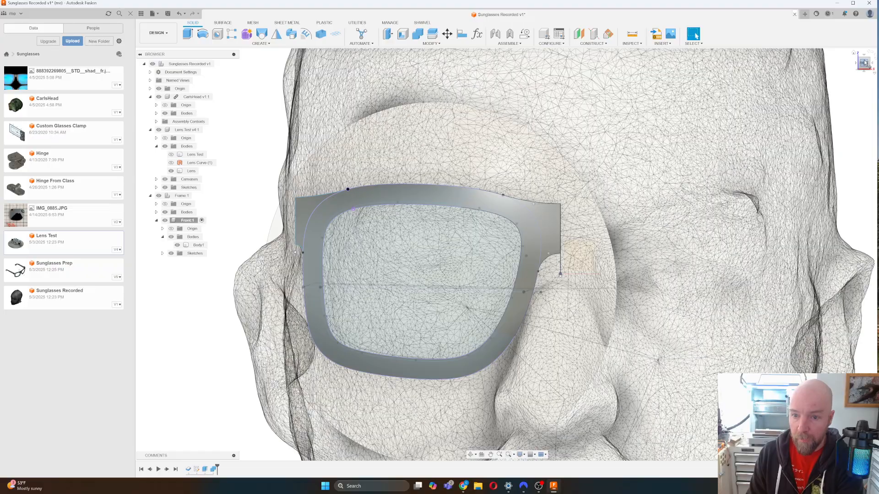
pyautogui.click(865, 63)
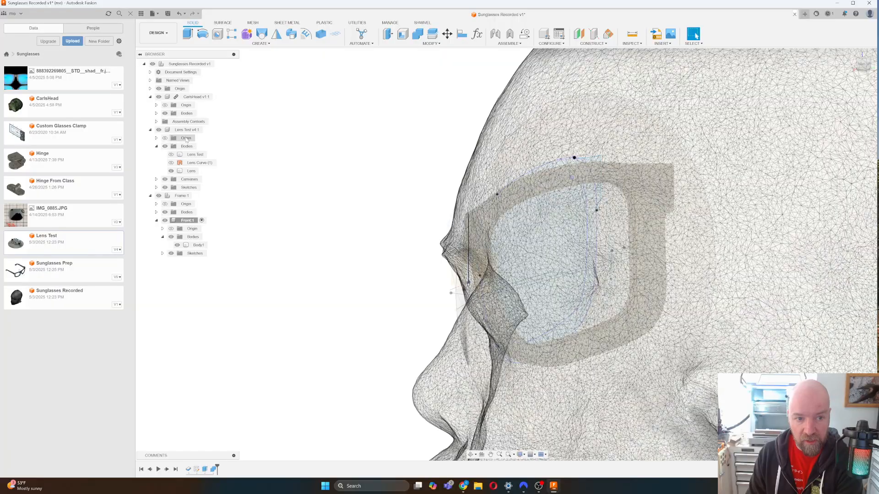
# Hide the CarlsHead mesh, then reopen the Combine feature to inspect it and cancel.
pyautogui.click(158, 96)
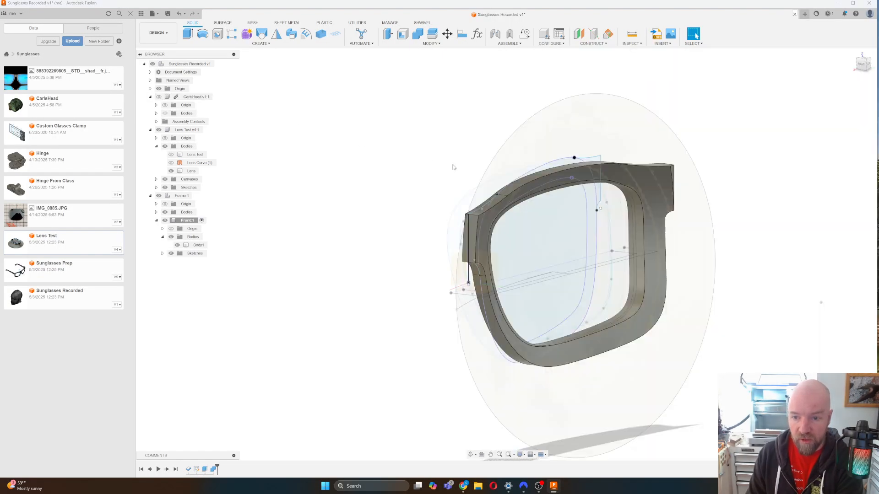
pyautogui.rightClick(215, 469)
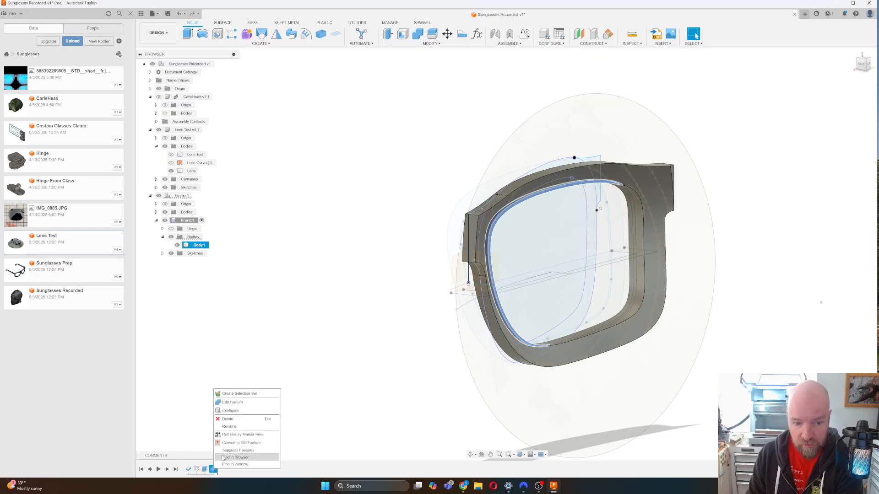
pyautogui.click(233, 403)
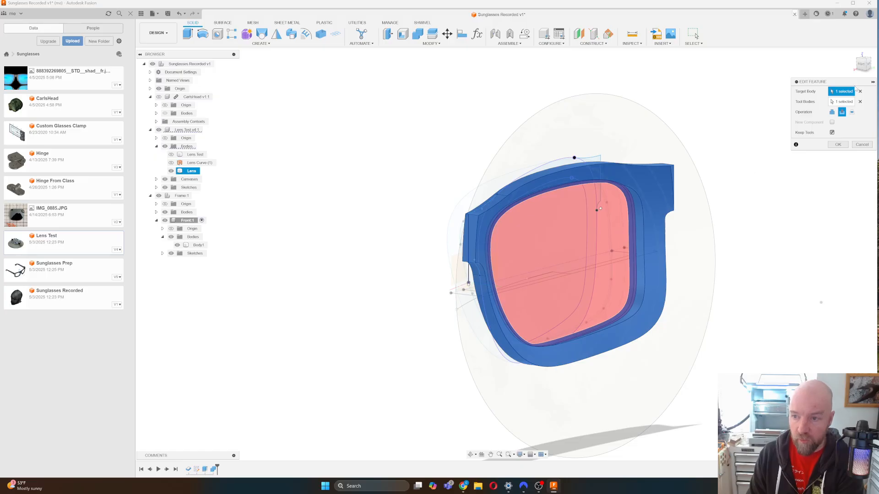
pyautogui.click(868, 65)
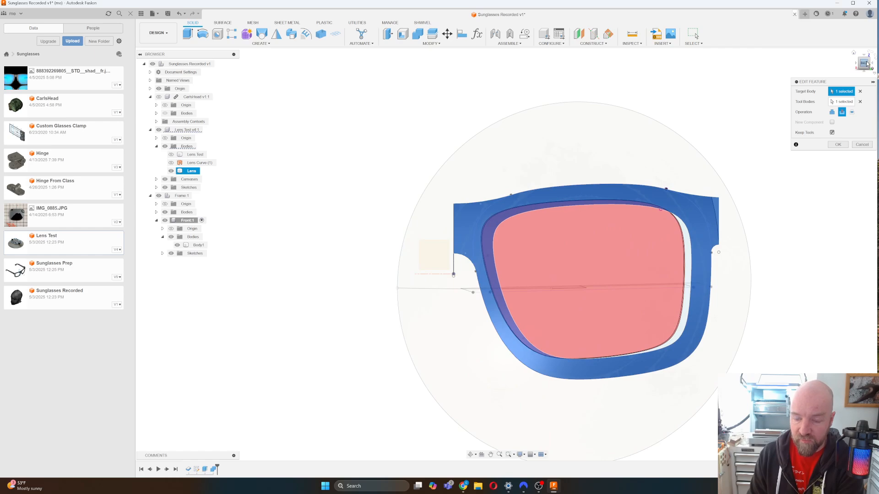
pyautogui.keyDown('shift'); pyautogui.moveTo(507, 254); pyautogui.dragTo(364, 385, button='middle'); pyautogui.keyUp('shift')
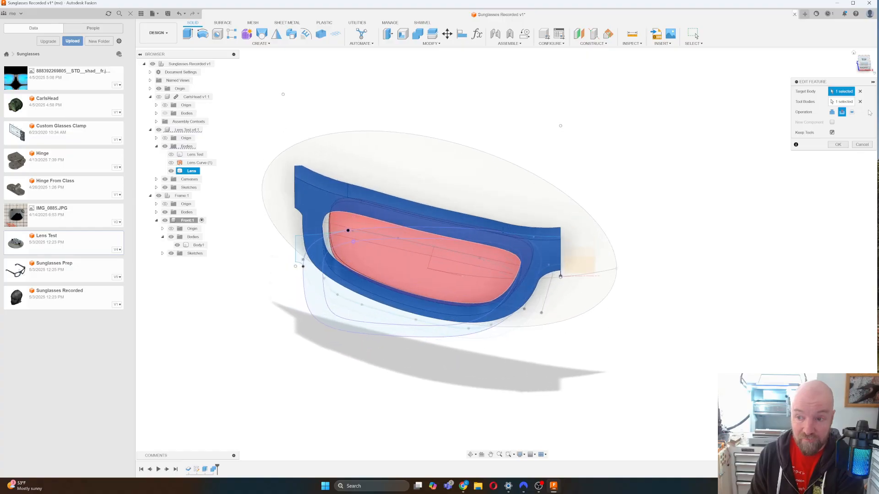
pyautogui.click(860, 145)
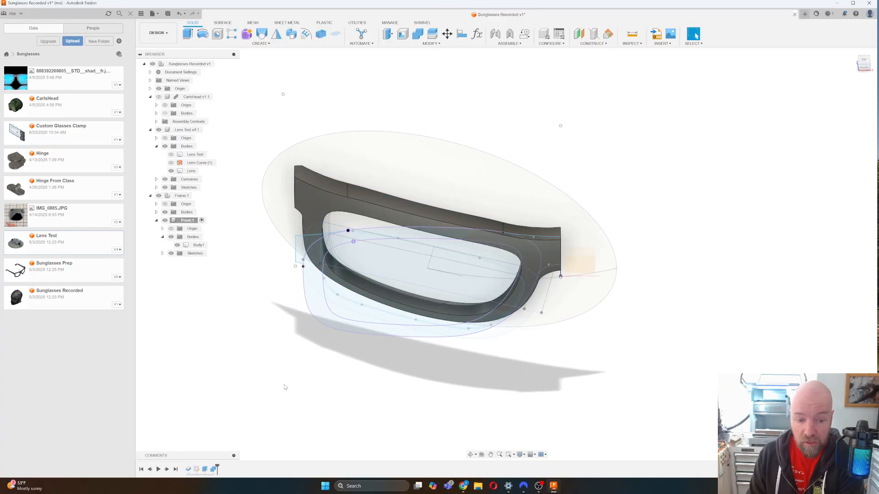
# Reopen Extrude1 and reselect the lens ring and inner ring strips as profiles, second side 0.50 in.
pyautogui.rightClick(205, 470)
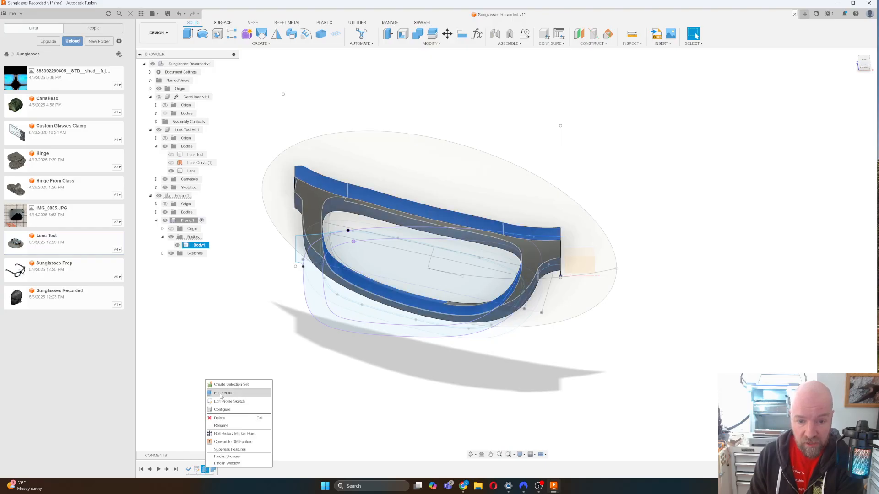
pyautogui.click(223, 393)
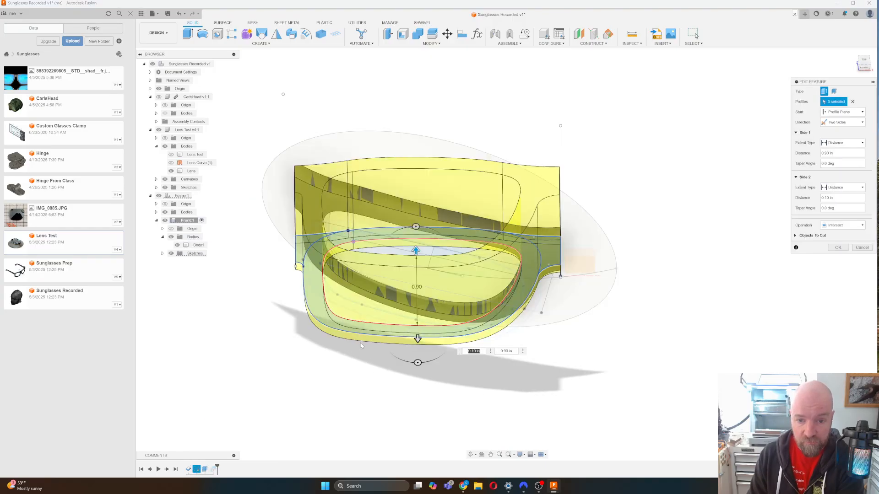
pyautogui.click(852, 102)
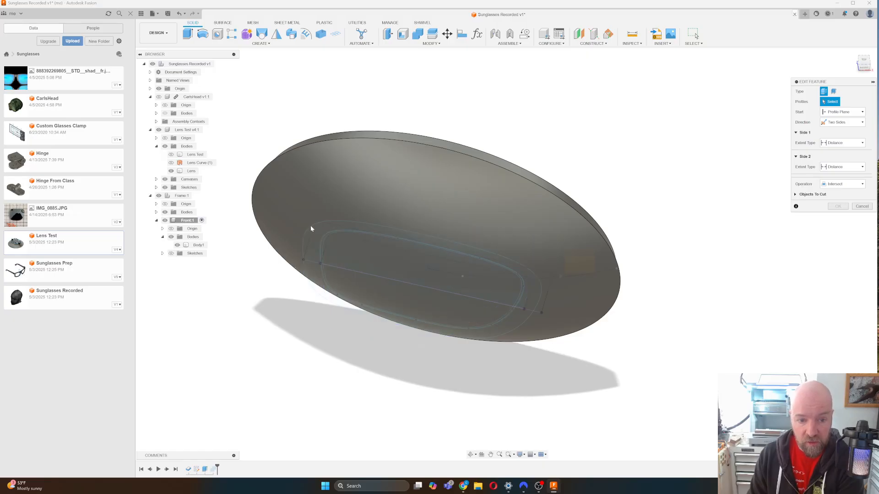
pyautogui.click(323, 239)
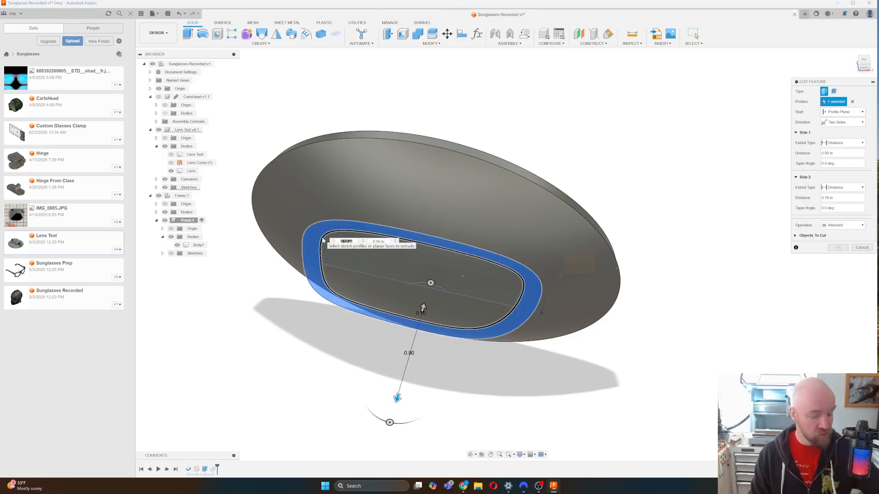
pyautogui.scroll(5, 325, 238)
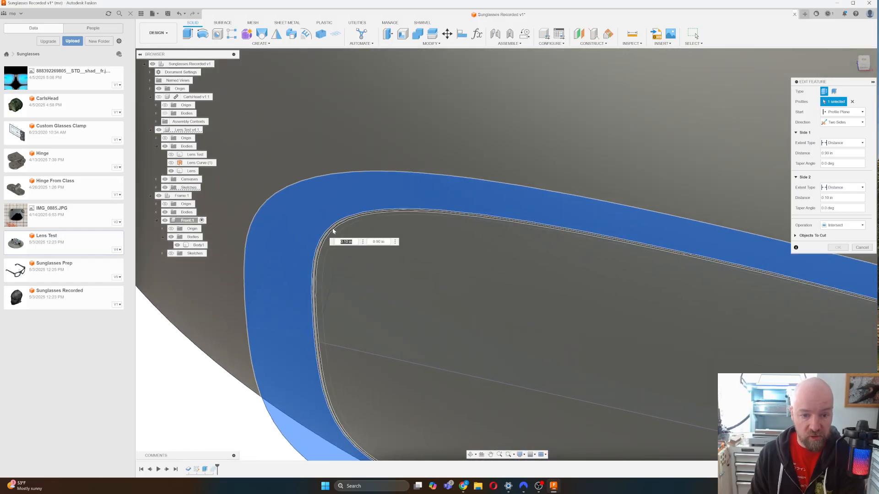
pyautogui.click(333, 232)
pyautogui.click(333, 235)
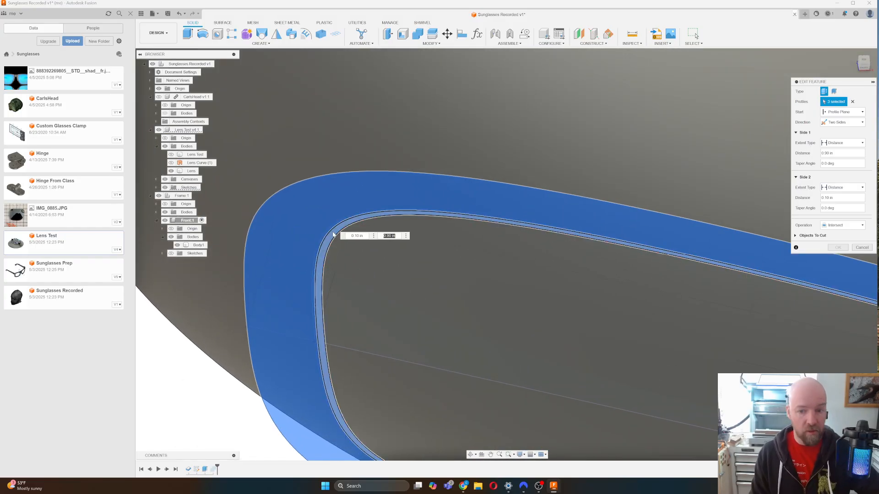
pyautogui.scroll(-5, 493, 353)
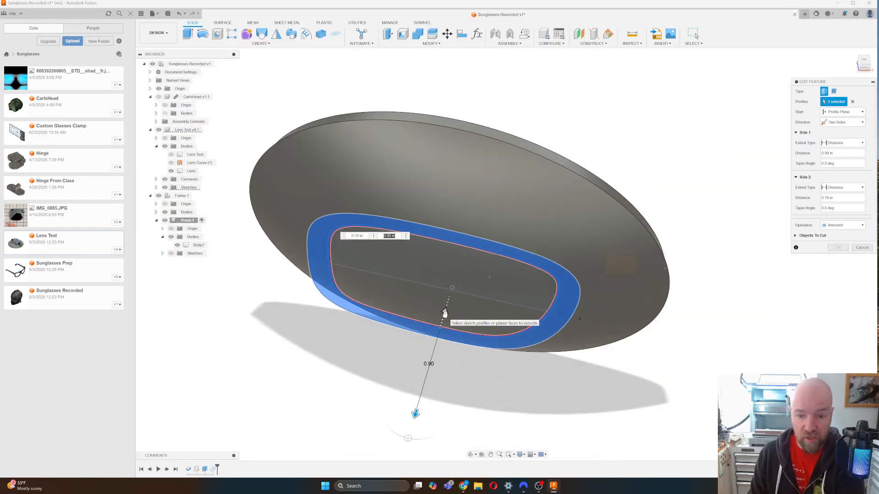
pyautogui.moveTo(446, 315); pyautogui.dragTo(455, 277)
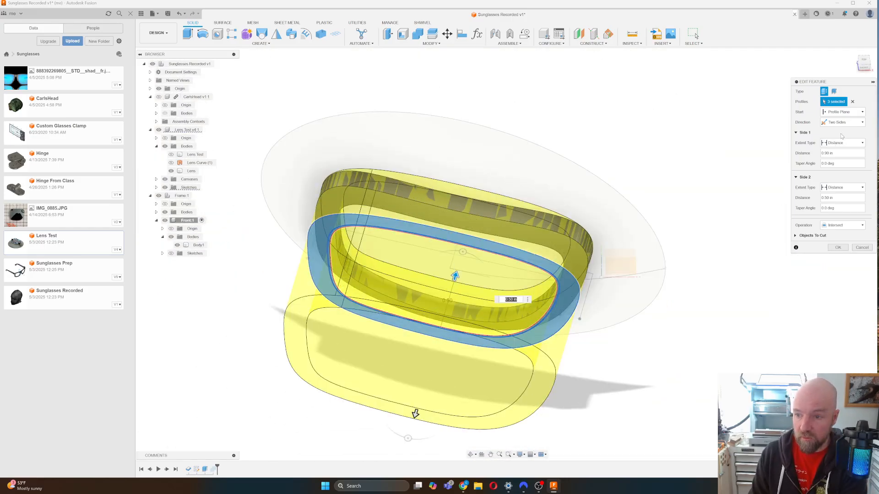
# Change it to a One Side extrude with extent All, intersecting Body1, and apply.
pyautogui.click(846, 112)
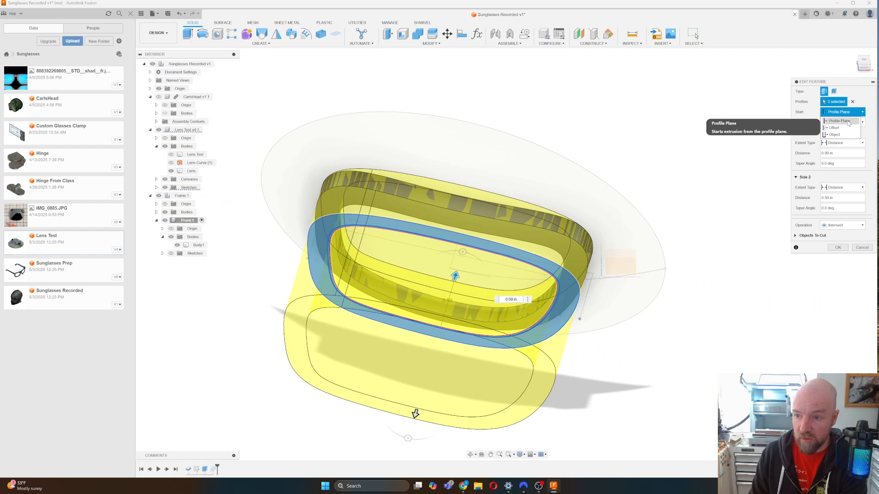
pyautogui.click(846, 121)
pyautogui.click(852, 122)
pyautogui.click(853, 131)
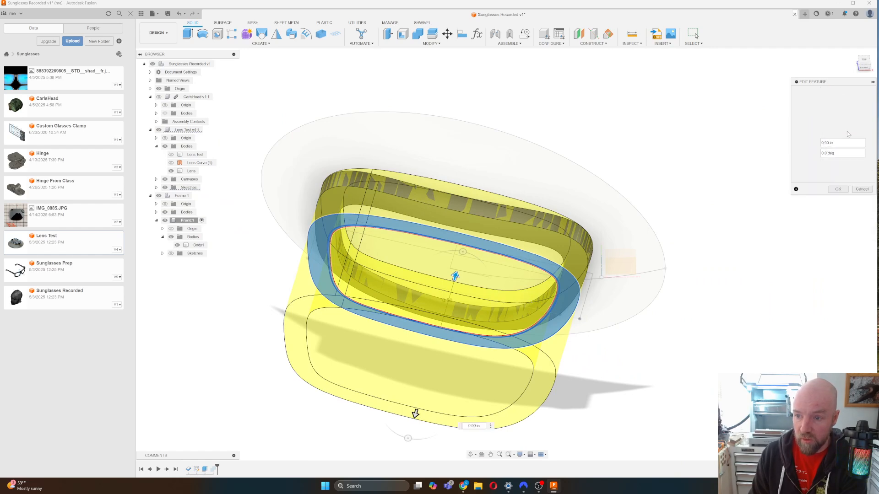
pyautogui.click(841, 132)
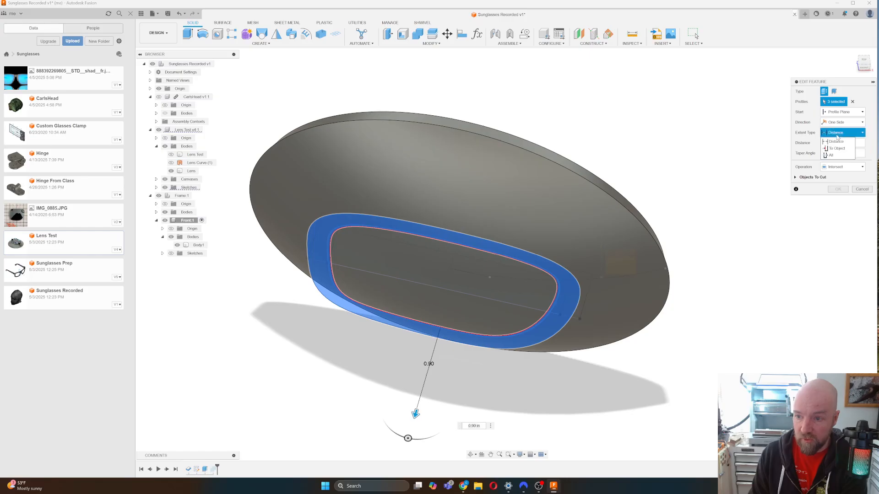
pyautogui.click(836, 155)
pyautogui.moveTo(438, 333); pyautogui.dragTo(455, 276)
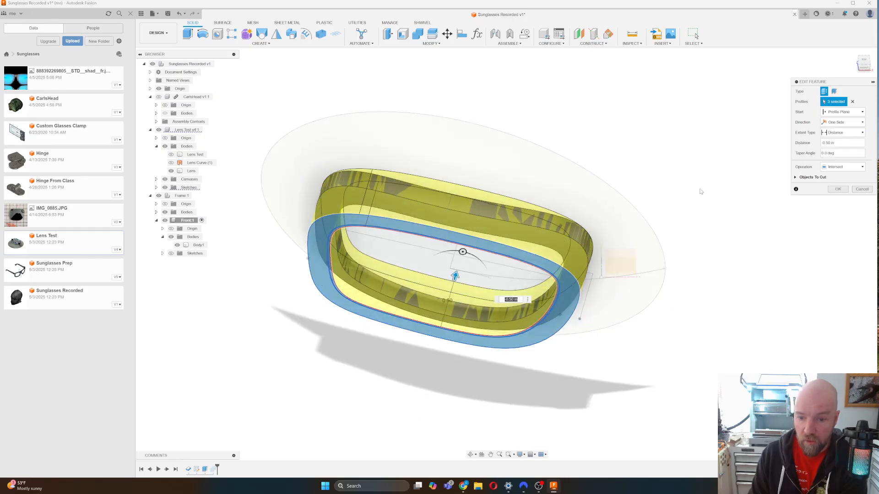
pyautogui.click(843, 132)
pyautogui.click(841, 155)
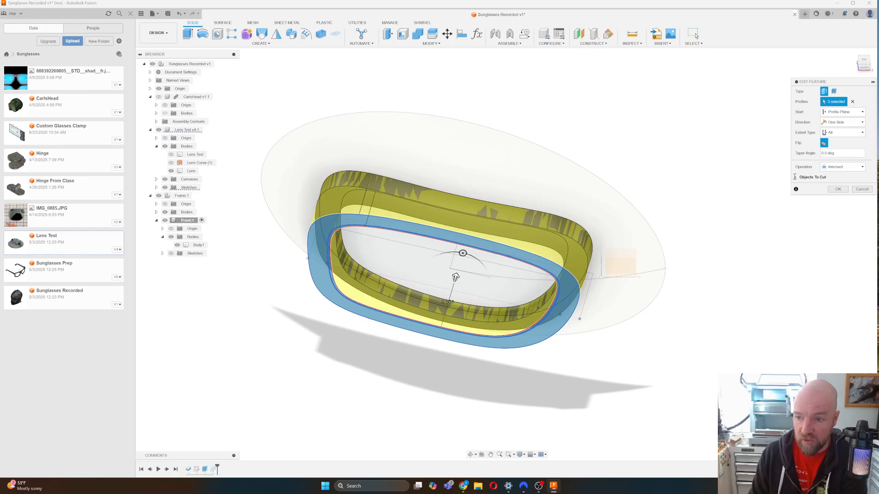
pyautogui.click(796, 177)
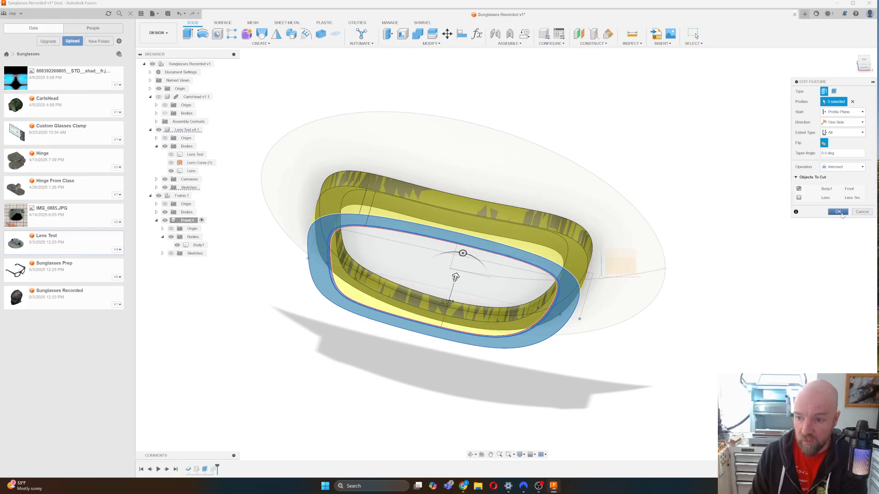
pyautogui.click(841, 214)
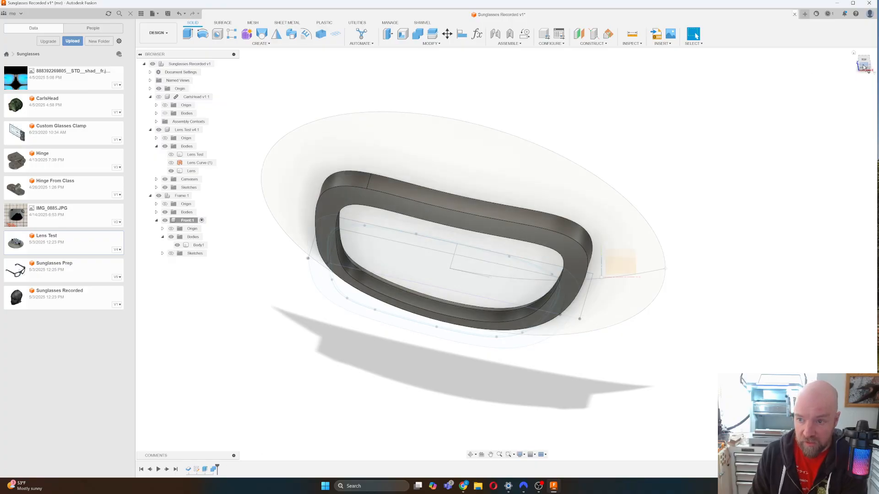
pyautogui.moveTo(864, 67)
pyautogui.mouseDown()
pyautogui.moveTo(781, 67)
pyautogui.moveTo(865, 65)
pyautogui.mouseUp()
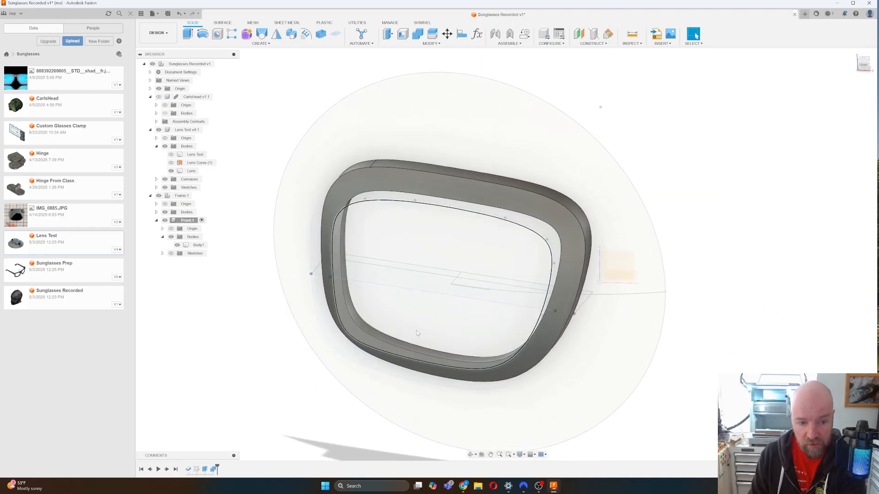
# Show the Frame sketches and start an extrude on the profile at the frame's right edge.
pyautogui.click(171, 254)
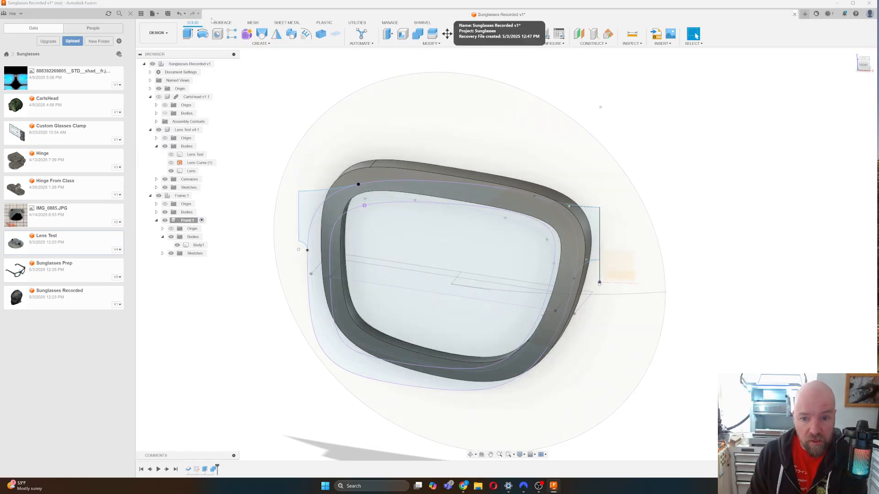
pyautogui.click(257, 48)
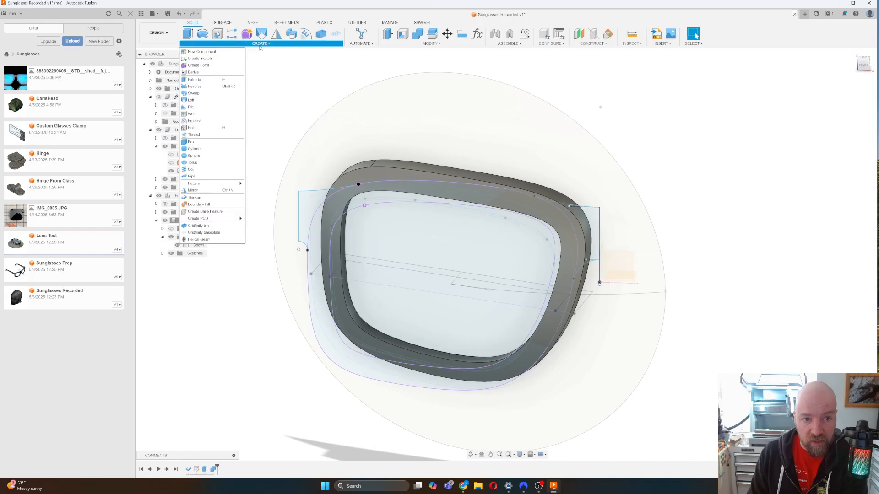
pyautogui.click(203, 81)
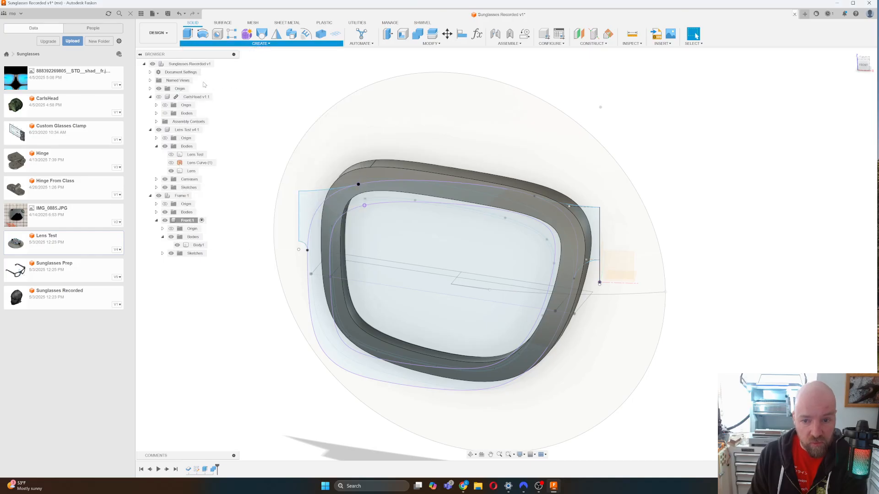
pyautogui.click(586, 229)
pyautogui.moveTo(867, 66); pyautogui.dragTo(866, 103)
pyautogui.keyDown('shift'); pyautogui.moveTo(586, 274); pyautogui.dragTo(426, 210, button='middle'); pyautogui.keyUp('shift')
pyautogui.moveTo(866, 106); pyautogui.dragTo(846, 98)
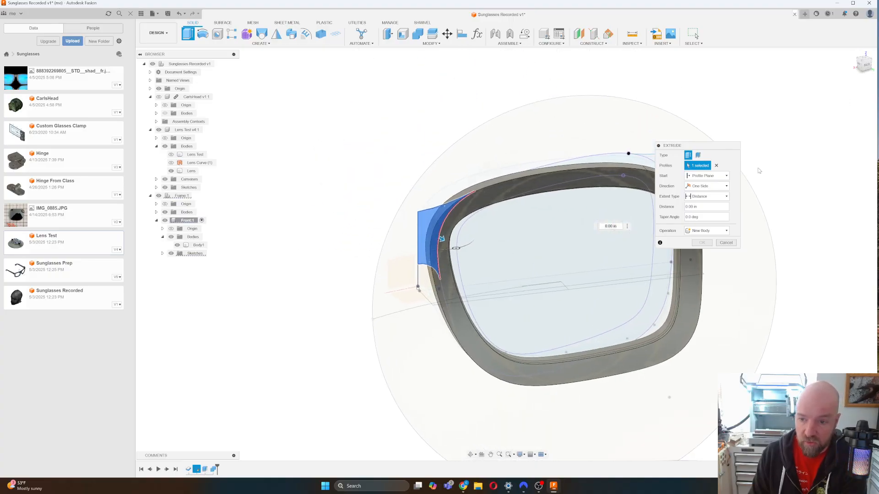
# Make it a Two Sides, New Body extrude with the first side 0.10 in, then To Object.
pyautogui.click(705, 186)
pyautogui.click(702, 202)
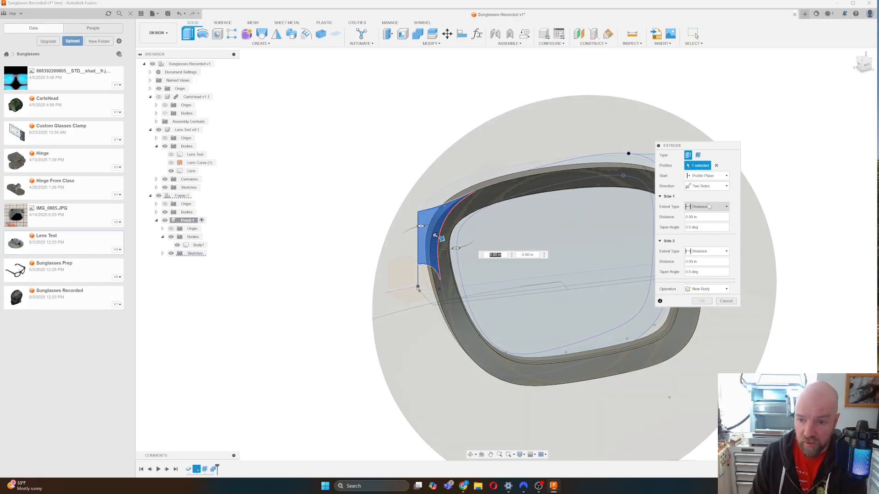
pyautogui.moveTo(441, 239); pyautogui.dragTo(451, 244)
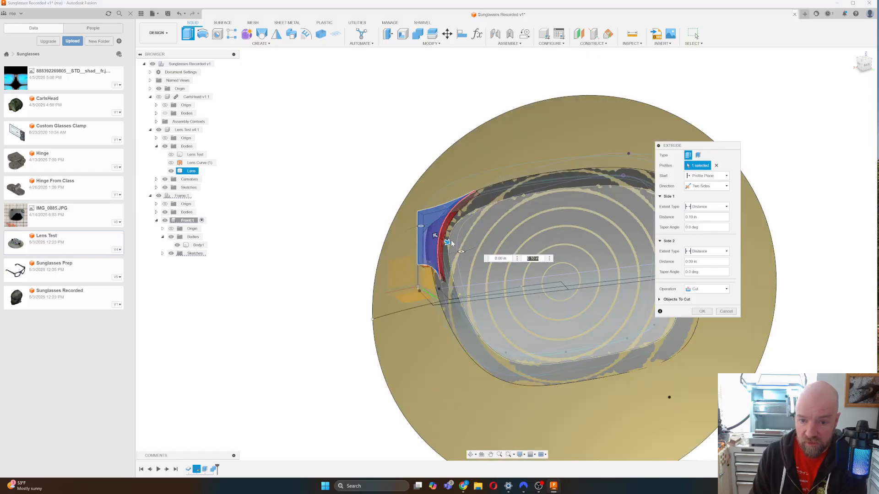
pyautogui.click(711, 290)
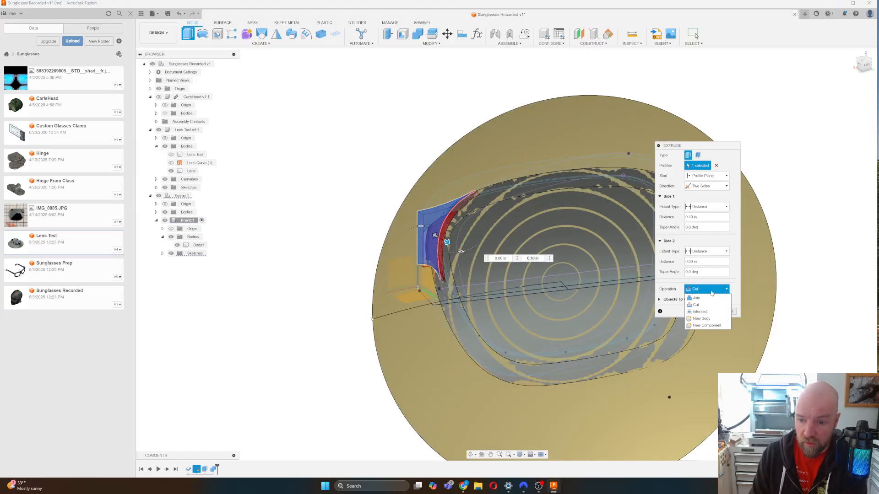
pyautogui.click(701, 319)
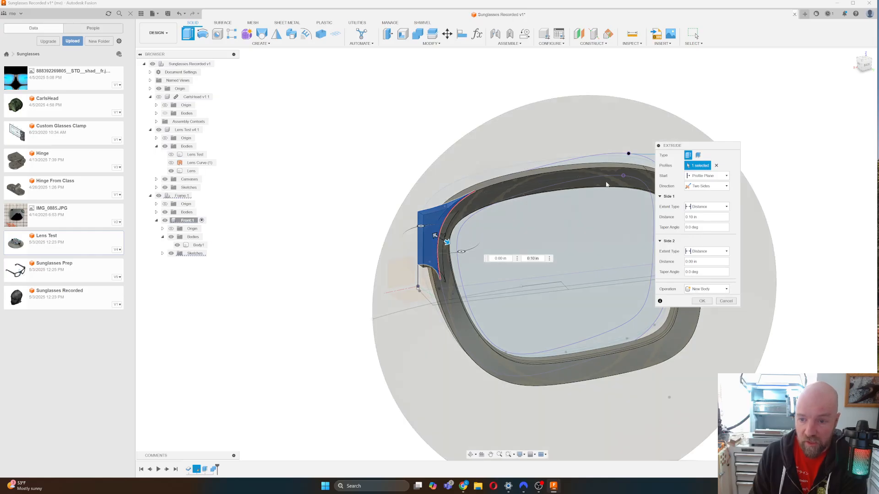
pyautogui.click(708, 207)
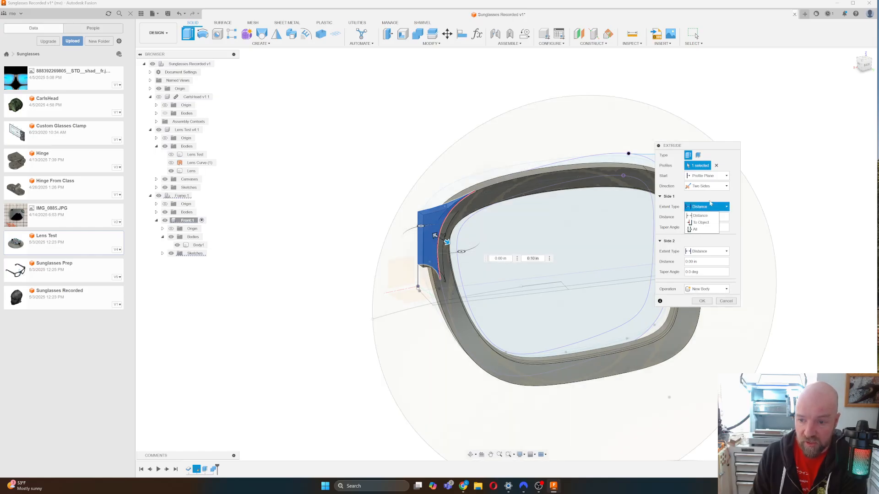
pyautogui.click(705, 223)
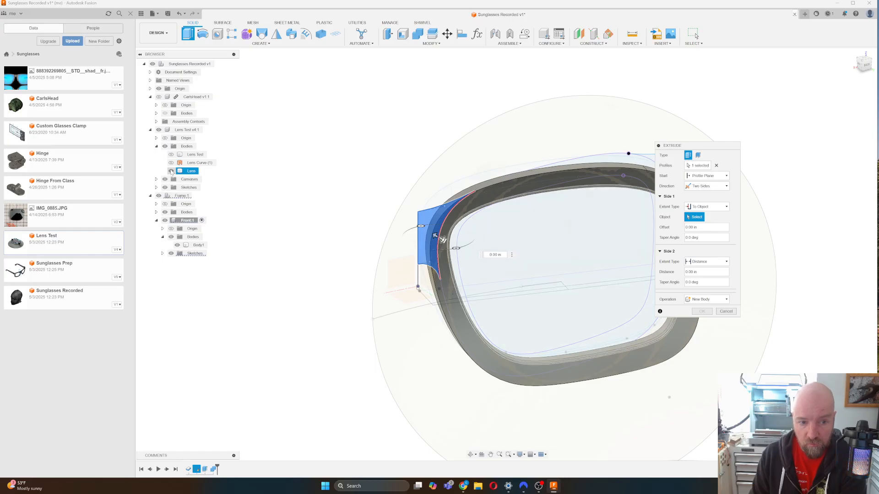
# Hide the Lens Test bodies, cancel the trial extrude, and briefly toggle Body1's visibility.
pyautogui.click(166, 147)
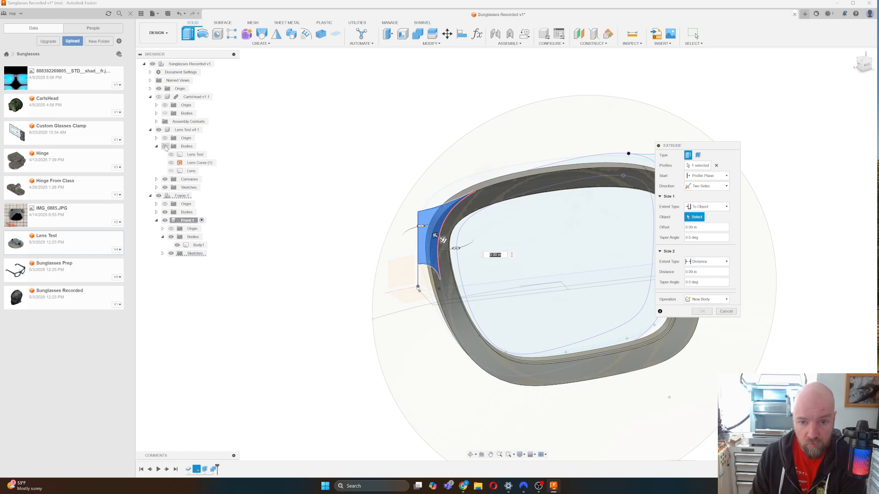
pyautogui.click(863, 64)
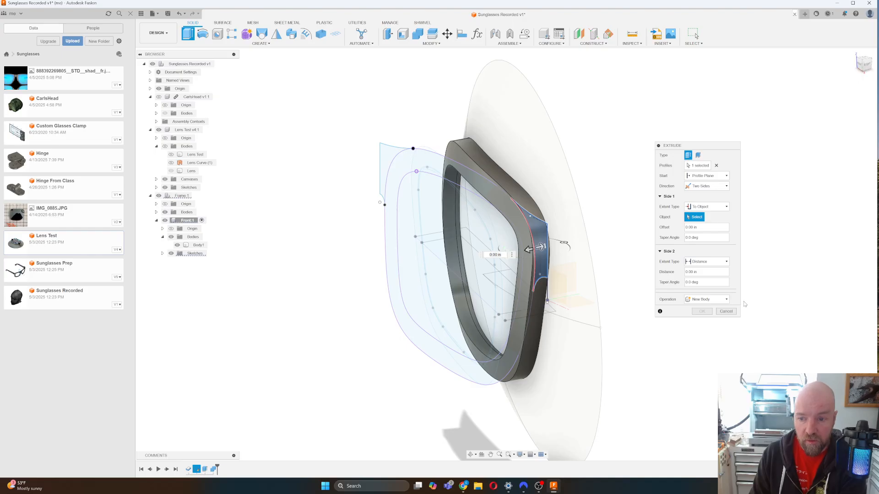
pyautogui.click(726, 312)
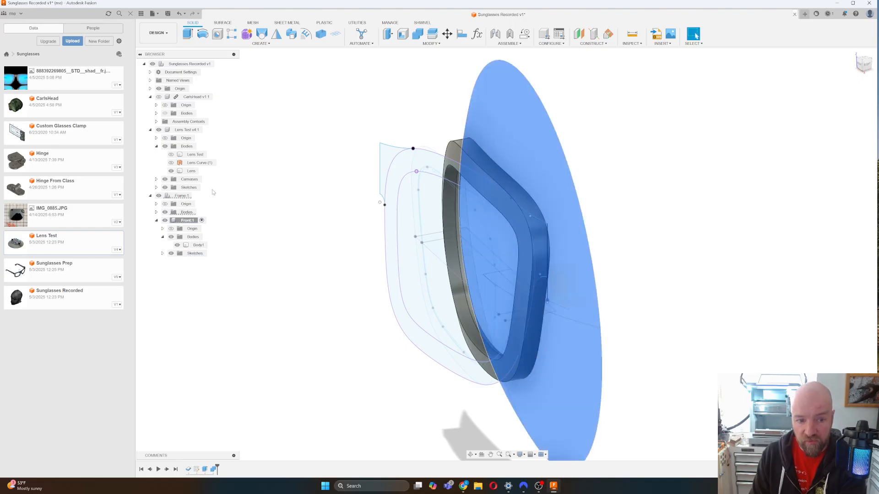
pyautogui.click(177, 245)
pyautogui.click(177, 246)
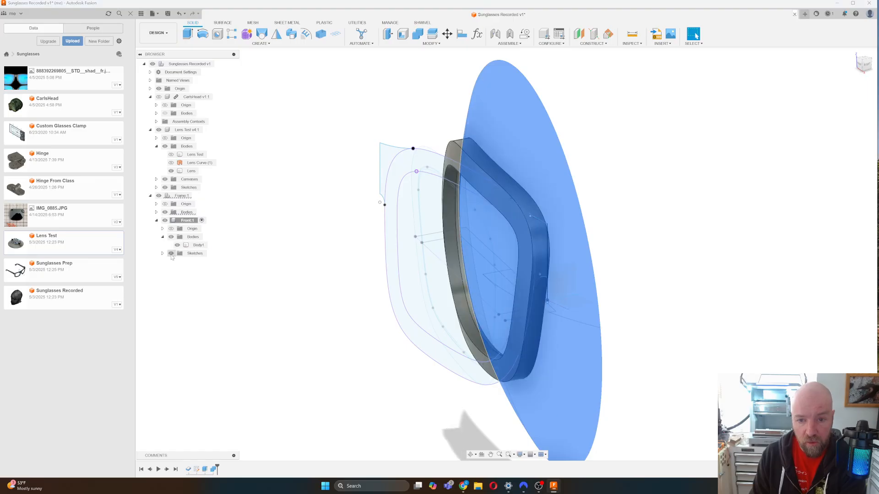
# Hide the frame sketches and extrude the side profile To Object up to the frame body as New Body.
pyautogui.click(171, 254)
pyautogui.click(156, 213)
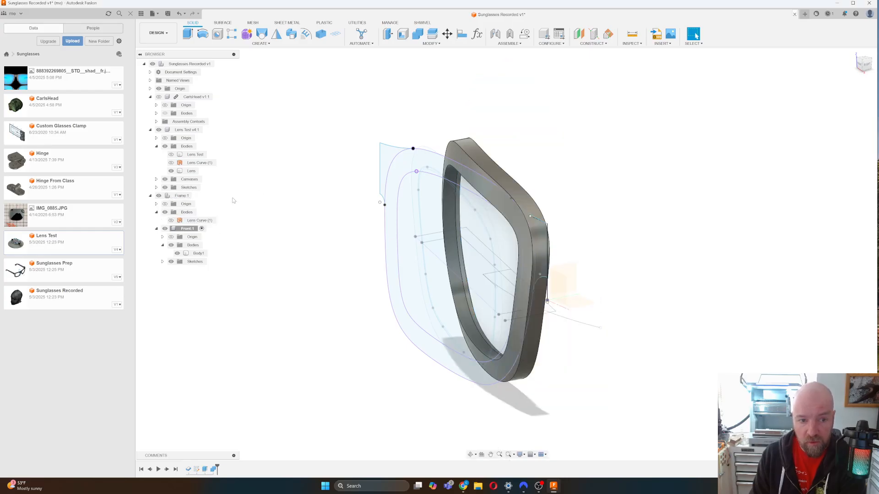
pyautogui.click(188, 36)
pyautogui.click(539, 221)
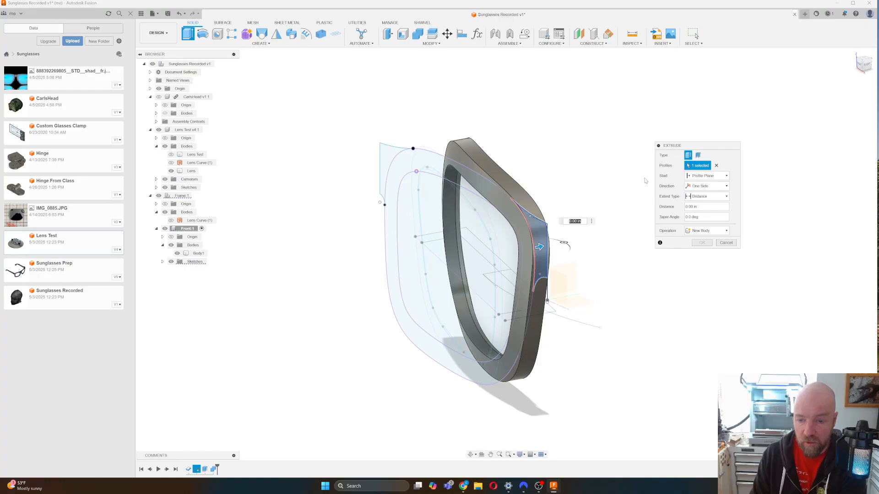
pyautogui.click(708, 197)
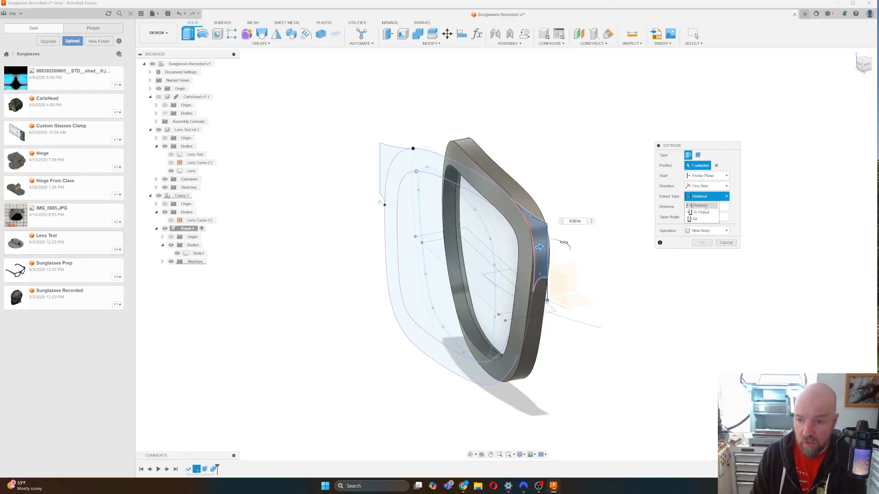
pyautogui.click(701, 211)
pyautogui.click(864, 64)
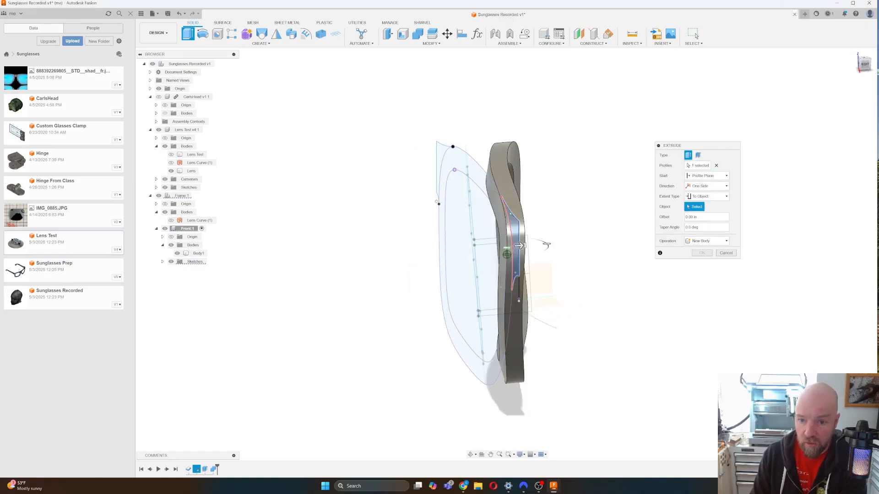
pyautogui.keyDown('shift'); pyautogui.moveTo(507, 254); pyautogui.dragTo(407, 250, button='middle'); pyautogui.keyUp('shift')
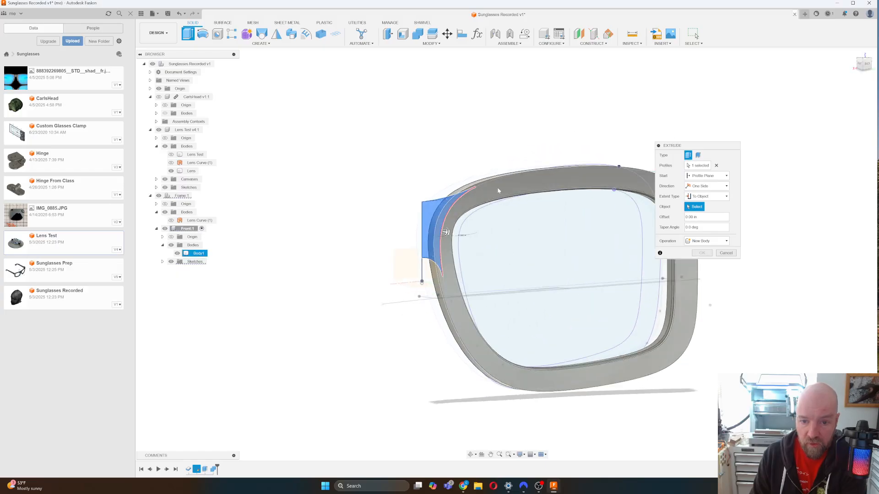
pyautogui.click(475, 197)
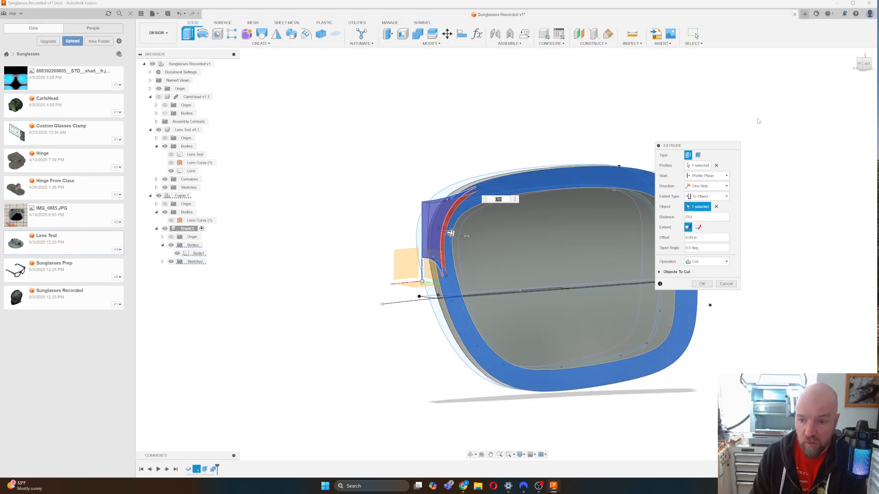
pyautogui.click(707, 262)
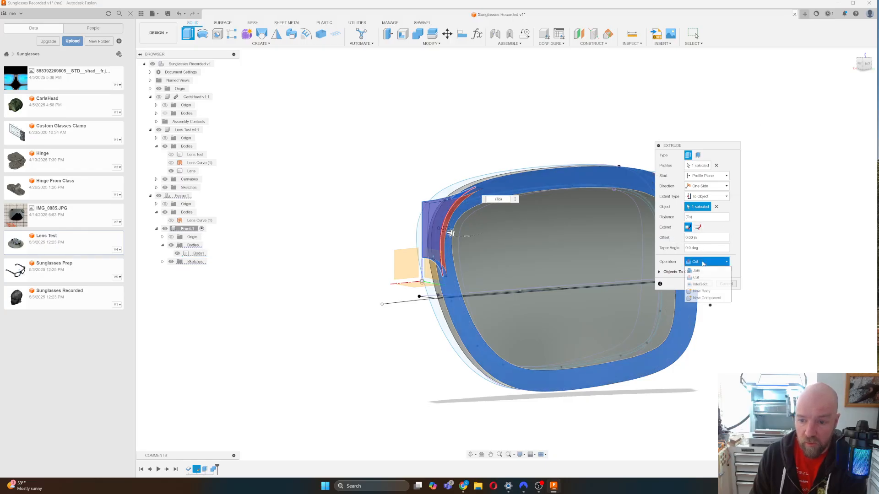
pyautogui.click(701, 291)
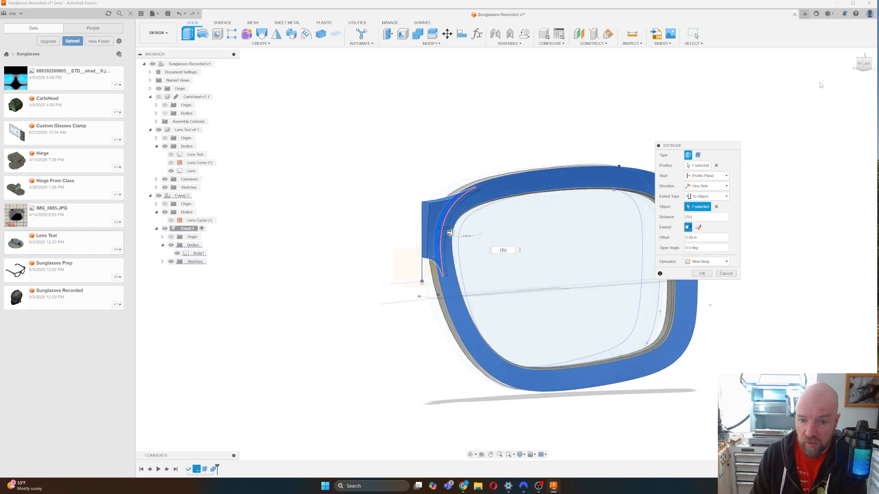
# Make it two-sided with Side 2 also To Object on the frame body, creating Body2.
pyautogui.moveTo(864, 69); pyautogui.dragTo(862, 107)
pyautogui.keyDown('shift'); pyautogui.moveTo(437, 264); pyautogui.dragTo(527, 283, button='middle'); pyautogui.keyUp('shift')
pyautogui.moveTo(875, 94); pyautogui.dragTo(873, 68)
pyautogui.keyDown('shift'); pyautogui.moveTo(531, 223); pyautogui.dragTo(575, 238, button='middle'); pyautogui.keyUp('shift')
pyautogui.moveTo(866, 68); pyautogui.dragTo(866, 59)
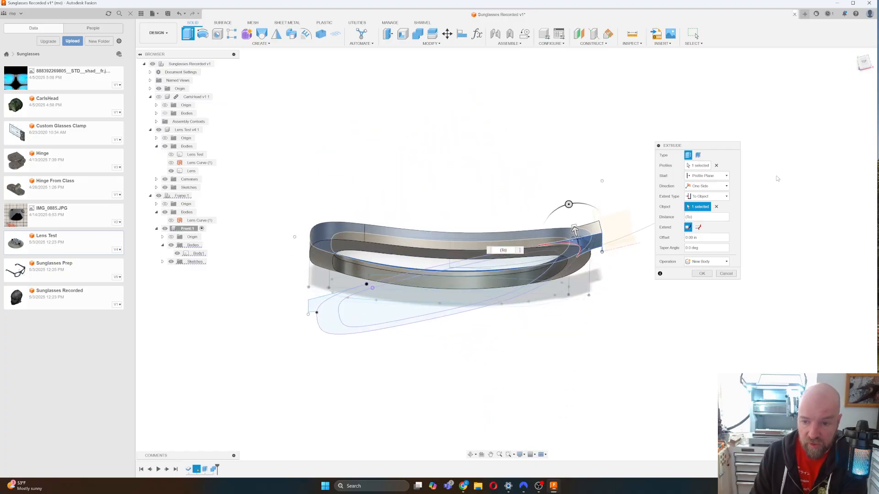
pyautogui.click(707, 186)
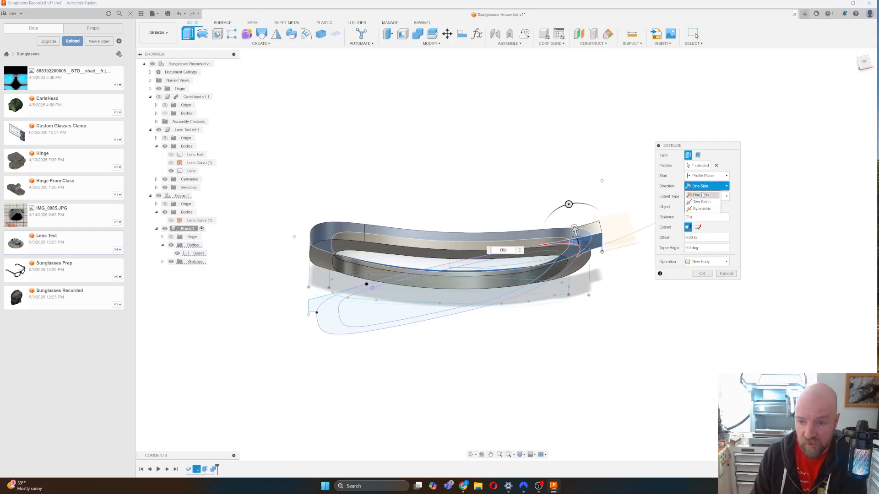
pyautogui.click(700, 202)
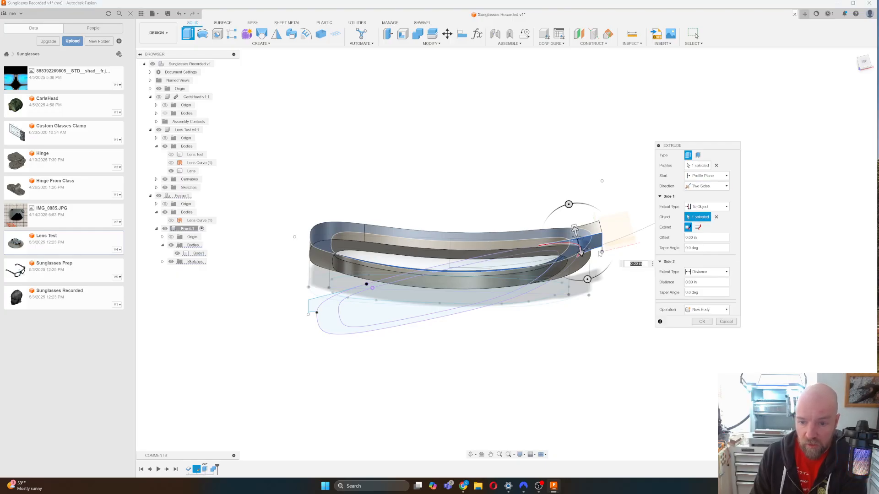
pyautogui.moveTo(581, 253); pyautogui.dragTo(583, 262)
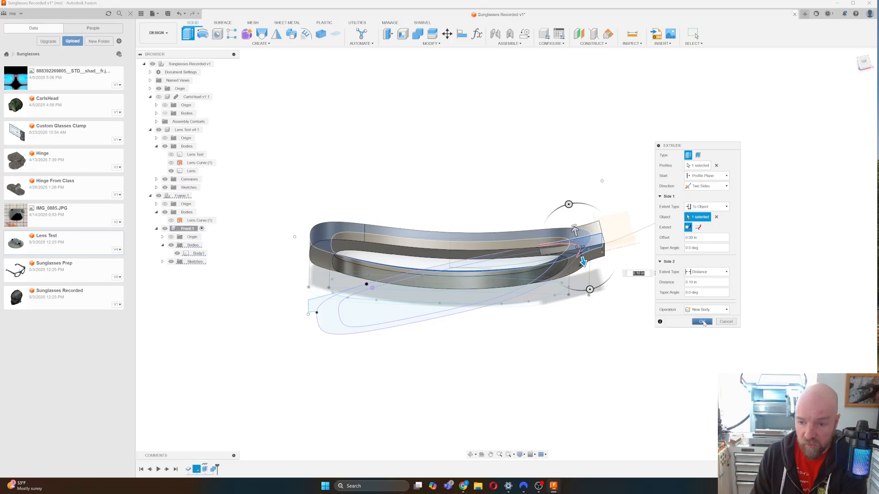
pyautogui.click(706, 272)
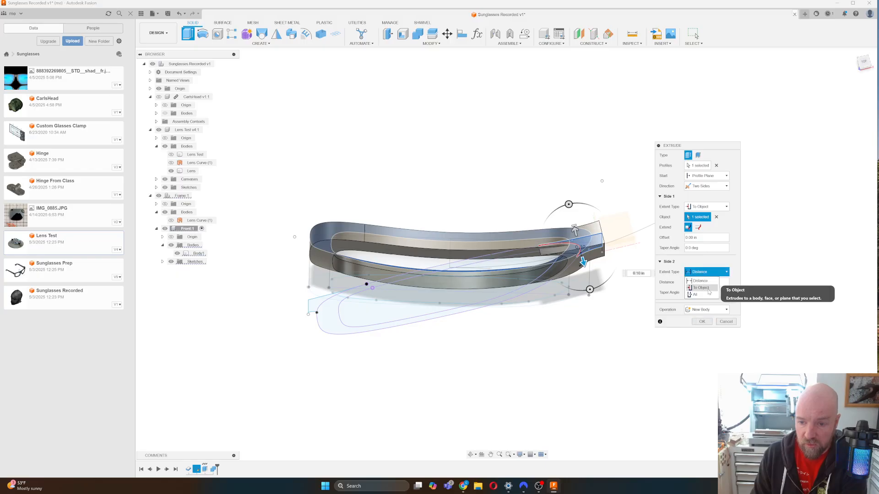
pyautogui.click(708, 289)
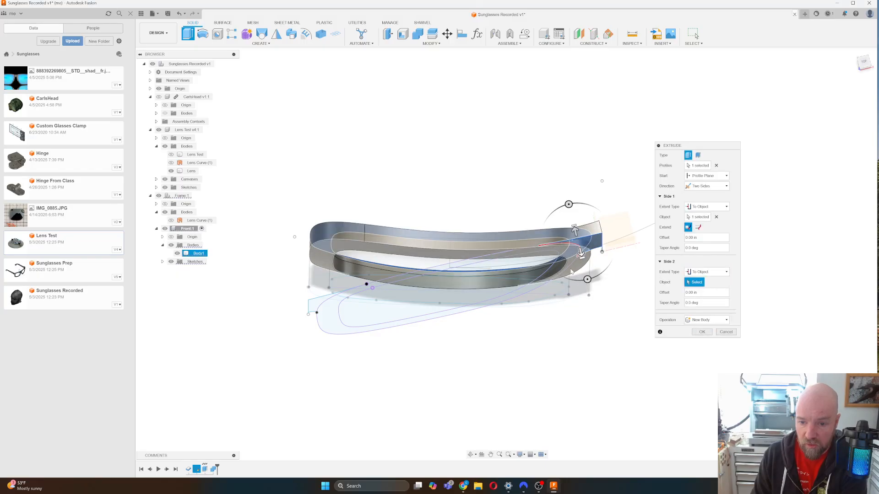
pyautogui.click(571, 272)
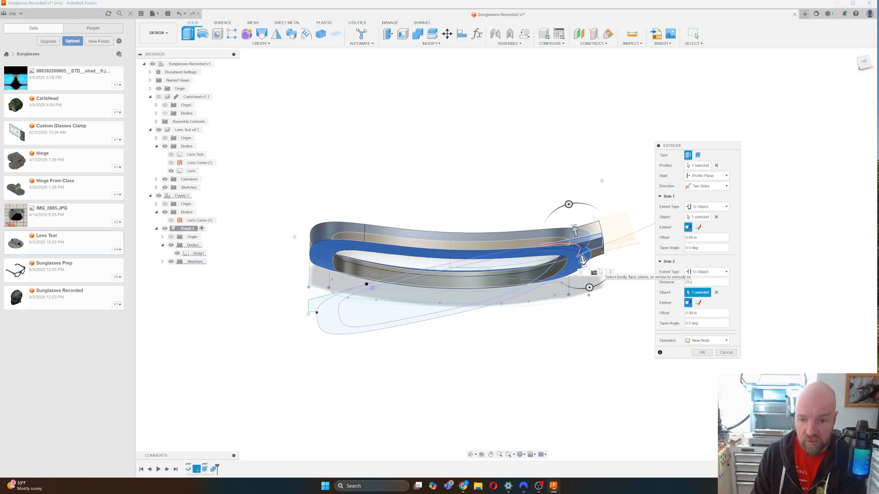
pyautogui.click(702, 353)
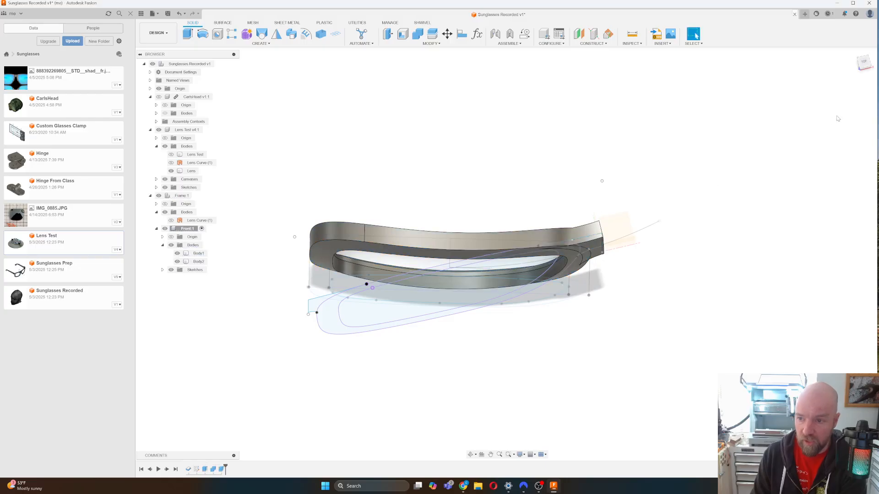
pyautogui.click(868, 69)
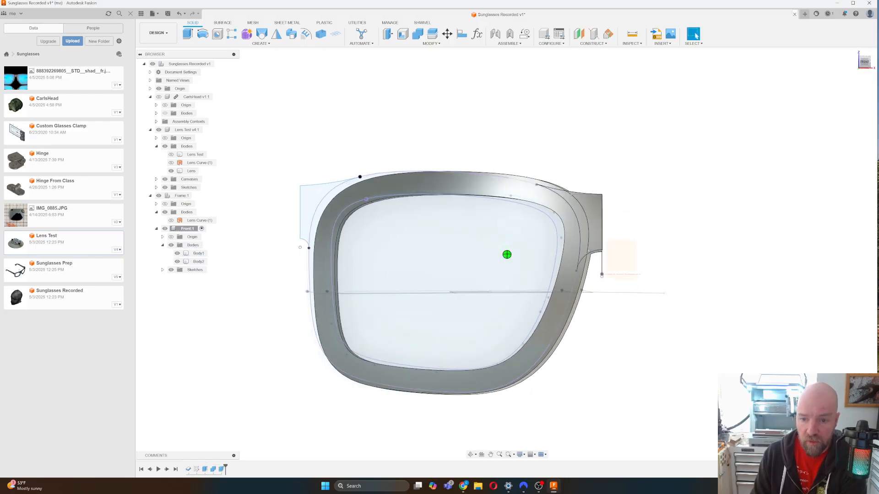
pyautogui.keyDown('shift'); pyautogui.moveTo(507, 255); pyautogui.dragTo(524, 263, button='middle'); pyautogui.keyUp('shift')
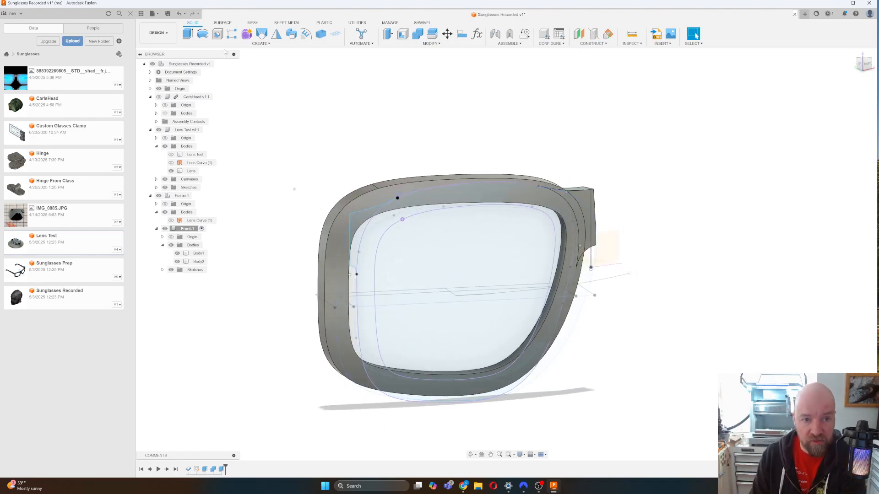
pyautogui.click(188, 33)
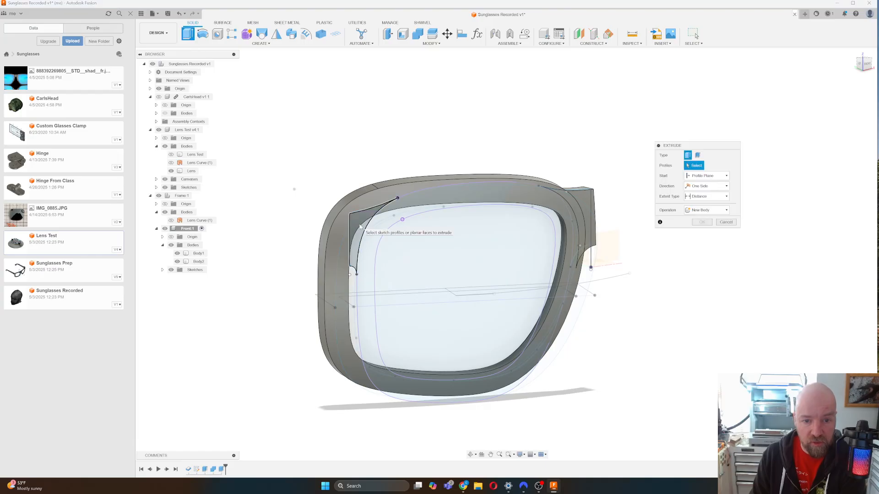
pyautogui.click(360, 226)
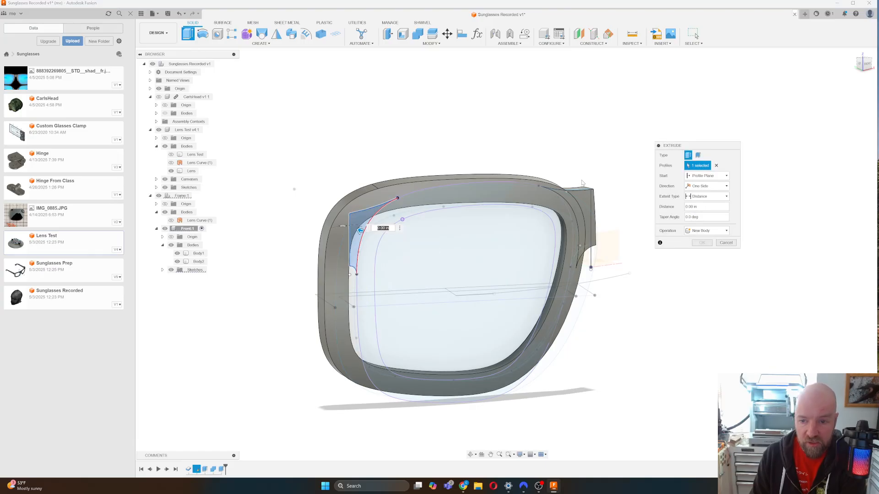
pyautogui.click(711, 178)
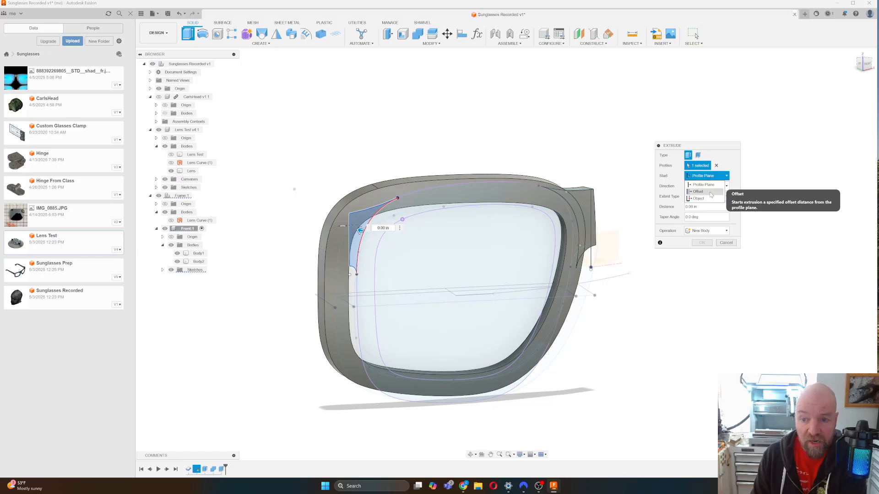
pyautogui.click(709, 199)
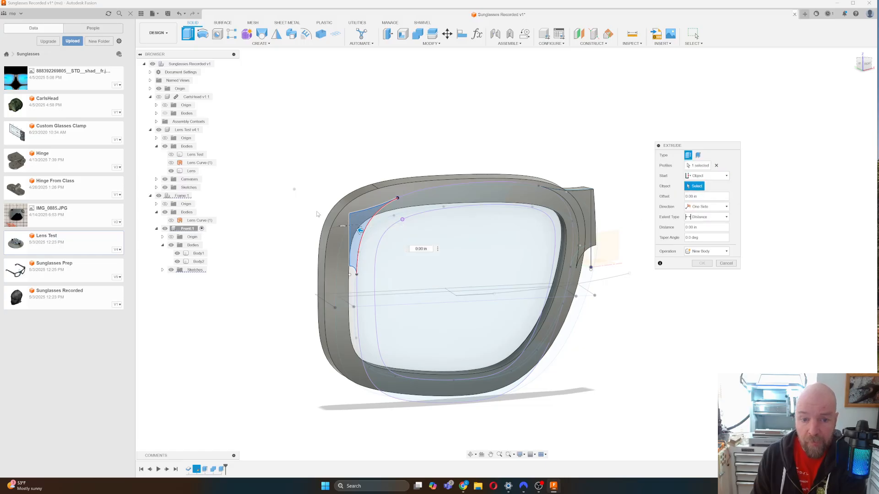
pyautogui.click(361, 208)
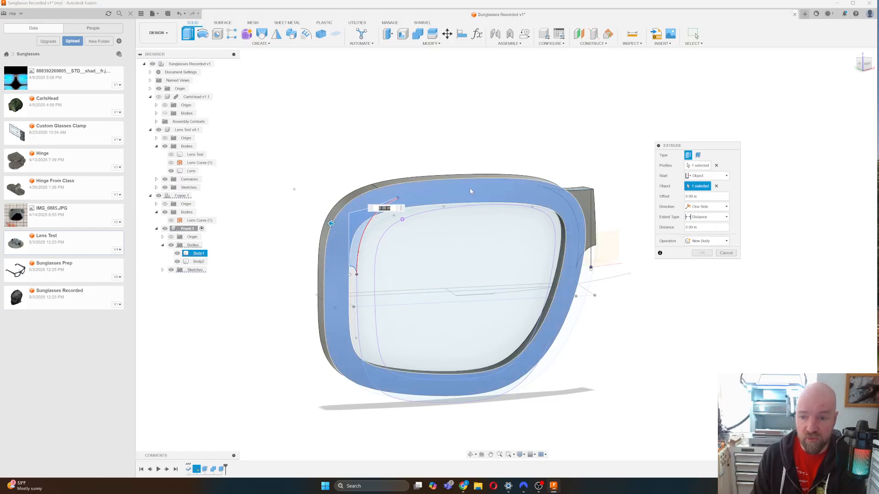
pyautogui.click(702, 207)
pyautogui.click(726, 206)
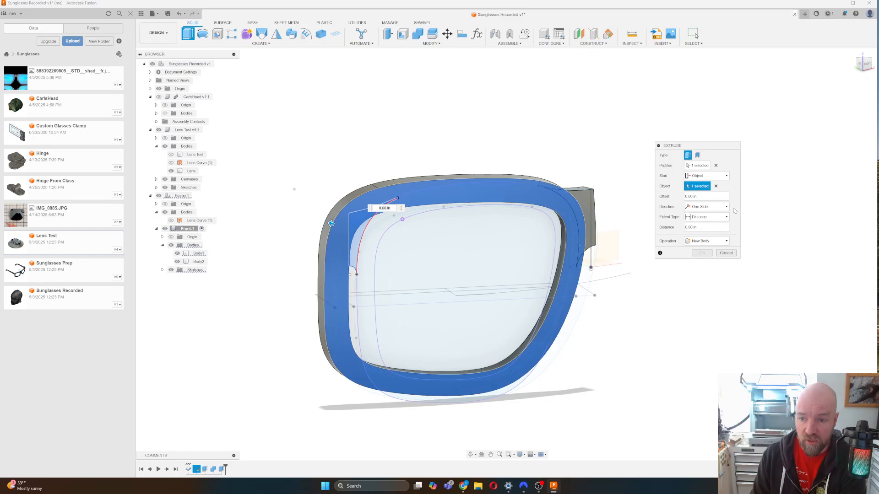
pyautogui.click(708, 217)
pyautogui.click(709, 234)
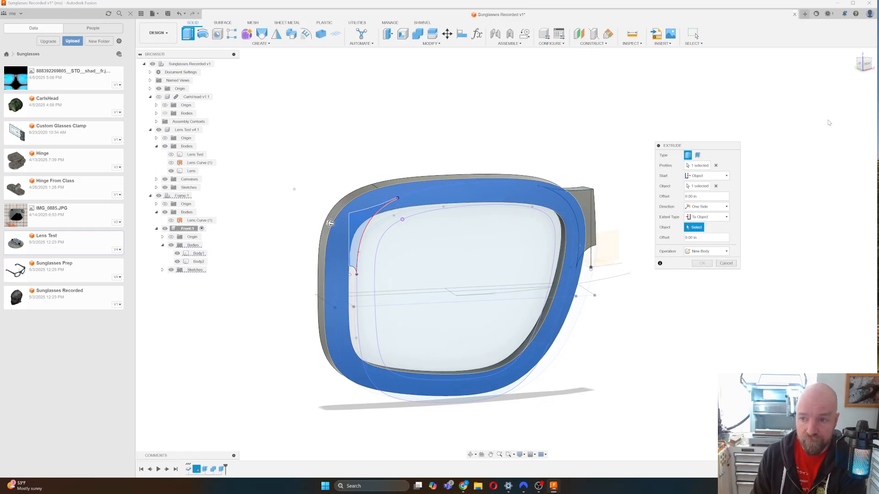
pyautogui.moveTo(864, 65); pyautogui.dragTo(878, 70)
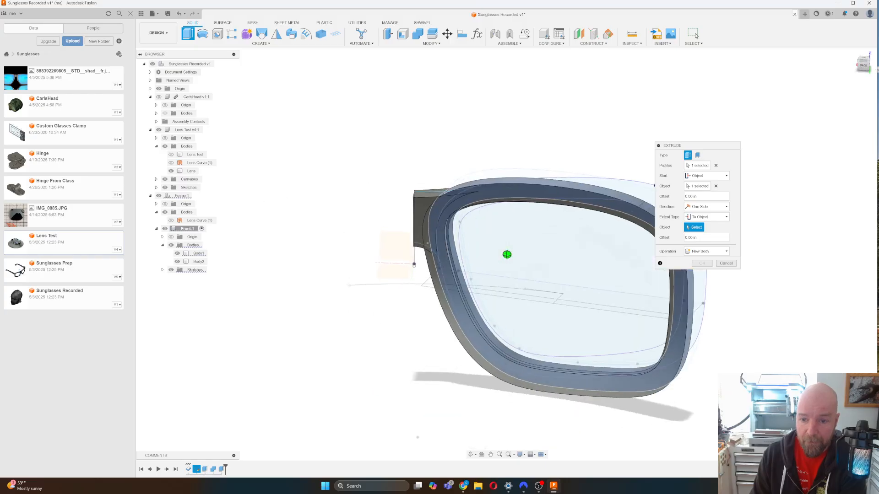
pyautogui.hscroll(-3, 326, 243)
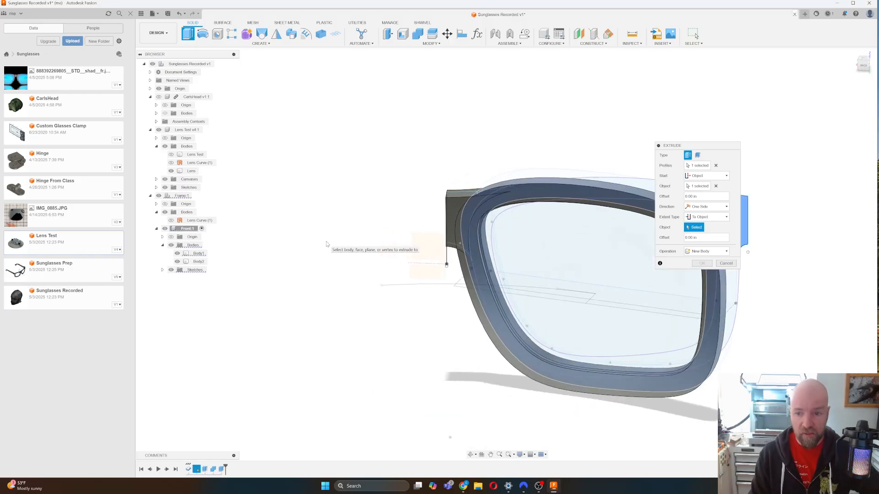
pyautogui.hscroll(6, 326, 242)
pyautogui.hscroll(3, 326, 243)
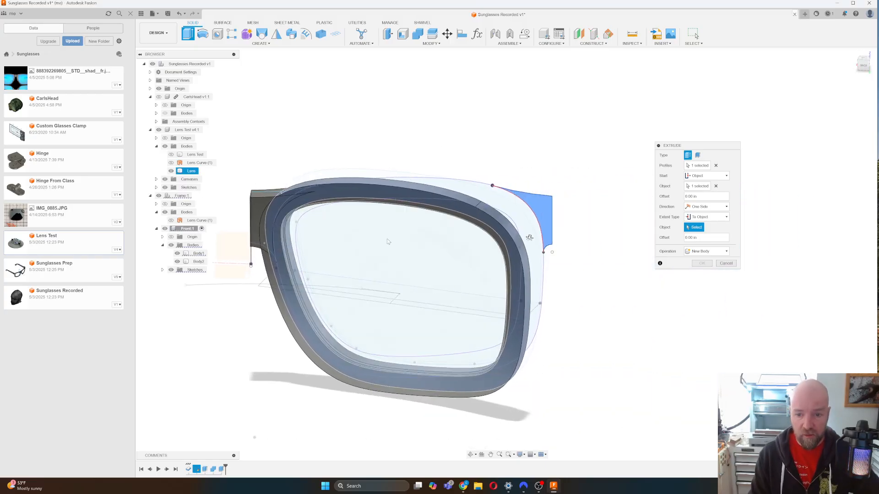
pyautogui.click(511, 244)
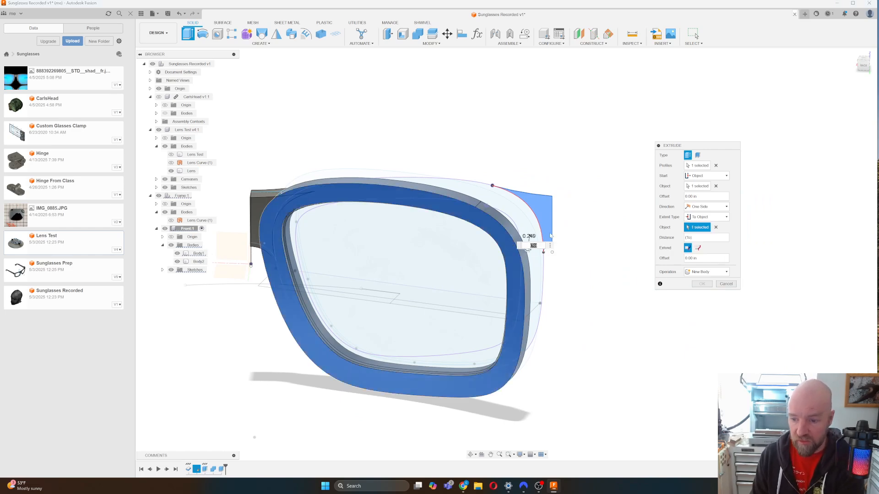
pyautogui.click(726, 284)
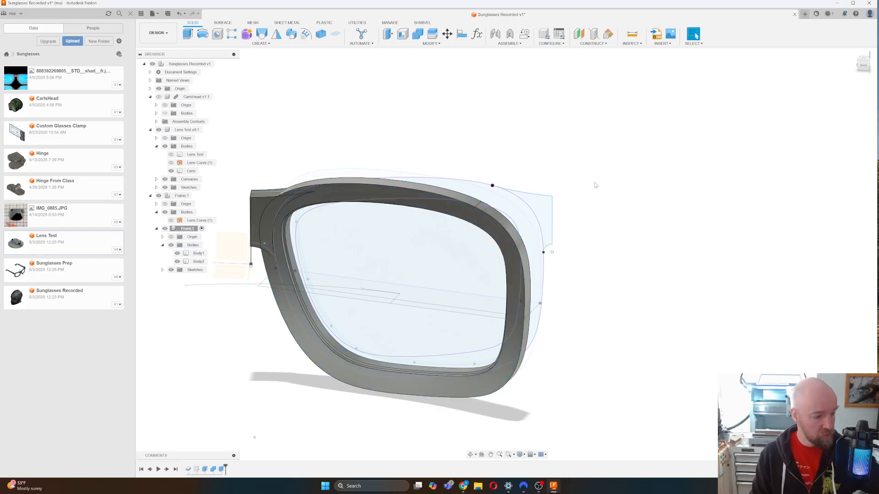
pyautogui.press('e')
pyautogui.click(538, 205)
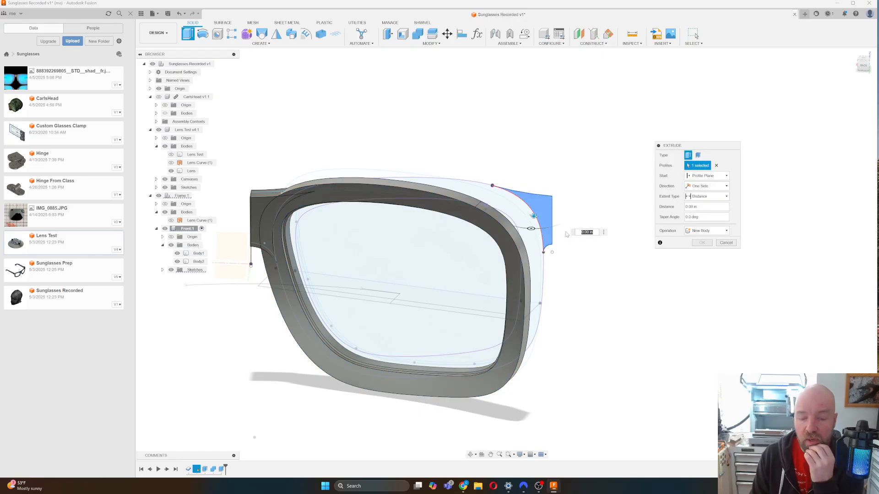
pyautogui.click(707, 176)
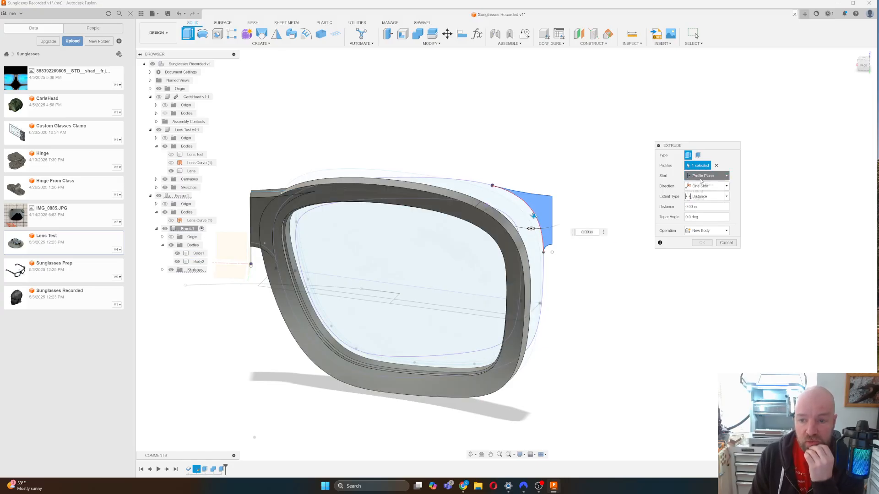
pyautogui.click(700, 200)
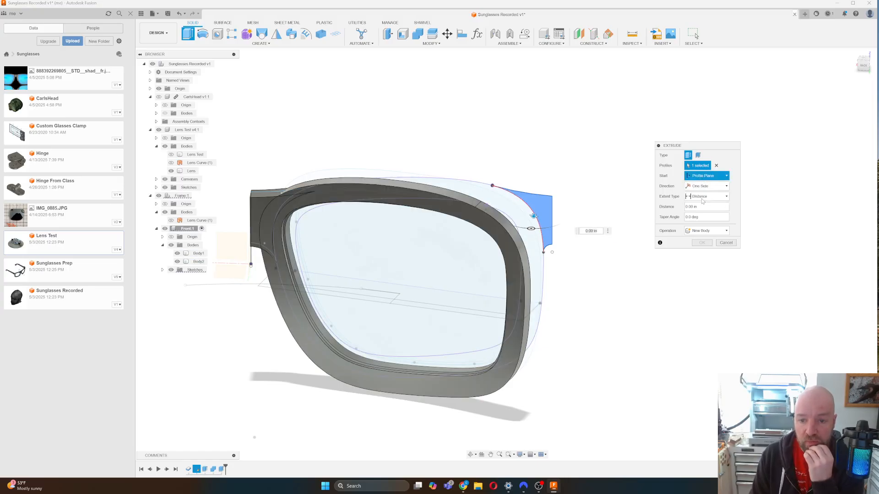
pyautogui.click(500, 238)
pyautogui.moveTo(866, 69); pyautogui.dragTo(834, 86)
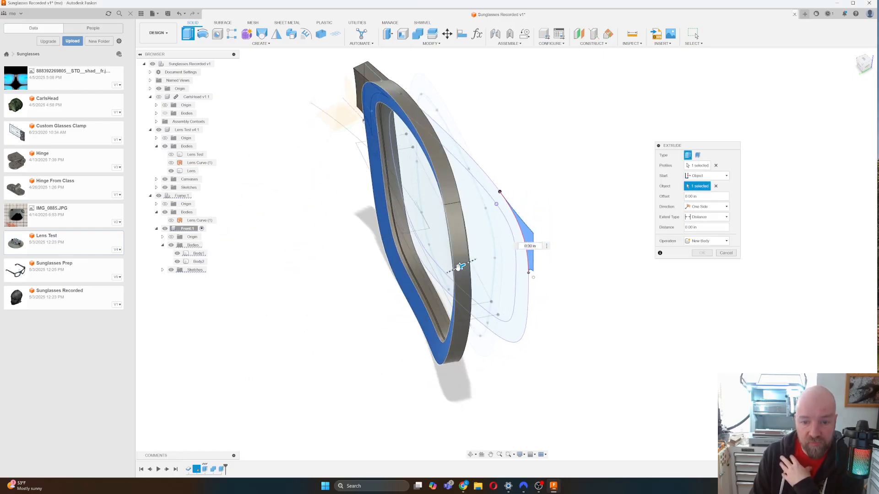
pyautogui.moveTo(460, 267); pyautogui.dragTo(467, 259)
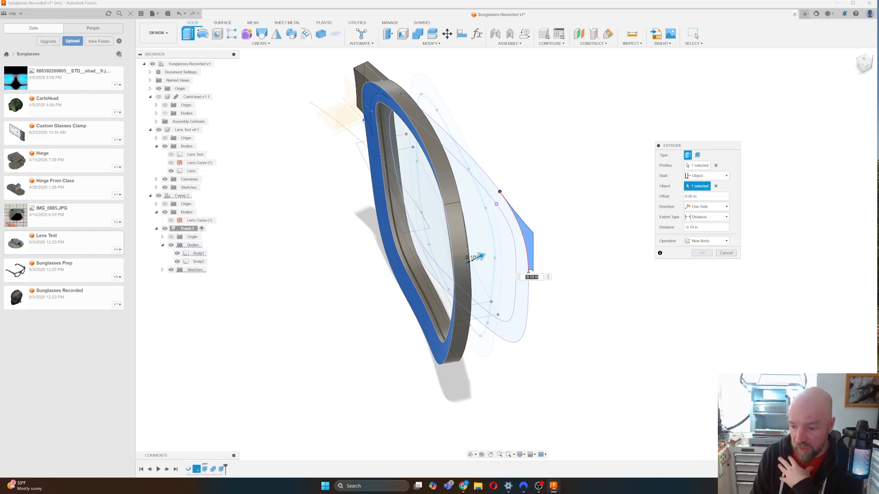
pyautogui.click(726, 254)
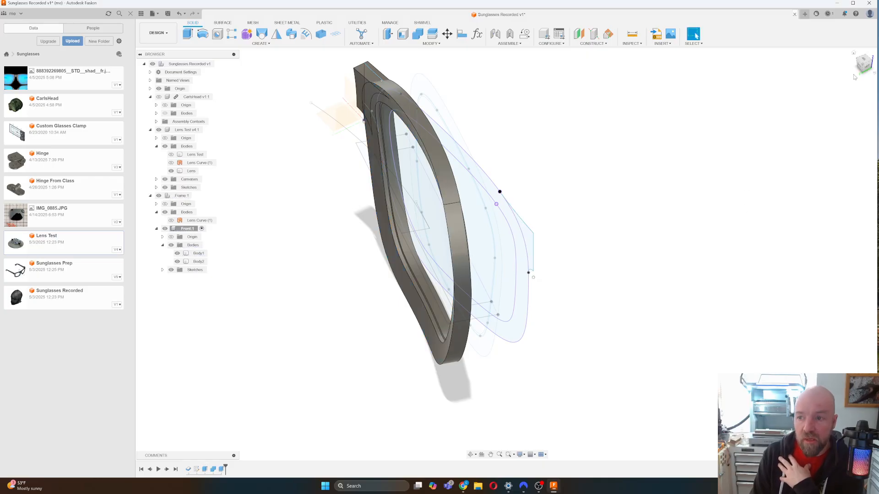
# Show Lens Curve (1) and thicken it by 4 mm into a new solid body.
pyautogui.keyDown('shift'); pyautogui.moveTo(507, 254); pyautogui.dragTo(506, 255, button='middle'); pyautogui.keyUp('shift')
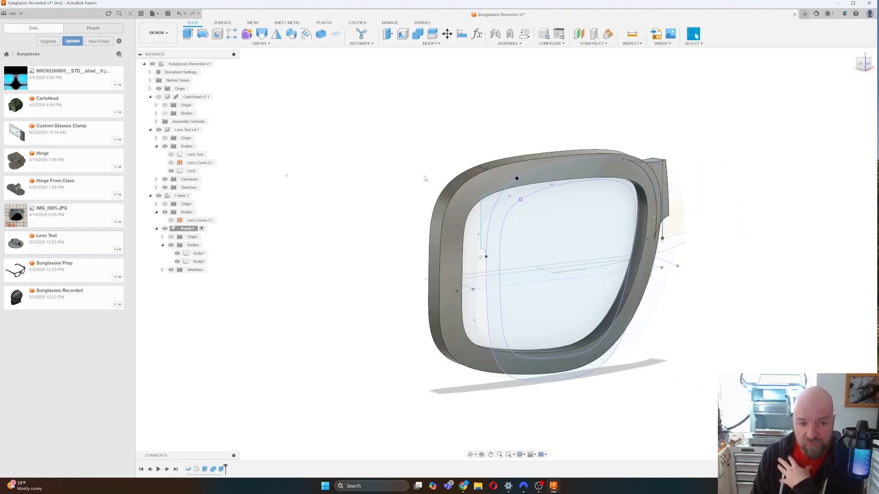
pyautogui.click(170, 163)
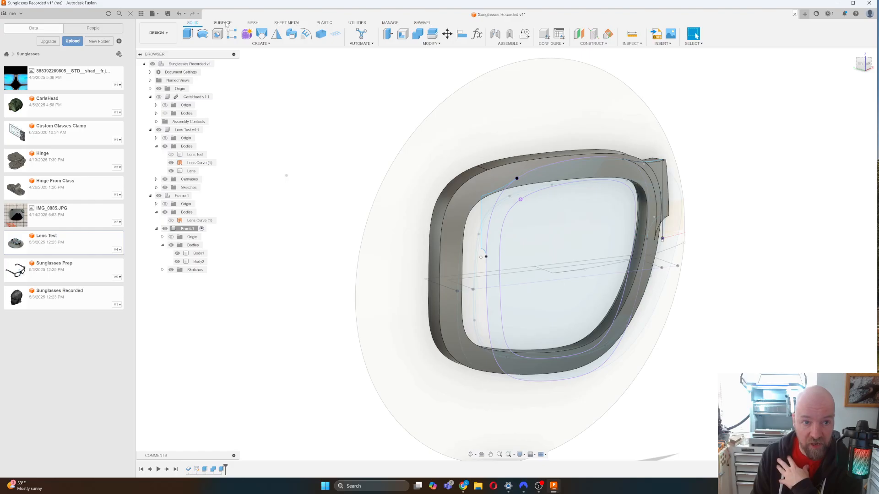
pyautogui.click(223, 23)
pyautogui.click(224, 44)
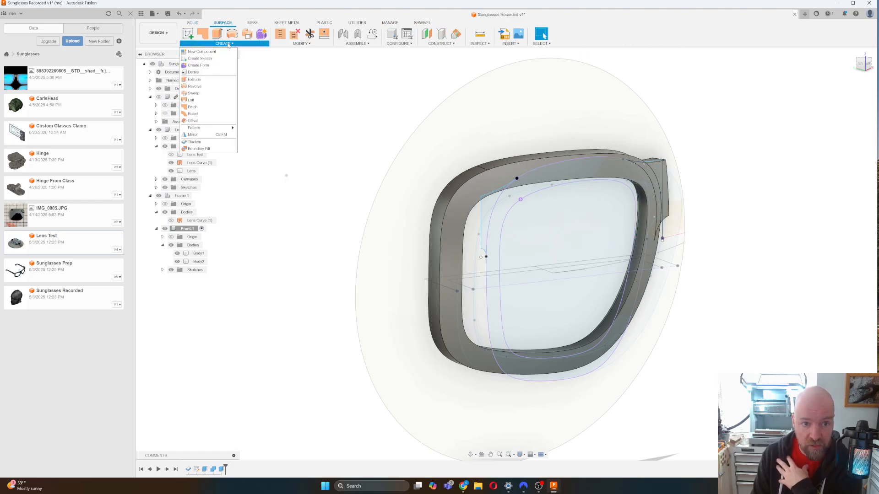
pyautogui.click(211, 143)
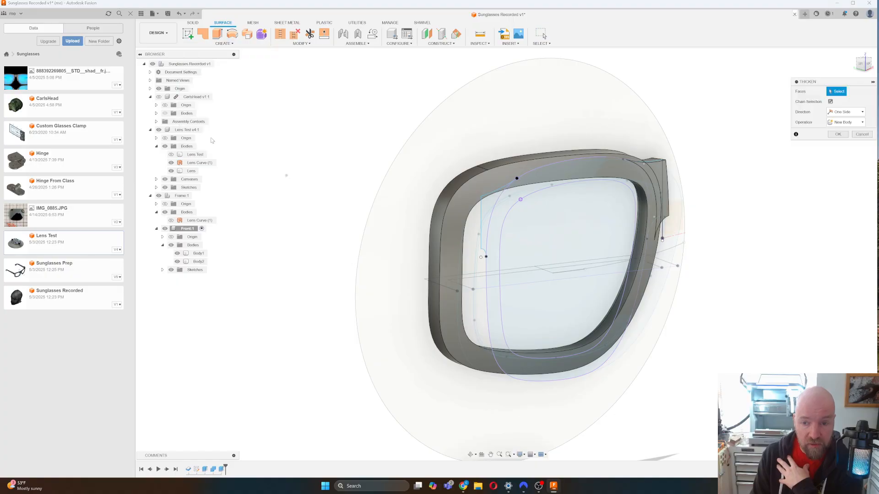
pyautogui.click(403, 167)
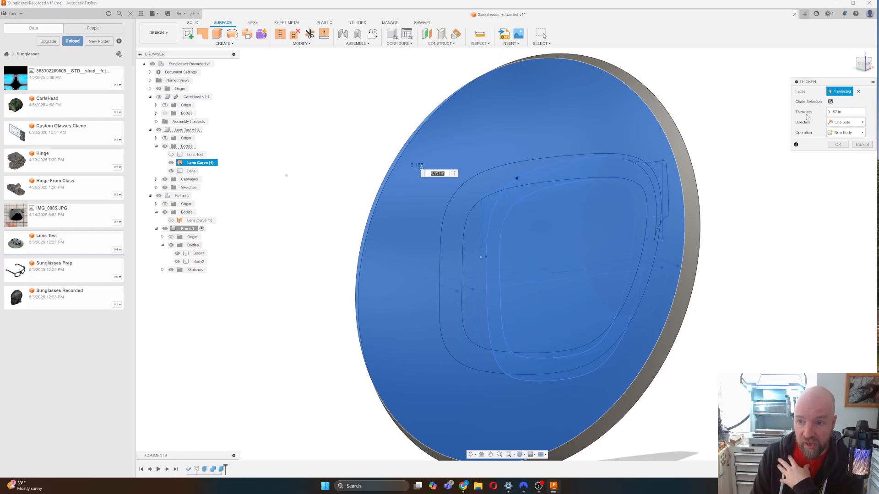
pyautogui.click(837, 112)
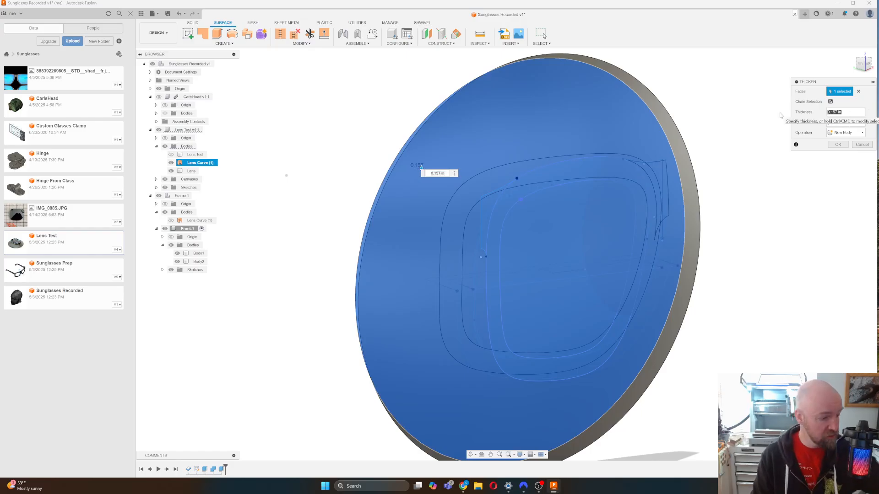
pyautogui.press('Return')
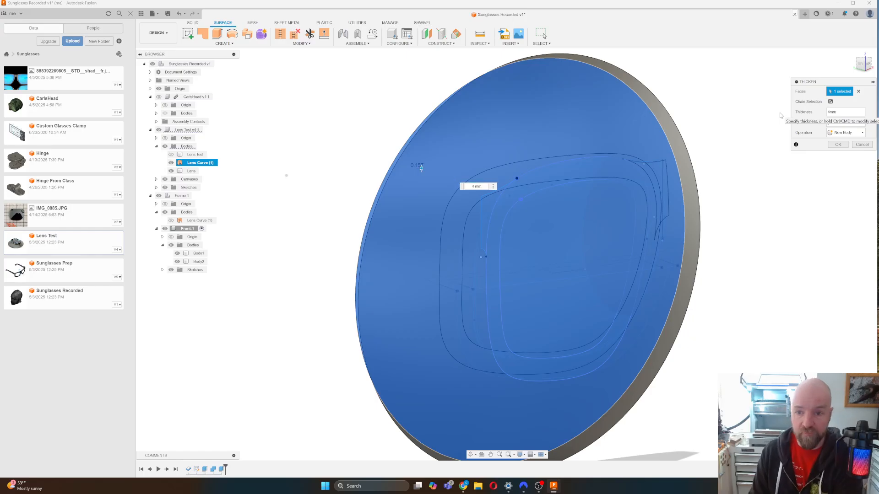
pyautogui.click(838, 144)
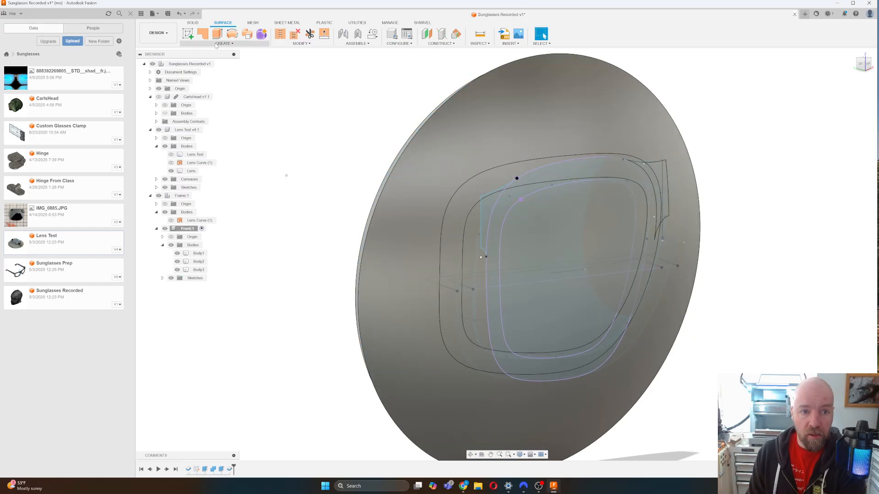
pyautogui.click(193, 23)
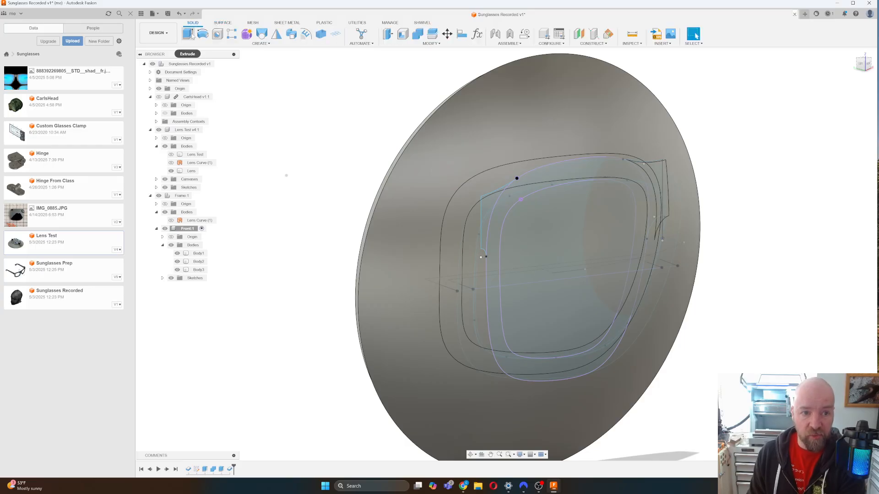
pyautogui.click(188, 33)
pyautogui.click(482, 197)
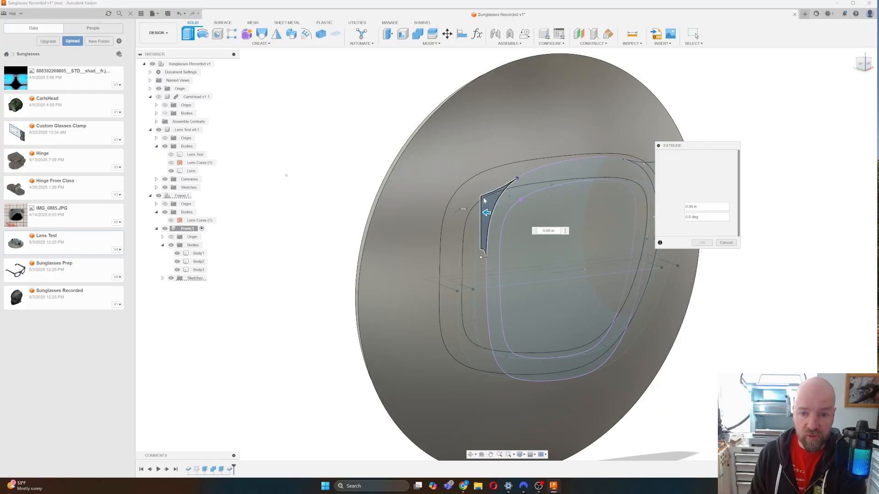
pyautogui.moveTo(486, 211); pyautogui.dragTo(392, 199)
pyautogui.click(722, 186)
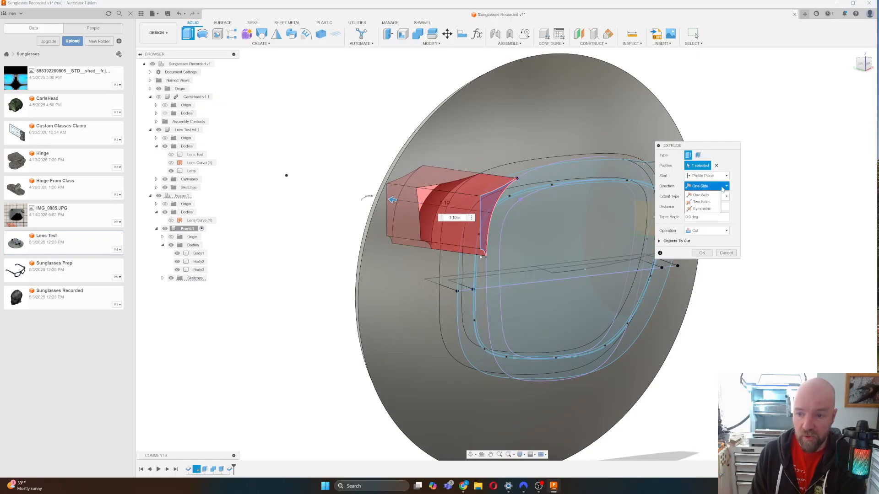
pyautogui.click(735, 187)
pyautogui.click(715, 196)
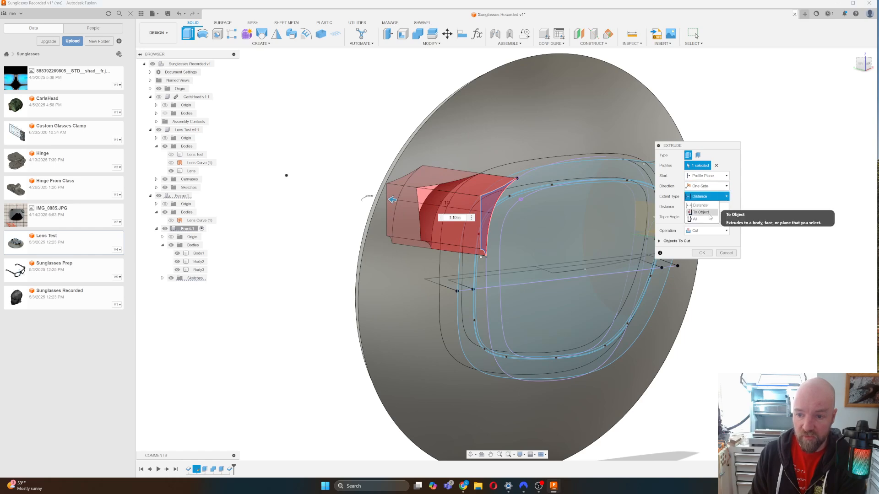
pyautogui.click(709, 219)
pyautogui.click(709, 230)
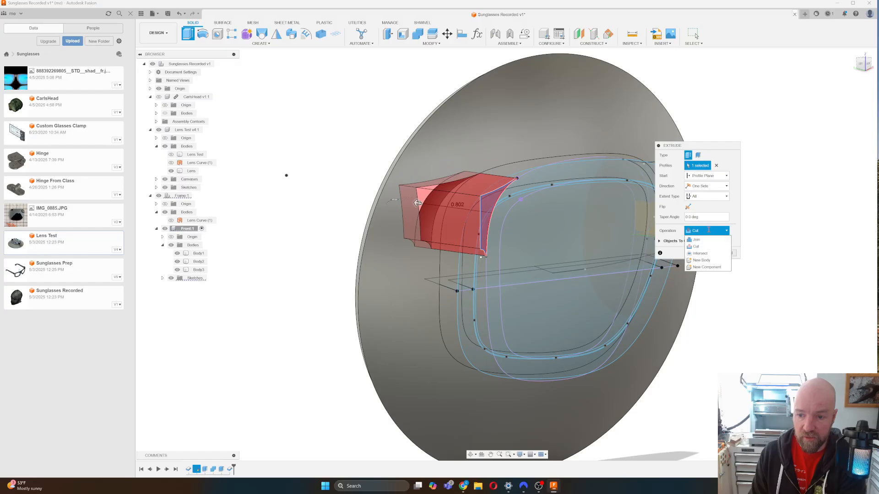
pyautogui.click(709, 253)
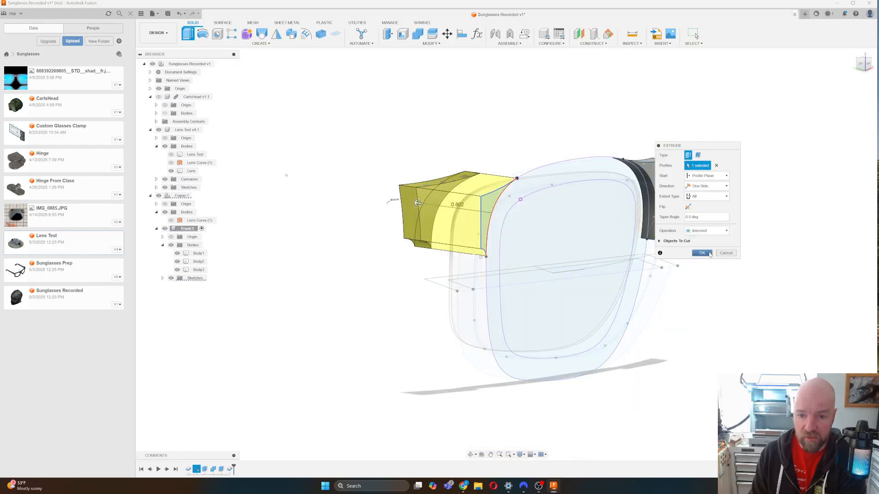
pyautogui.click(659, 242)
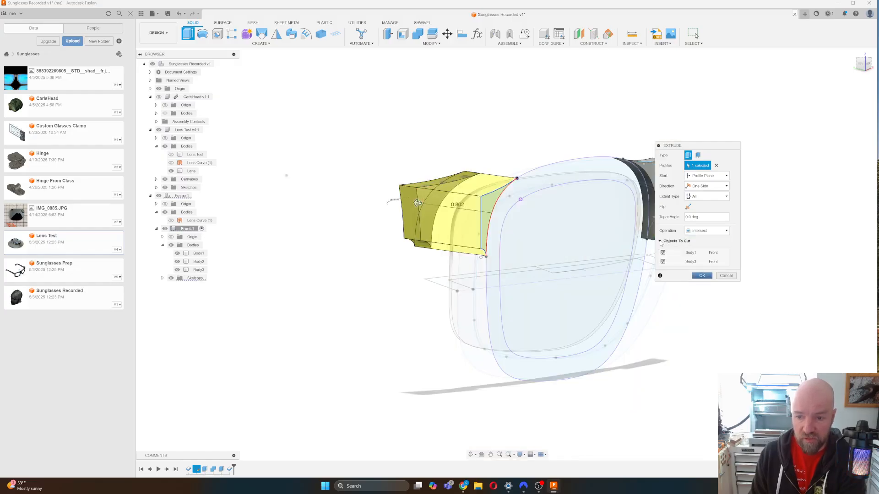
pyautogui.click(663, 253)
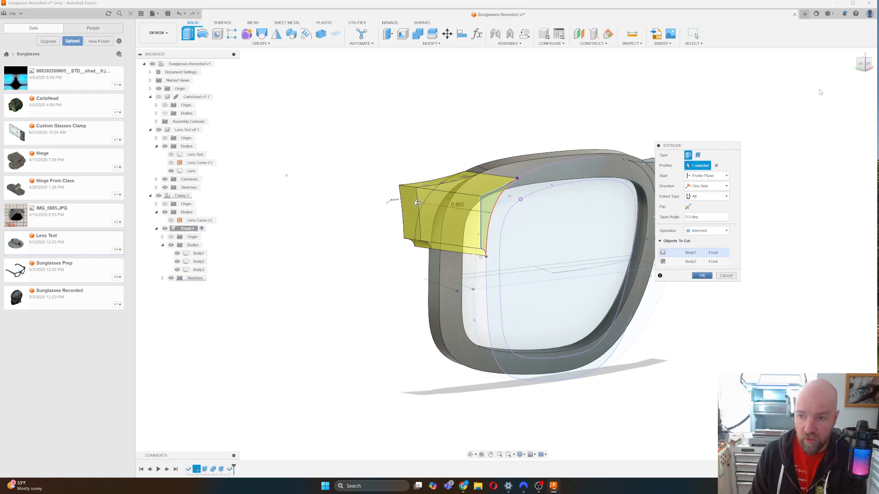
pyautogui.click(863, 64)
pyautogui.moveTo(425, 216)
pyautogui.keyDown('shift'); pyautogui.mouseDown(button='middle')
pyautogui.moveTo(417, 199)
pyautogui.moveTo(413, 251)
pyautogui.mouseUp(button='middle'); pyautogui.keyUp('shift')
pyautogui.keyDown('shift'); pyautogui.moveTo(507, 254); pyautogui.dragTo(443, 276, button='middle'); pyautogui.keyUp('shift')
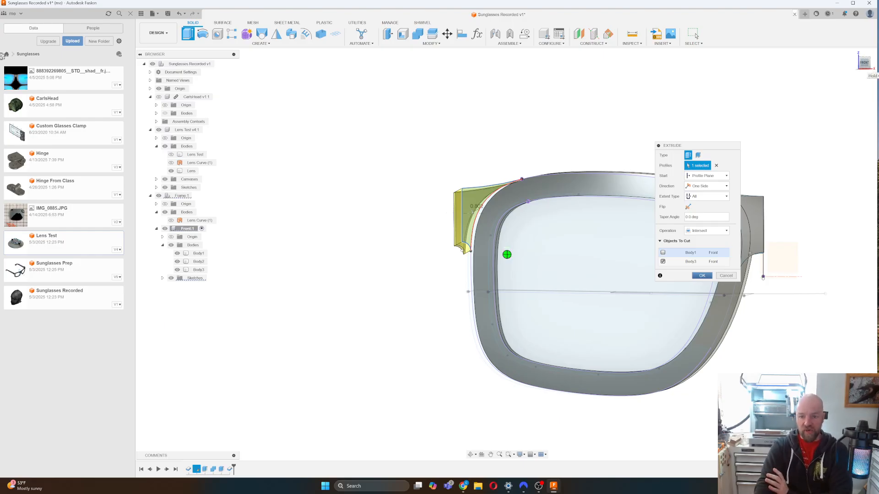
pyautogui.keyDown('shift'); pyautogui.moveTo(458, 295); pyautogui.dragTo(637, 265, button='middle'); pyautogui.keyUp('shift')
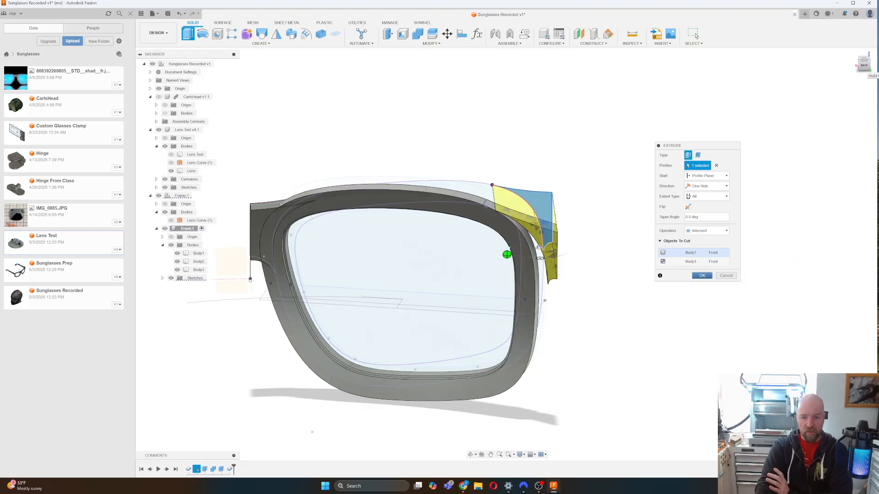
pyautogui.click(866, 68)
pyautogui.moveTo(860, 69); pyautogui.dragTo(866, 69)
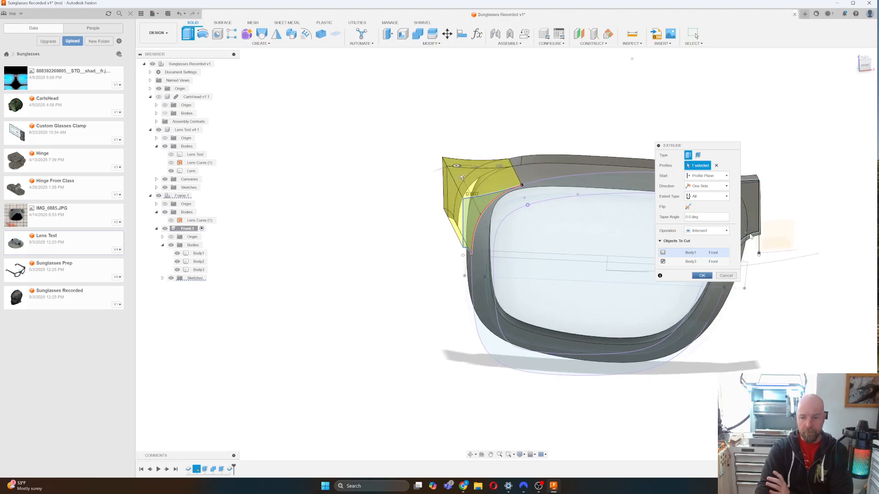
pyautogui.click(724, 275)
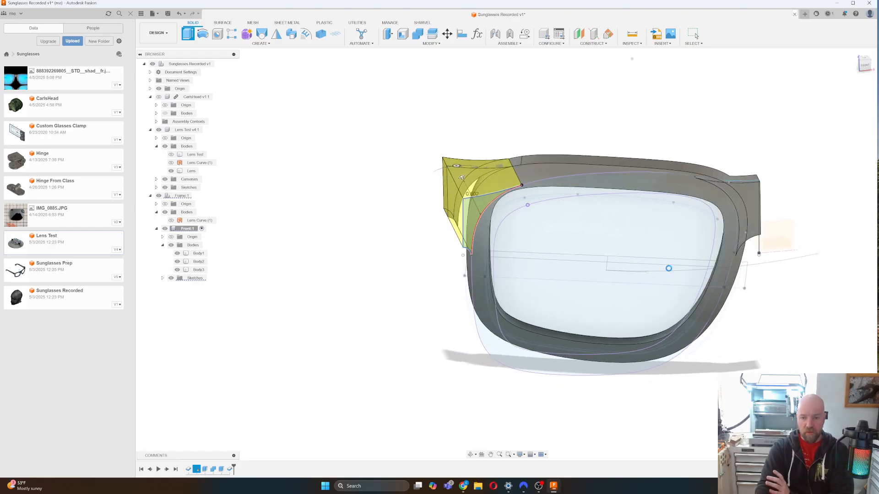
# Exit the extrude and hide Body3, leaving Body1 and Body2 visible.
pyautogui.press('Escape')
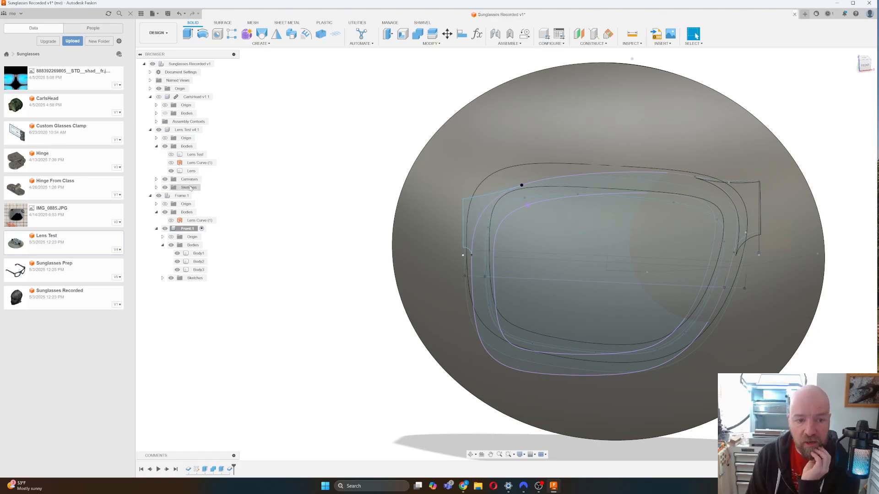
pyautogui.click(178, 270)
pyautogui.click(178, 270)
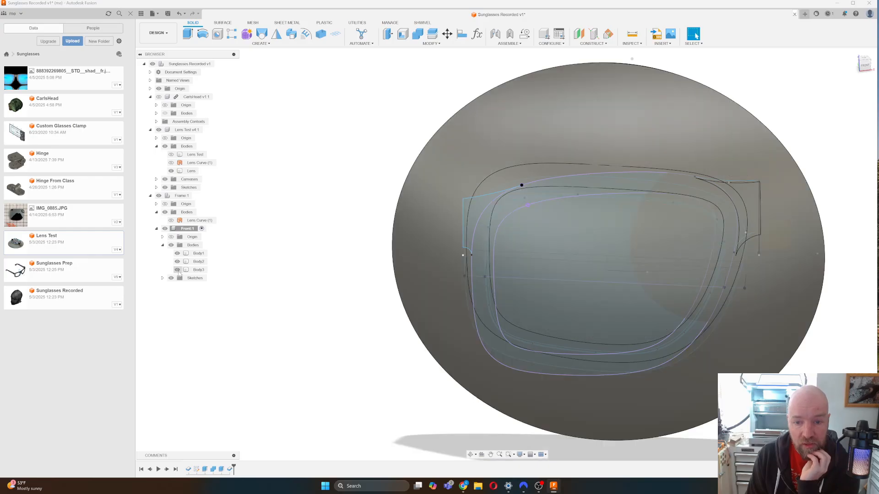
pyautogui.click(178, 270)
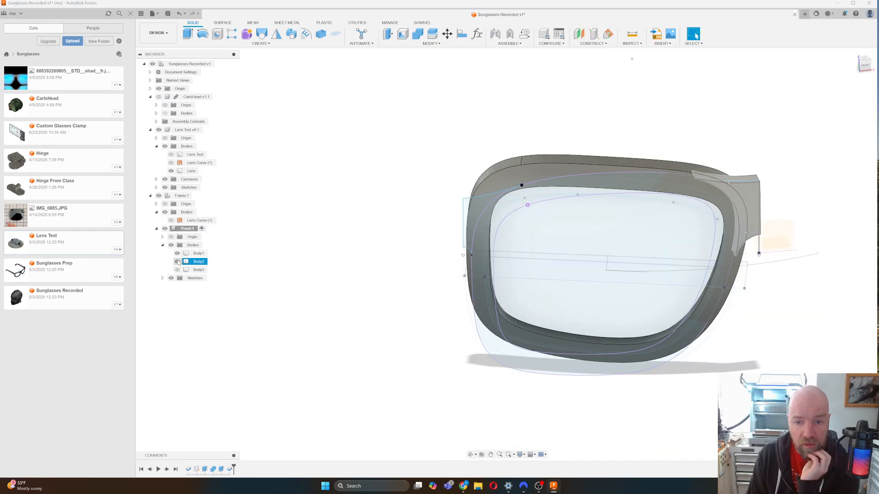
pyautogui.click(177, 262)
pyautogui.click(177, 254)
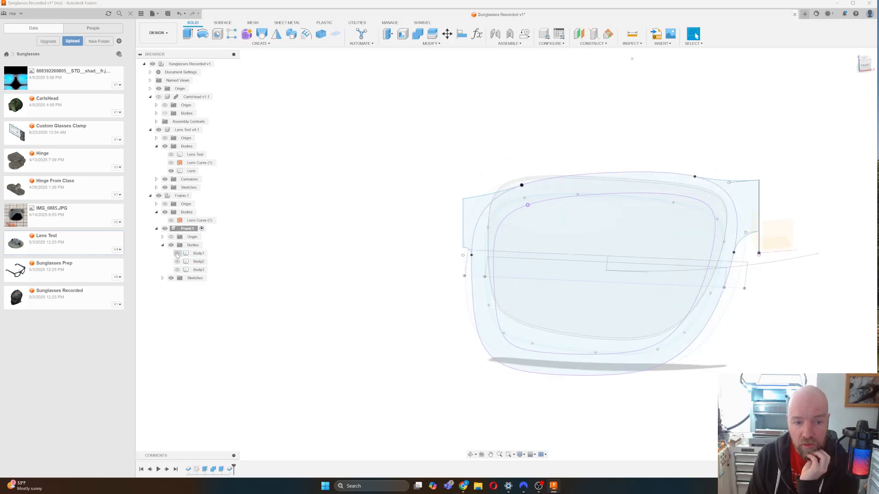
pyautogui.click(177, 254)
pyautogui.click(178, 262)
pyautogui.click(178, 262)
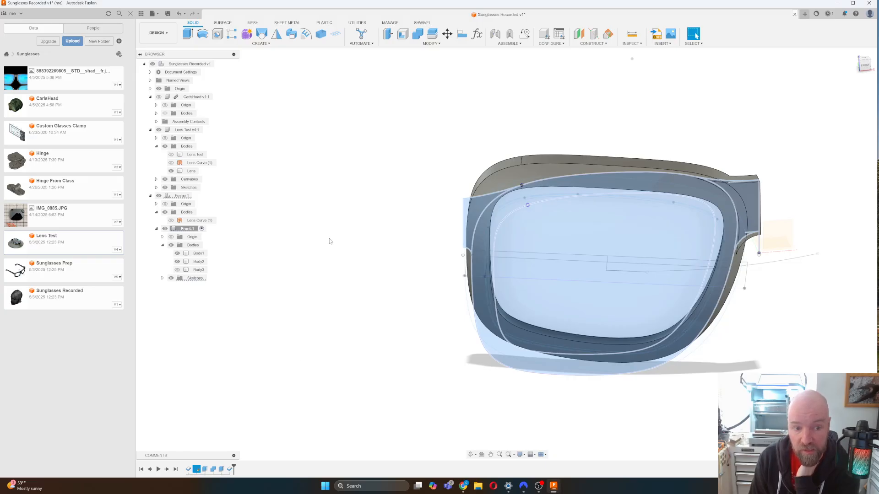
pyautogui.click(156, 180)
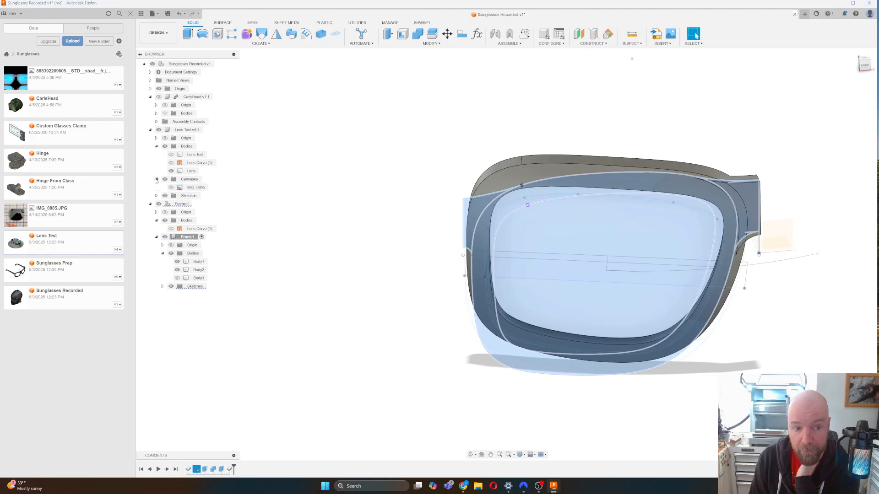
# Briefly show the IMG_0885 canvas, then locate the Lens Test Curve sketch and its line.
pyautogui.click(171, 188)
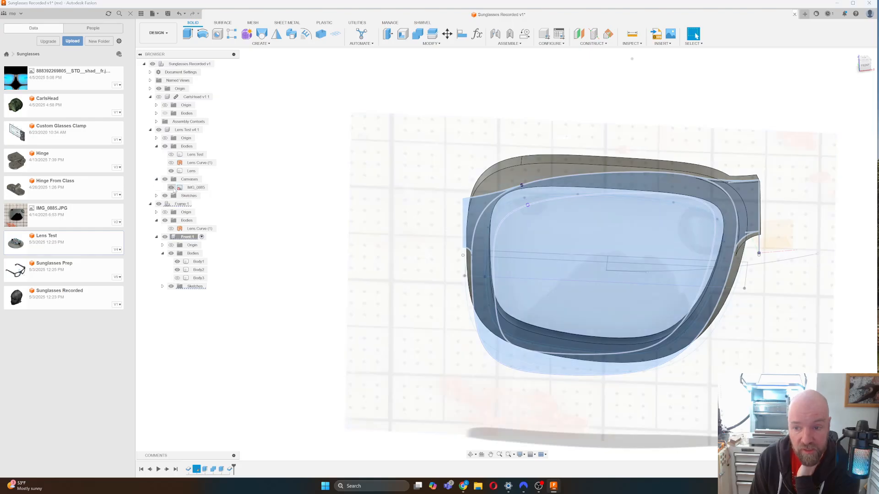
pyautogui.moveTo(865, 68)
pyautogui.mouseDown()
pyautogui.moveTo(865, 112)
pyautogui.moveTo(865, 85)
pyautogui.mouseUp()
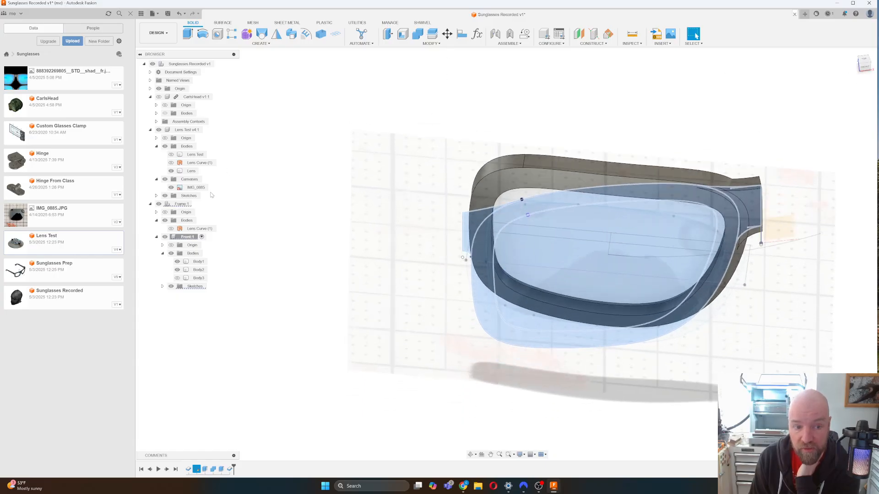
pyautogui.click(172, 186)
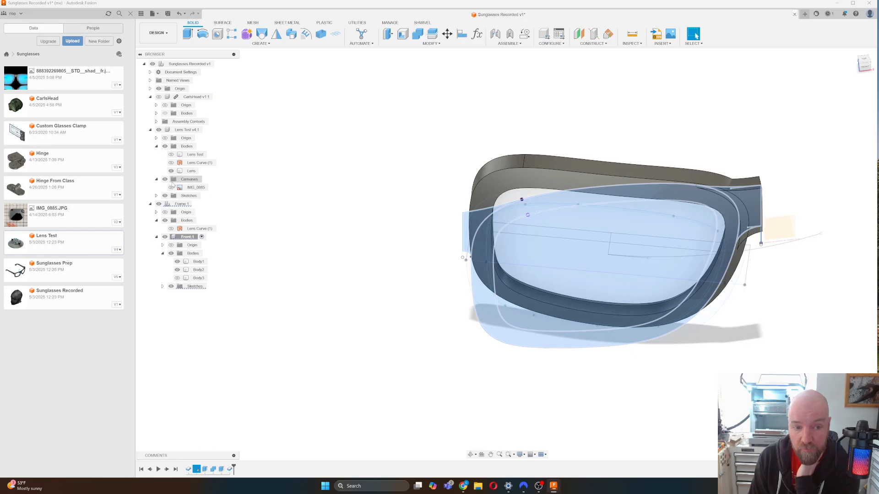
pyautogui.click(156, 196)
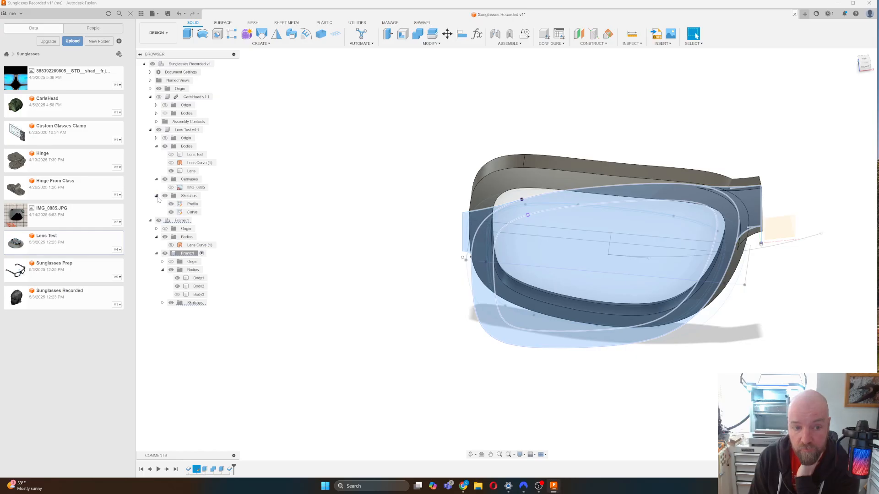
pyautogui.click(192, 213)
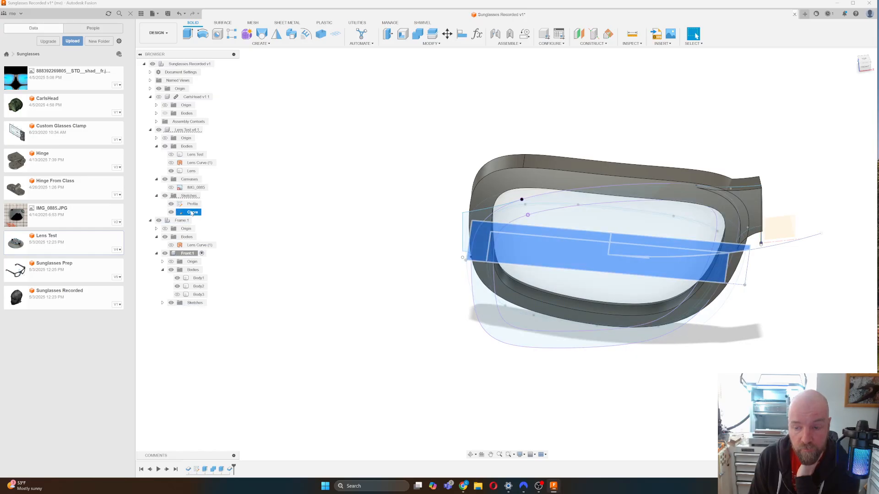
pyautogui.click(433, 181)
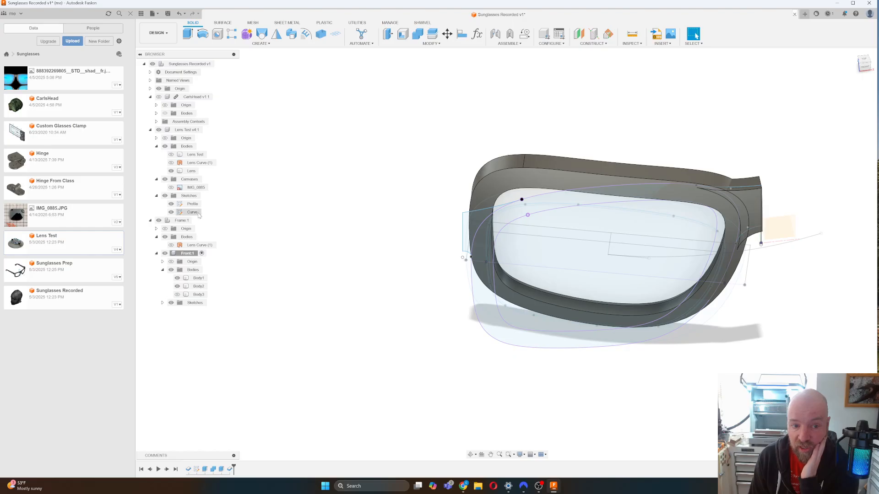
pyautogui.click(192, 213)
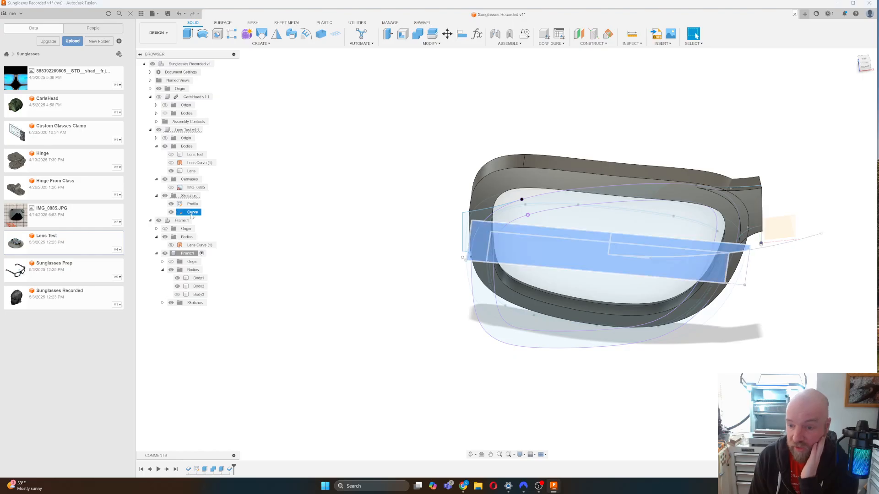
pyautogui.click(589, 240)
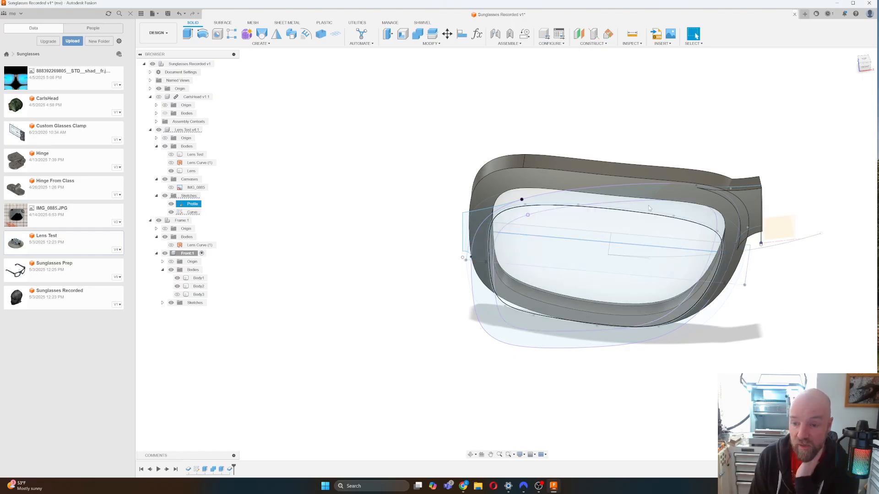
# Tilt the view around the lens, then roll the timeline back to just after the first feature.
pyautogui.moveTo(865, 64)
pyautogui.mouseDown()
pyautogui.moveTo(864, 100)
pyautogui.moveTo(864, 68)
pyautogui.mouseUp()
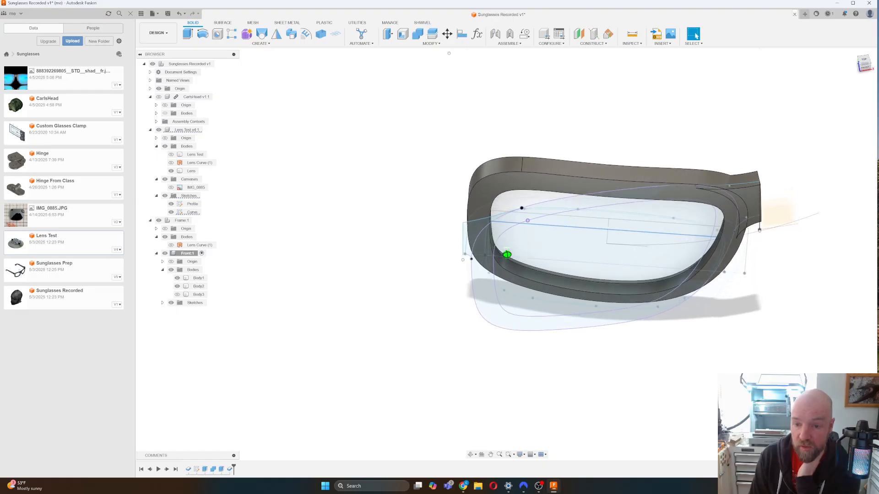
pyautogui.moveTo(864, 68)
pyautogui.mouseDown()
pyautogui.moveTo(864, 84)
pyautogui.moveTo(864, 64)
pyautogui.mouseUp()
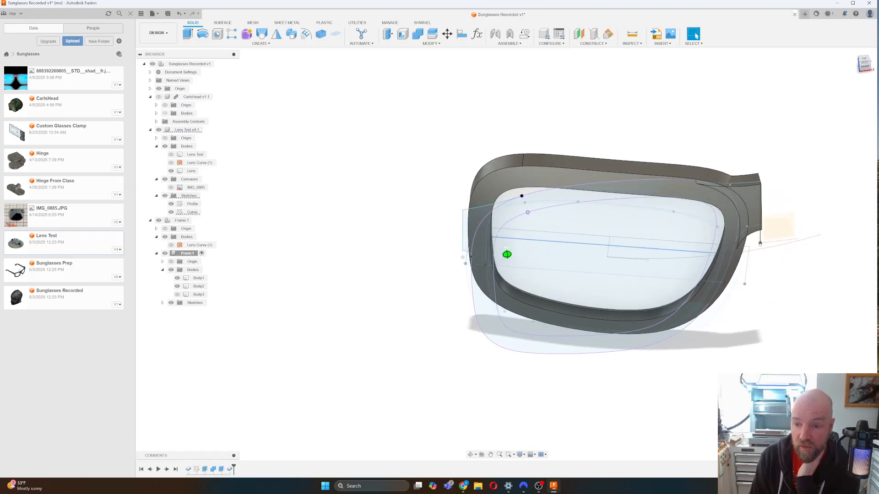
pyautogui.moveTo(507, 254)
pyautogui.keyDown('shift'); pyautogui.mouseDown(button='middle')
pyautogui.moveTo(506, 225)
pyautogui.moveTo(507, 245)
pyautogui.mouseUp(button='middle'); pyautogui.keyUp('shift')
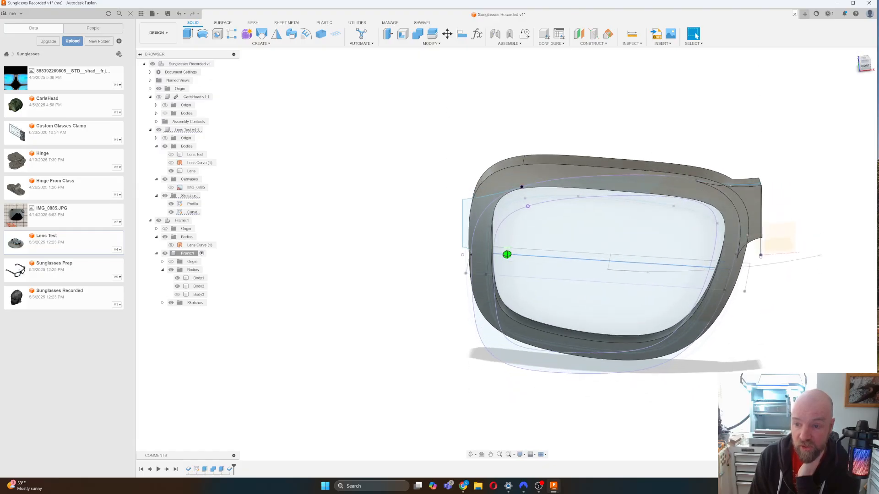
pyautogui.moveTo(616, 152)
pyautogui.keyDown('shift'); pyautogui.mouseDown(button='middle')
pyautogui.moveTo(617, 188)
pyautogui.moveTo(617, 161)
pyautogui.mouseUp(button='middle'); pyautogui.keyUp('shift')
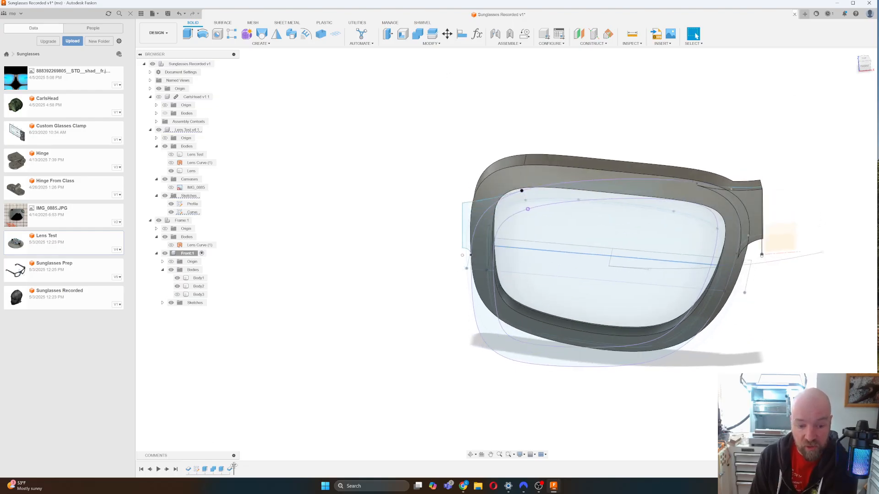
pyautogui.moveTo(234, 467); pyautogui.dragTo(193, 467)
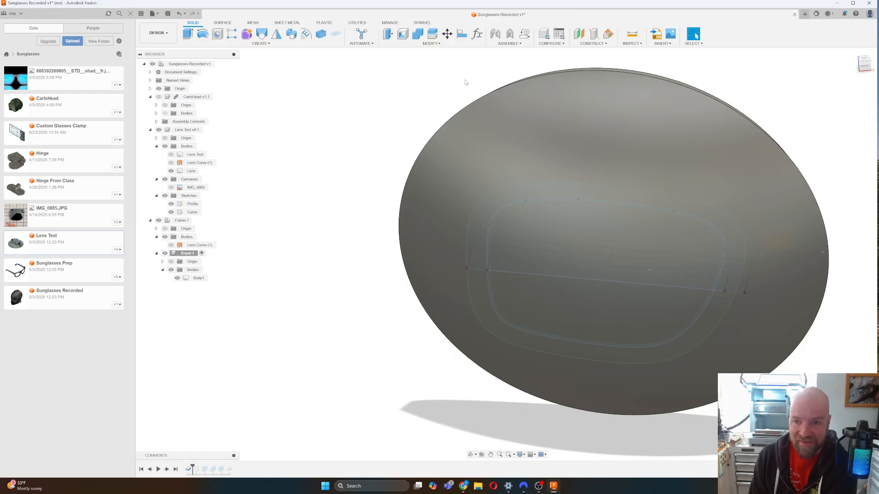
# Add a Plane at Angle through the lens-curve sketch line, then roll history past Sketch1.
pyautogui.click(586, 44)
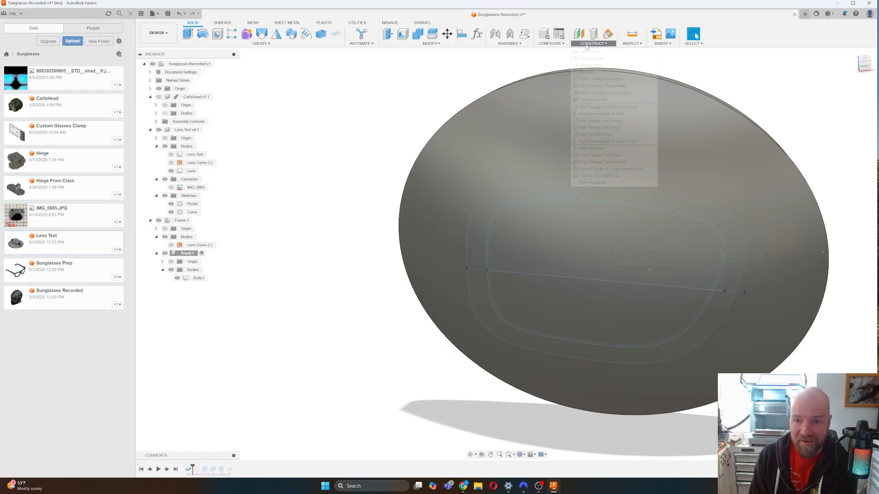
pyautogui.click(590, 59)
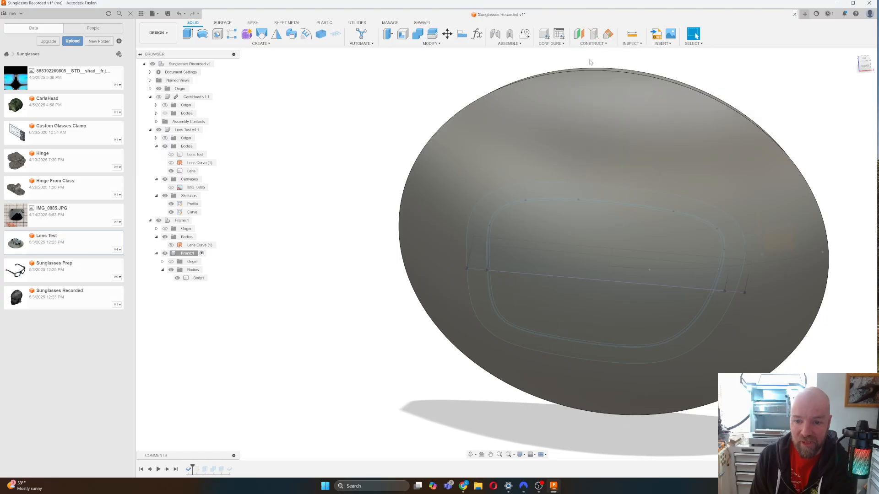
pyautogui.click(591, 247)
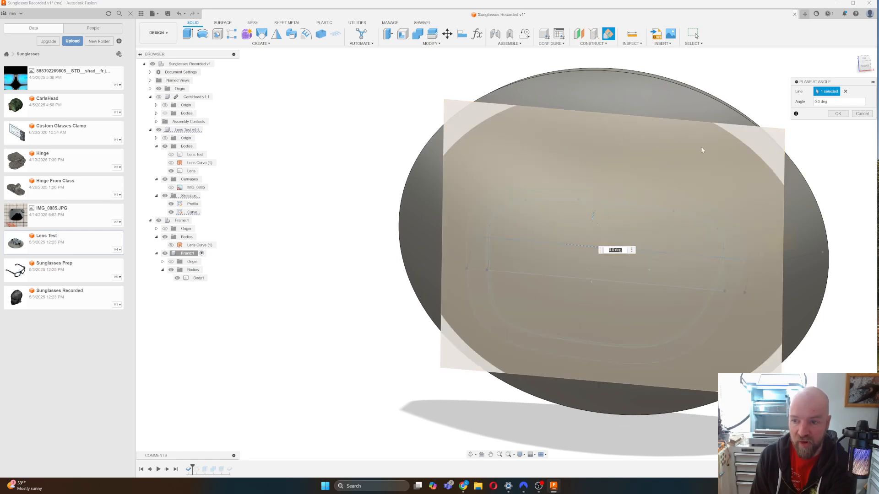
pyautogui.click(838, 113)
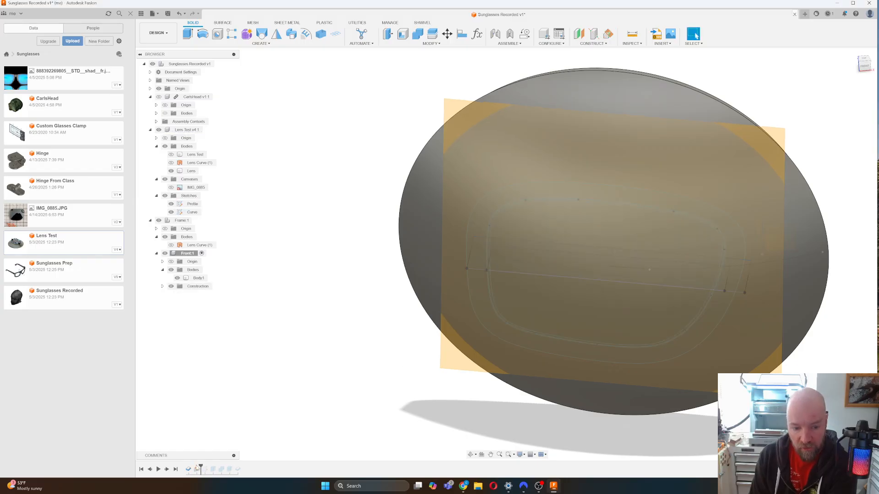
pyautogui.moveTo(201, 468); pyautogui.dragTo(210, 468)
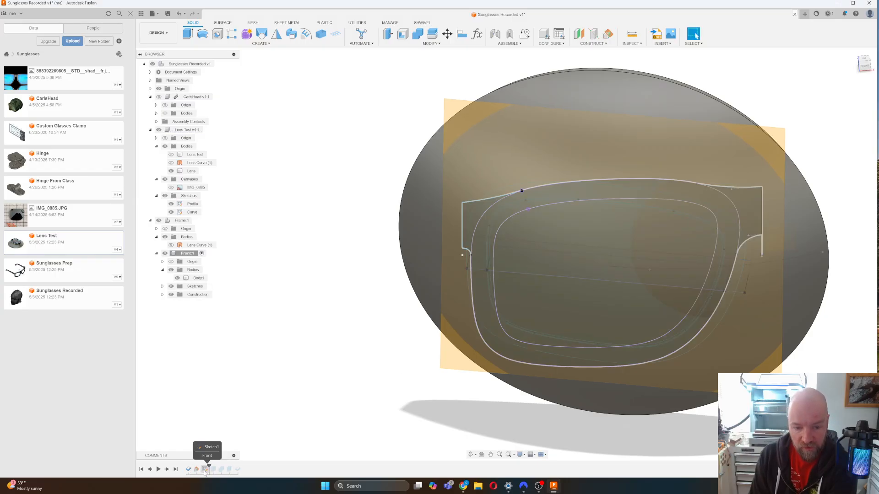
# Redefine Sketch1 onto the new angled construction plane and reopen it for editing.
pyautogui.rightClick(205, 470)
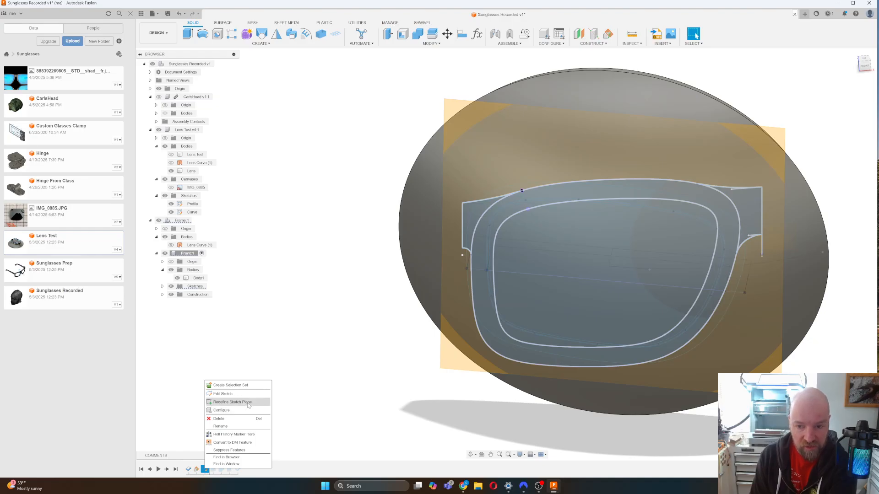
pyautogui.click(249, 403)
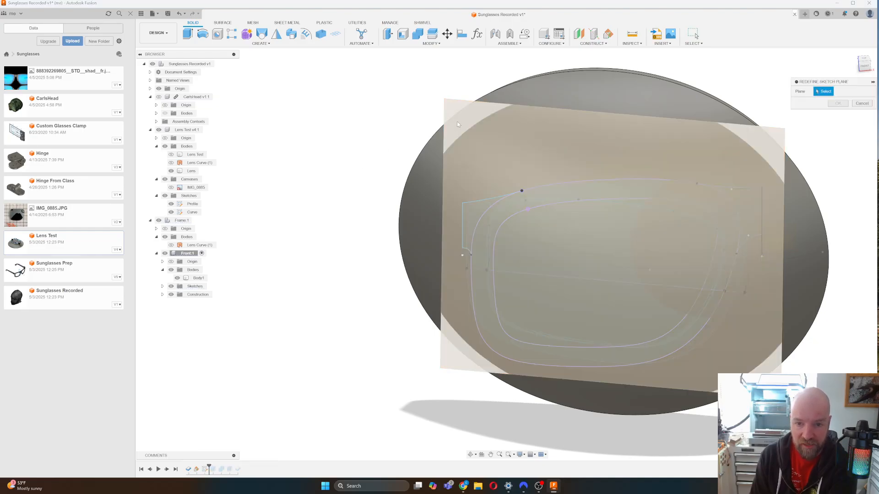
pyautogui.click(456, 122)
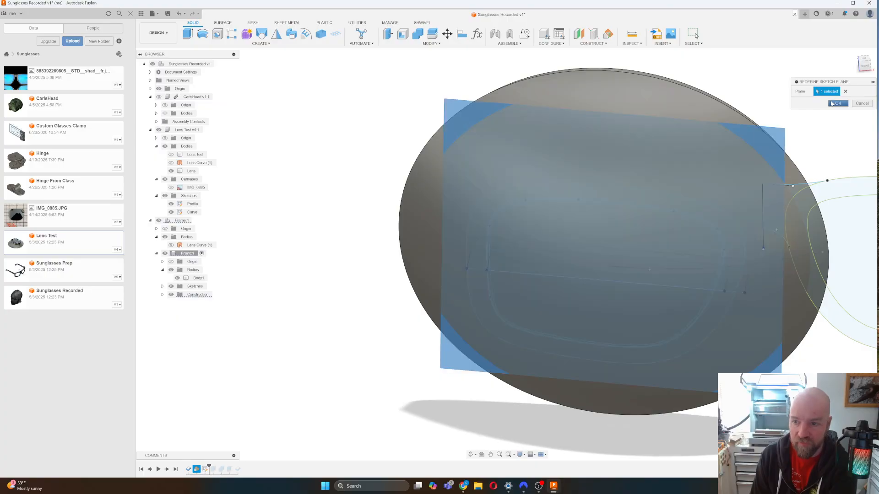
pyautogui.click(836, 104)
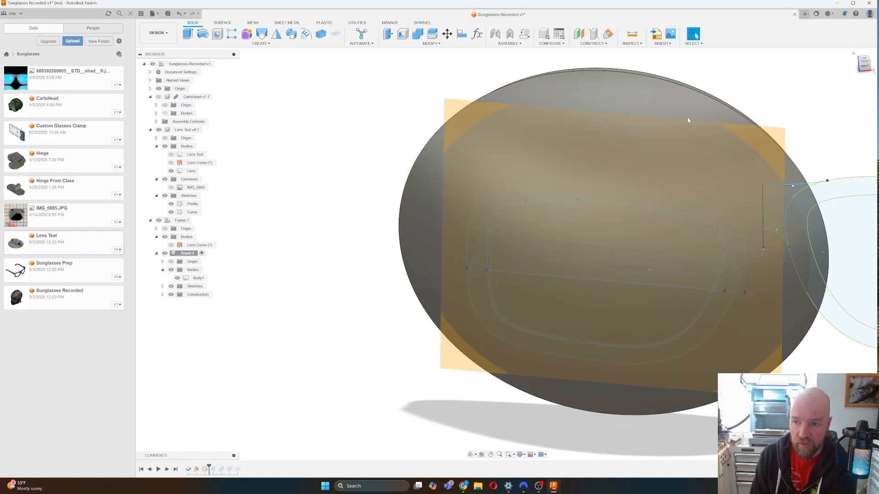
pyautogui.press('Right')
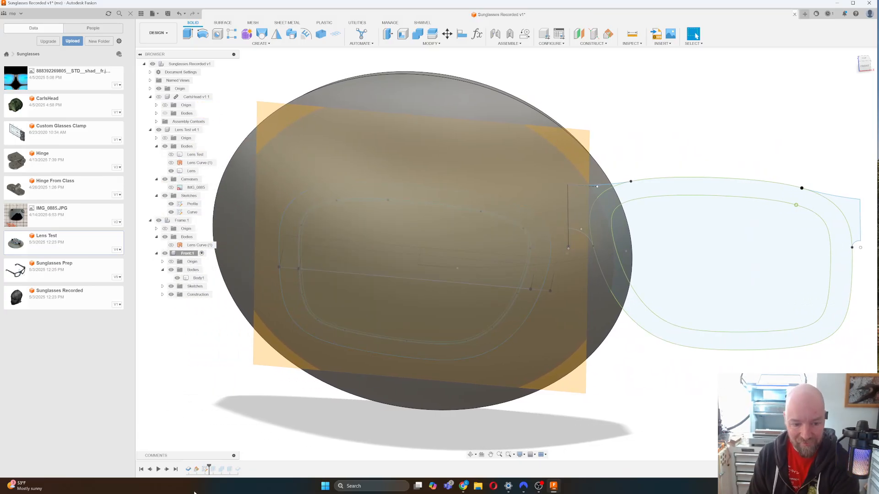
pyautogui.rightClick(204, 468)
pyautogui.click(235, 391)
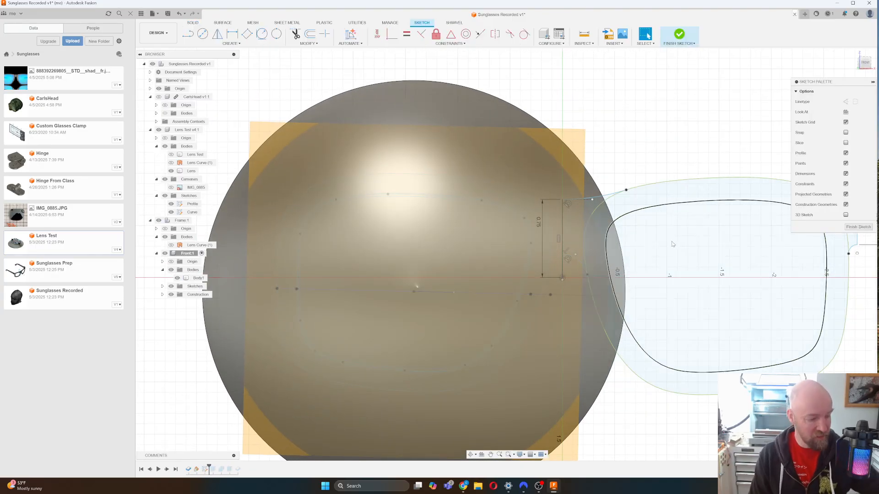
# Delete the inner and outer lens curves from the frame sketch.
pyautogui.scroll(-4, 674, 244)
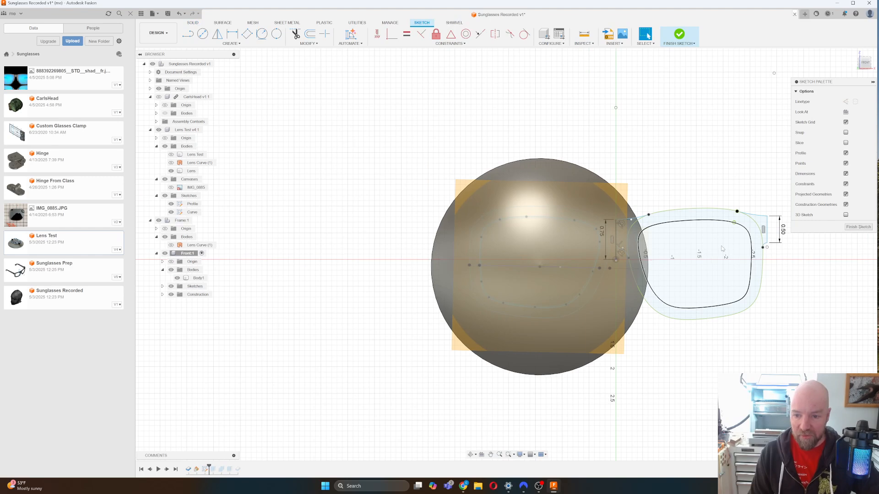
pyautogui.scroll(2, 719, 247)
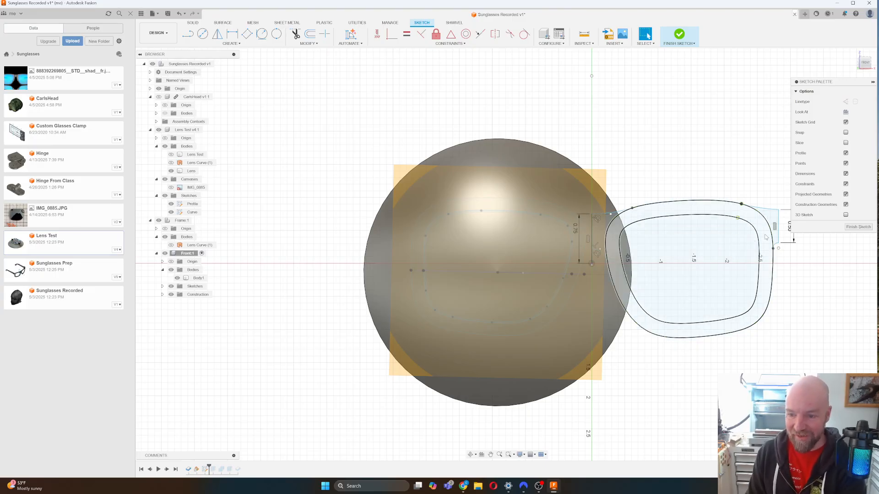
pyautogui.moveTo(761, 252); pyautogui.dragTo(771, 252, button='middle')
pyautogui.scroll(-3, 770, 252)
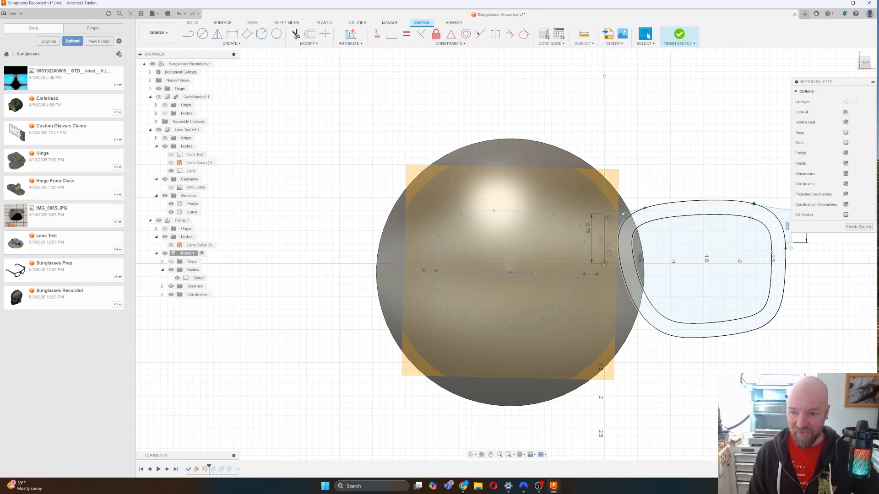
pyautogui.scroll(3, 798, 290)
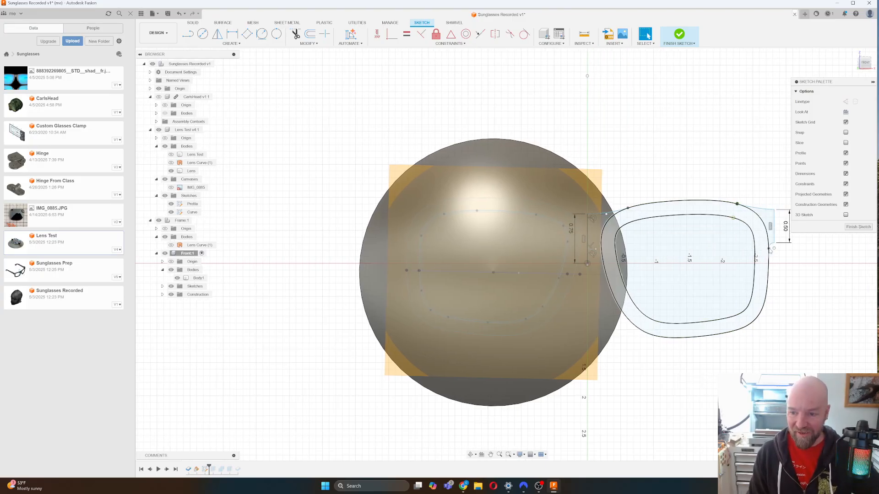
pyautogui.click(754, 285)
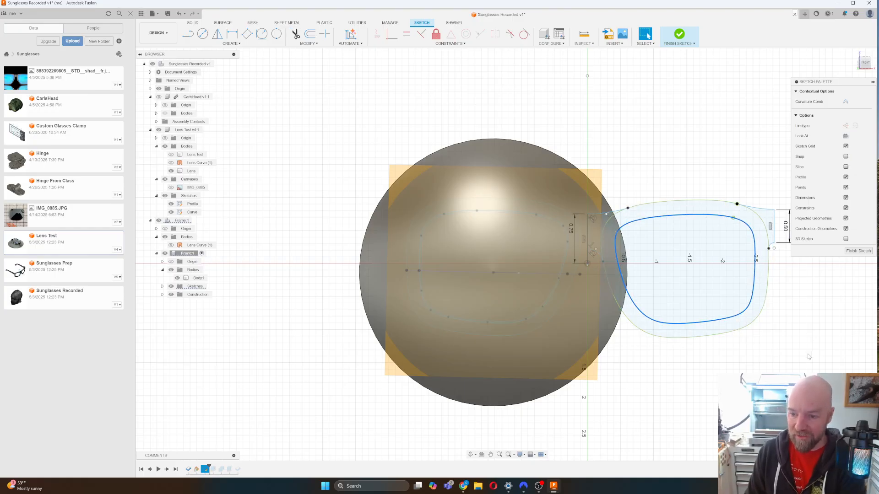
pyautogui.press('Delete')
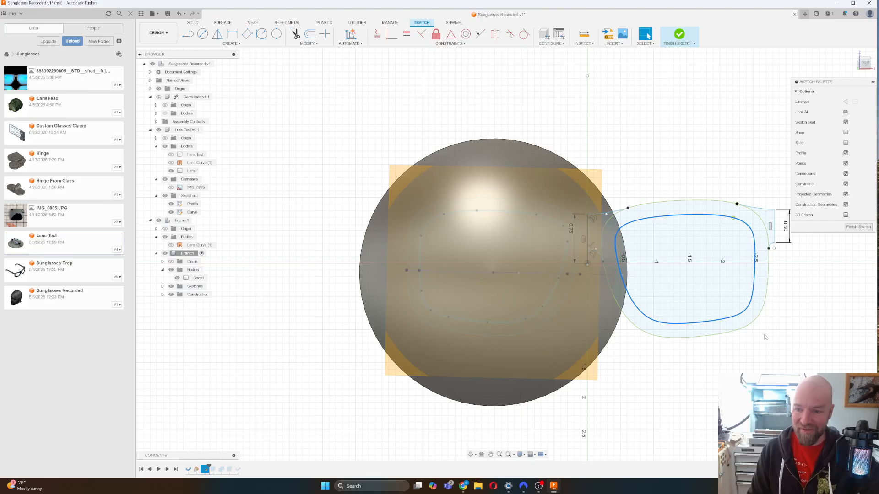
pyautogui.click(768, 225)
pyautogui.press('Delete')
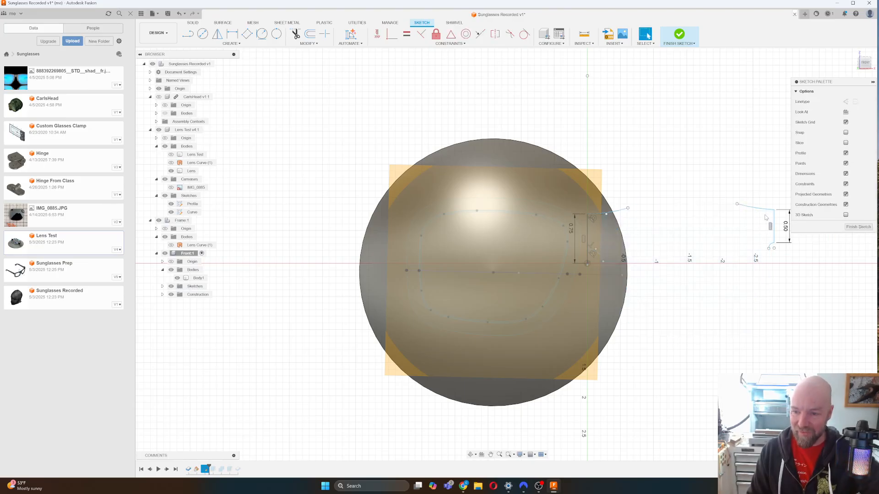
# Delete the upper arc, the 0.50 vertical line, the small lower arc and the short upper-right line.
pyautogui.click(763, 210)
pyautogui.press('Delete')
pyautogui.click(774, 230)
pyautogui.press('Delete')
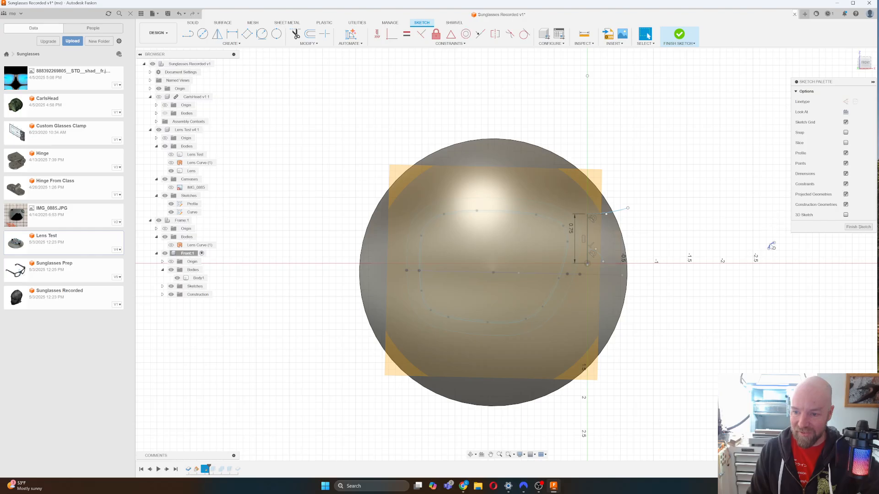
pyautogui.click(769, 245)
pyautogui.press('Delete')
pyautogui.click(617, 213)
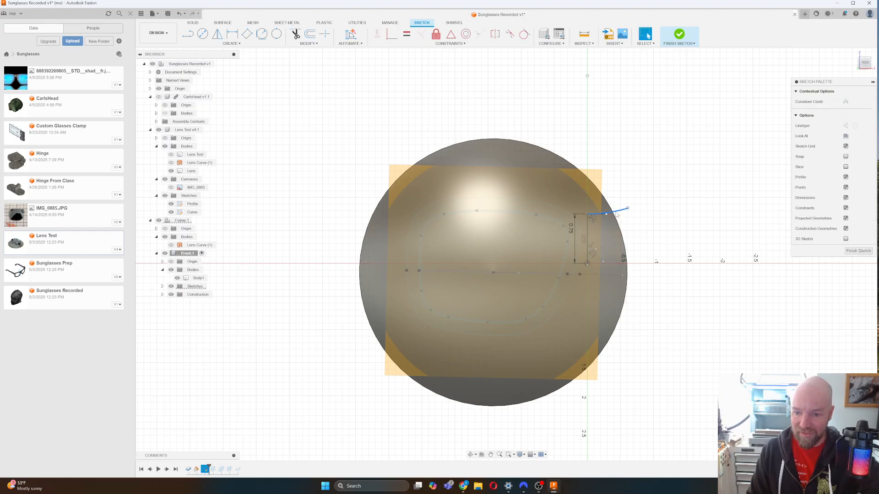
pyautogui.press('Delete')
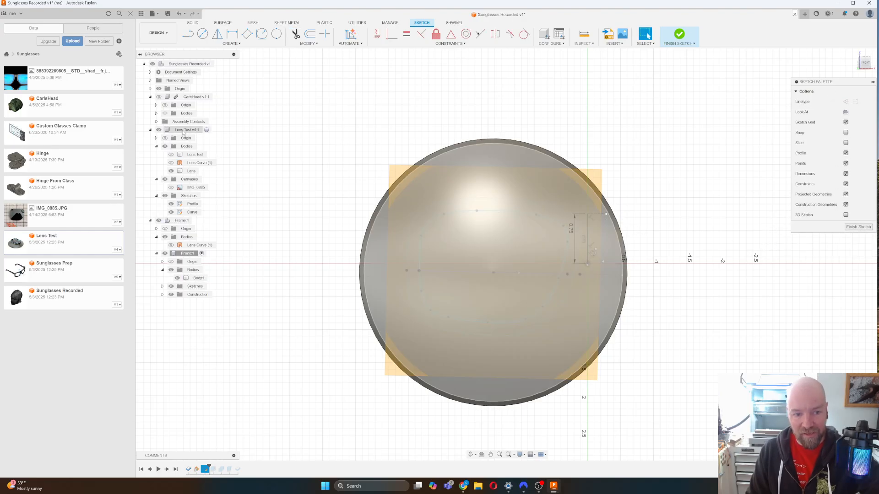
# Hide the Lens body and the Lens Test v4:1 component, then finish the sketch.
pyautogui.click(172, 171)
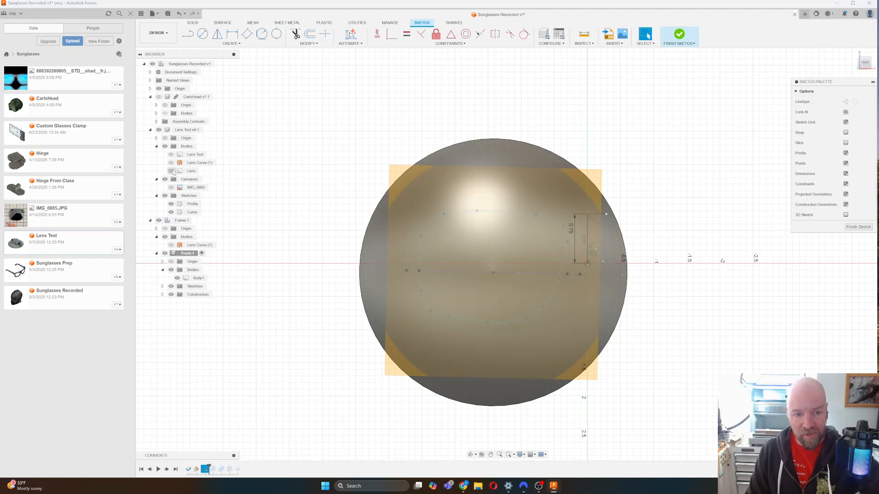
pyautogui.click(160, 130)
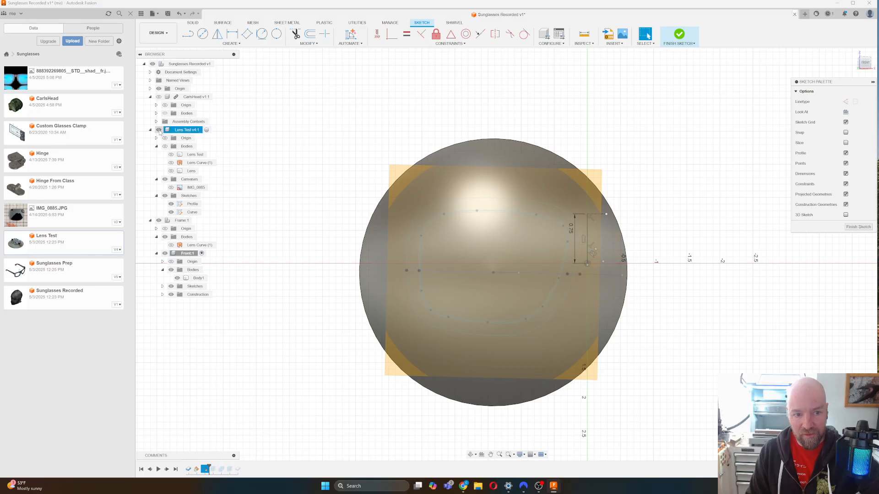
pyautogui.click(159, 131)
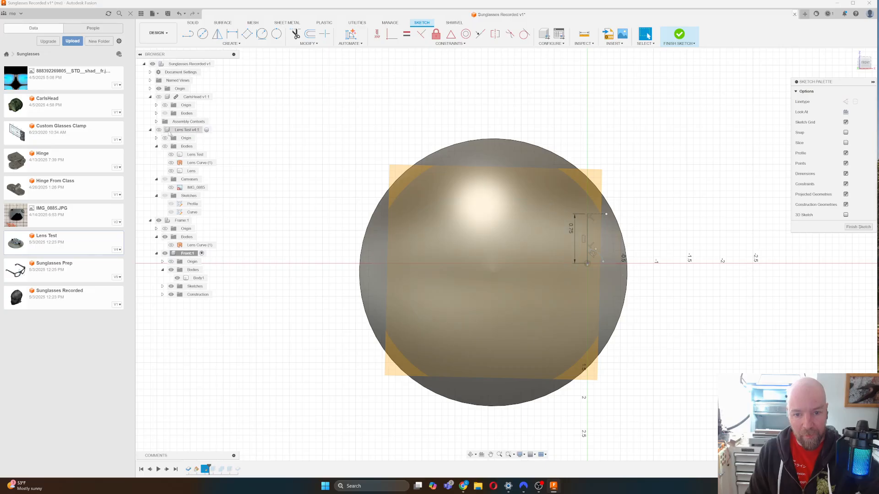
pyautogui.click(177, 278)
pyautogui.click(177, 278)
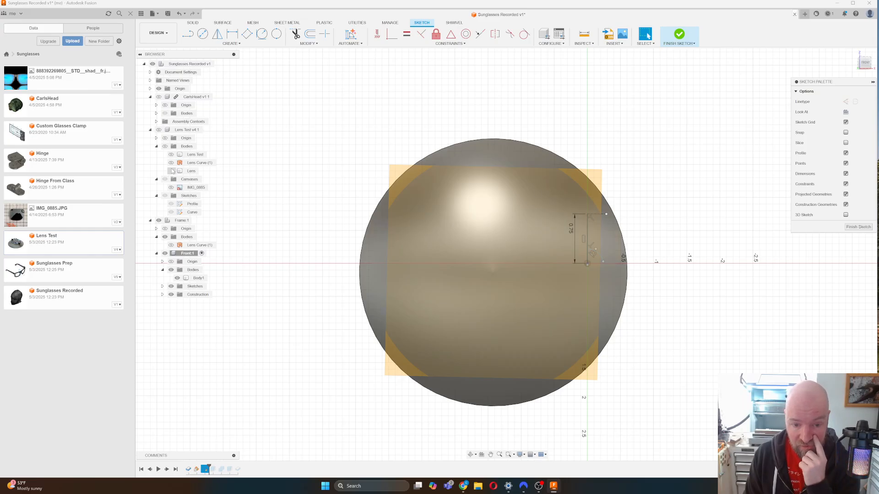
pyautogui.click(858, 227)
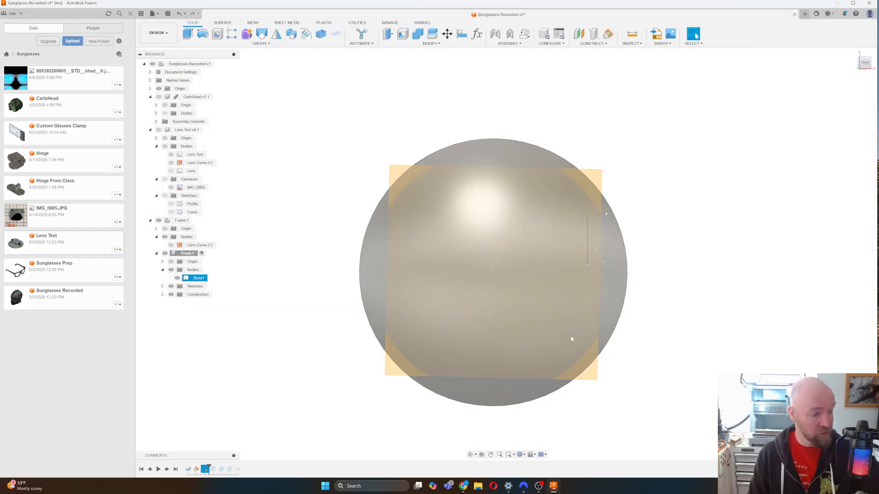
# Undo the sketch finish and pan the view to the right.
pyautogui.hotkey('ctrl', 'z')
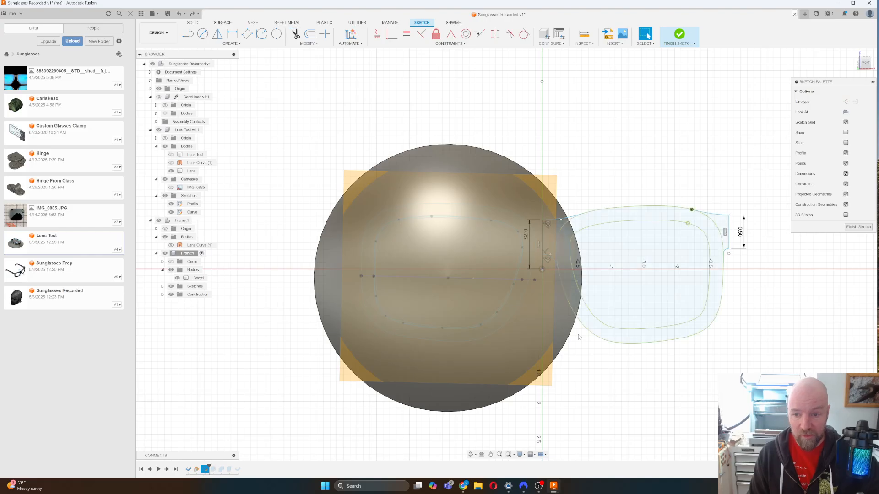
pyautogui.moveTo(807, 238)
pyautogui.mouseDown(button='middle')
pyautogui.moveTo(843, 239)
pyautogui.moveTo(853, 231)
pyautogui.mouseUp(button='middle')
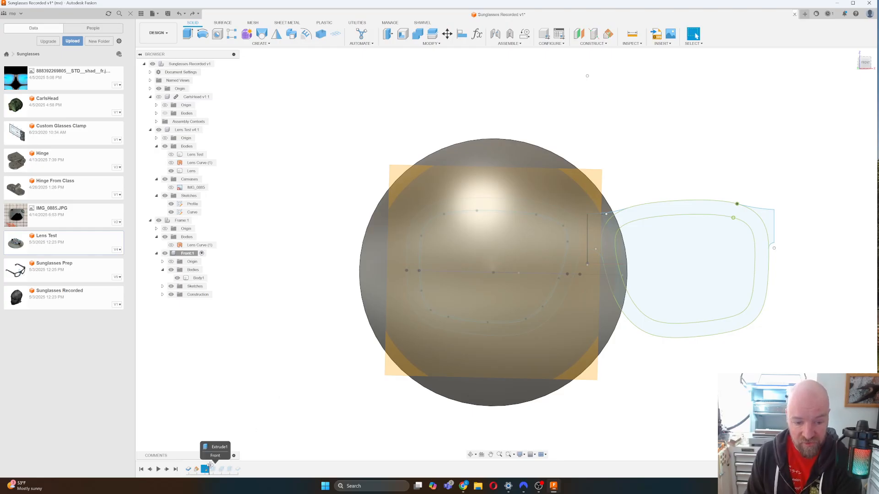
pyautogui.moveTo(208, 465); pyautogui.dragTo(213, 465)
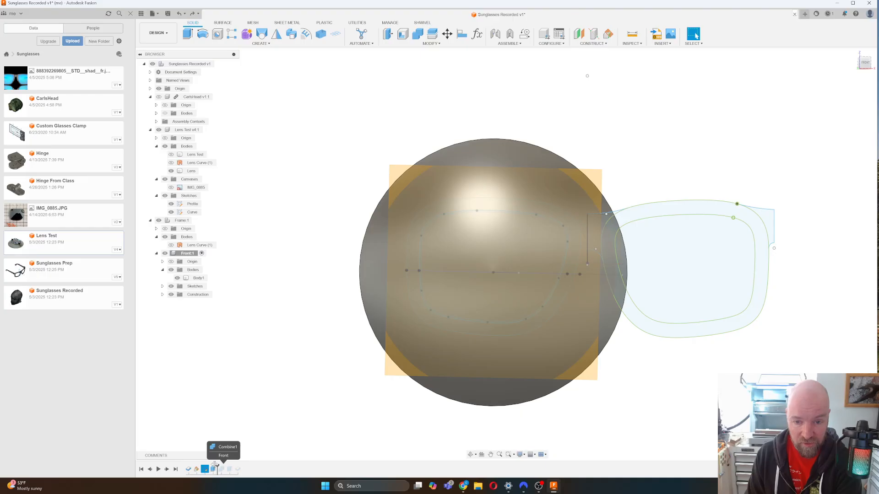
pyautogui.moveTo(213, 465); pyautogui.dragTo(209, 466)
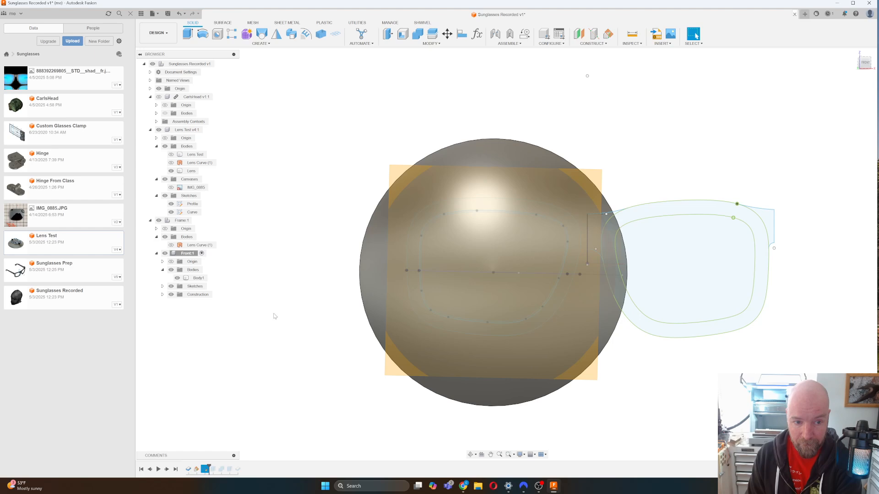
# Hide Body1 and open the Lens Test Profile sketch for editing.
pyautogui.click(189, 205)
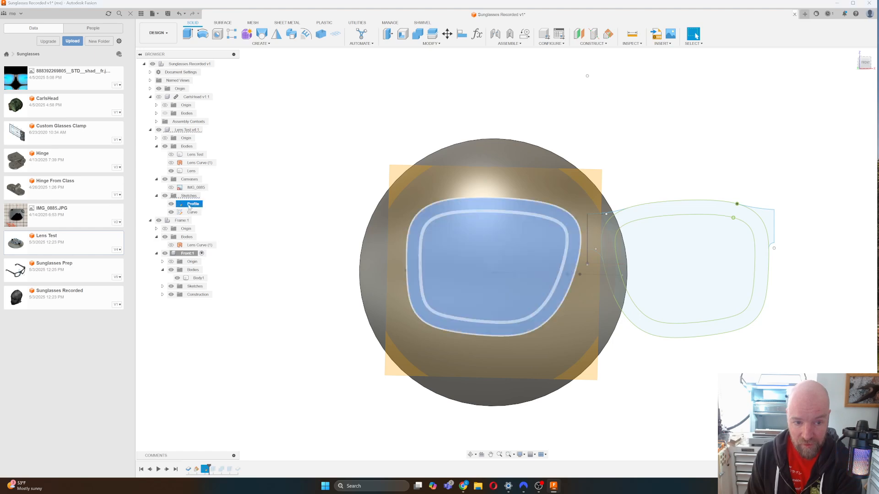
pyautogui.click(177, 278)
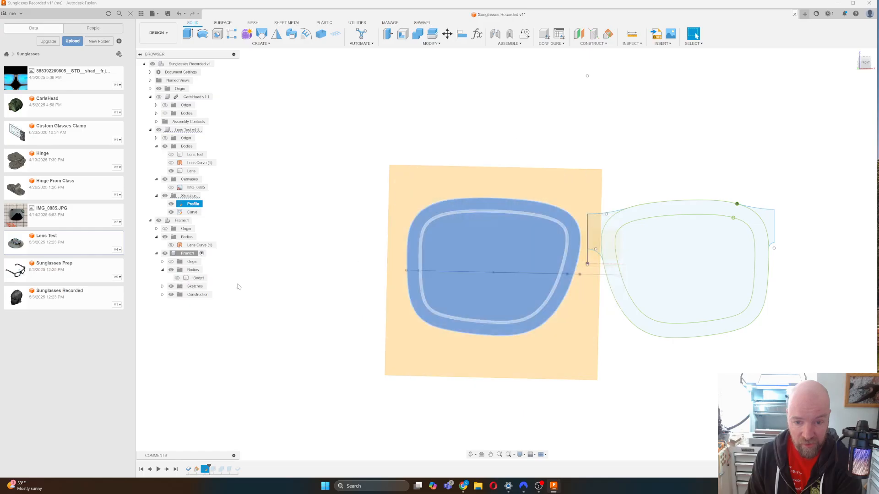
pyautogui.press('Escape')
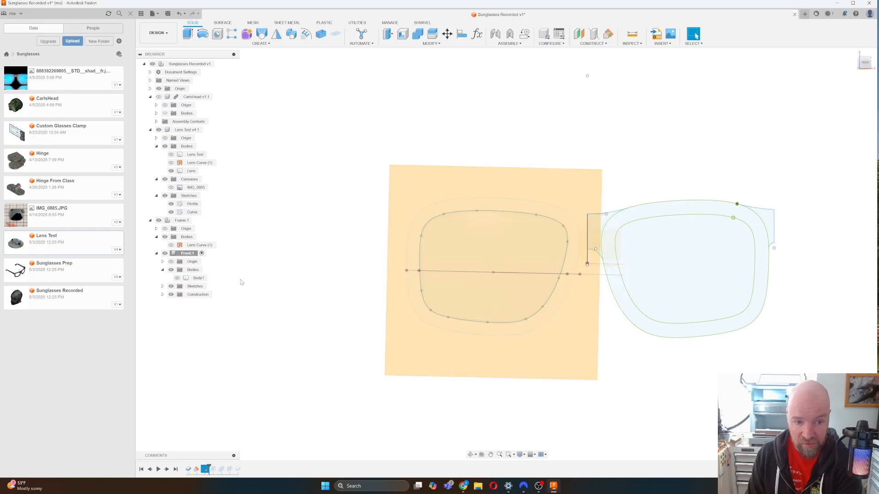
pyautogui.click(194, 205)
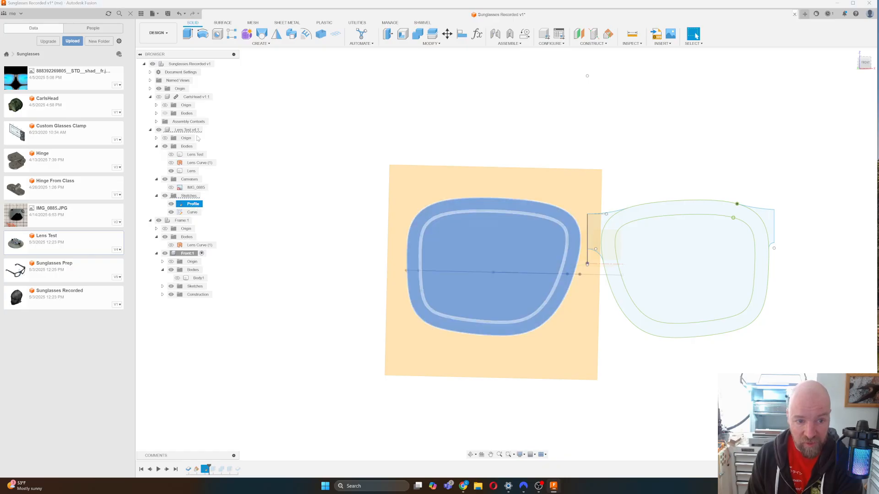
pyautogui.rightClick(194, 204)
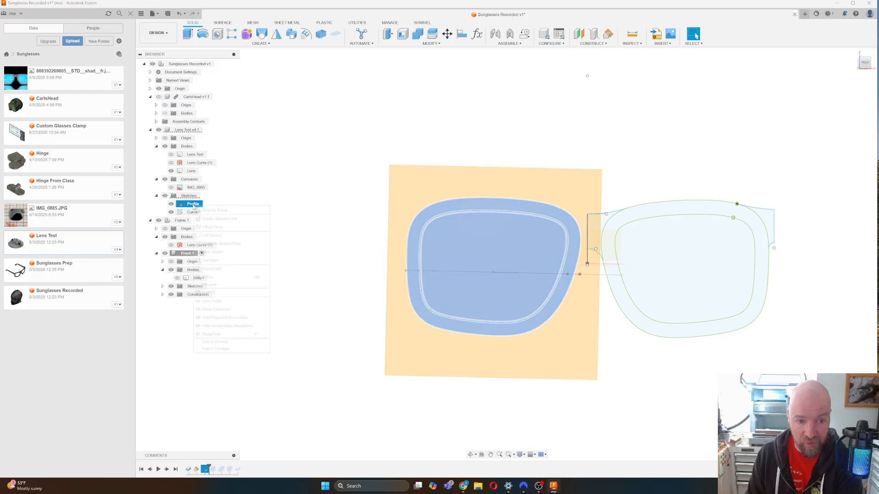
pyautogui.click(212, 236)
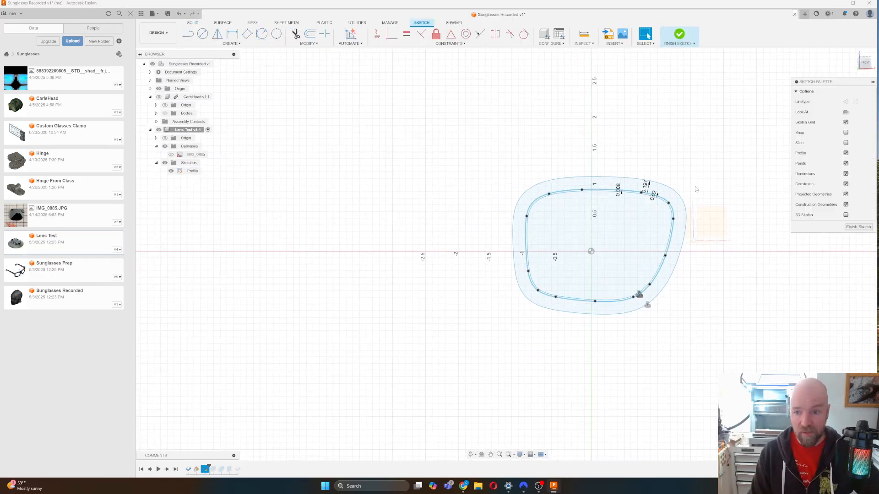
# Draw a 0.5 in vertical line to the left of the lens.
pyautogui.scroll(5, 694, 187)
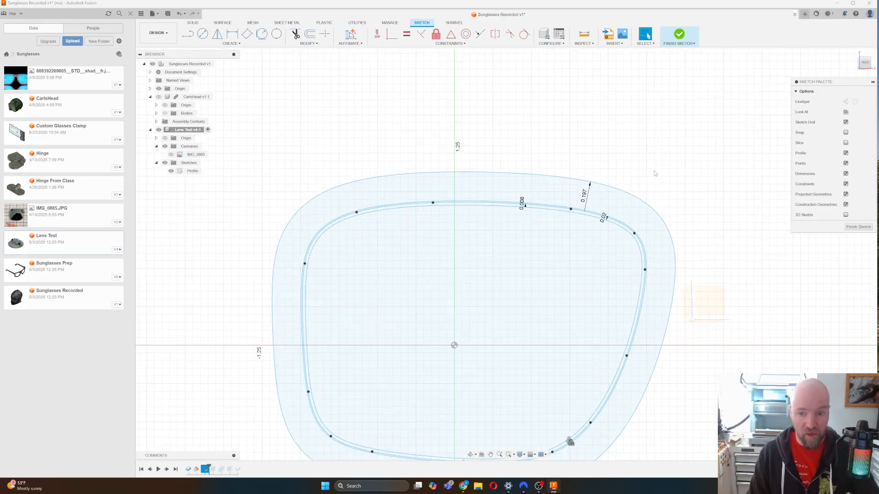
pyautogui.click(212, 44)
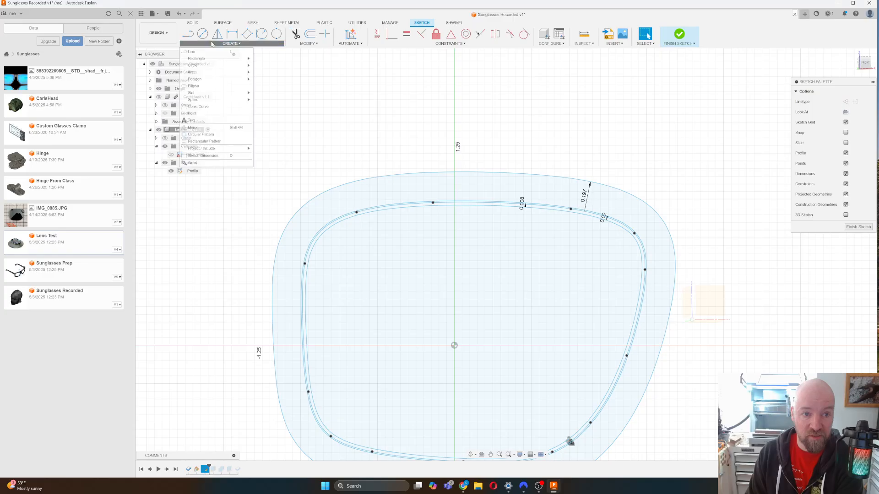
pyautogui.click(194, 51)
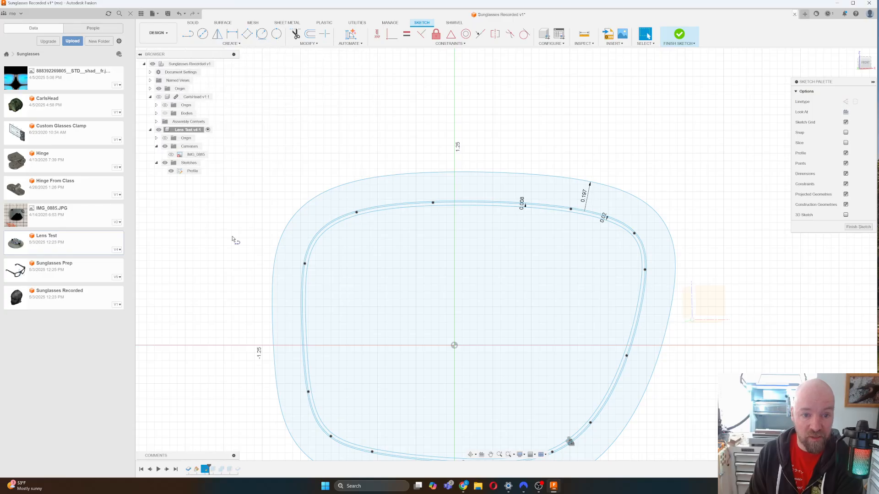
pyautogui.click(253, 193)
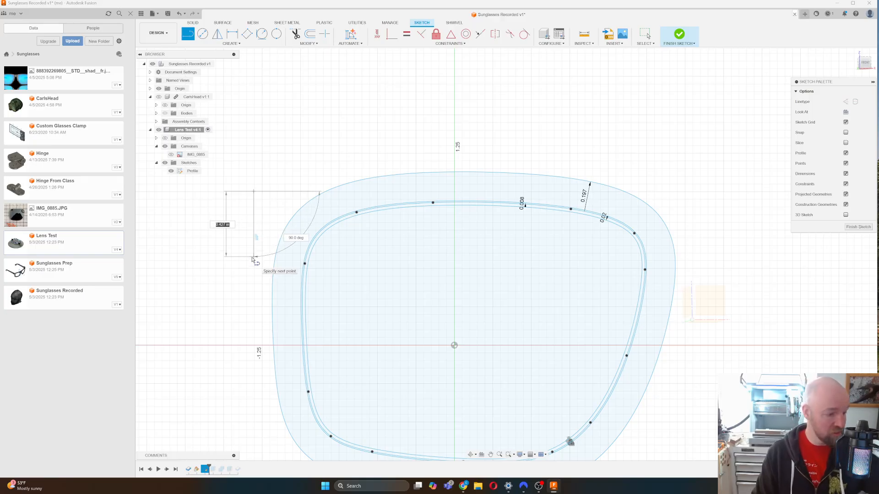
pyautogui.write('0.5')
pyautogui.press('Return')
pyautogui.press('Escape')
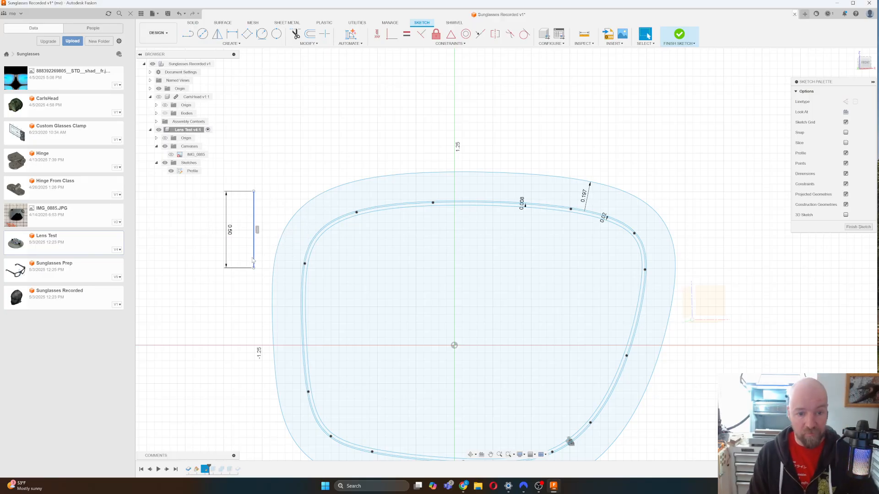
# Draw a vertical line to the right of the lens.
pyautogui.click(290, 267)
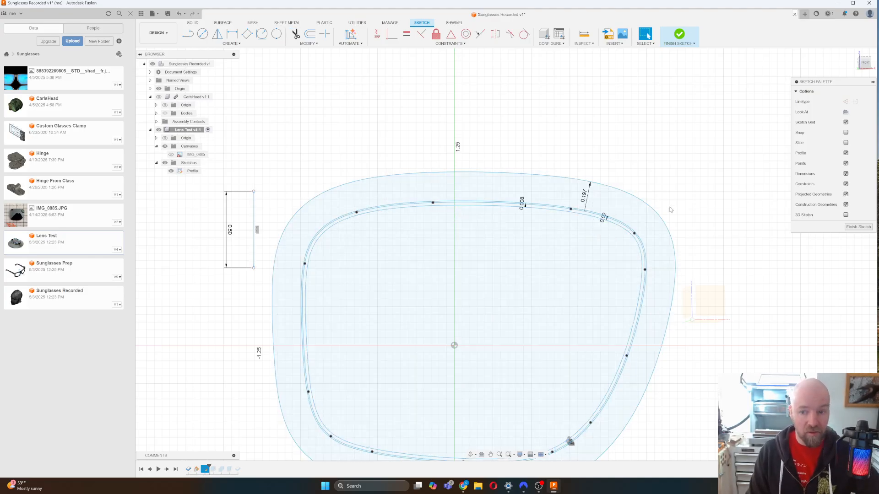
pyautogui.press('l')
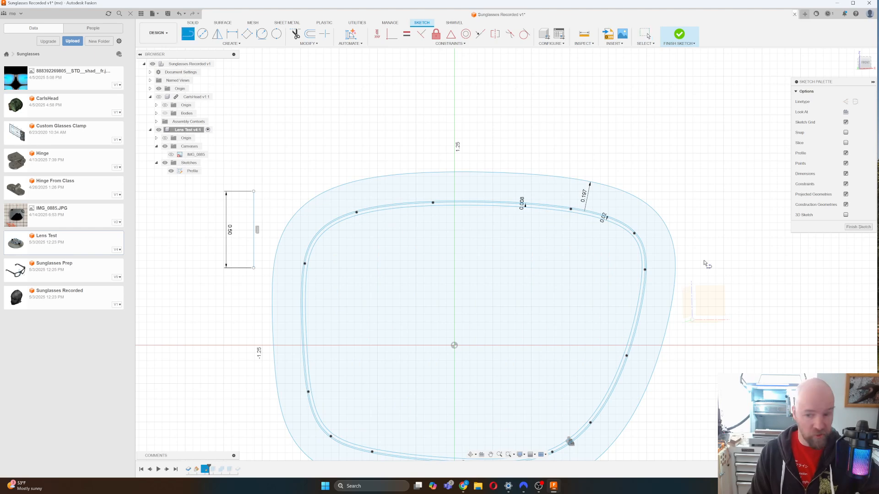
pyautogui.click(708, 292)
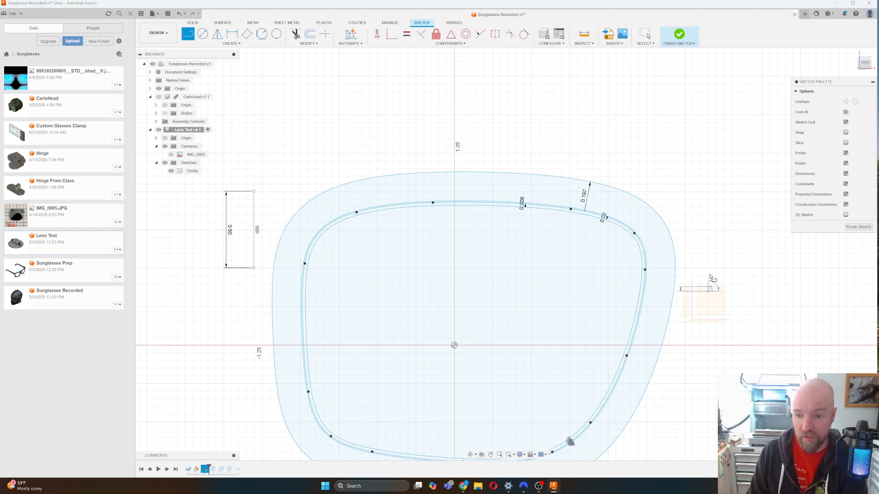
pyautogui.click(709, 200)
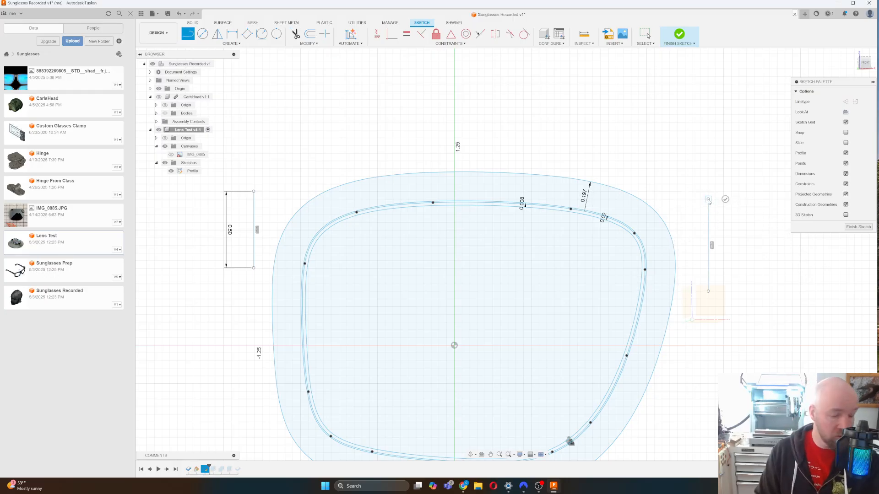
pyautogui.press('Escape')
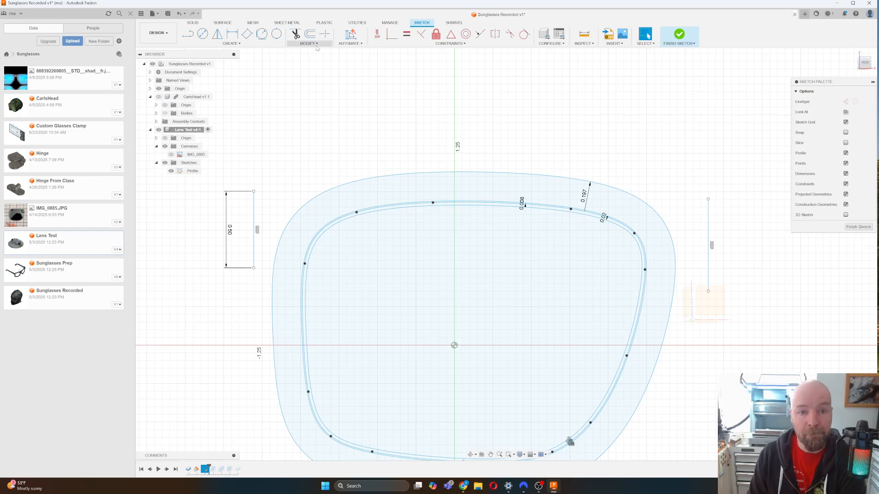
# Add a 3-point arc from the right line's top to the lens top outline.
pyautogui.click(235, 44)
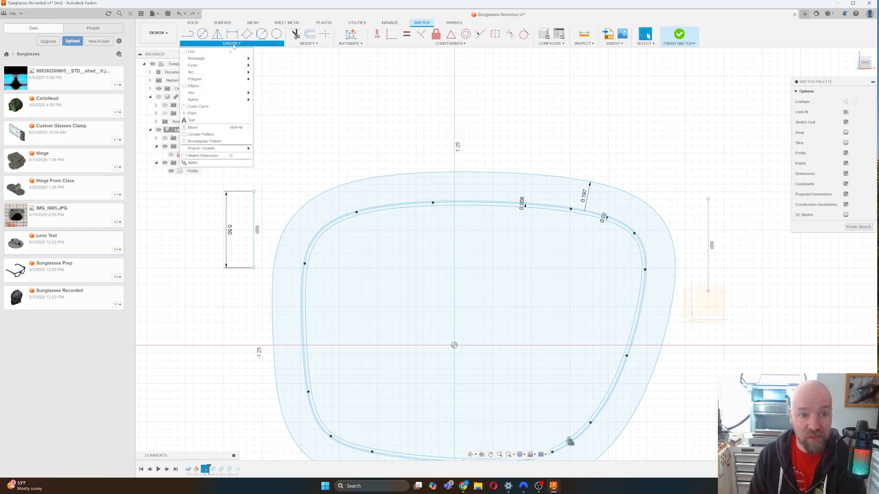
pyautogui.moveTo(215, 72)
pyautogui.click(268, 72)
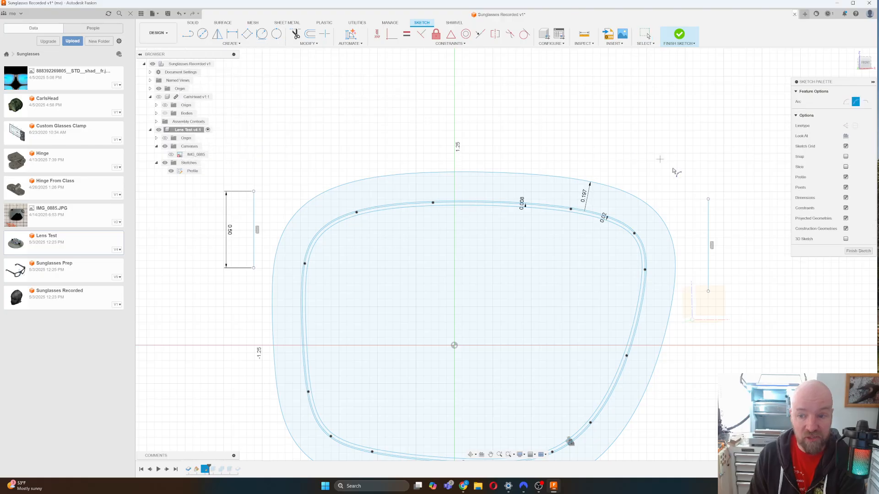
pyautogui.click(708, 199)
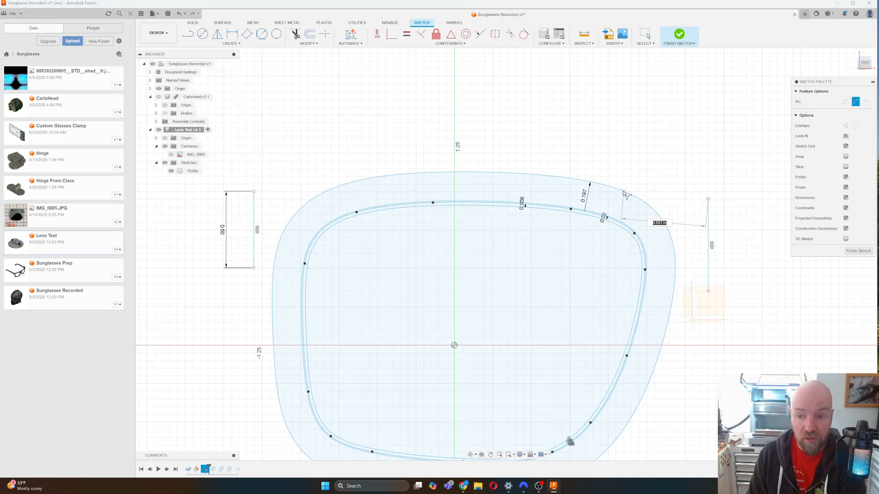
pyautogui.click(623, 191)
pyautogui.click(662, 199)
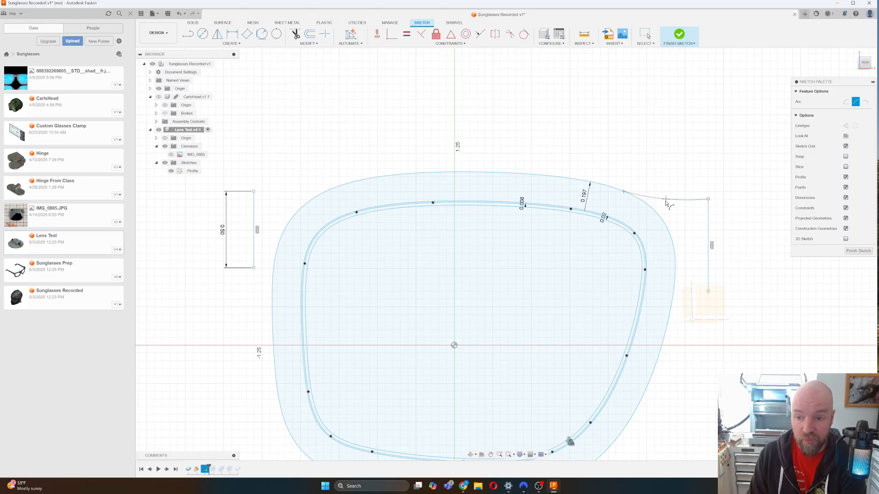
# Draw a short horizontal line rightward from the arc's end.
pyautogui.press('l')
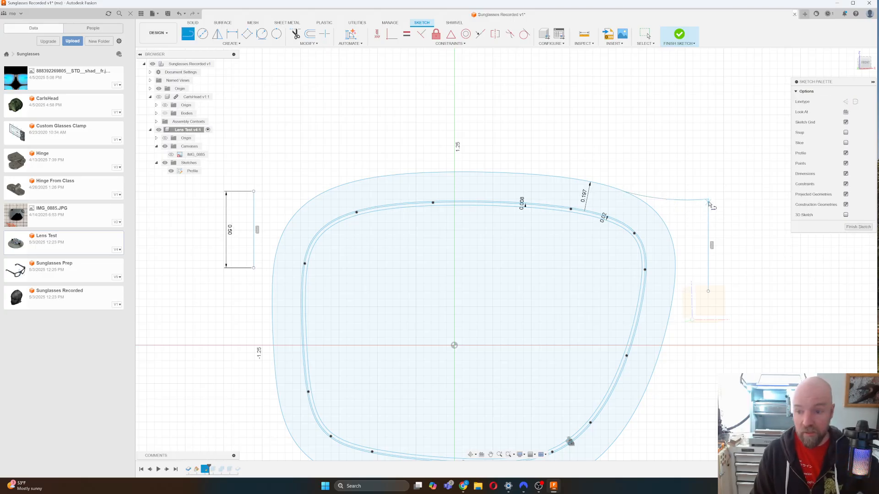
pyautogui.click(708, 200)
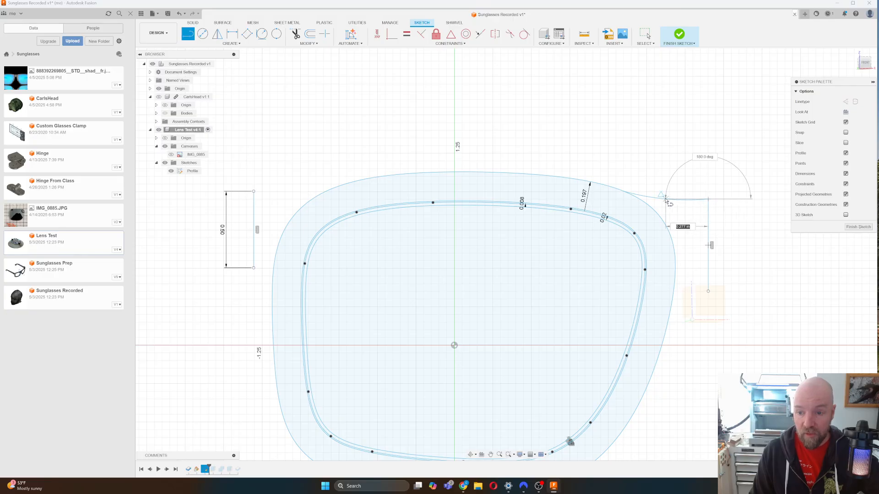
pyautogui.click(744, 200)
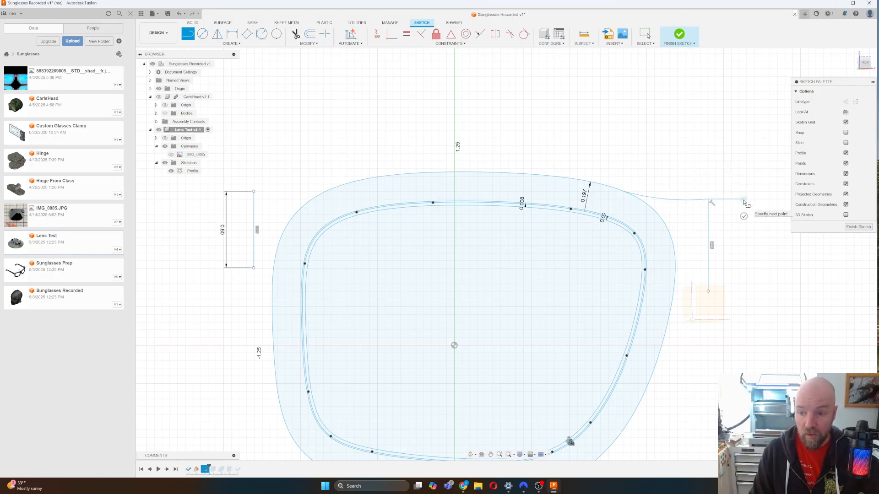
pyautogui.press('Escape')
pyautogui.press('Escape')
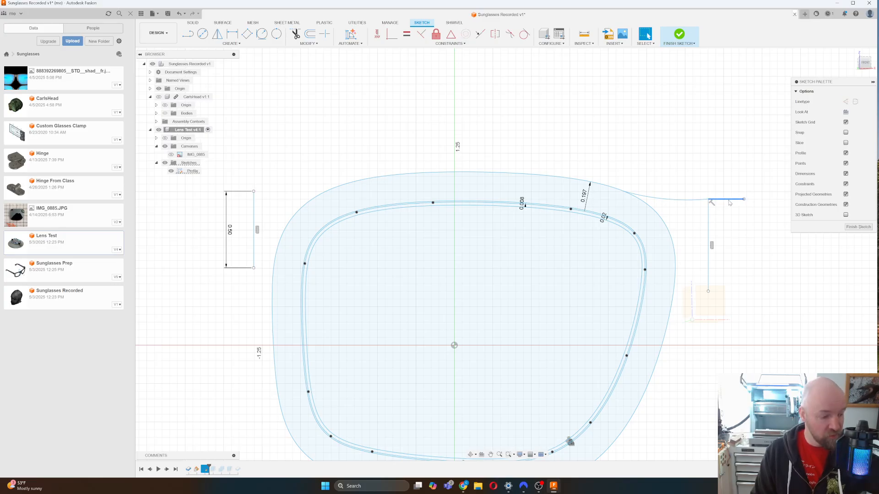
pyautogui.click(732, 233)
pyautogui.click(303, 263)
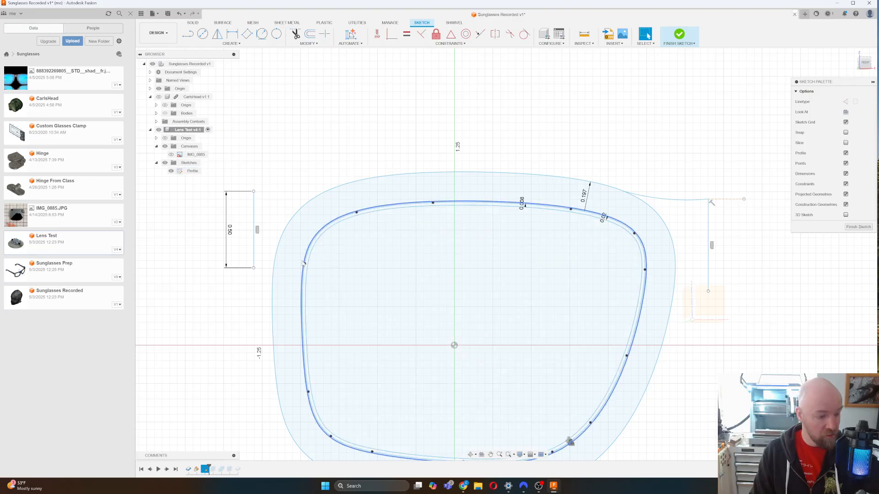
# Join the left 0.50 line's top to the lens outline with a 3-point arc, lowering that top slightly.
pyautogui.click(192, 45)
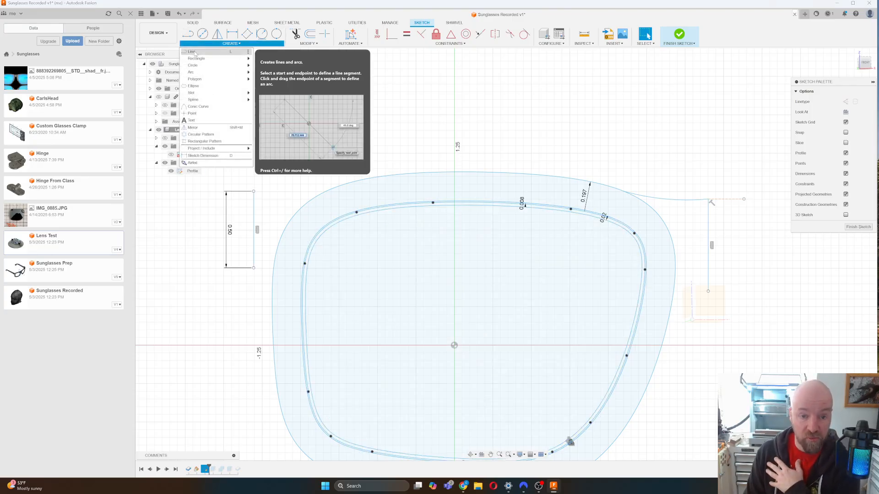
pyautogui.click(195, 53)
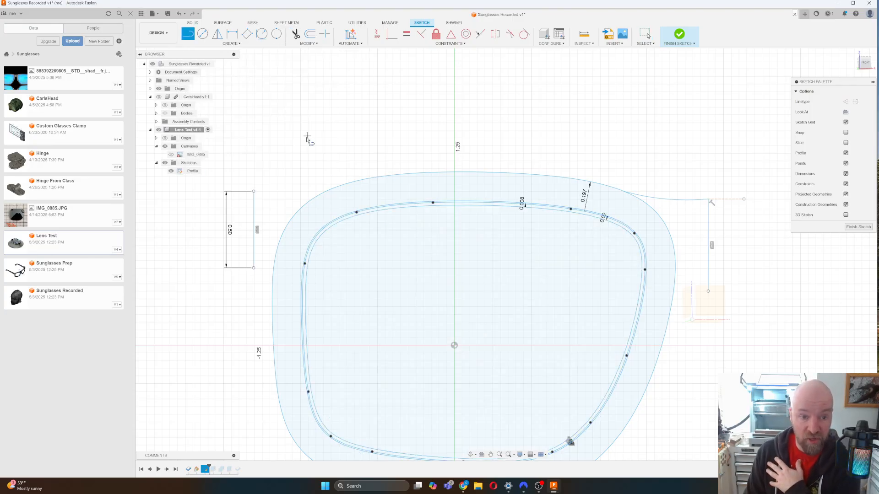
pyautogui.click(254, 191)
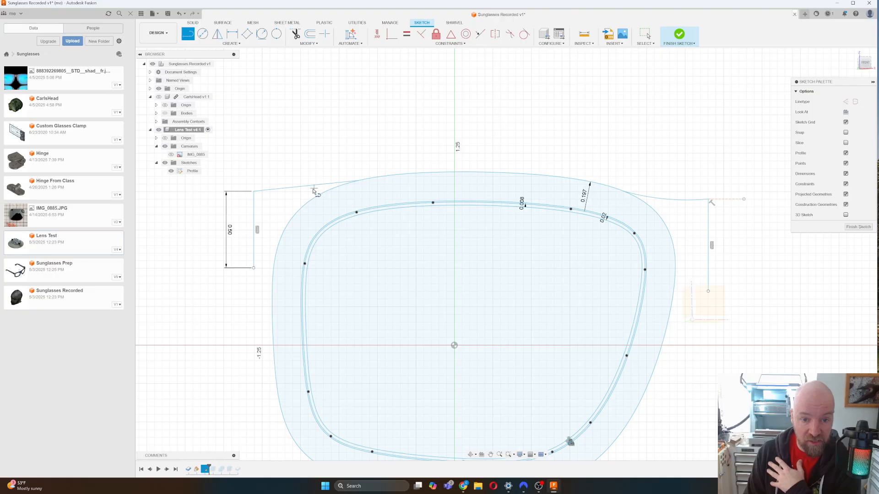
pyautogui.press('Escape')
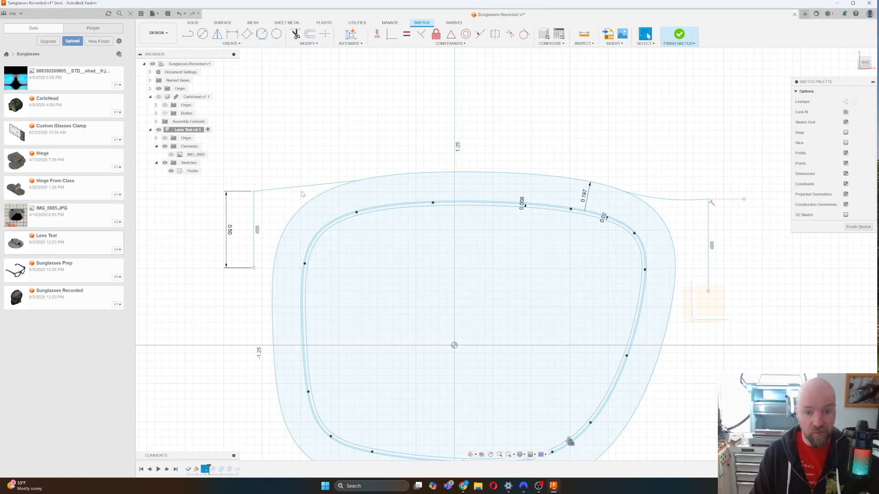
pyautogui.click(230, 43)
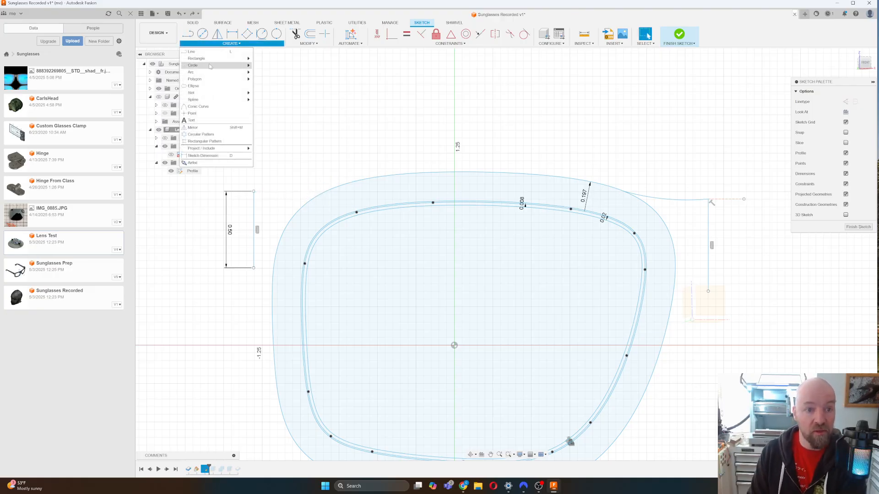
pyautogui.moveTo(209, 72)
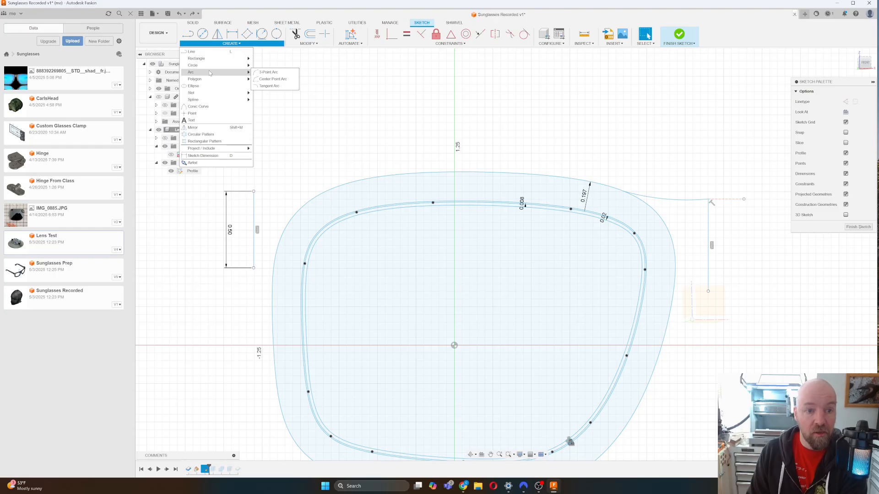
pyautogui.click(270, 72)
pyautogui.click(254, 192)
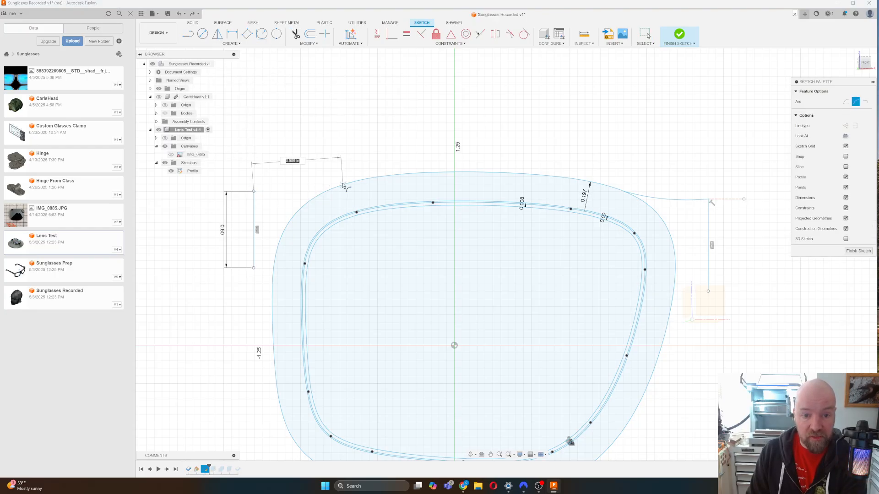
pyautogui.click(345, 184)
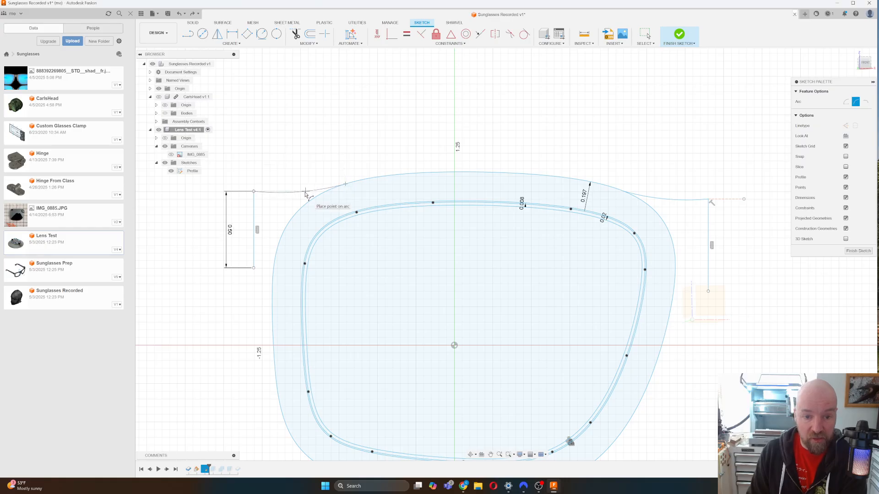
pyautogui.click(305, 193)
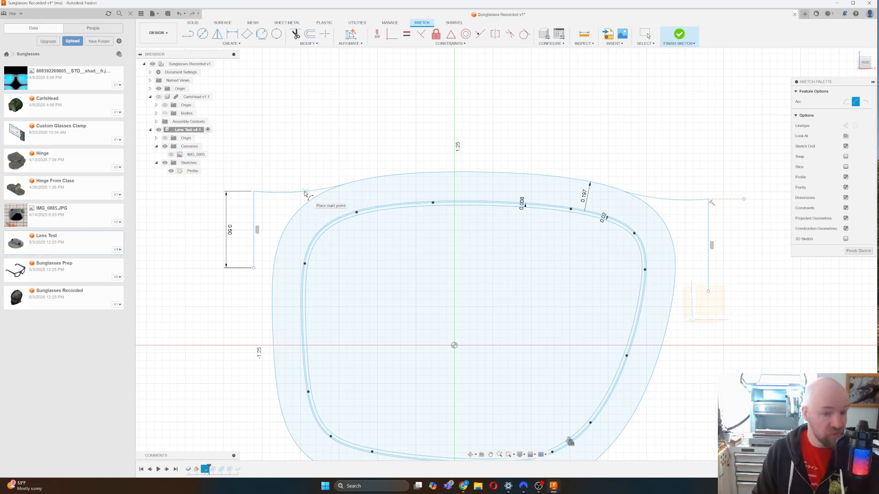
pyautogui.press('Escape')
pyautogui.moveTo(253, 192); pyautogui.dragTo(254, 204)
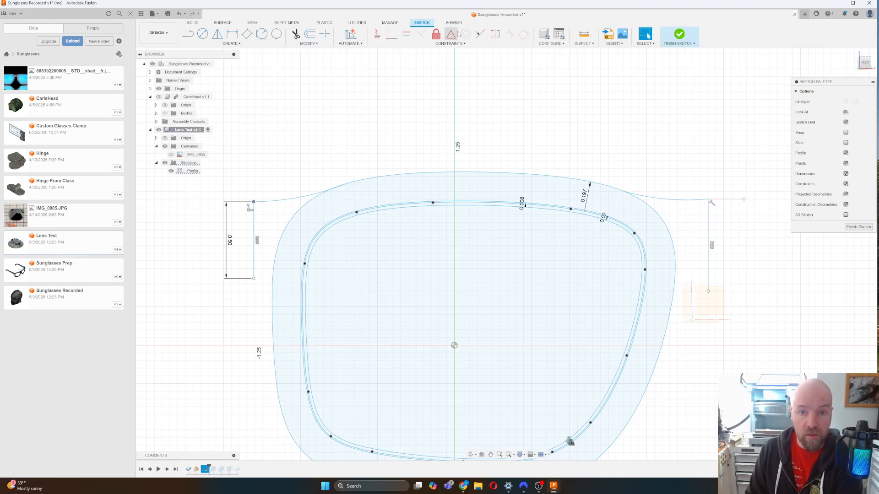
pyautogui.click(524, 34)
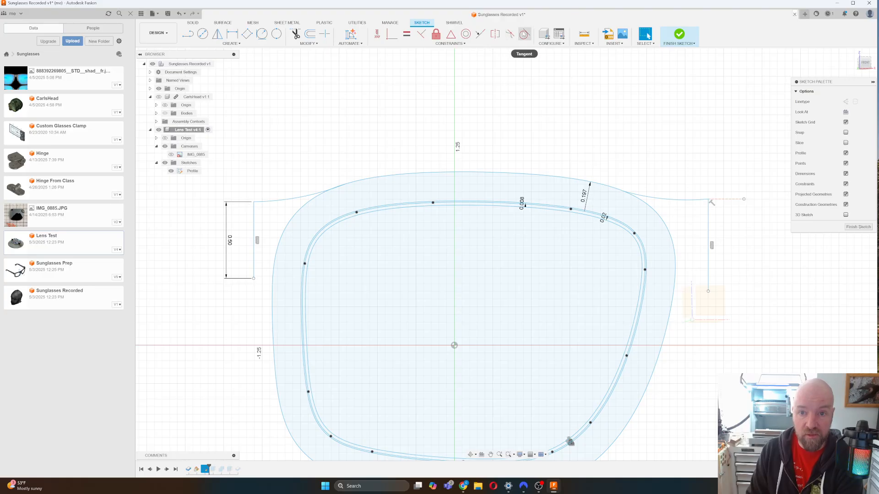
# Attach the tab line's endpoint to the right spline and nudge the tab line right.
pyautogui.click(717, 201)
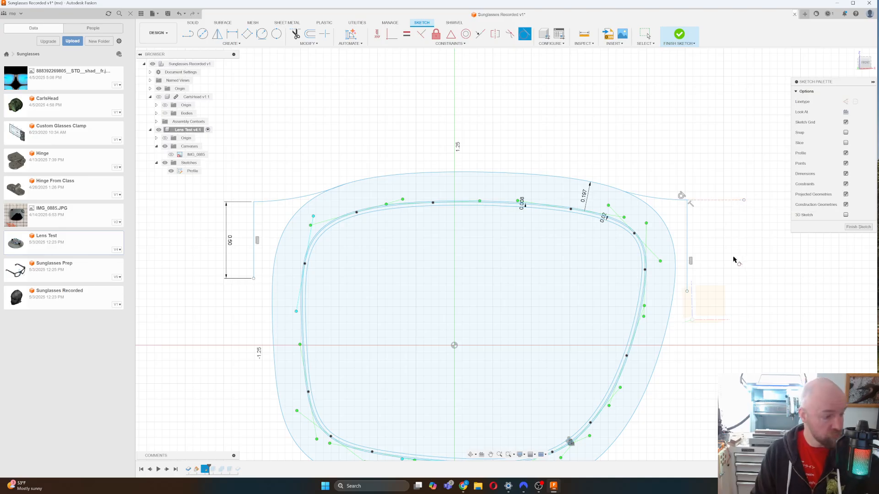
pyautogui.press('Escape')
pyautogui.moveTo(687, 237); pyautogui.dragTo(696, 234)
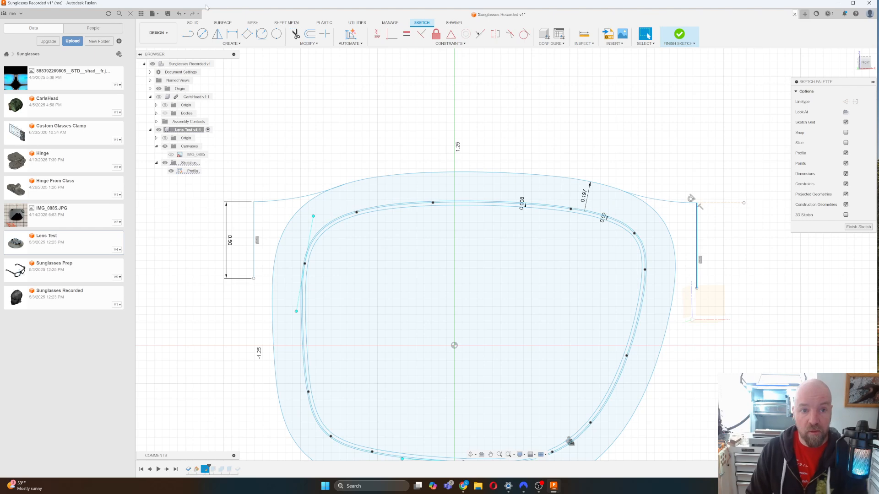
# Close the left tab corner with a 3-point arc.
pyautogui.click(231, 43)
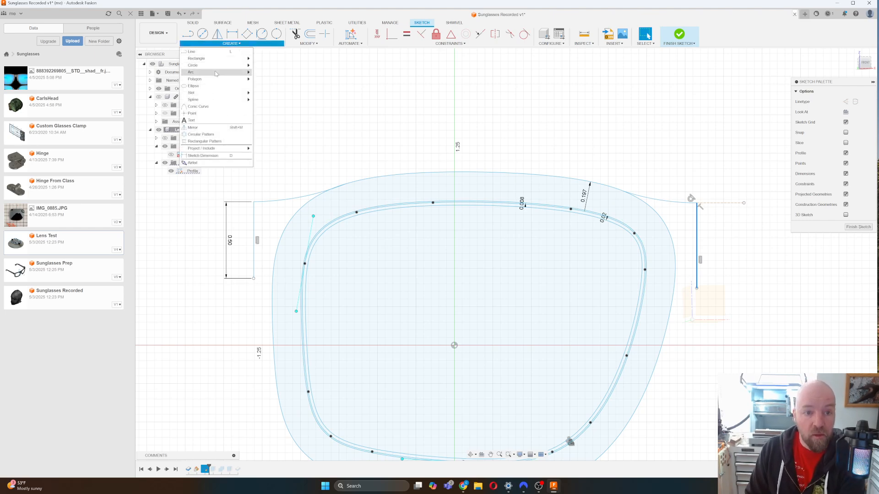
pyautogui.click(263, 72)
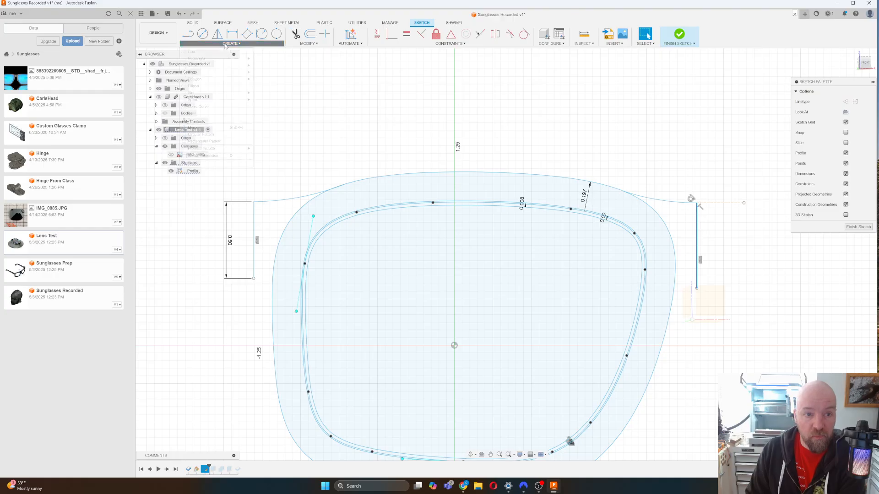
pyautogui.click(231, 43)
pyautogui.moveTo(220, 72)
pyautogui.click(268, 73)
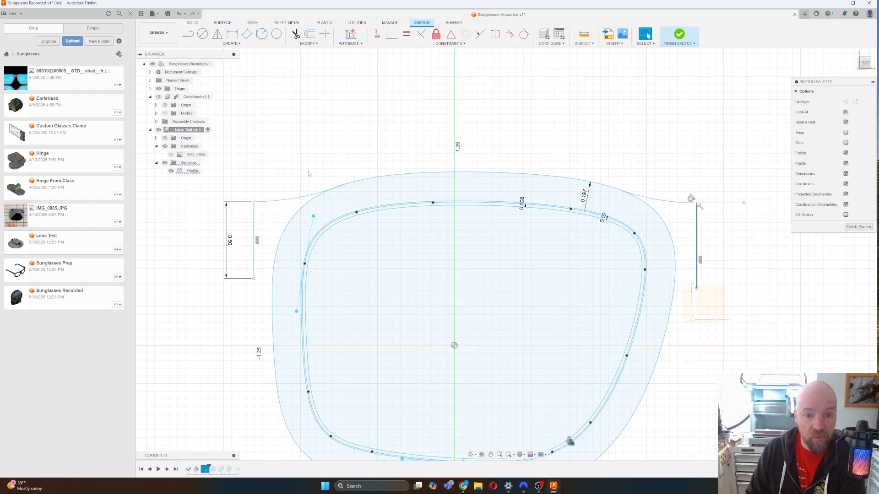
pyautogui.click(254, 278)
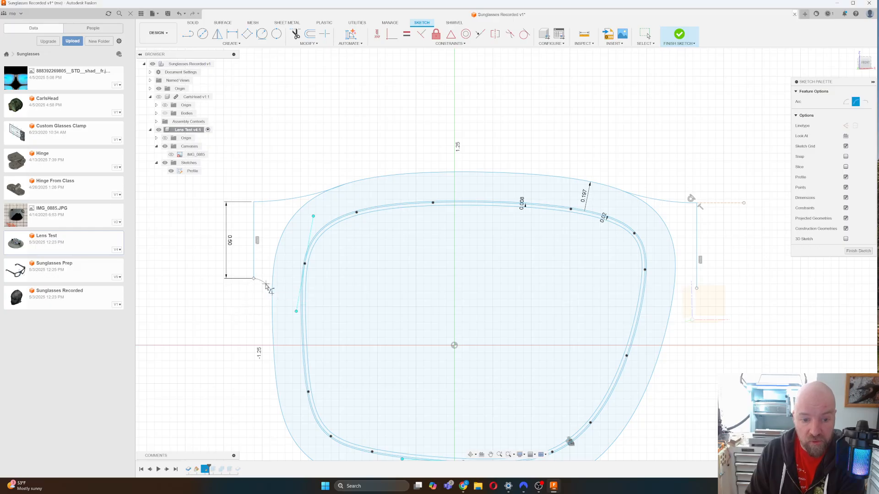
pyautogui.click(266, 286)
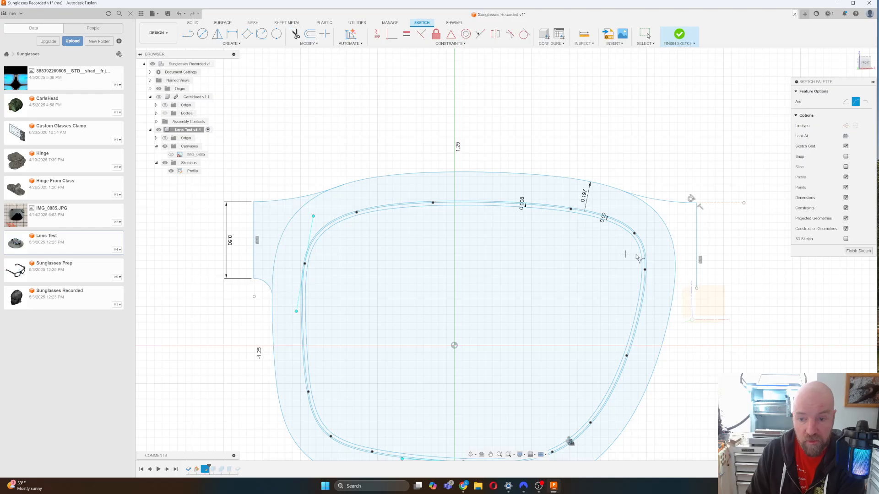
# Round the right tab corner with an arc tangent to a new short line, then finish the sketch.
pyautogui.click(696, 288)
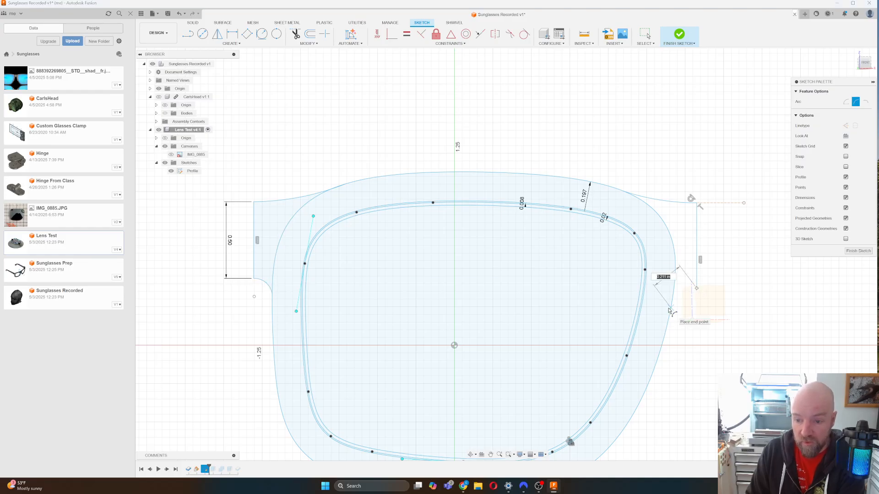
pyautogui.click(671, 308)
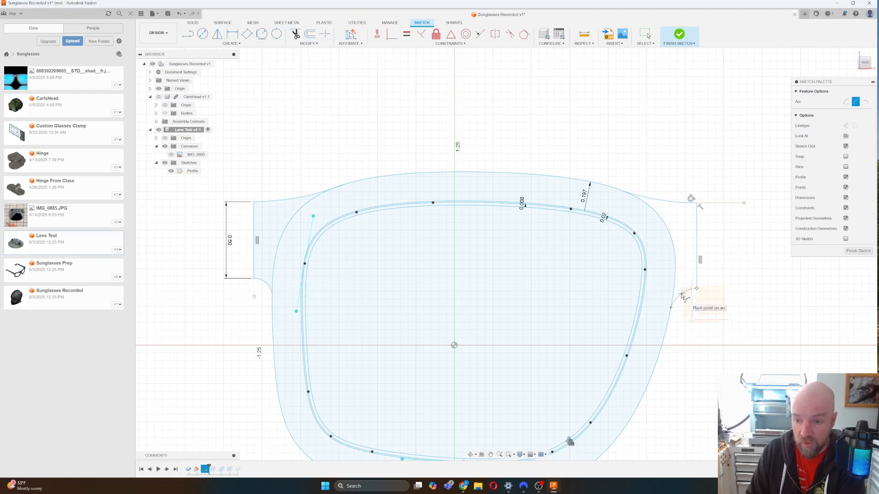
pyautogui.click(682, 295)
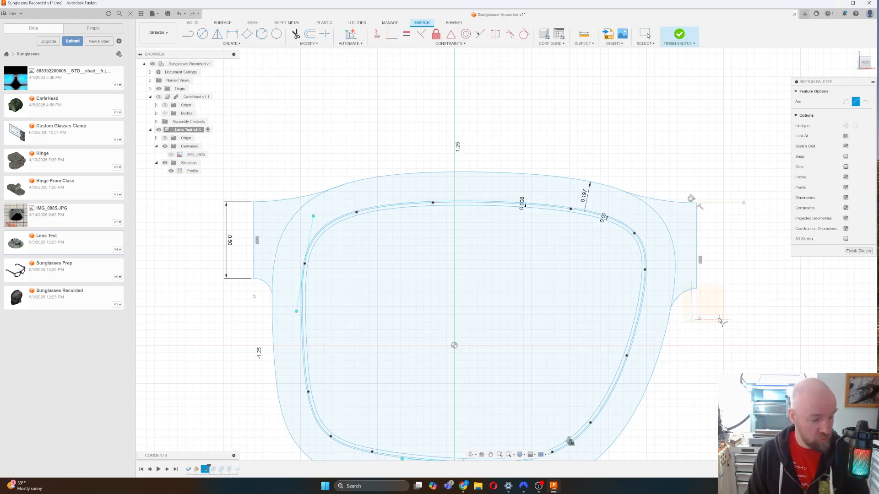
pyautogui.press('l')
pyautogui.click(697, 290)
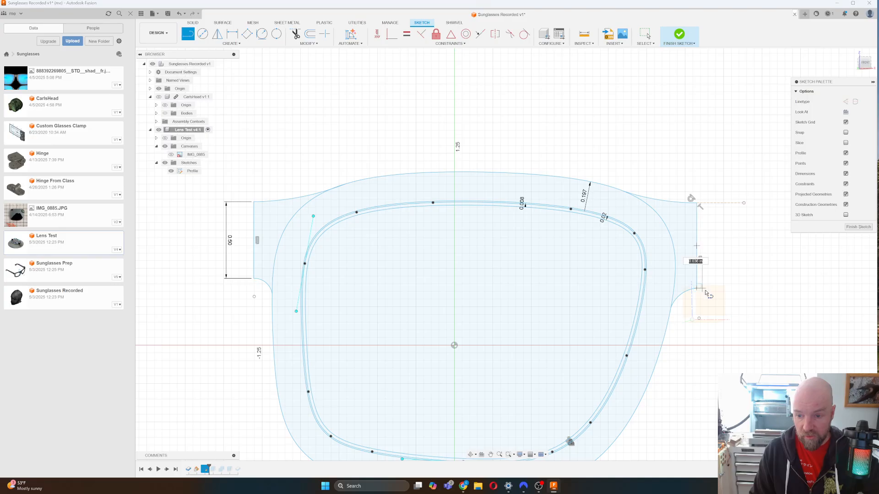
pyautogui.click(715, 290)
pyautogui.press('Escape')
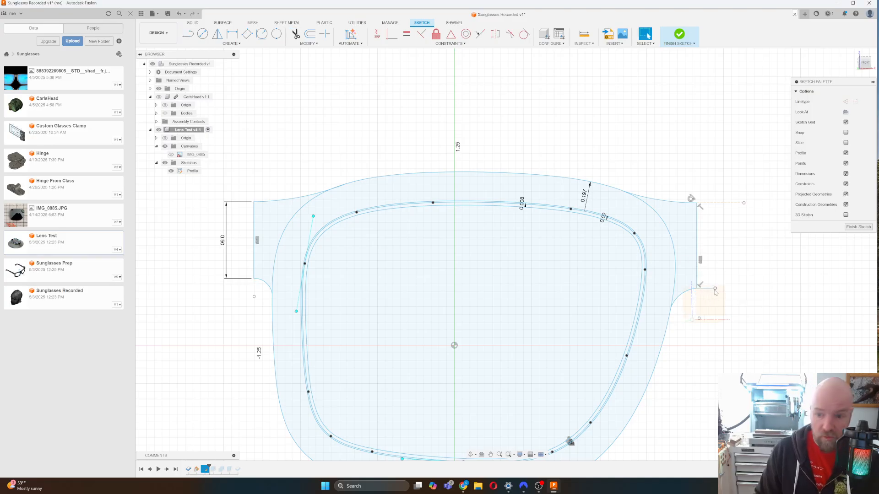
pyautogui.click(749, 301)
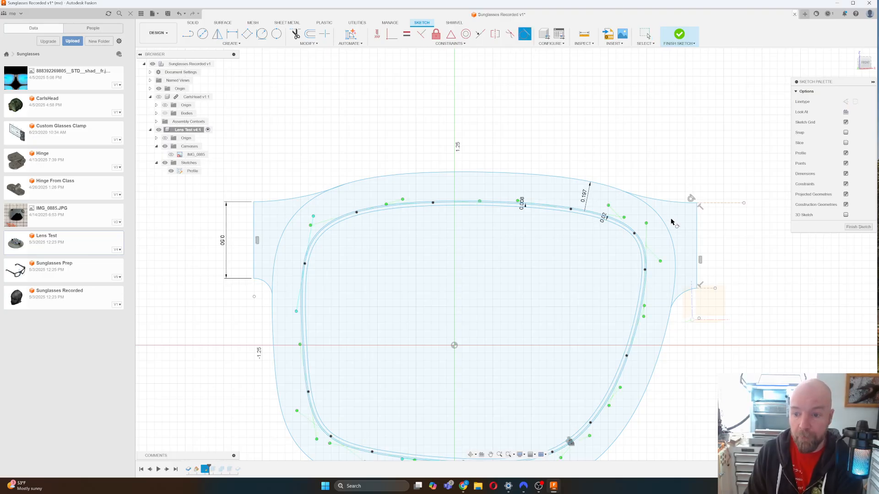
pyautogui.click(682, 295)
pyautogui.click(682, 294)
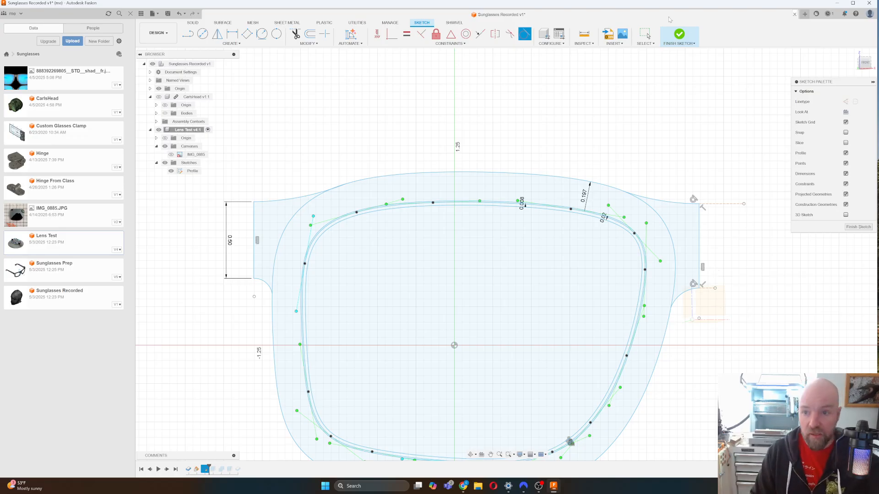
pyautogui.click(679, 36)
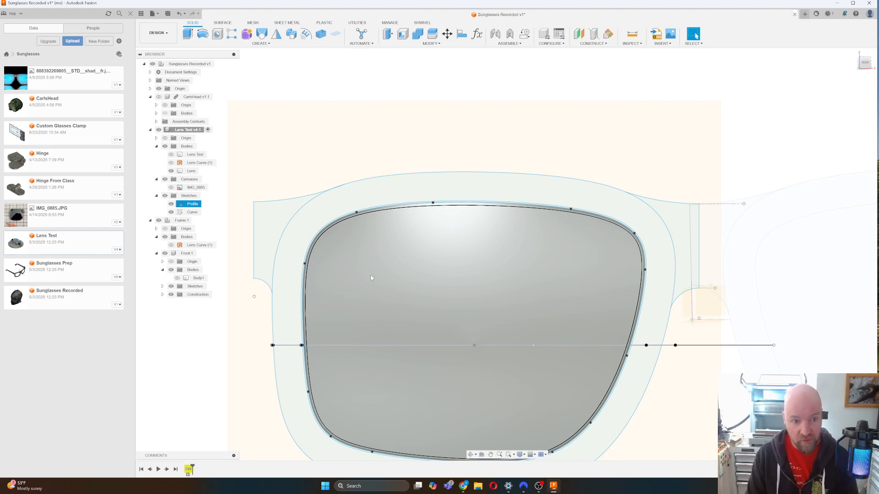
# Activate Front:1, expand its Sketches folder, and move the timeline marker past Extrude1.
pyautogui.click(200, 253)
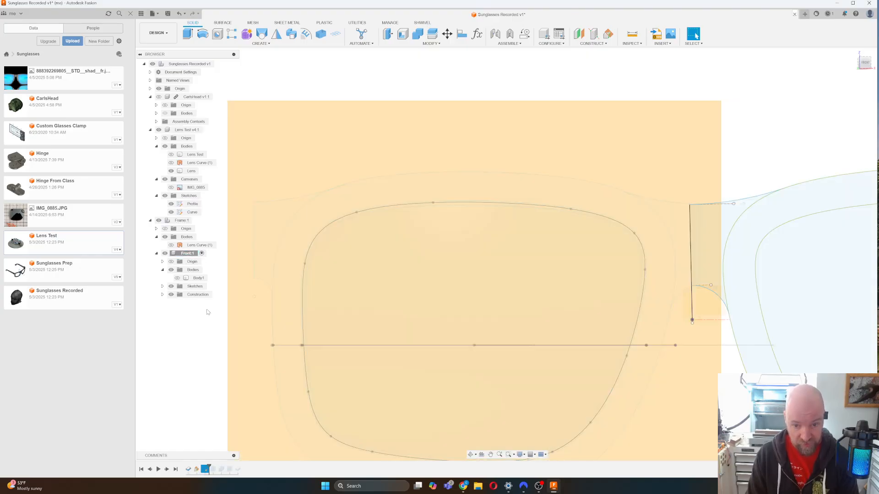
pyautogui.click(163, 286)
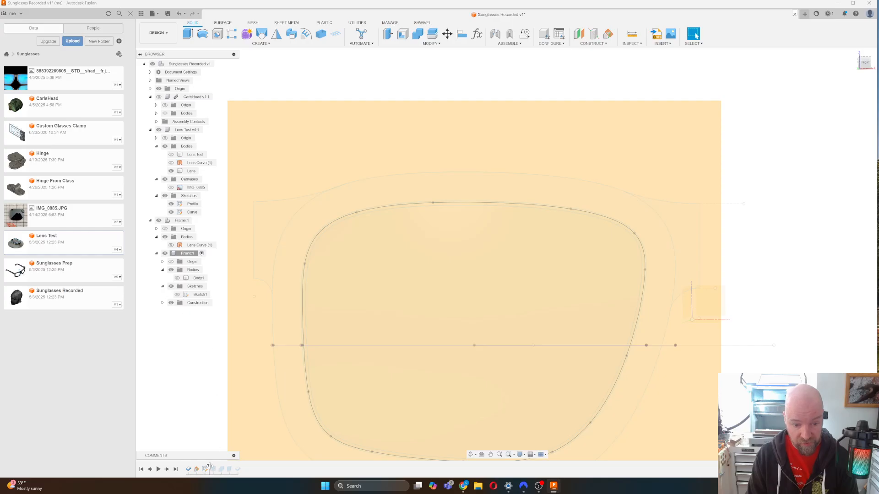
pyautogui.moveTo(209, 467); pyautogui.dragTo(215, 468)
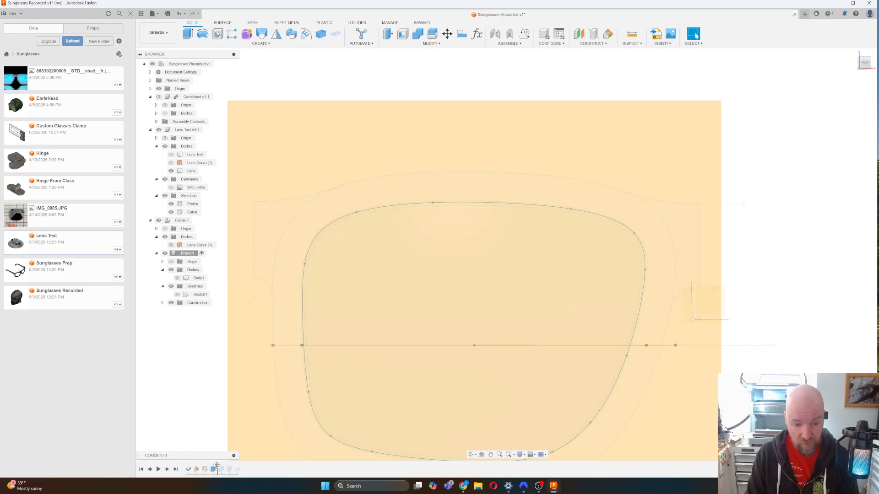
# Edit Extrude1 and add the left and right tab profiles.
pyautogui.click(214, 470)
pyautogui.rightClick(214, 470)
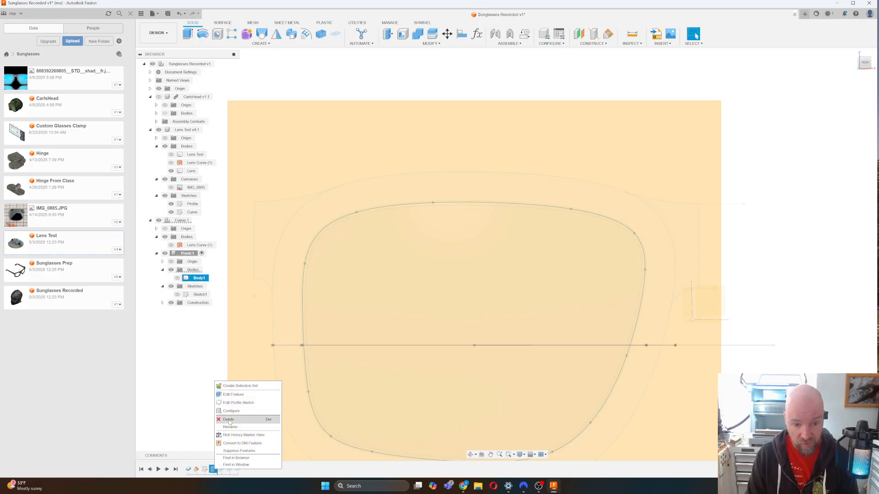
pyautogui.click(233, 395)
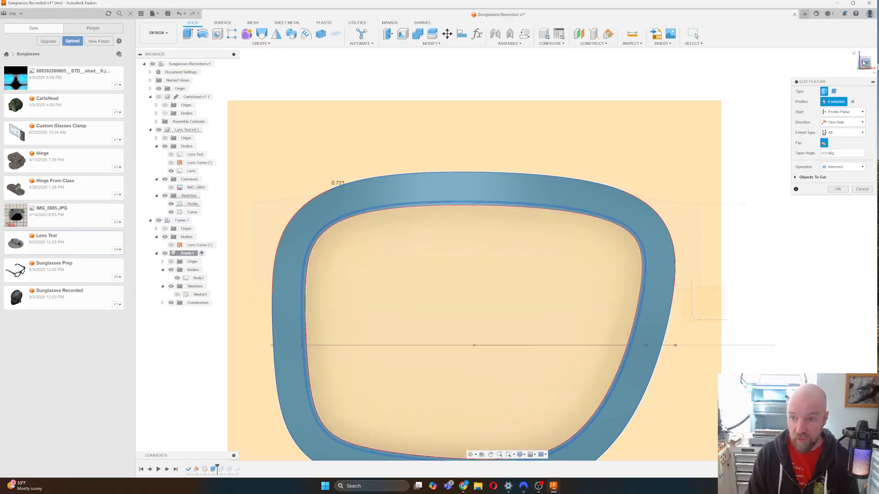
pyautogui.moveTo(864, 63); pyautogui.dragTo(854, 78)
pyautogui.click(679, 223)
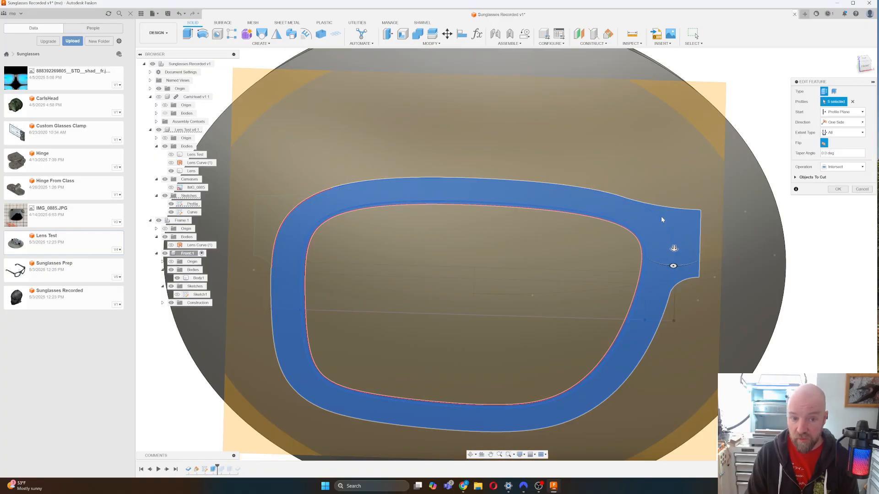
pyautogui.click(276, 211)
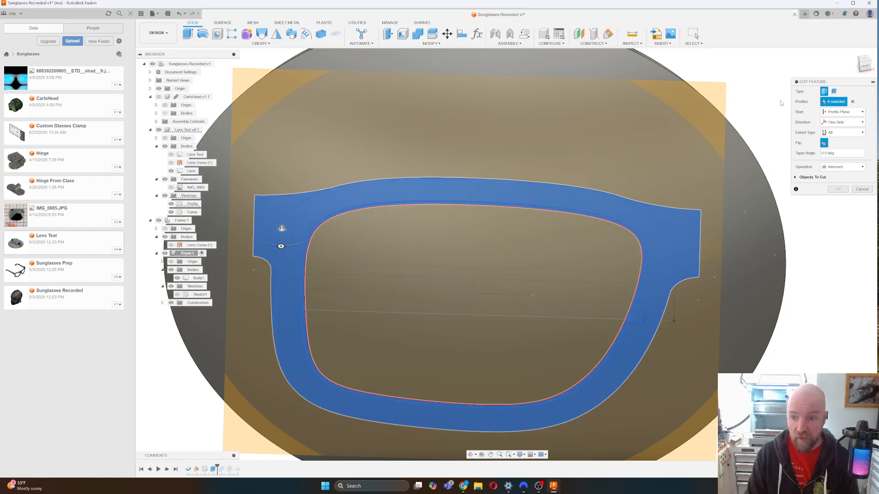
pyautogui.moveTo(862, 65); pyautogui.dragTo(704, 149)
# Set the extent to All, keep the Intersect operation, and apply the extrusion.
pyautogui.click(842, 166)
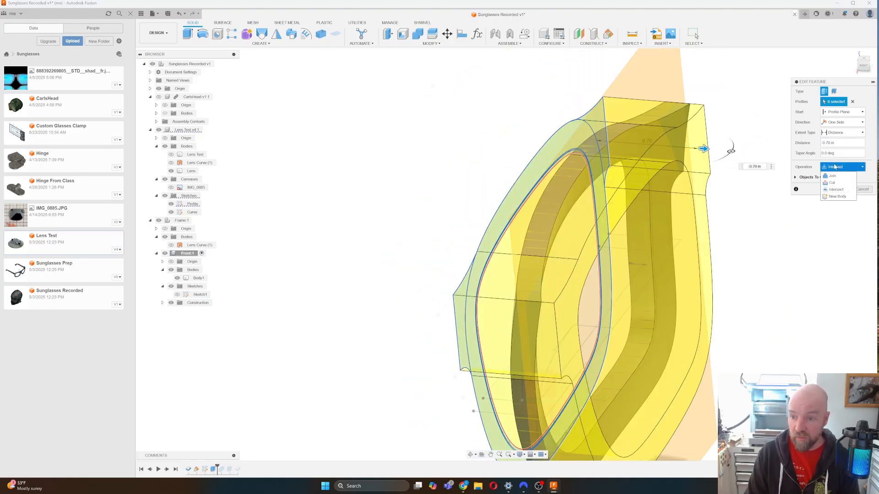
pyautogui.click(811, 191)
pyautogui.click(842, 132)
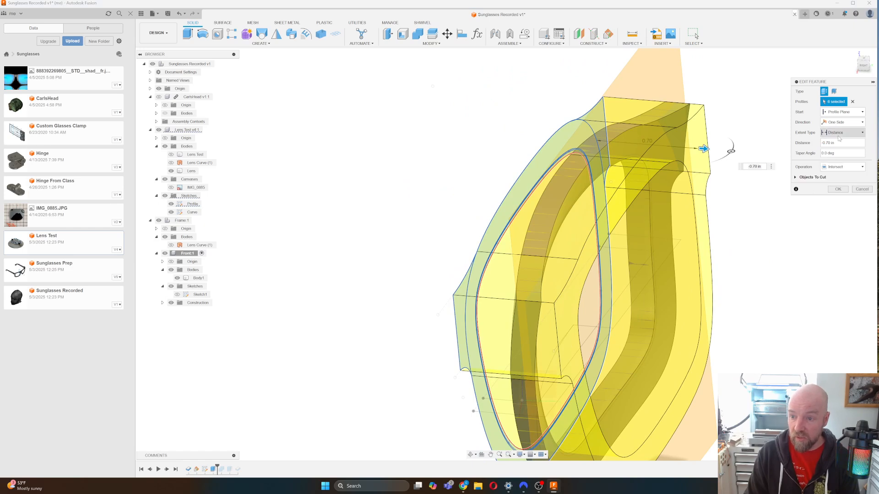
pyautogui.click(839, 156)
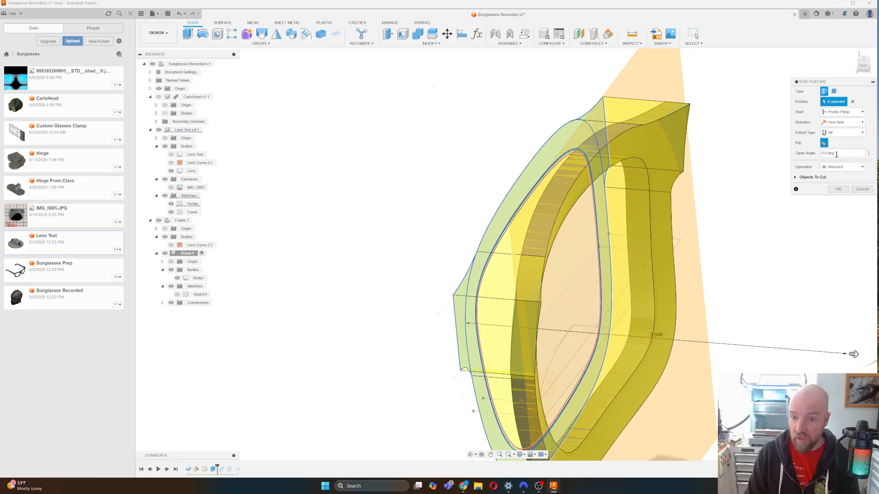
pyautogui.click(862, 65)
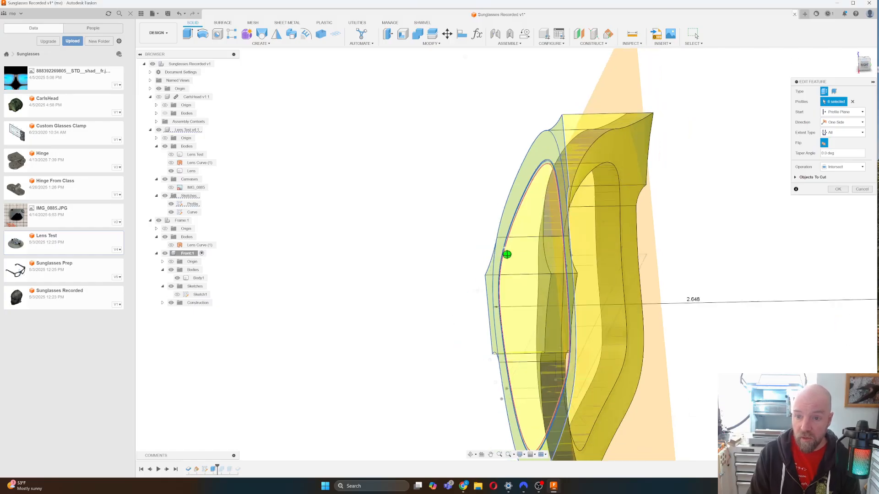
pyautogui.keyDown('shift'); pyautogui.moveTo(507, 255); pyautogui.dragTo(194, 249, button='middle'); pyautogui.keyUp('shift')
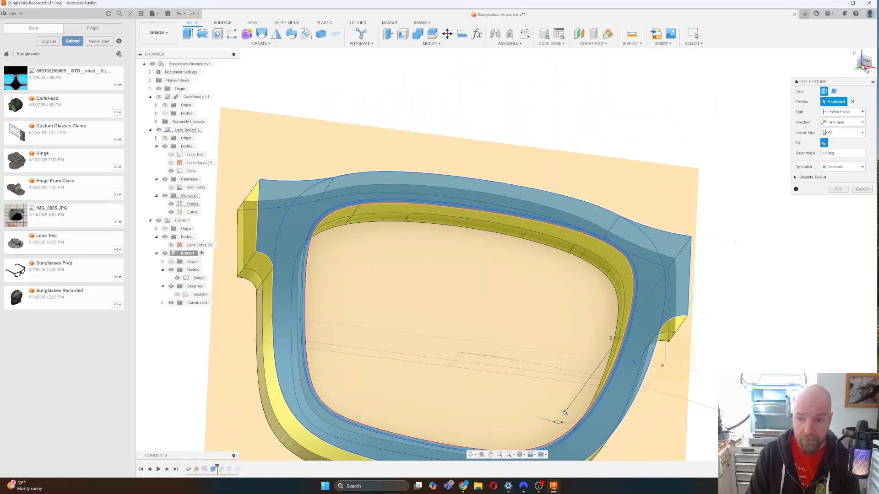
pyautogui.click(845, 190)
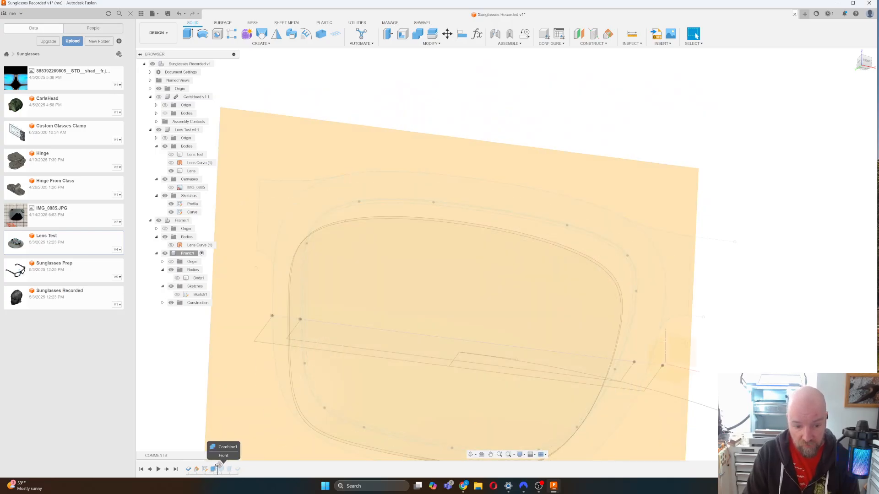
# Roll the design forward one feature and hide the construction planes.
pyautogui.moveTo(217, 467); pyautogui.dragTo(225, 465)
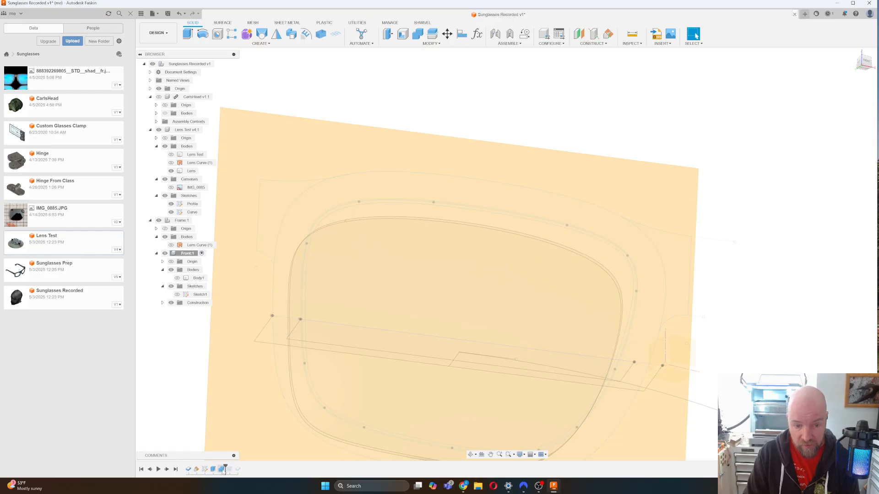
pyautogui.click(213, 470)
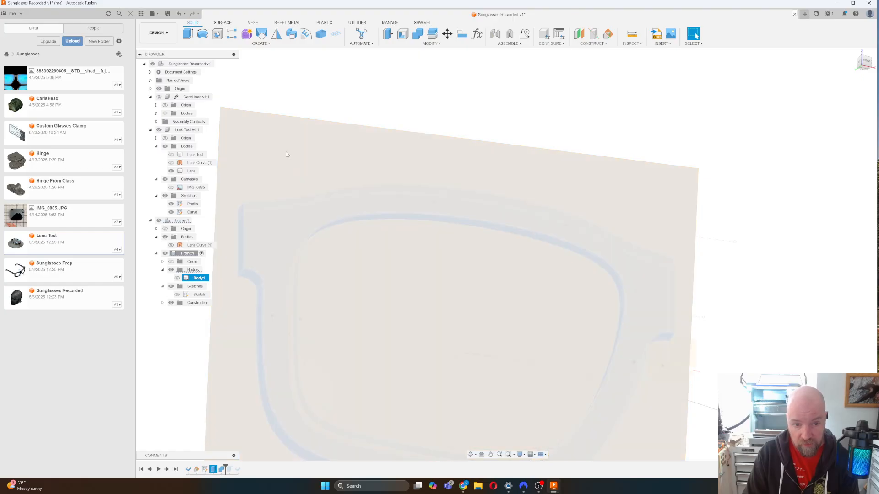
pyautogui.click(287, 183)
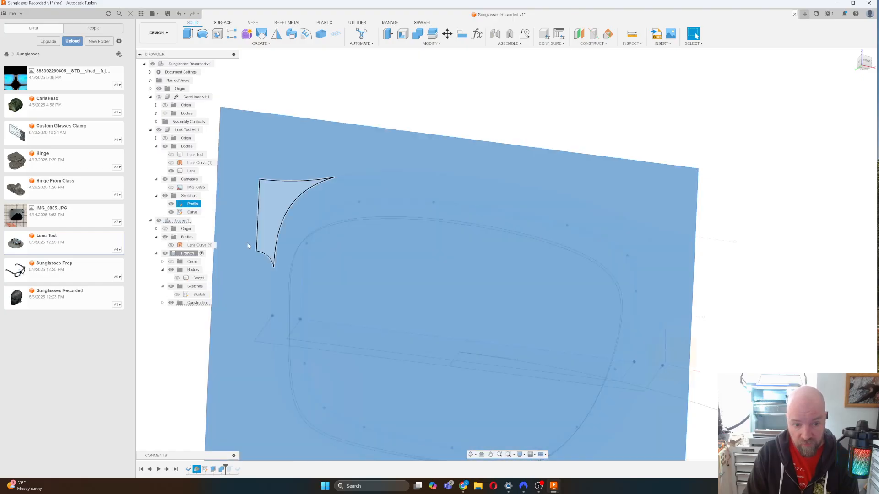
pyautogui.click(171, 303)
pyautogui.click(761, 243)
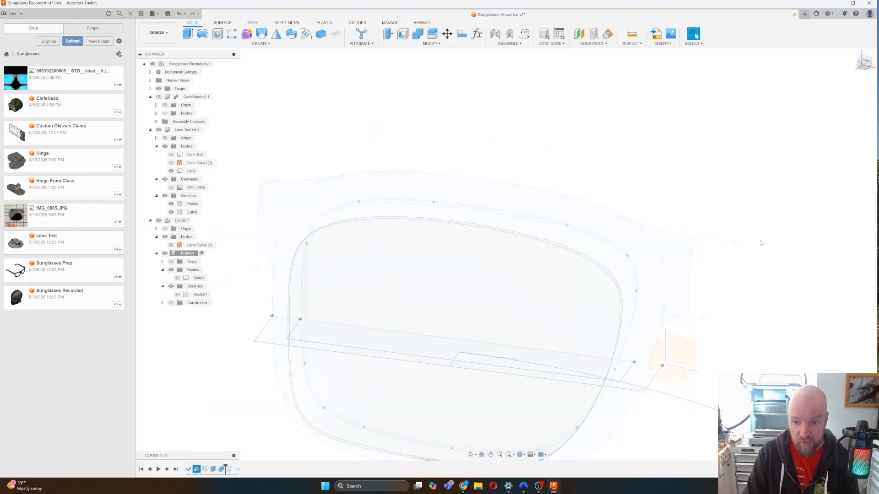
pyautogui.moveTo(866, 67); pyautogui.dragTo(851, 78)
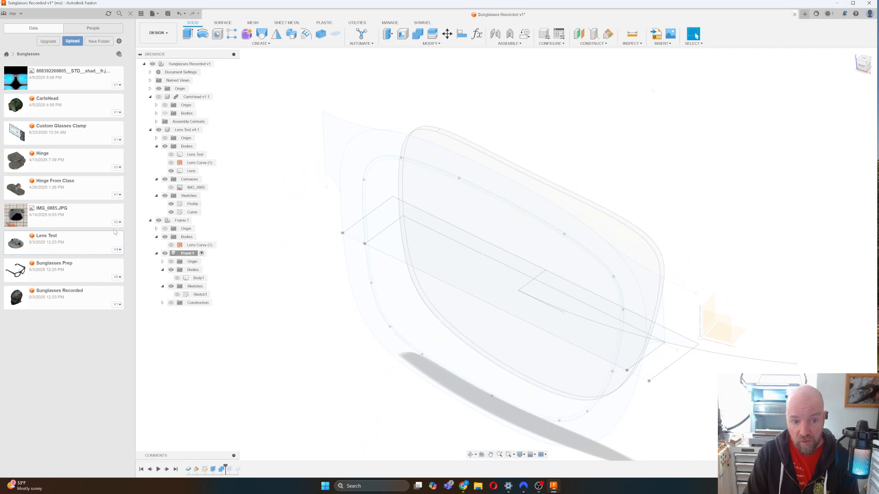
# Show Body1 again and orbit to inspect the solid frame front.
pyautogui.click(177, 278)
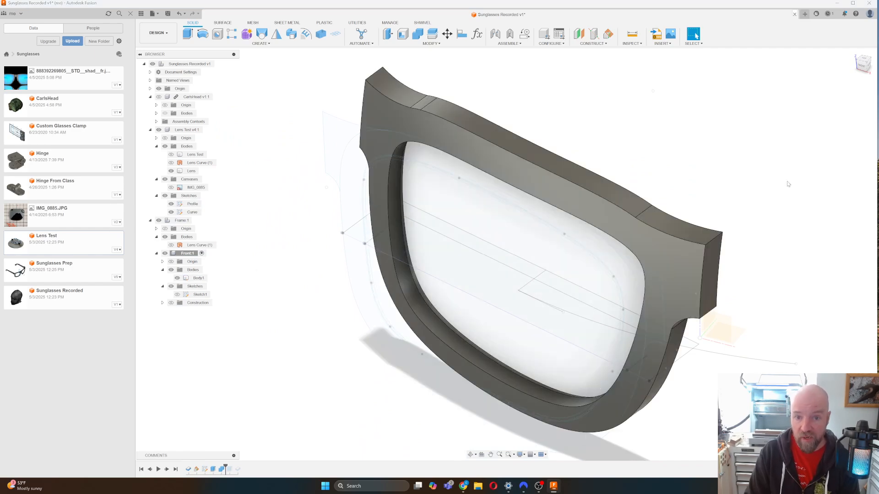
pyautogui.moveTo(859, 68); pyautogui.dragTo(862, 56)
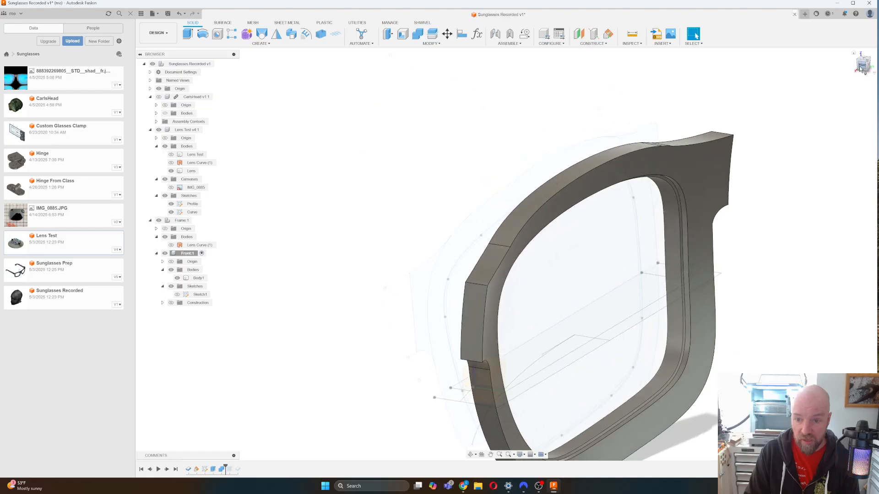
pyautogui.click(863, 63)
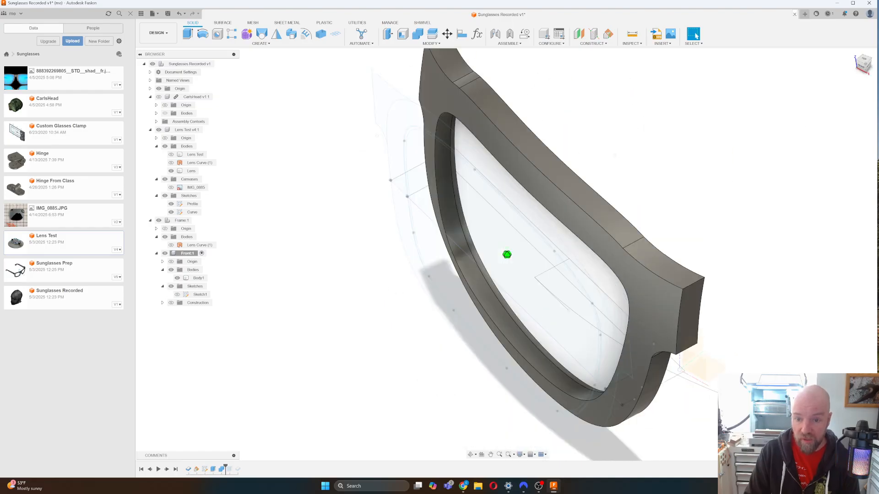
pyautogui.moveTo(507, 254)
pyautogui.keyDown('shift'); pyautogui.mouseDown(button='middle')
pyautogui.moveTo(489, 256)
pyautogui.moveTo(490, 247)
pyautogui.moveTo(388, 278)
pyautogui.mouseUp(button='middle'); pyautogui.keyUp('shift')
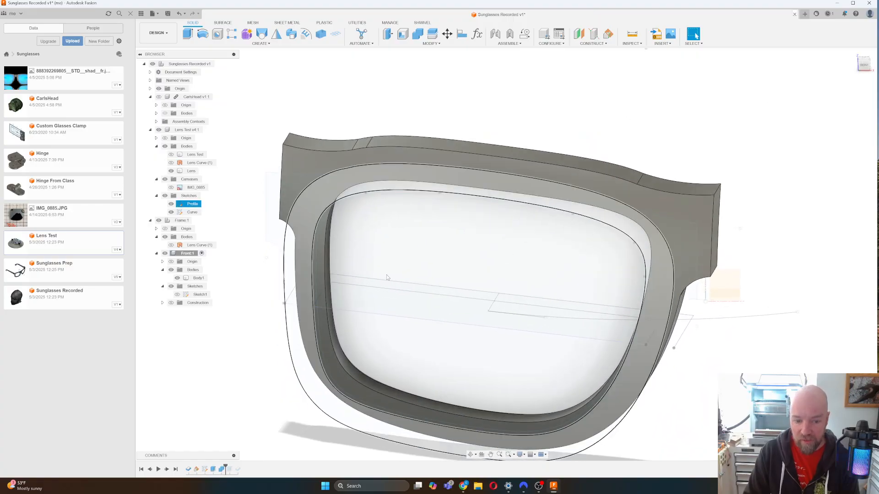
# Delete the trailing timeline feature and roll the history marker to the remaining last feature.
pyautogui.rightClick(228, 469)
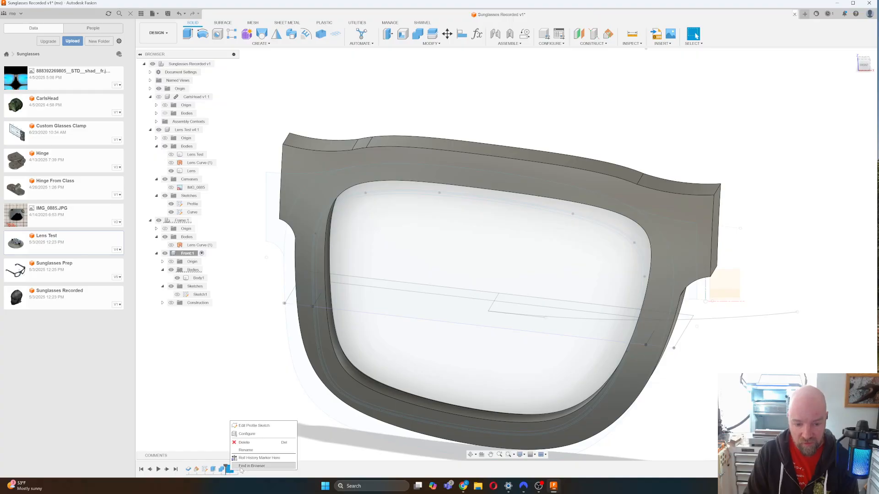
pyautogui.click(246, 444)
pyautogui.rightClick(229, 468)
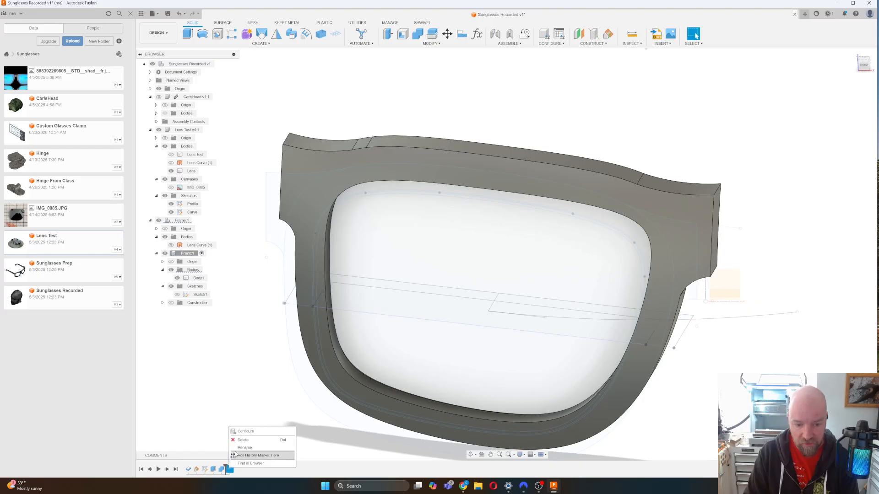
pyautogui.click(239, 456)
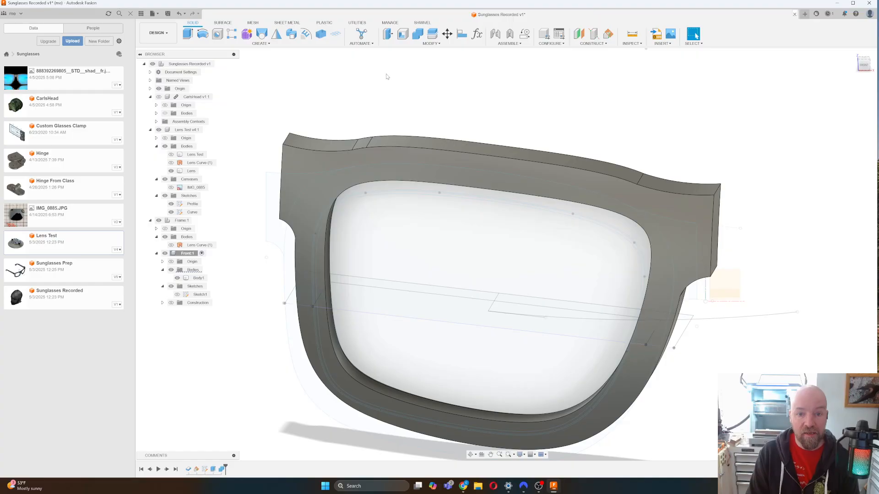
pyautogui.click(276, 42)
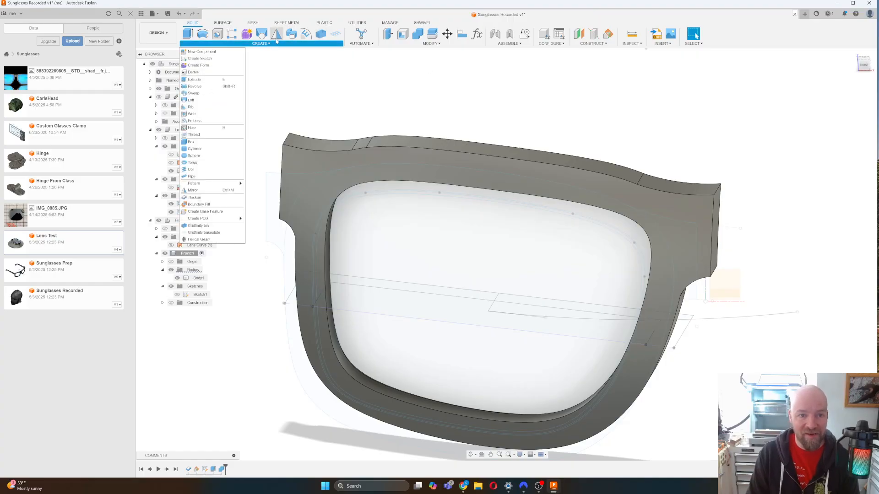
# Mirror Body1 across the frame's inner end face with the Join operation.
pyautogui.click(192, 190)
pyautogui.click(198, 278)
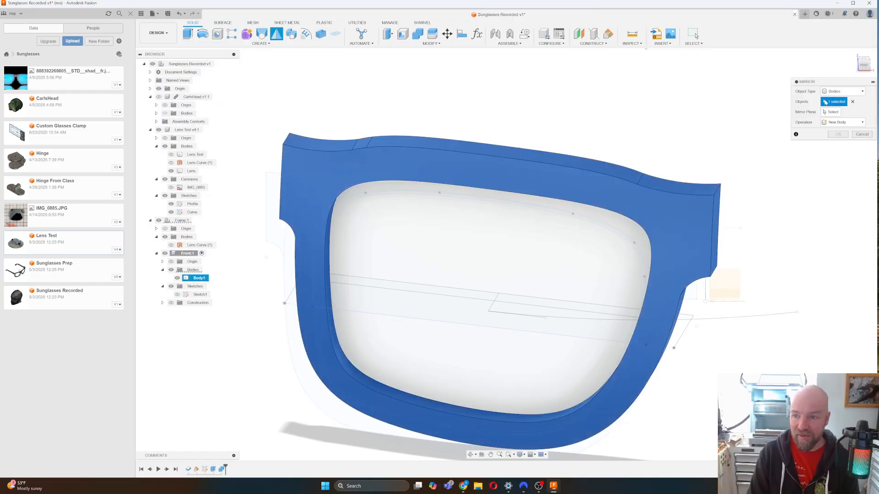
pyautogui.click(831, 112)
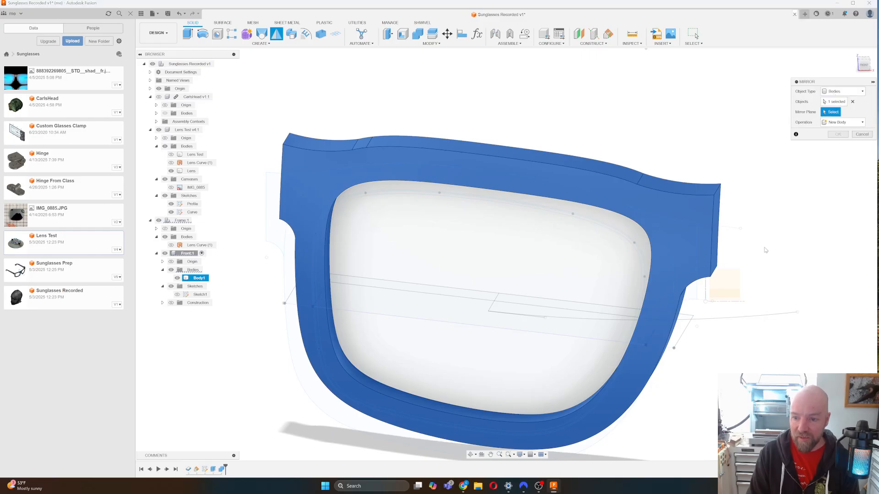
pyautogui.moveTo(867, 64); pyautogui.dragTo(840, 67)
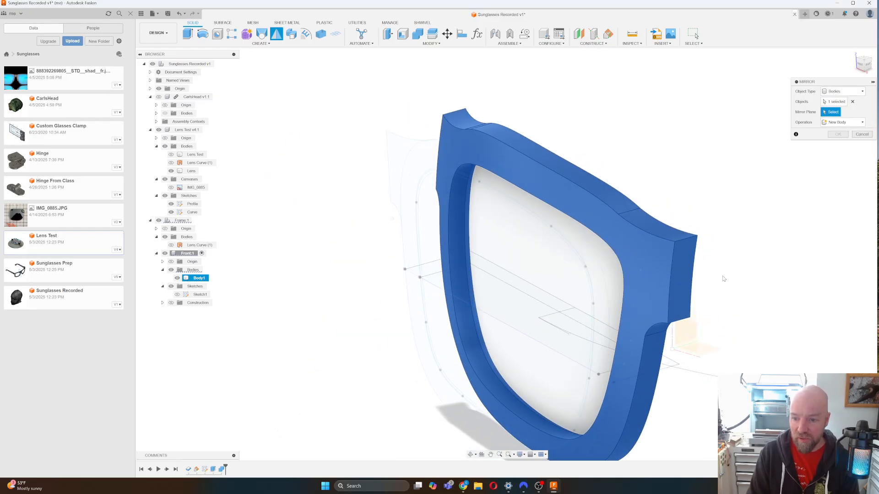
pyautogui.click(695, 319)
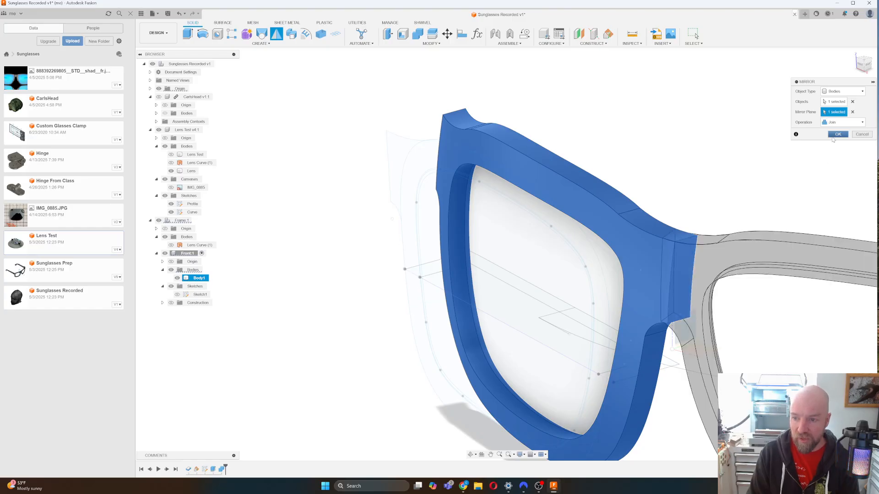
pyautogui.click(837, 134)
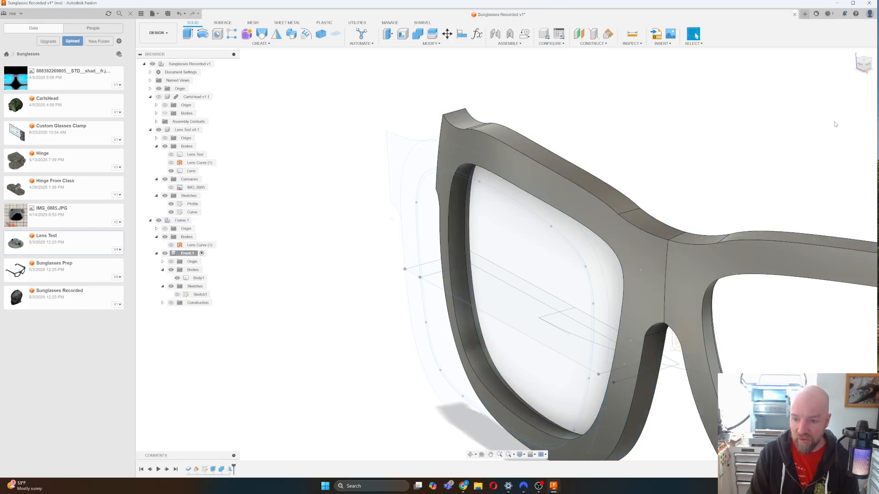
# Orbit around the joined frame to inspect it, ending on a straight front view.
pyautogui.moveTo(865, 65); pyautogui.dragTo(864, 70)
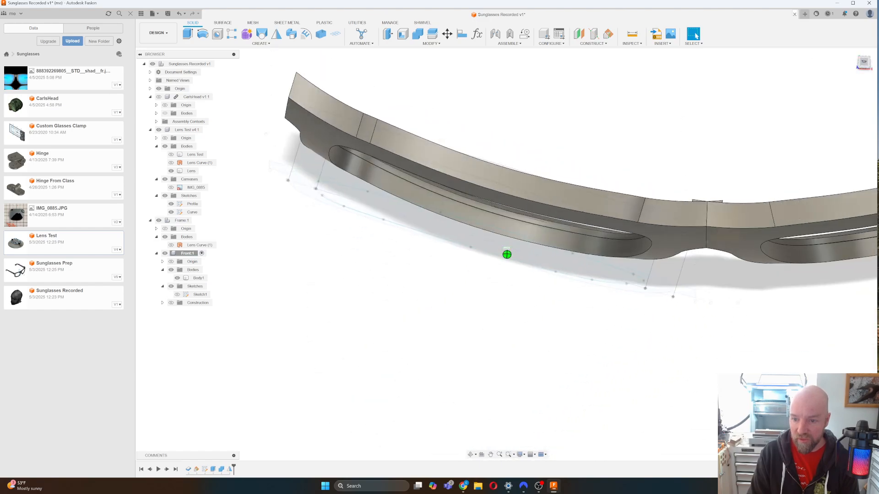
pyautogui.keyDown('shift'); pyautogui.moveTo(507, 329); pyautogui.dragTo(577, 286, button='middle'); pyautogui.keyUp('shift')
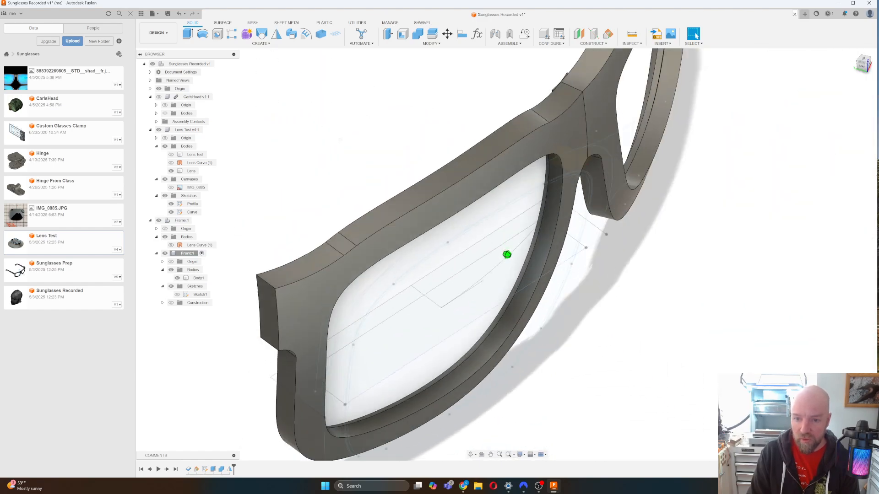
pyautogui.keyDown('shift'); pyautogui.moveTo(507, 255); pyautogui.dragTo(467, 238, button='middle'); pyautogui.keyUp('shift')
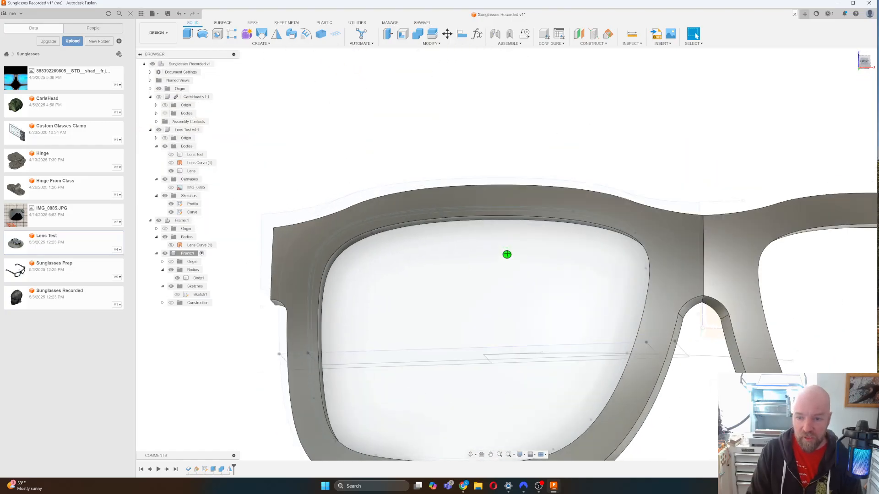
pyautogui.scroll(-5, 453, 208)
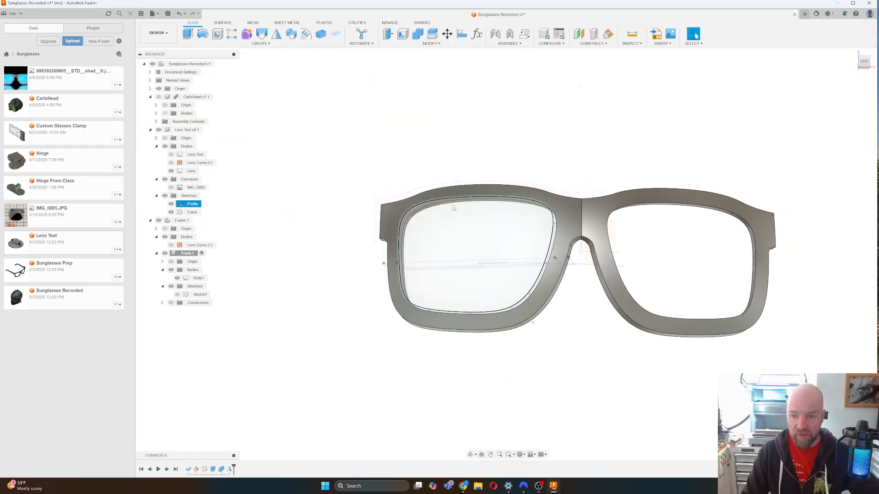
pyautogui.click(864, 62)
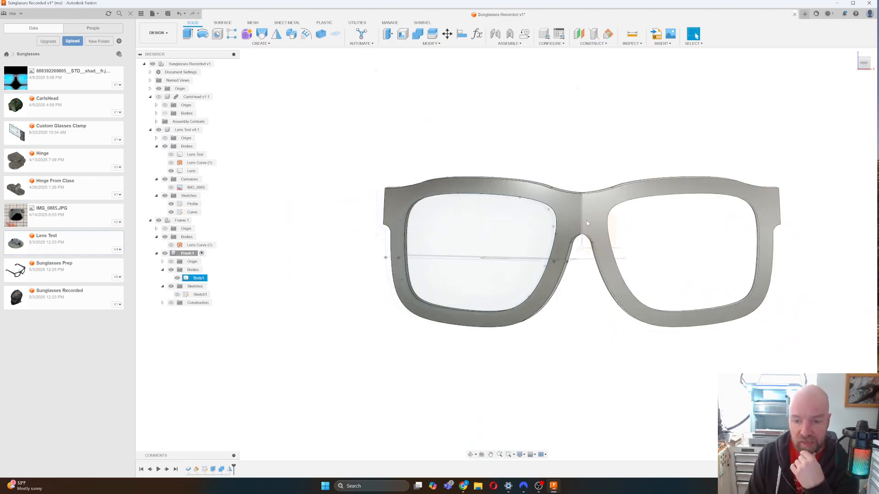
# Show the CarlsHead scanned mesh bodies and zoom to fit the head in view.
pyautogui.click(165, 113)
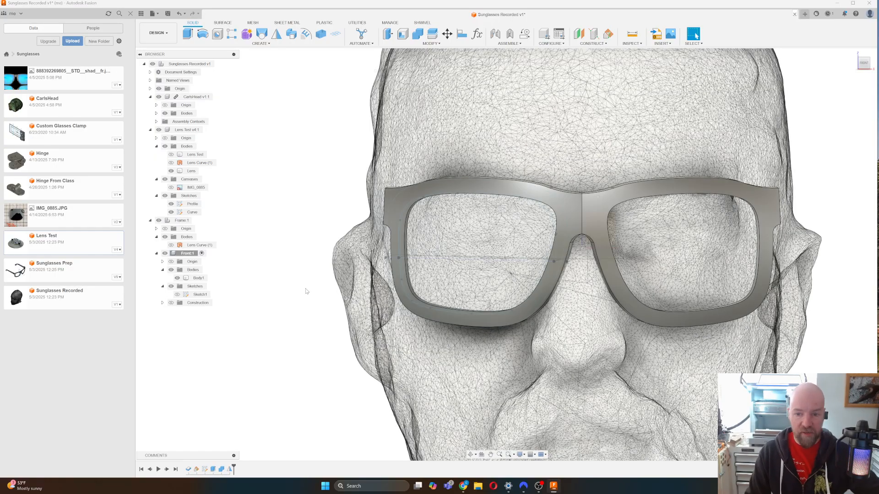
pyautogui.scroll(-2, 307, 290)
pyautogui.scroll(-2, 307, 290)
pyautogui.scroll(-2, 522, 107)
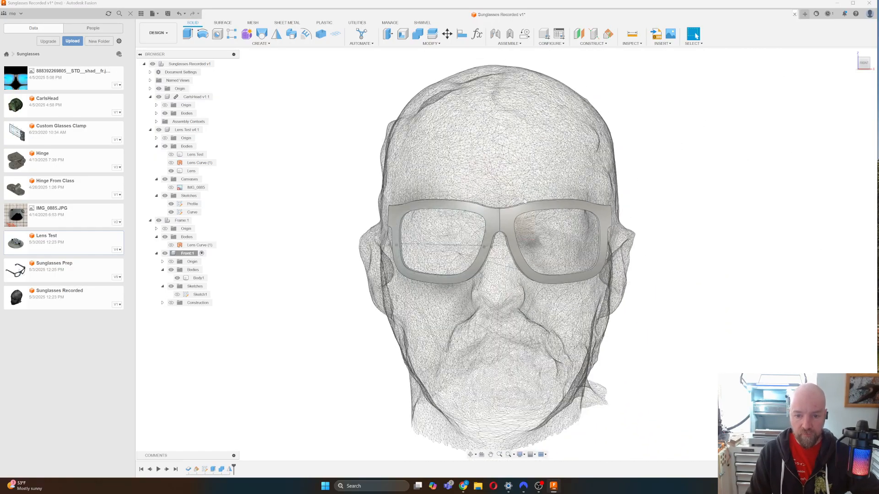
pyautogui.scroll(2, 512, 302)
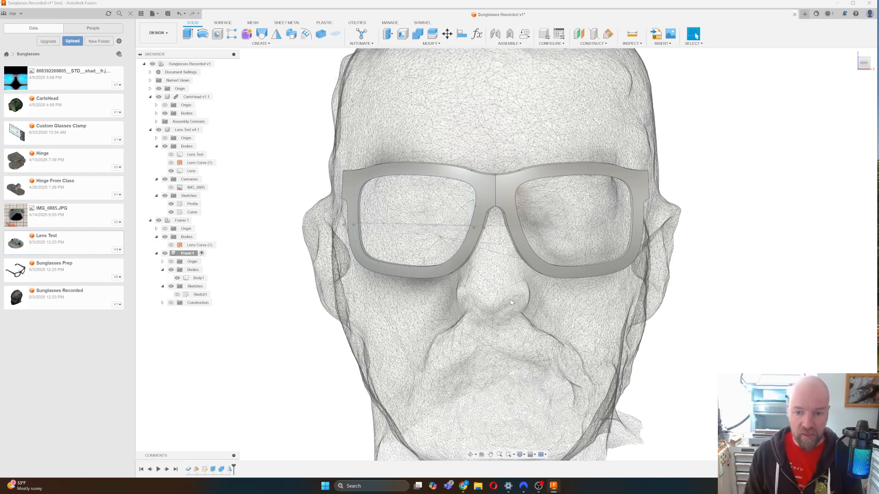
# Turn to a raised front-right view, then select Body1 and the Profile sketch.
pyautogui.click(869, 69)
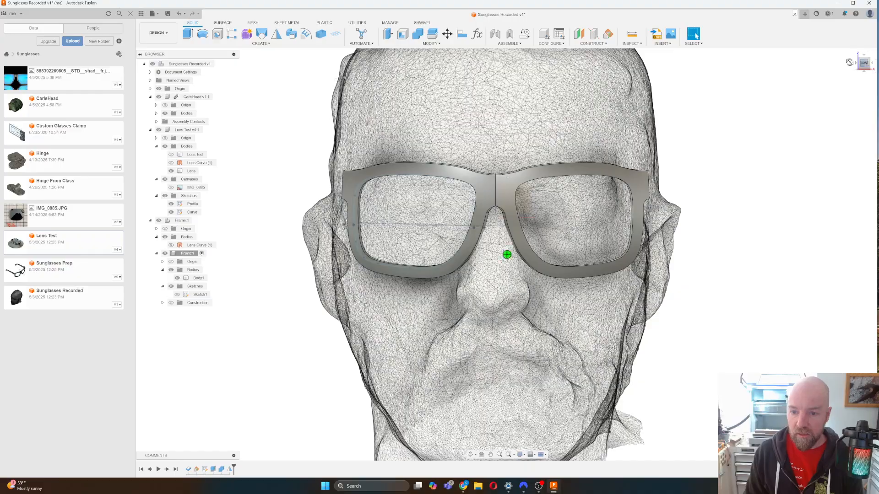
pyautogui.moveTo(507, 254)
pyautogui.keyDown('shift'); pyautogui.mouseDown(button='middle')
pyautogui.moveTo(545, 271)
pyautogui.moveTo(507, 254)
pyautogui.mouseUp(button='middle'); pyautogui.keyUp('shift')
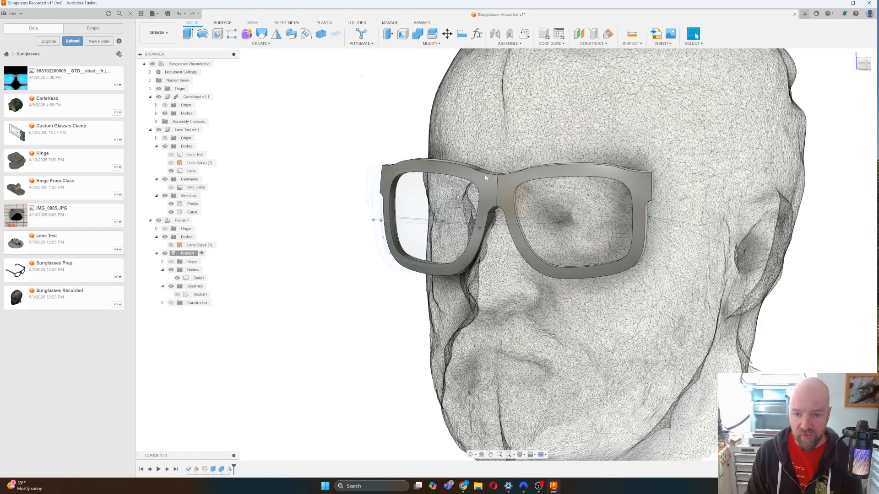
pyautogui.click(495, 187)
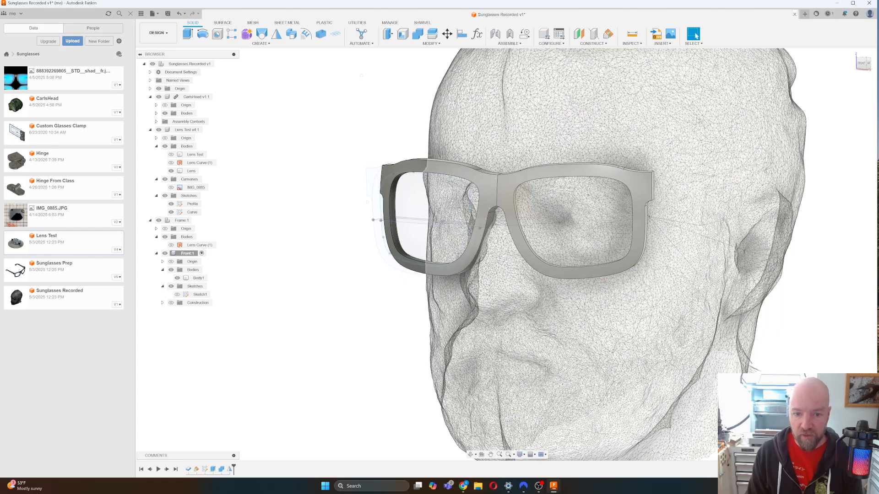
pyautogui.click(401, 189)
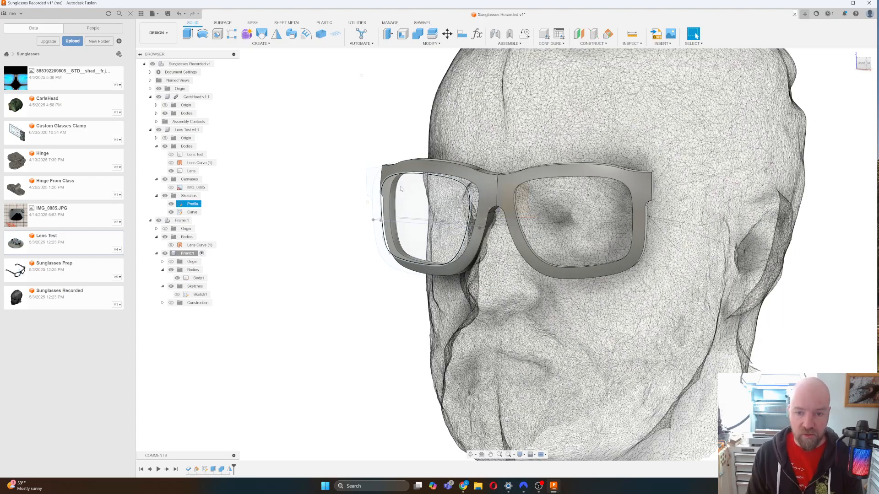